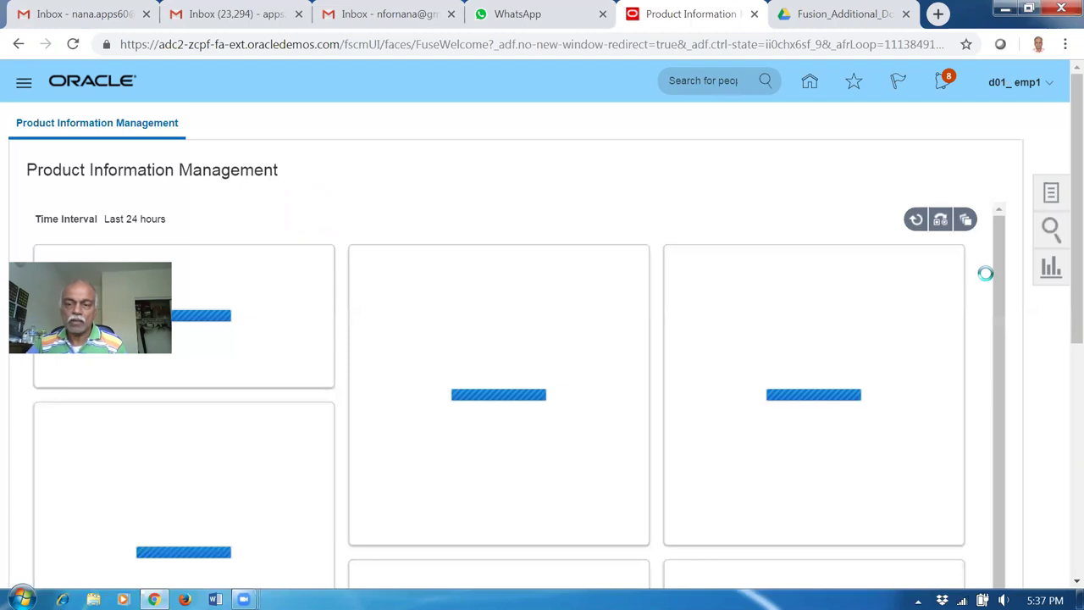
# Start creating one new item in organization D010 with item class Root Item Class and the Purchased Item template.
pyautogui.click(1053, 196)
pyautogui.click(959, 139)
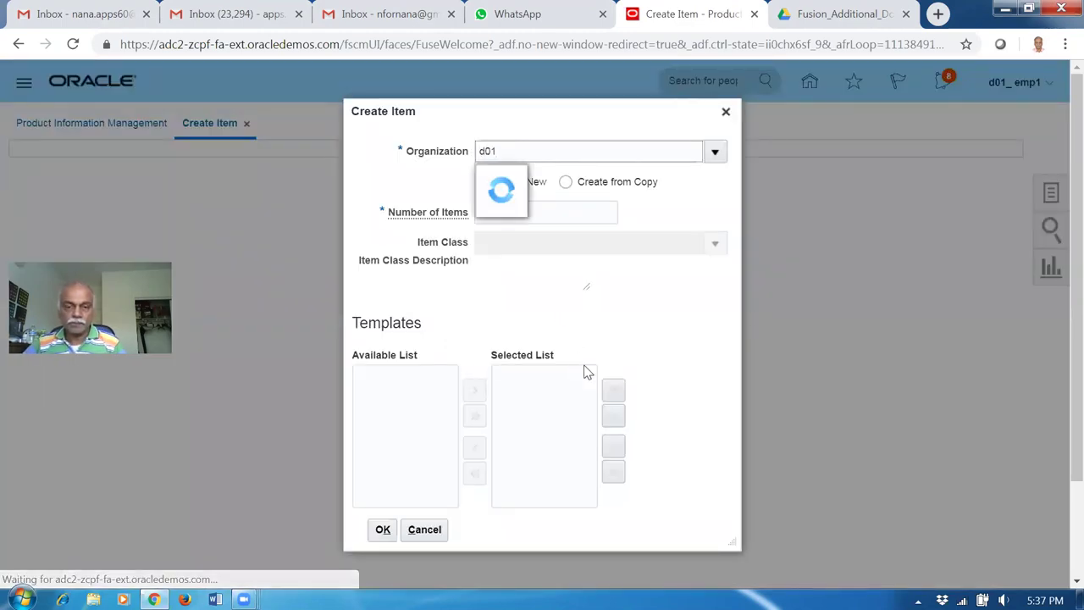
pyautogui.click(555, 181)
pyautogui.click(531, 241)
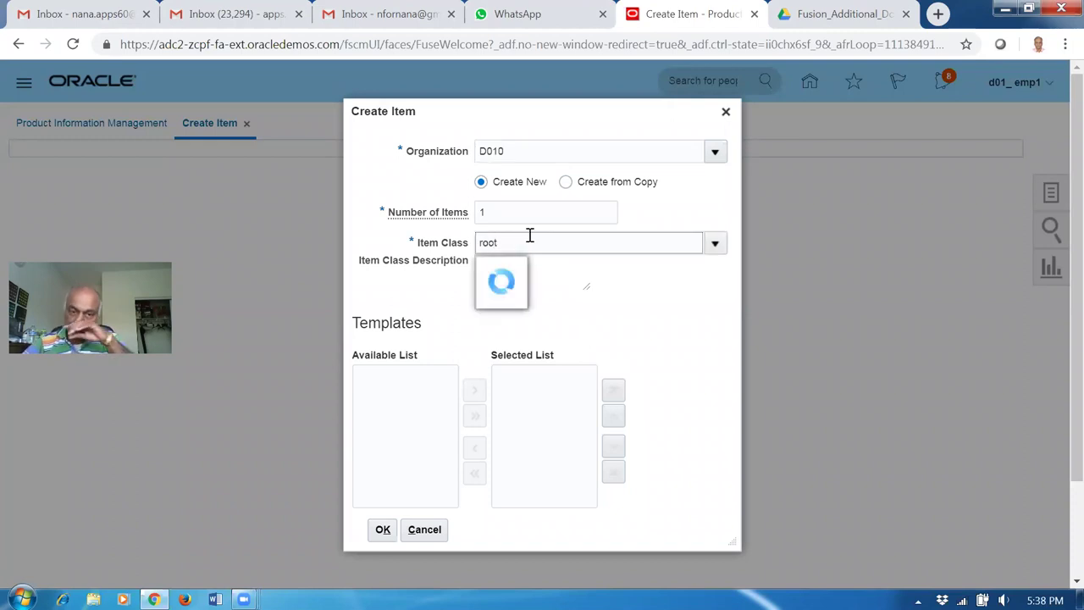
pyautogui.click(514, 357)
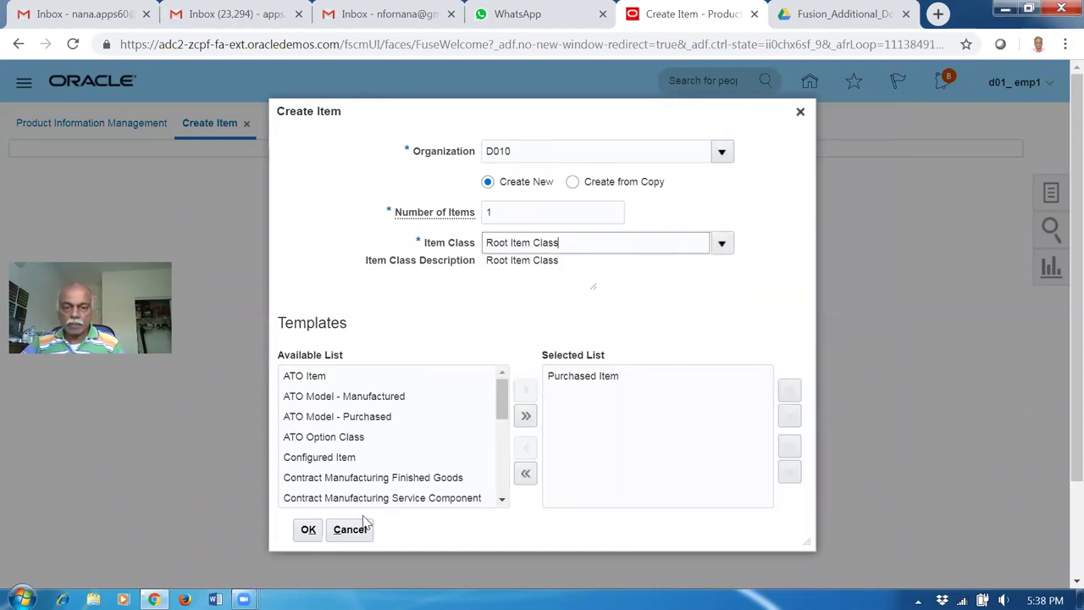
pyautogui.click(307, 528)
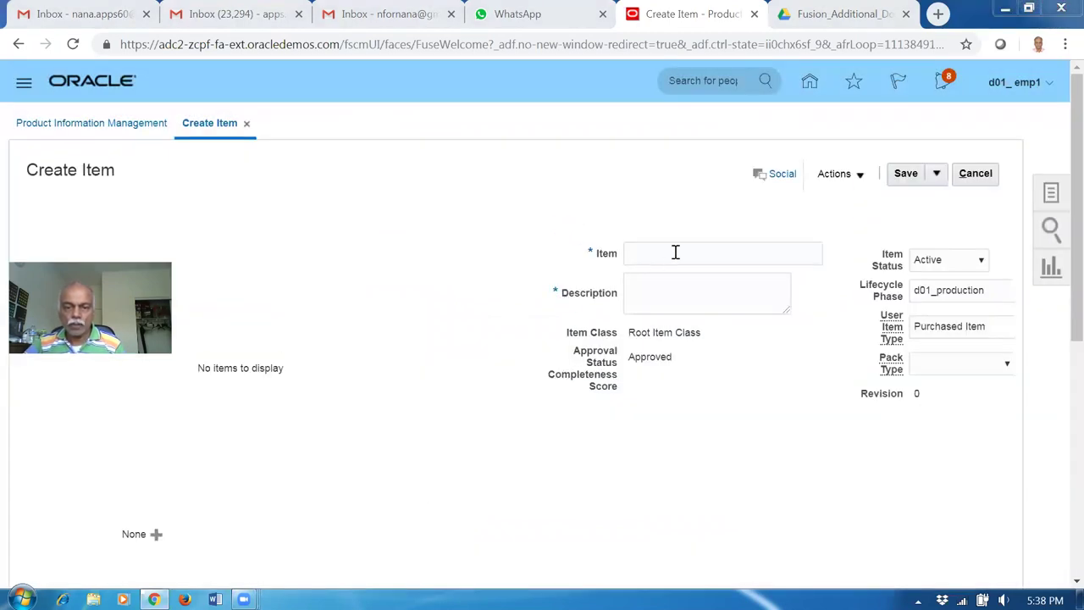
# Name the item test_complex_TO and use the same text as its description.
pyautogui.click(673, 252)
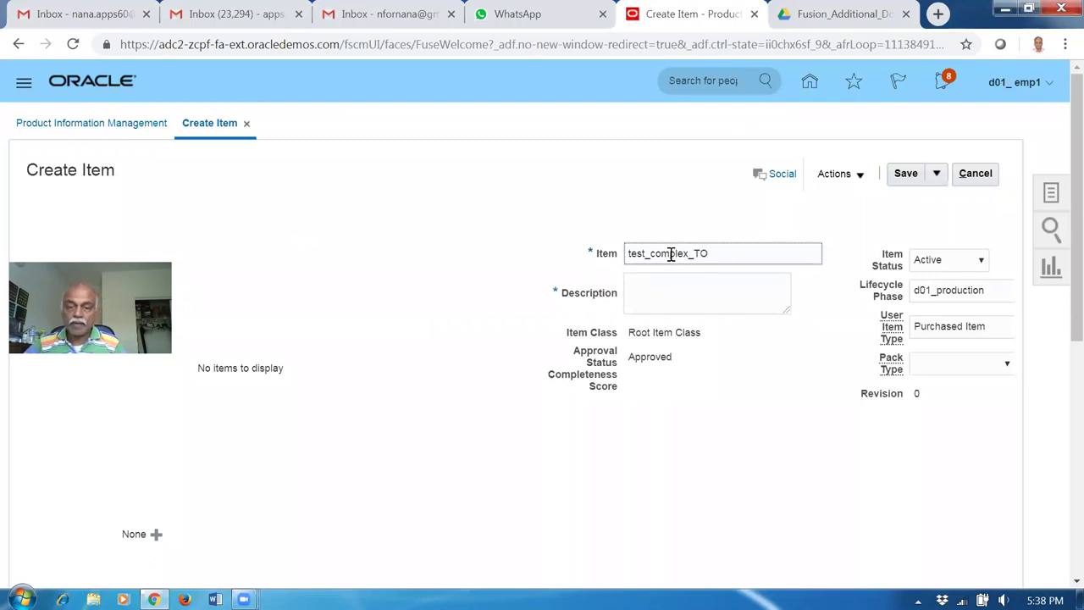
pyautogui.moveTo(762, 257); pyautogui.dragTo(523, 276)
pyautogui.hotkey('ctrl', 'c')
pyautogui.click(708, 306)
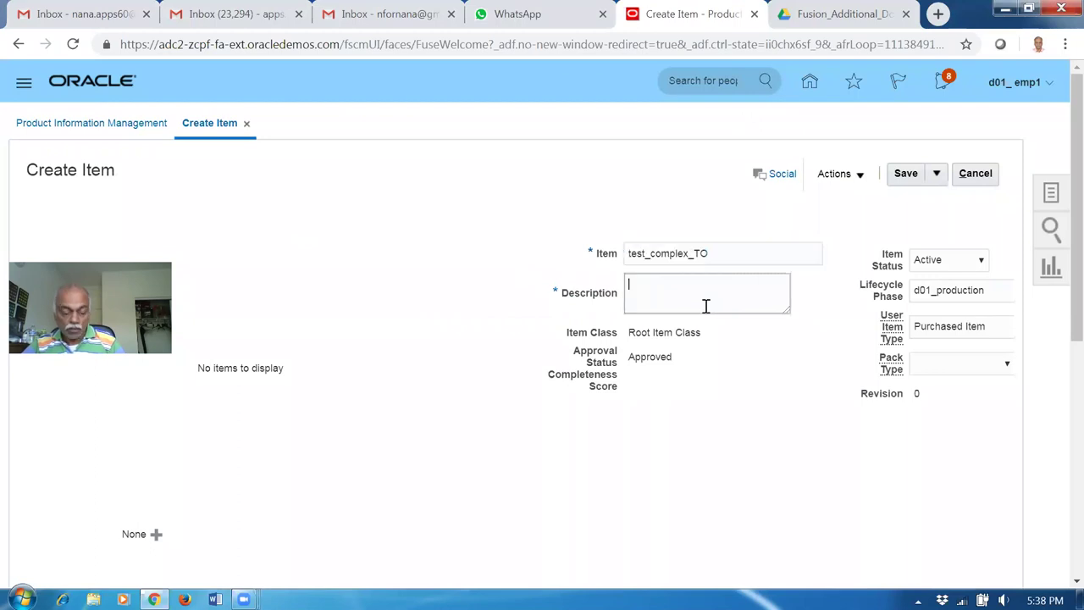
pyautogui.hotkey('ctrl', 'v')
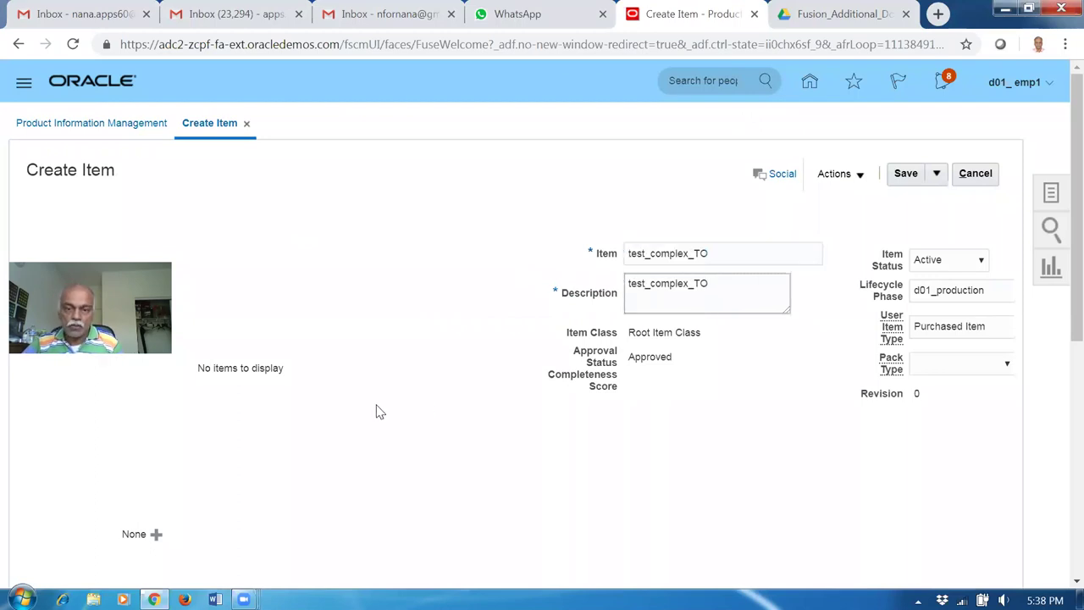
# Set Revision Control to Yes in the item's inventory specifications.
pyautogui.scroll(-2, 379, 413)
pyautogui.click(123, 449)
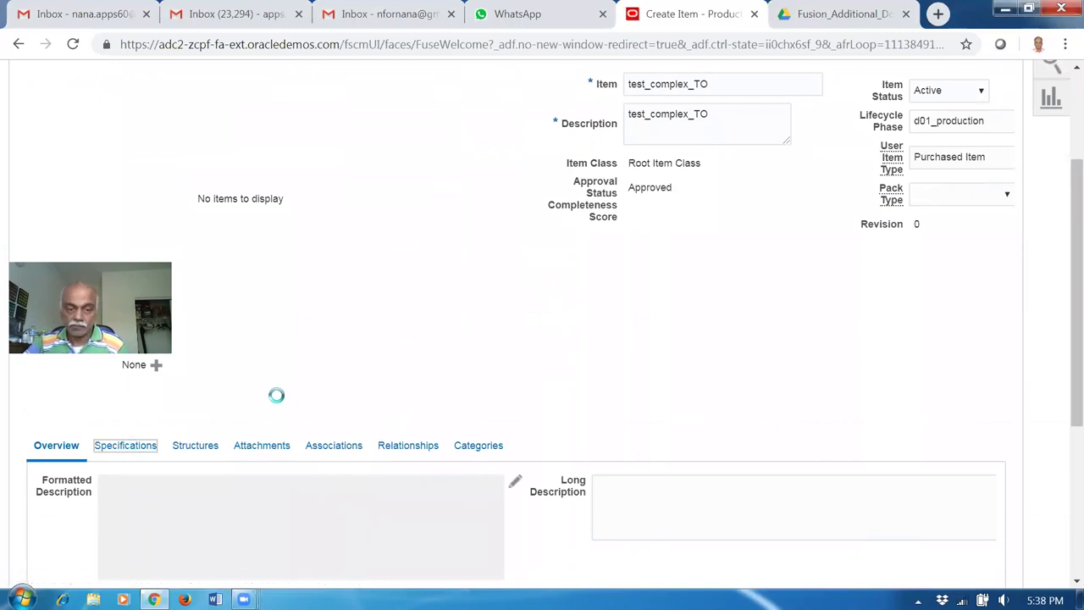
pyautogui.scroll(-3, 282, 397)
pyautogui.click(63, 470)
pyautogui.click(773, 358)
pyautogui.click(772, 388)
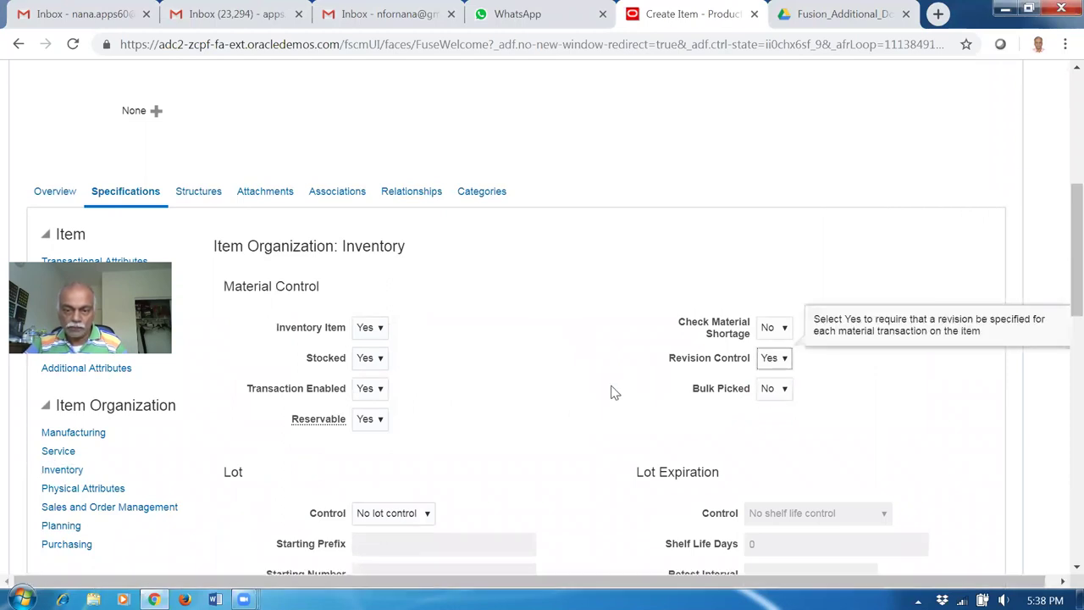
# Set the item's lot control to Full lot control.
pyautogui.scroll(-1, 563, 421)
pyautogui.scroll(-3, 564, 421)
pyautogui.click(377, 343)
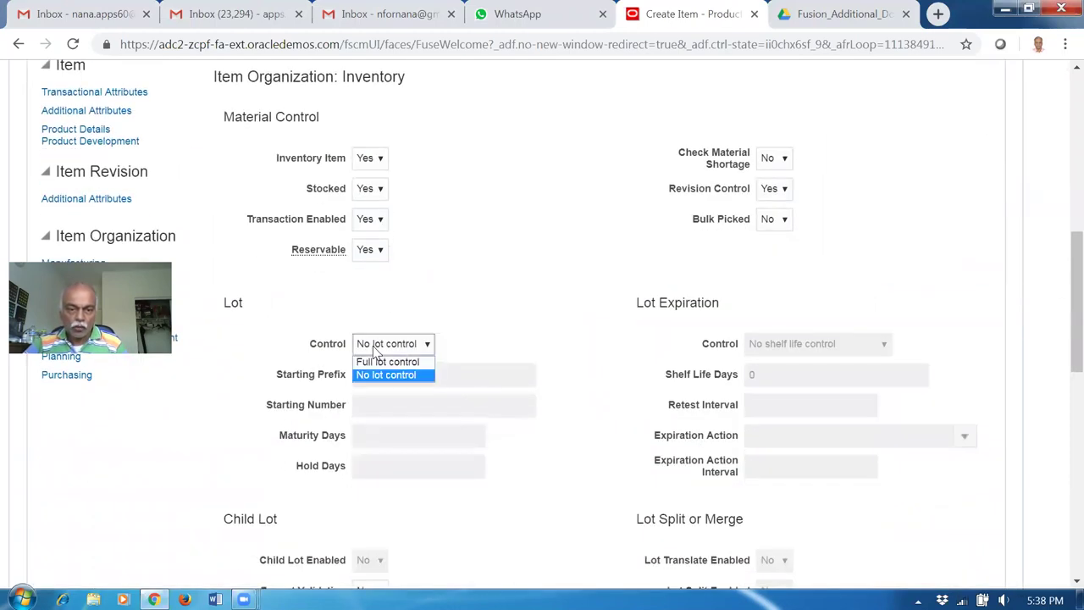
pyautogui.click(382, 361)
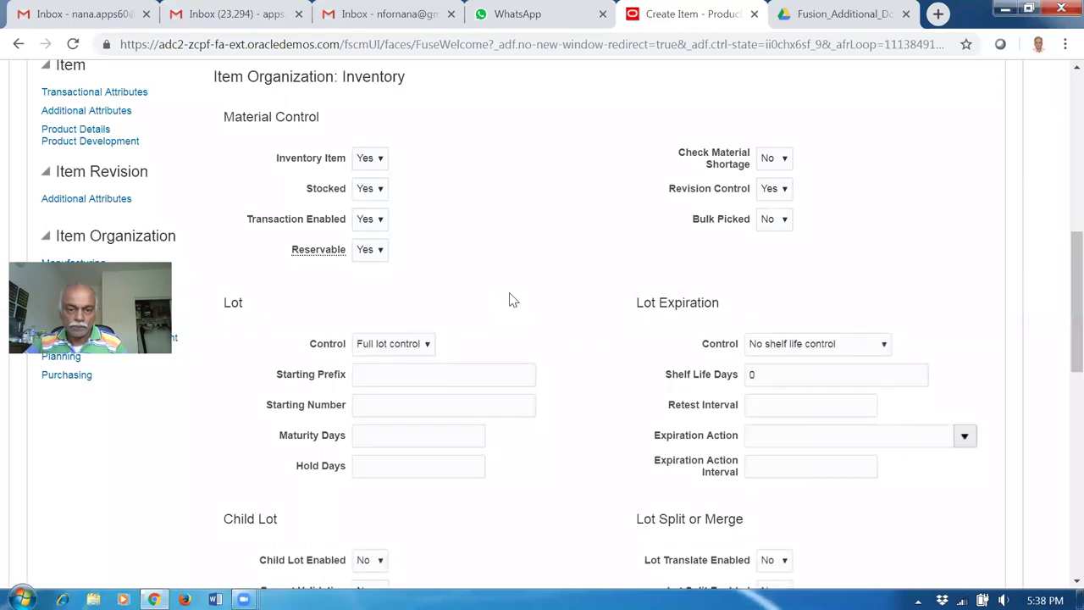
# Set the item's serial generation to Dynamic entry at inventory receipt.
pyautogui.scroll(-3, 520, 331)
pyautogui.scroll(-2, 499, 378)
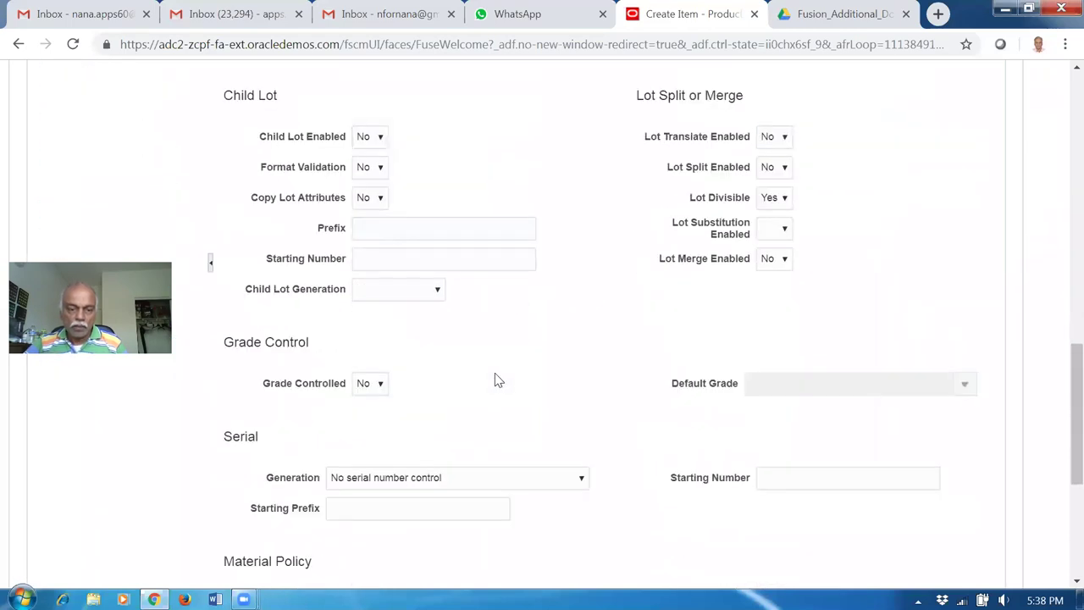
pyautogui.click(411, 480)
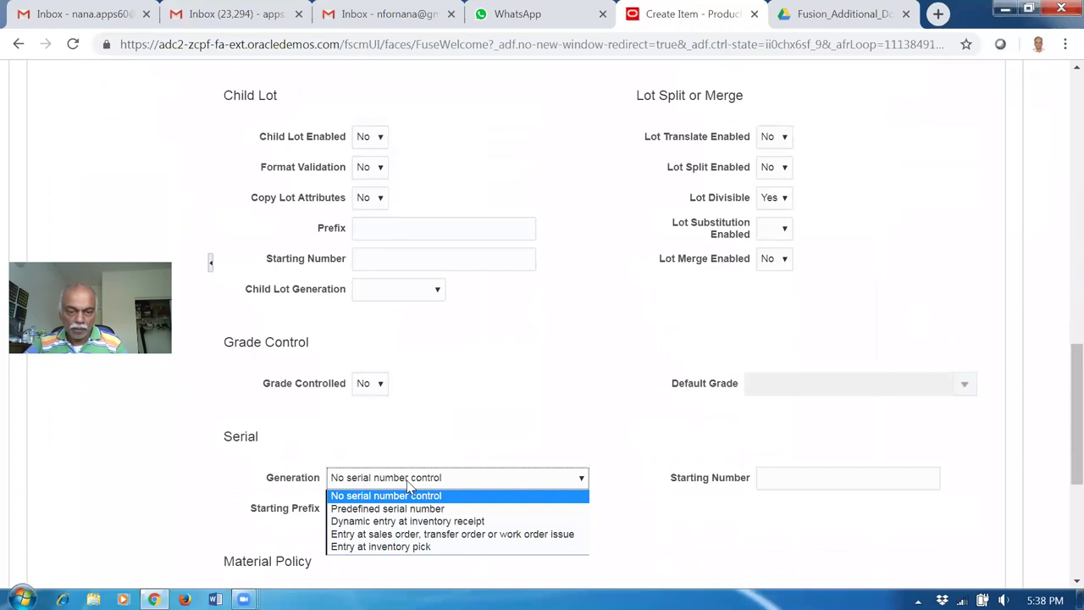
pyautogui.click(407, 521)
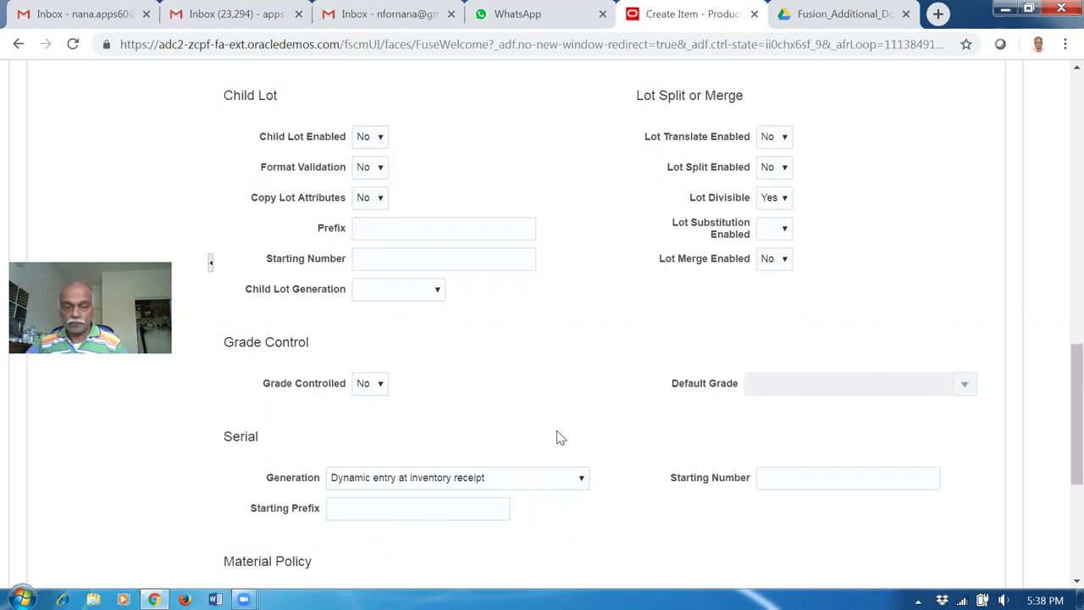
# Open the selection of organizations to associate with the item and search it for d01.
pyautogui.scroll(8, 556, 437)
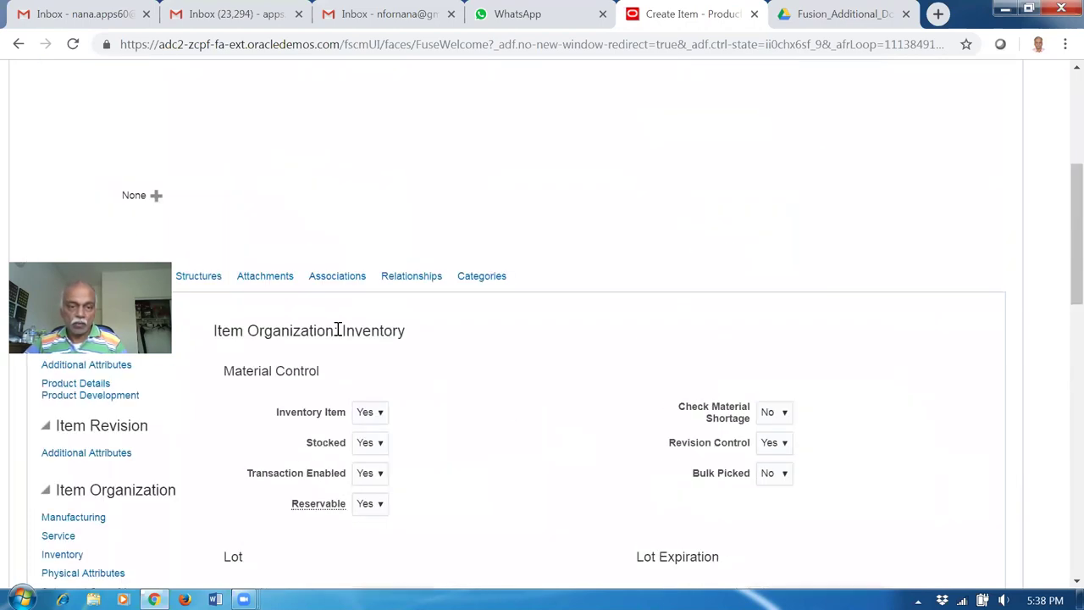
pyautogui.click(335, 278)
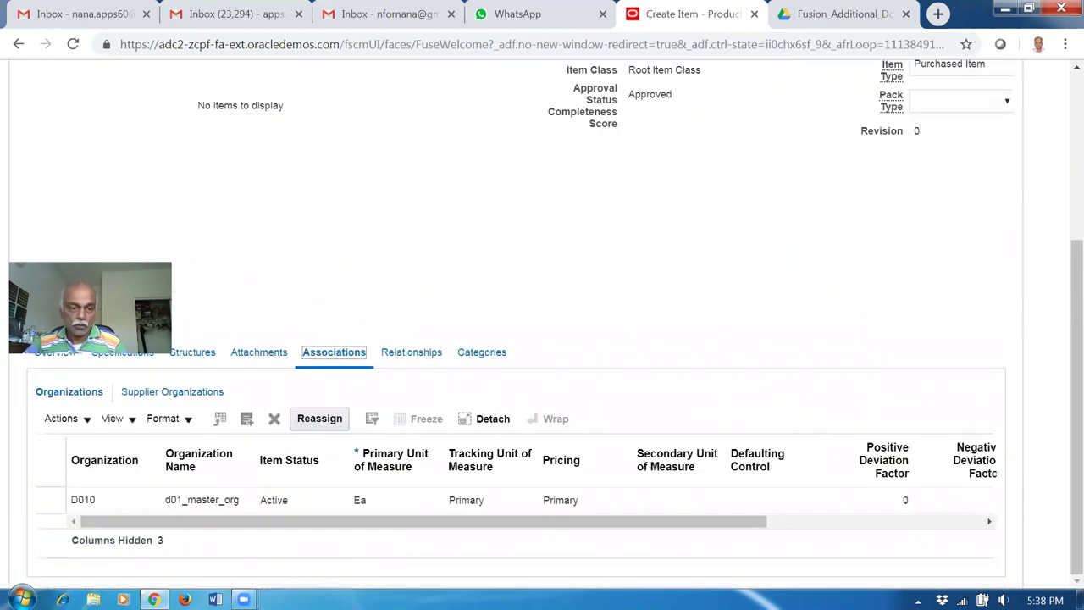
pyautogui.click(62, 420)
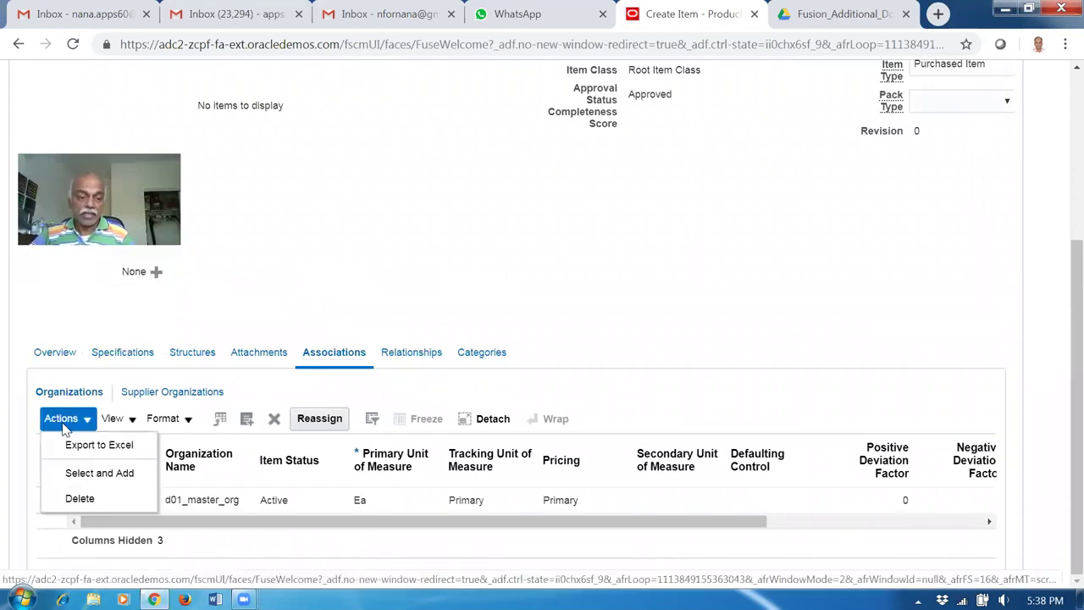
pyautogui.click(81, 473)
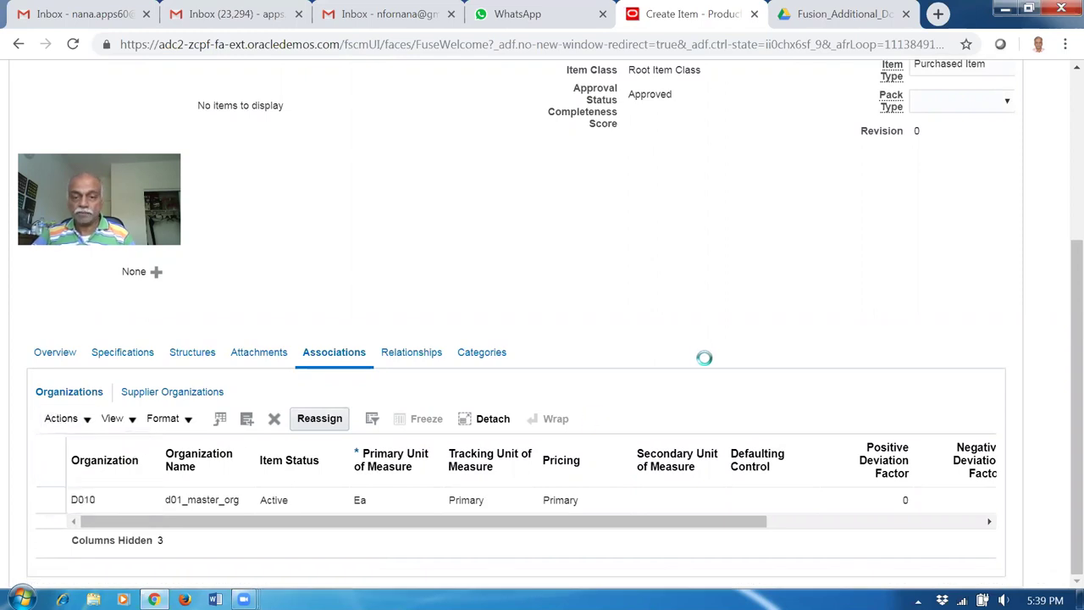
pyautogui.click(573, 293)
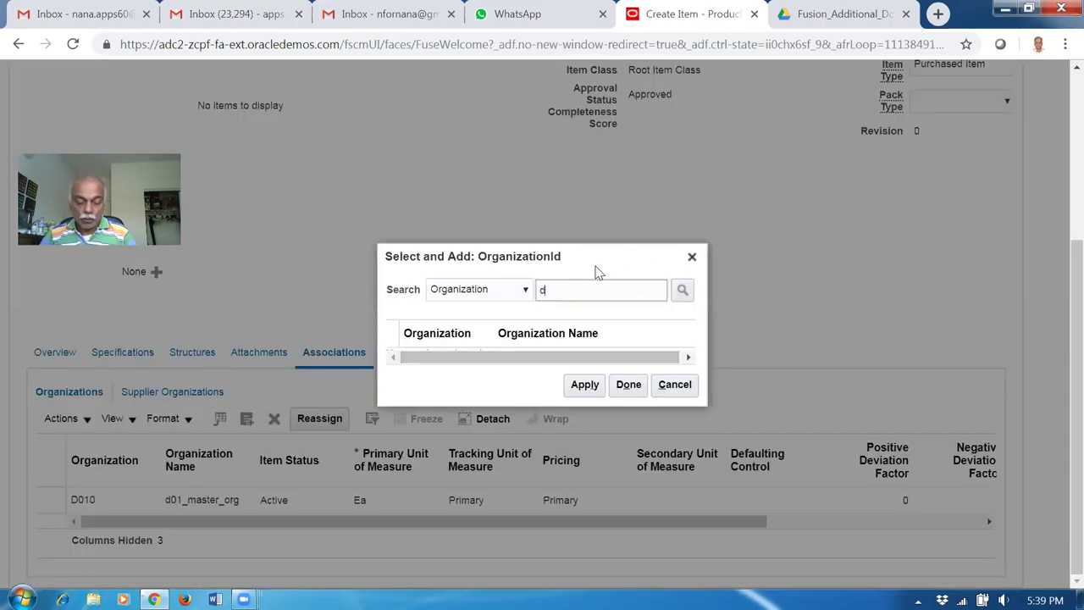
pyautogui.write('d01')
pyautogui.press('Return')
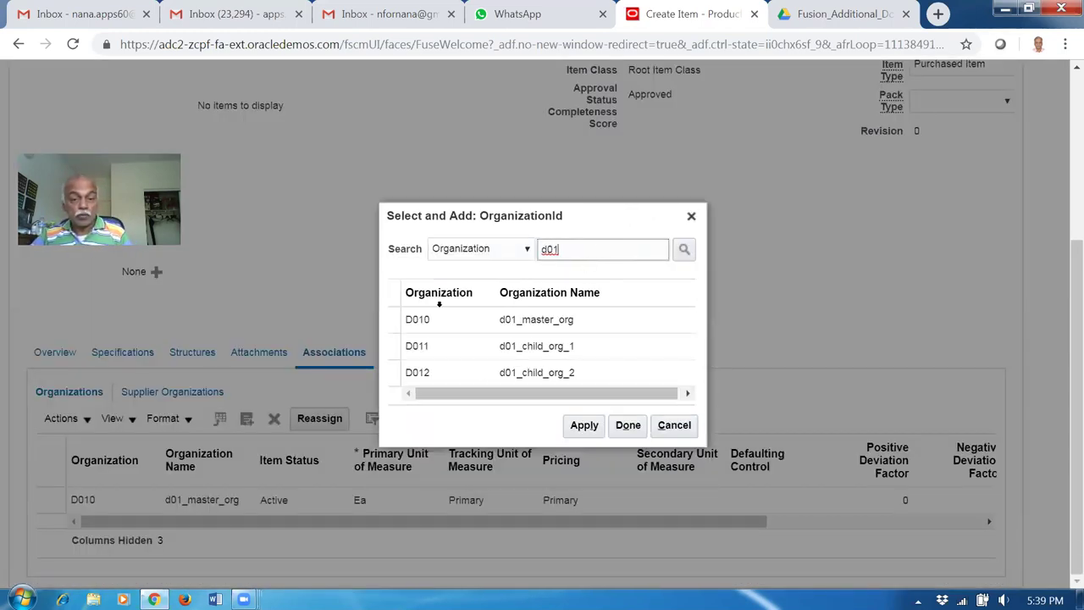
# Associate the item with child organizations D011 and D012, and save and close the item.
pyautogui.click(605, 347)
pyautogui.keyDown('ctrl'); pyautogui.click(610, 373); pyautogui.keyUp('ctrl')
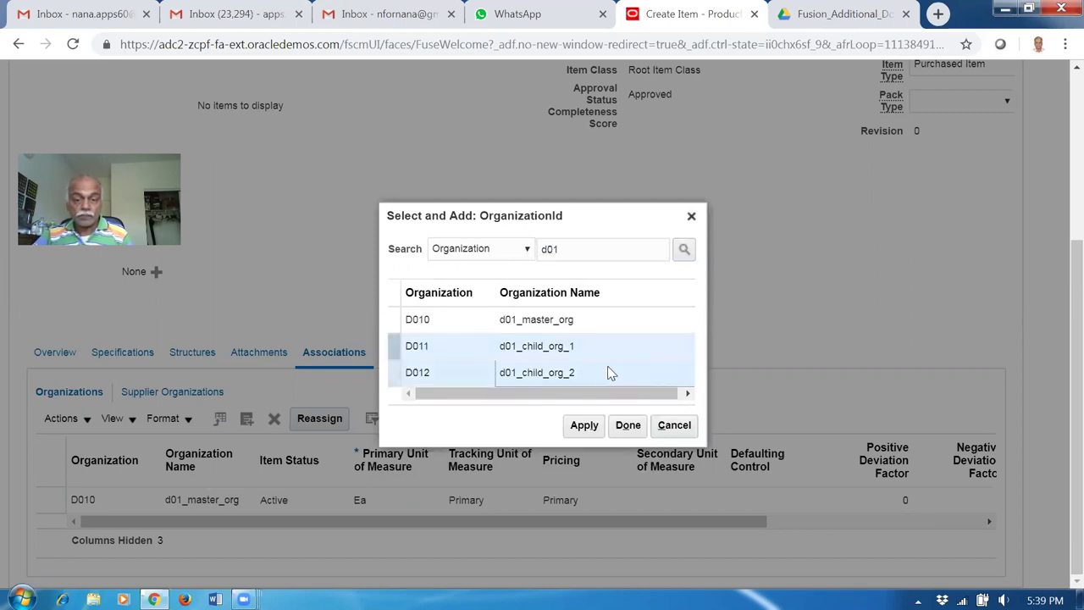
pyautogui.click(602, 425)
pyautogui.click(625, 426)
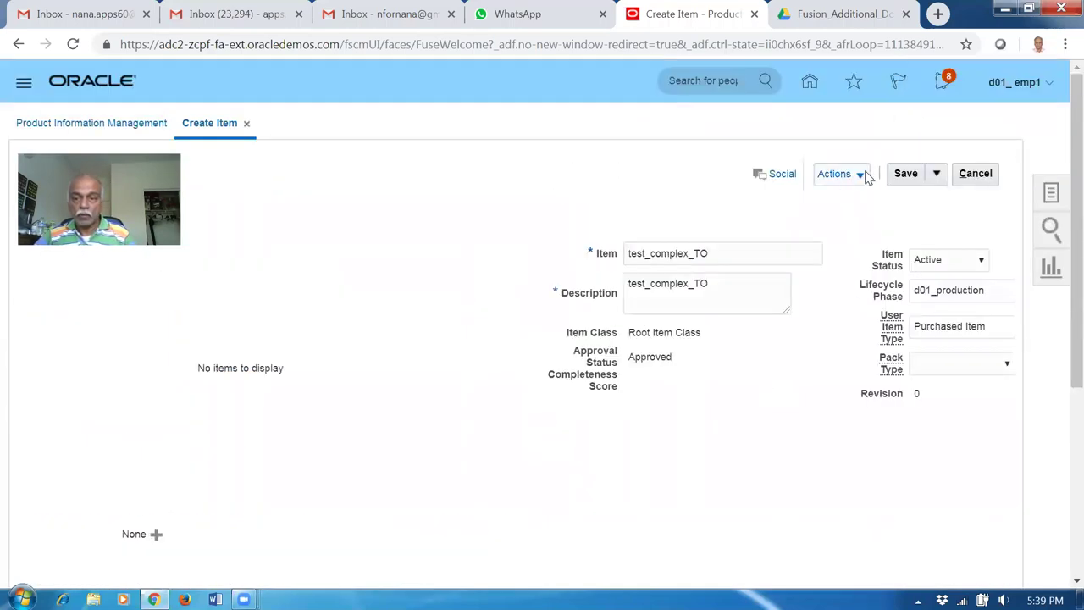
pyautogui.click(935, 174)
pyautogui.click(927, 202)
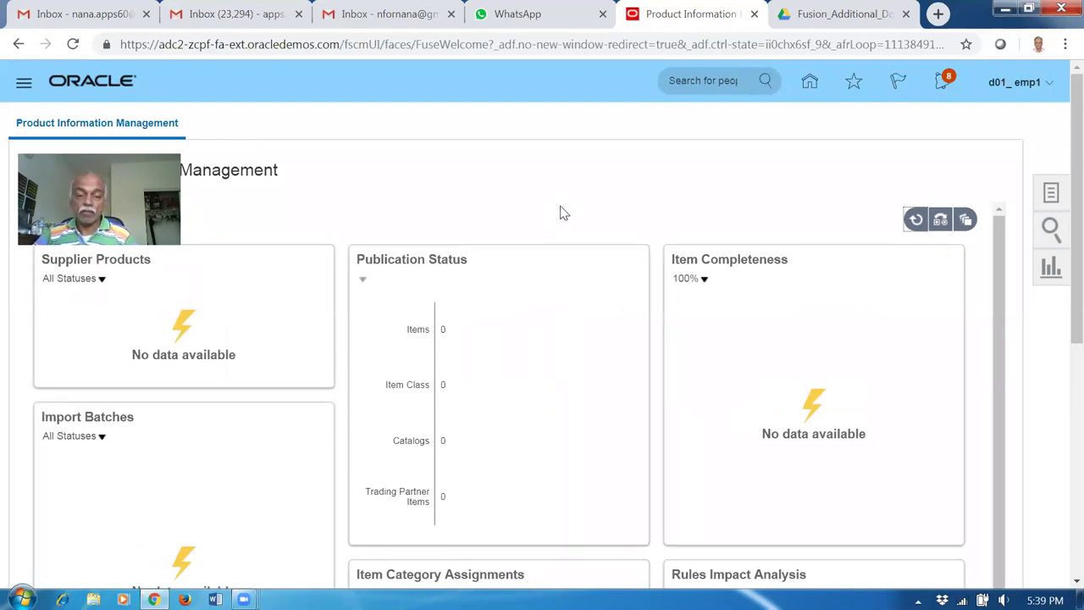
# Go to Inventory Management under Supply Chain Execution and start a miscellaneous transaction for organization D011.
pyautogui.click(1056, 198)
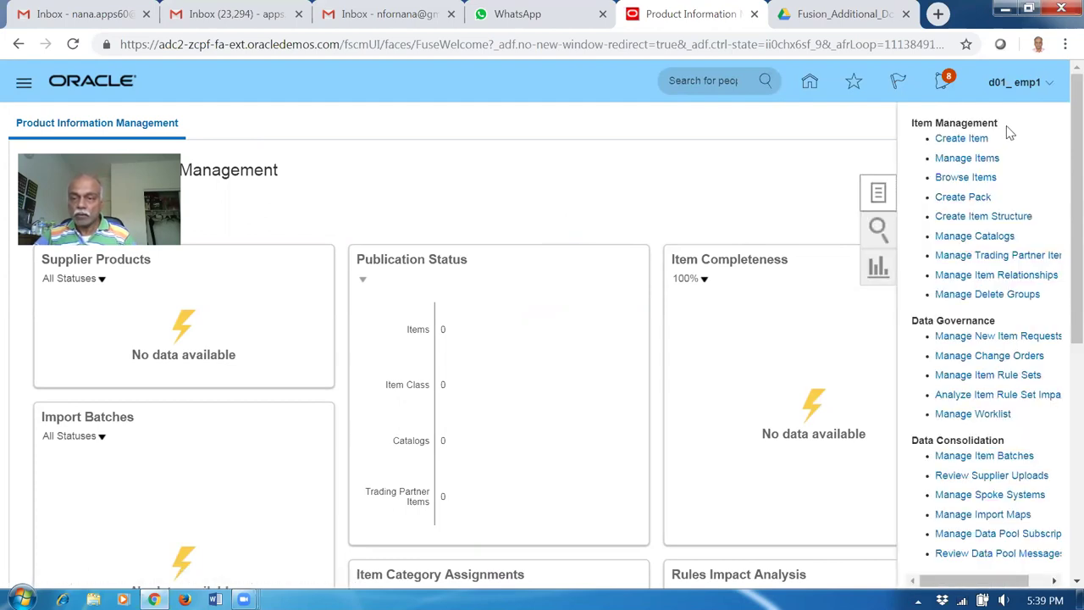
pyautogui.click(657, 216)
pyautogui.click(810, 81)
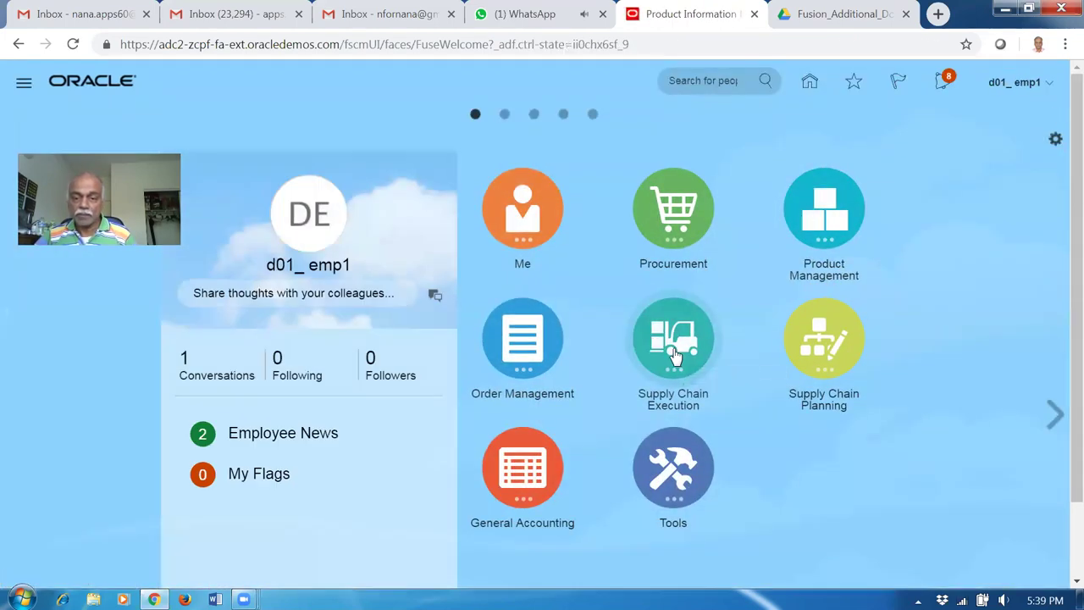
pyautogui.click(675, 356)
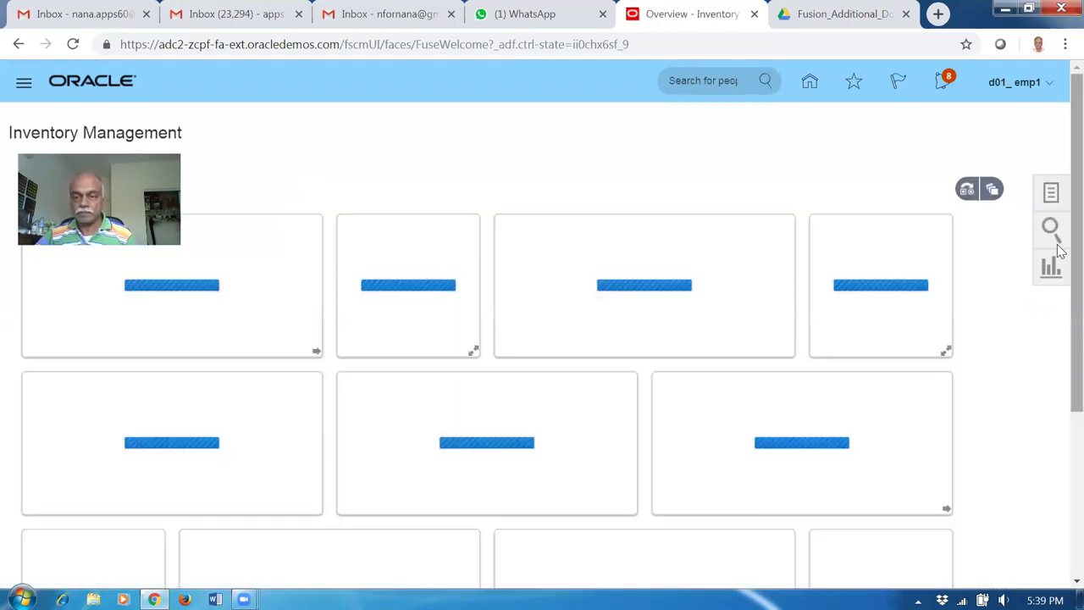
pyautogui.click(1051, 197)
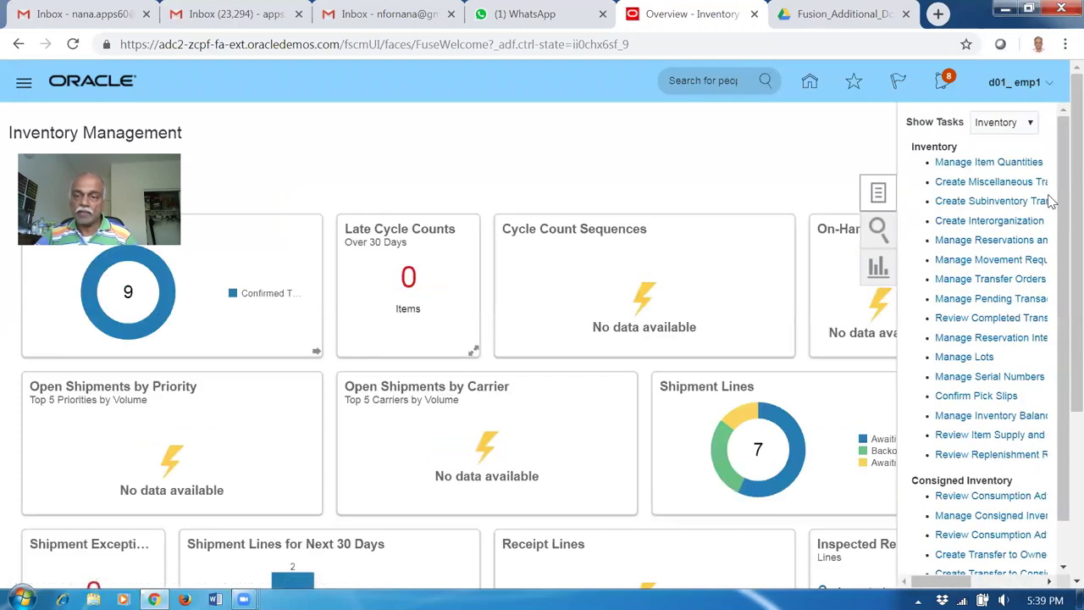
pyautogui.click(967, 181)
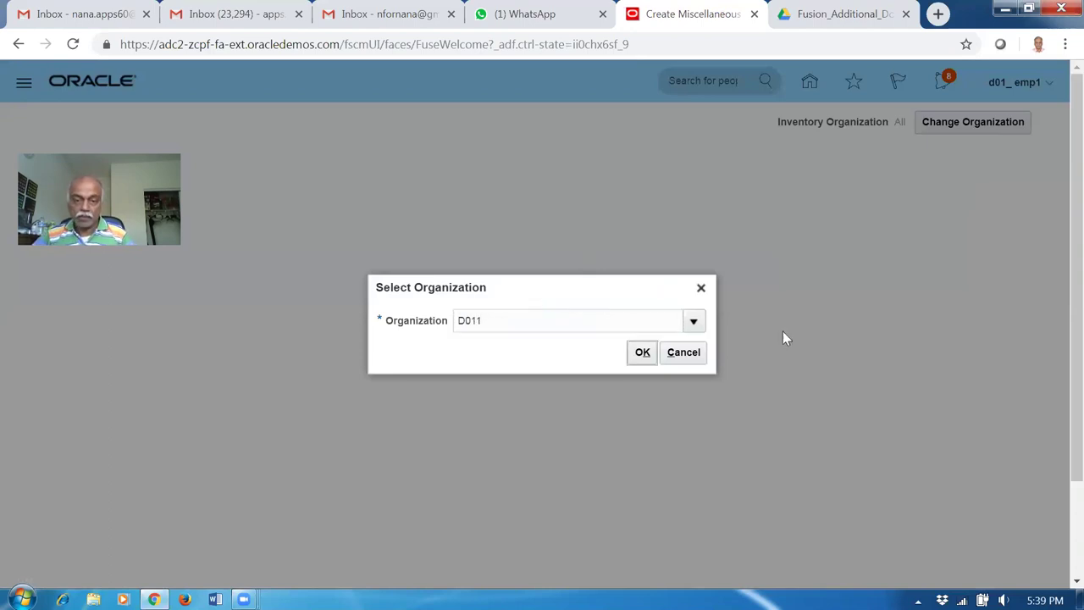
pyautogui.click(642, 354)
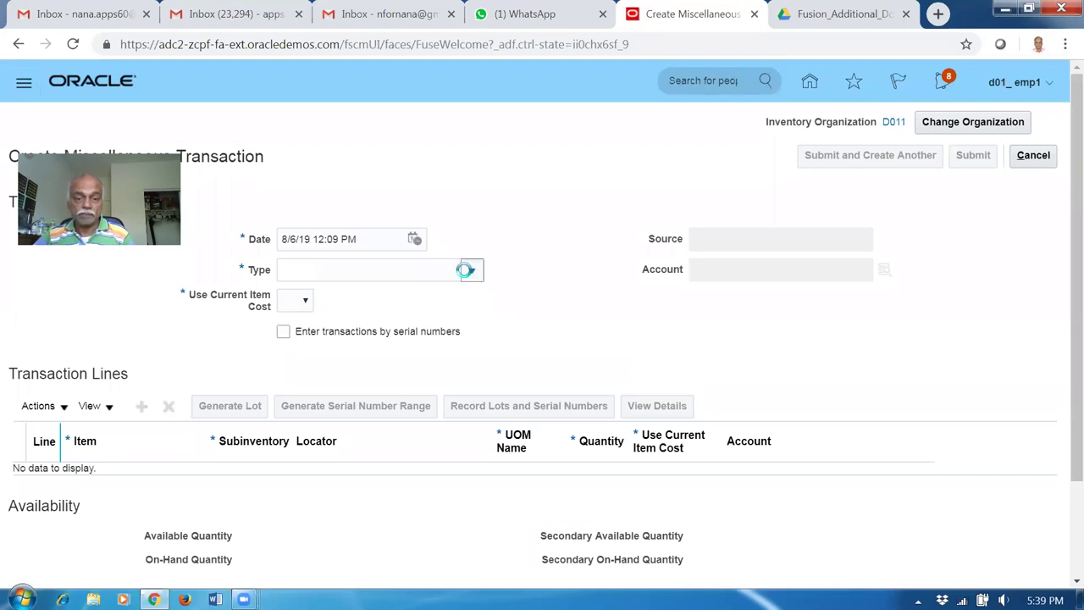
# Set the transaction type to Miscellaneous Receipt, enter the account combination, and set Use Current Item Cost to Yes.
pyautogui.click(470, 271)
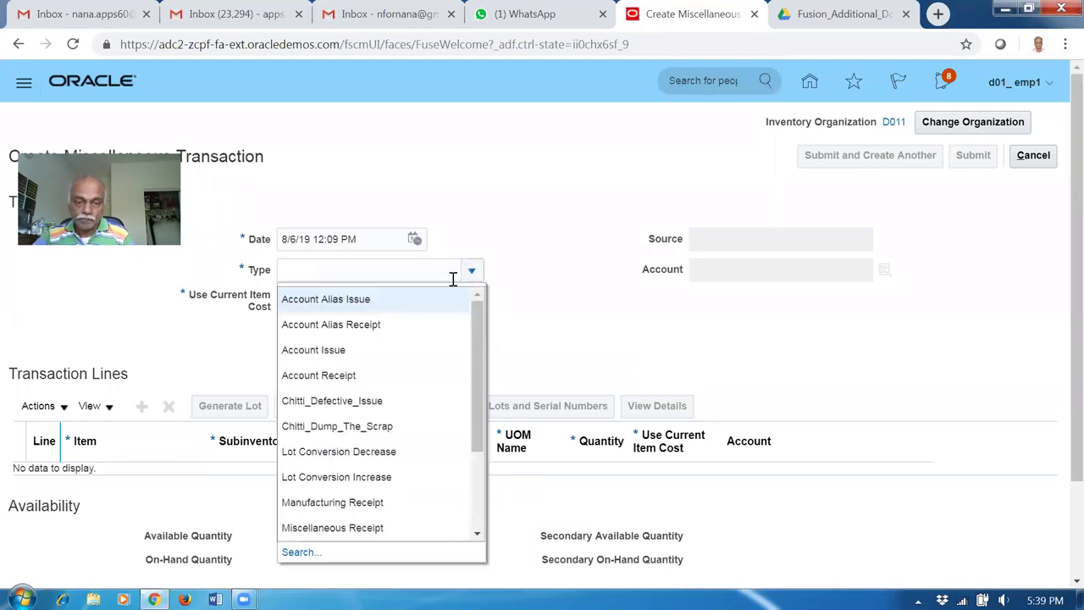
pyautogui.click(362, 528)
pyautogui.click(811, 268)
pyautogui.write('10-100-1000')
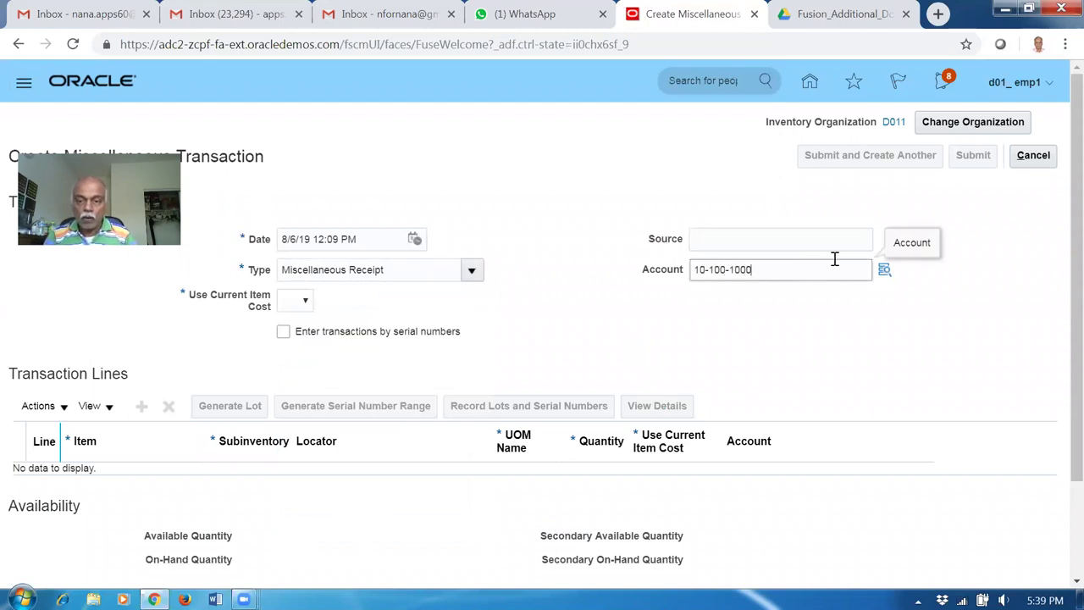
pyautogui.click(297, 303)
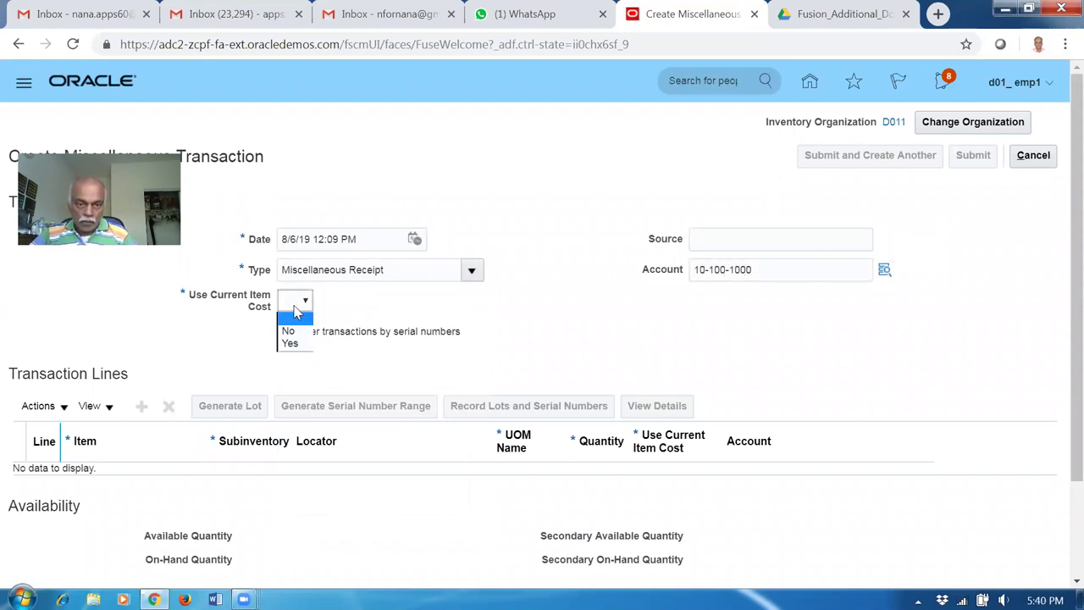
pyautogui.click(291, 345)
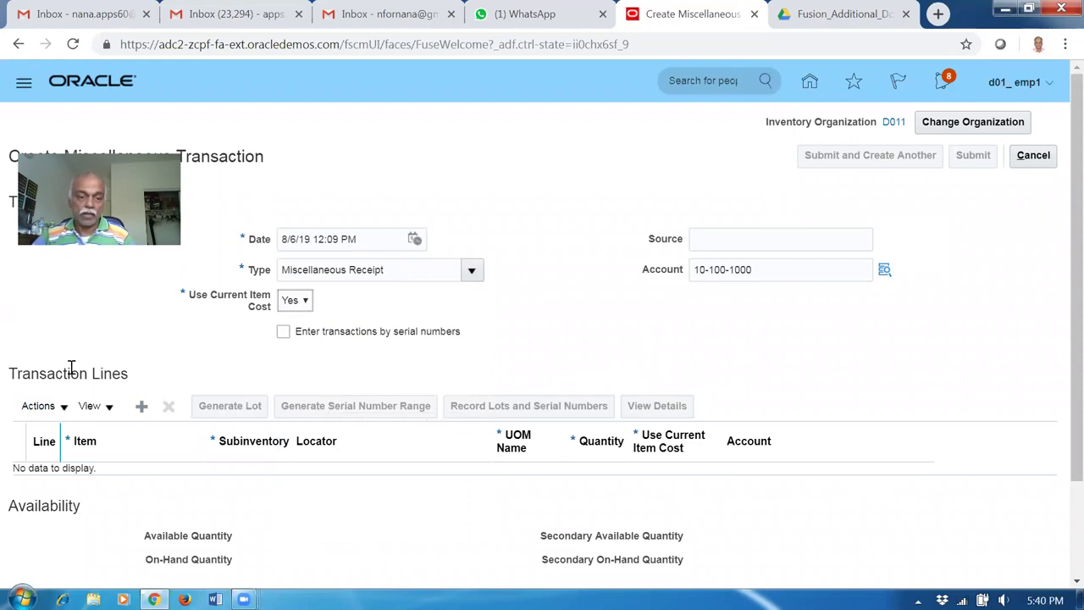
# Add a transaction line for item test_complex_TO and open the line's details.
pyautogui.click(142, 405)
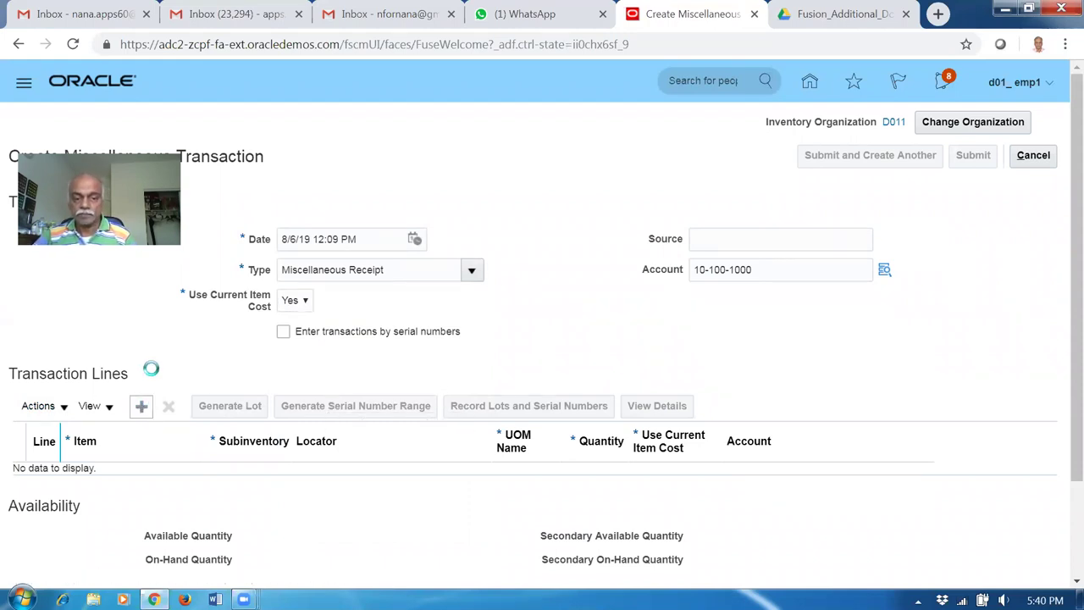
pyautogui.click(140, 478)
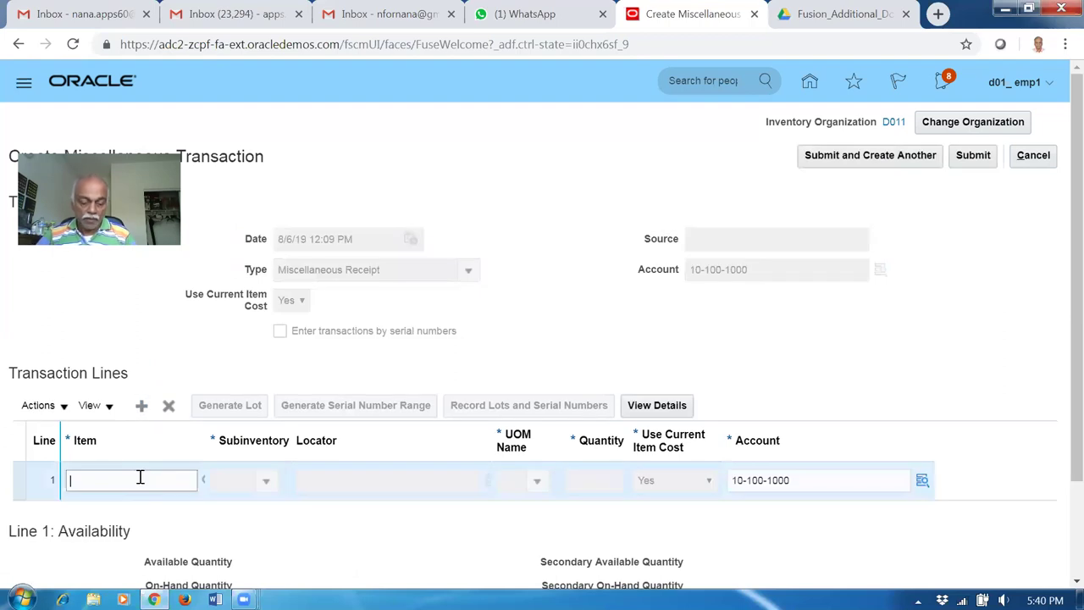
pyautogui.write('test')
pyautogui.press('Tab')
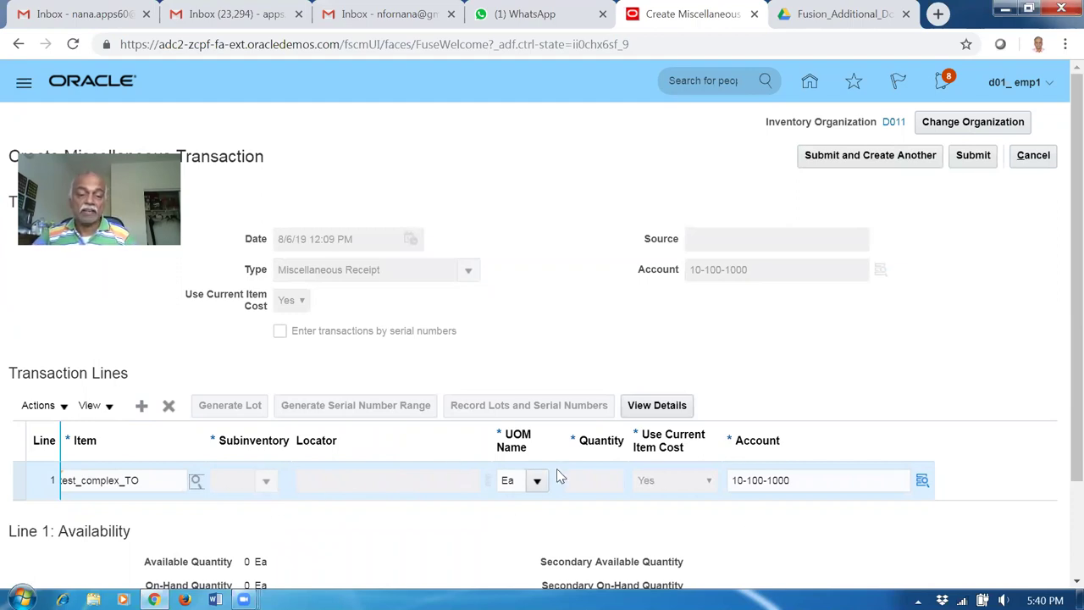
pyautogui.click(688, 412)
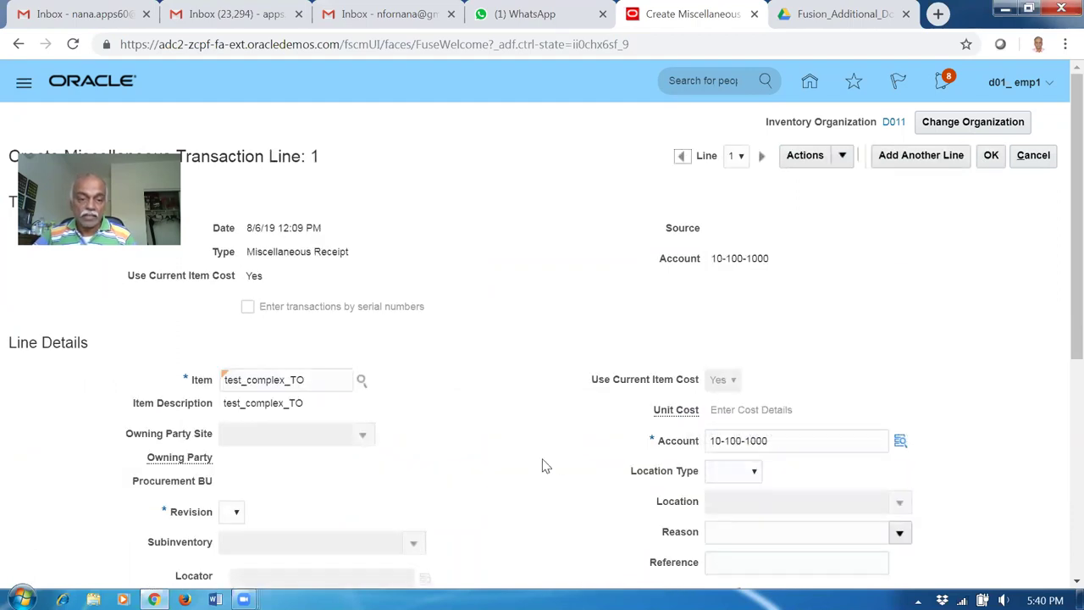
# Set the line's revision to 0 and its subinventory to d011_FGS.
pyautogui.scroll(-1, 542, 467)
pyautogui.click(236, 428)
pyautogui.click(230, 448)
pyautogui.scroll(-2, 433, 463)
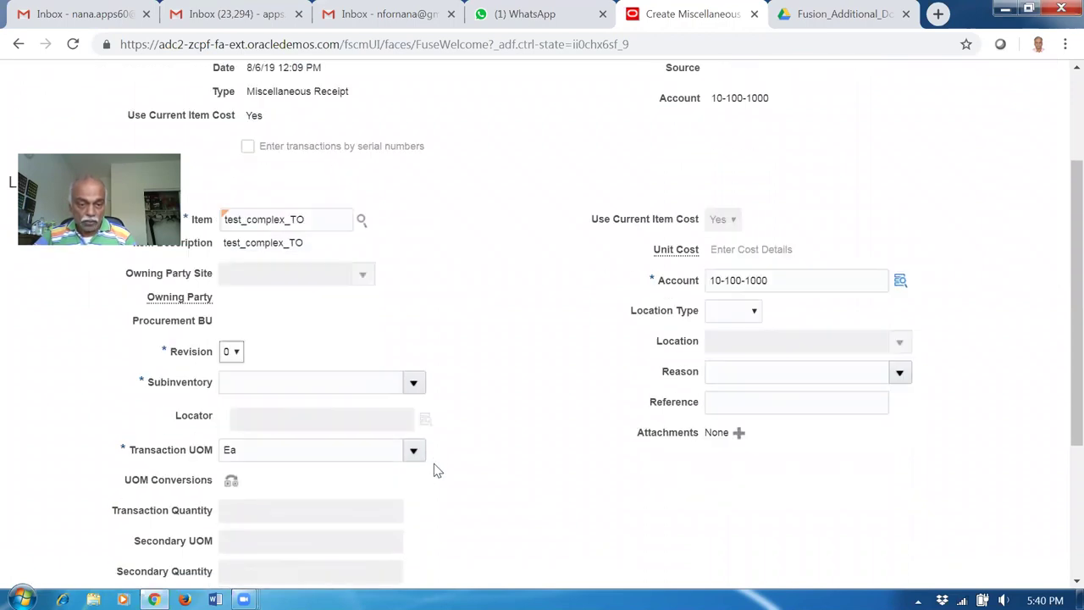
pyautogui.click(413, 288)
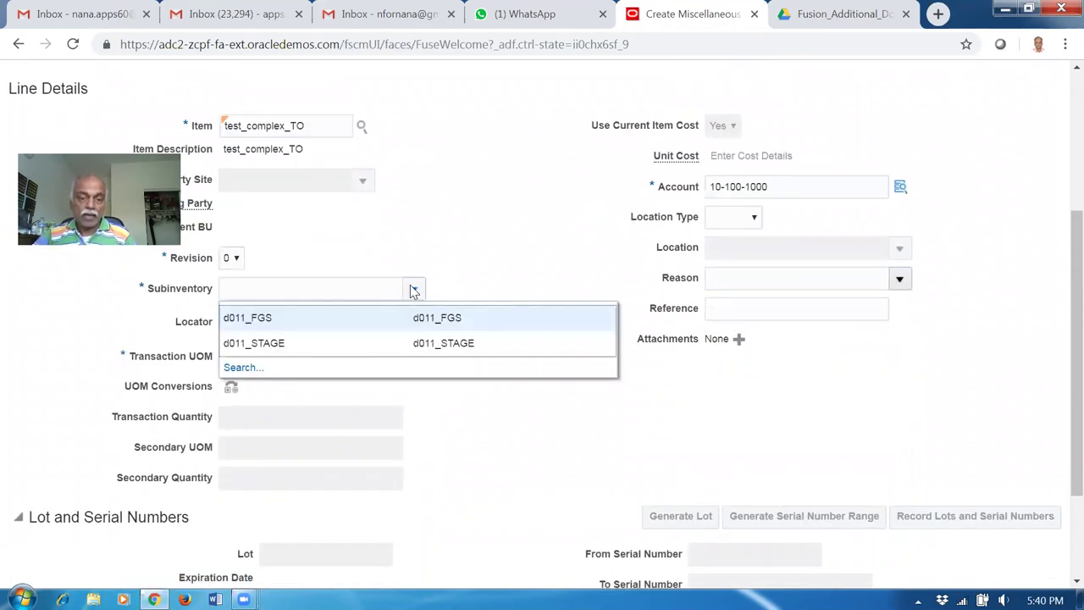
pyautogui.click(309, 332)
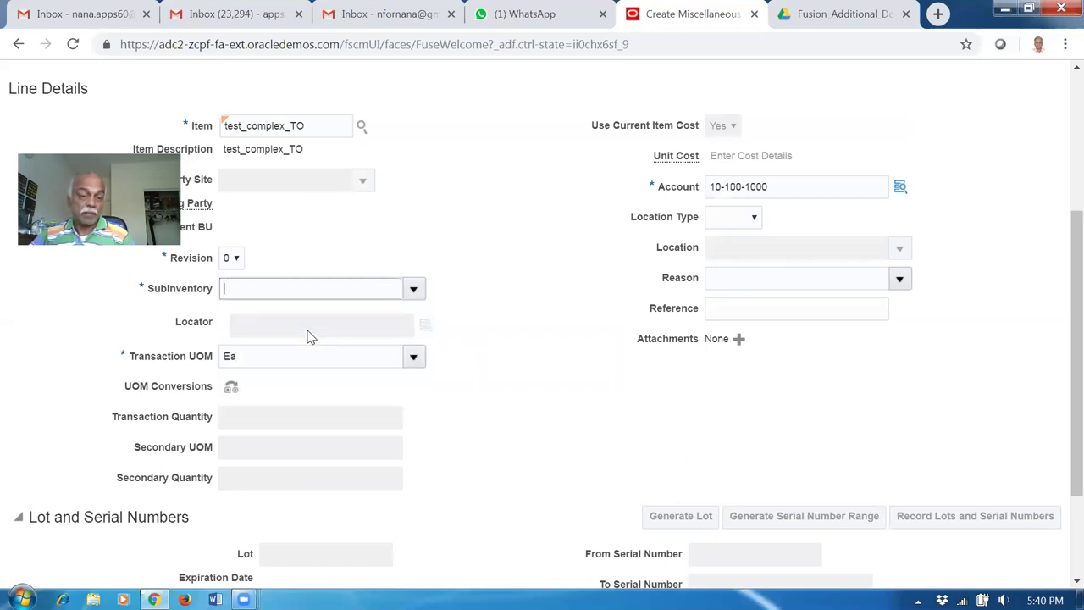
# Set the line's transaction quantity to 100 and enter July_19 as the lot.
pyautogui.scroll(-2, 498, 361)
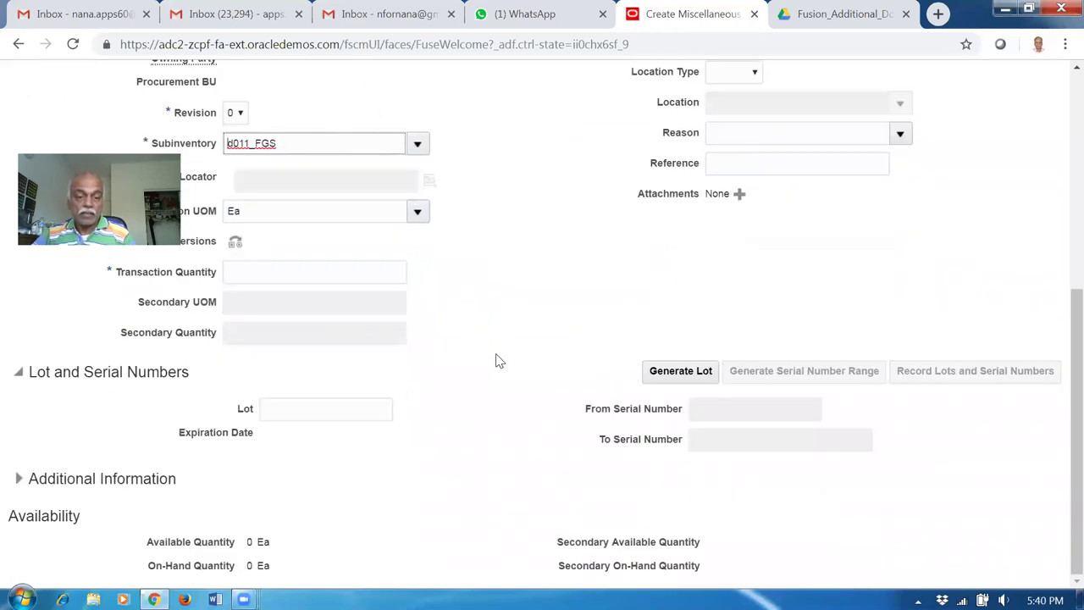
pyautogui.scroll(1, 498, 361)
pyautogui.click(304, 357)
pyautogui.write('100')
pyautogui.press('Tab')
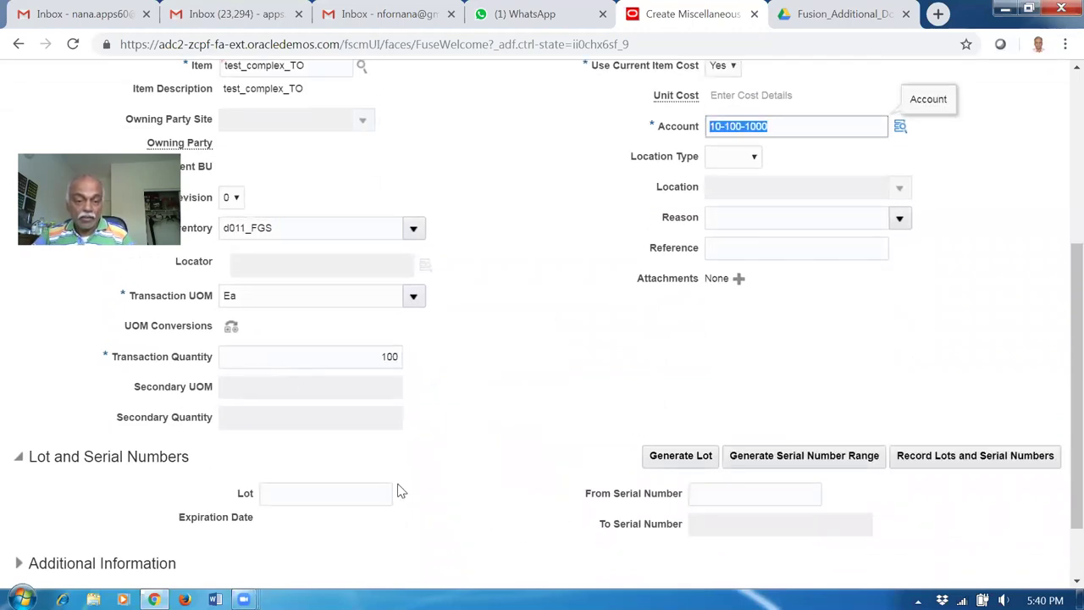
pyautogui.click(294, 504)
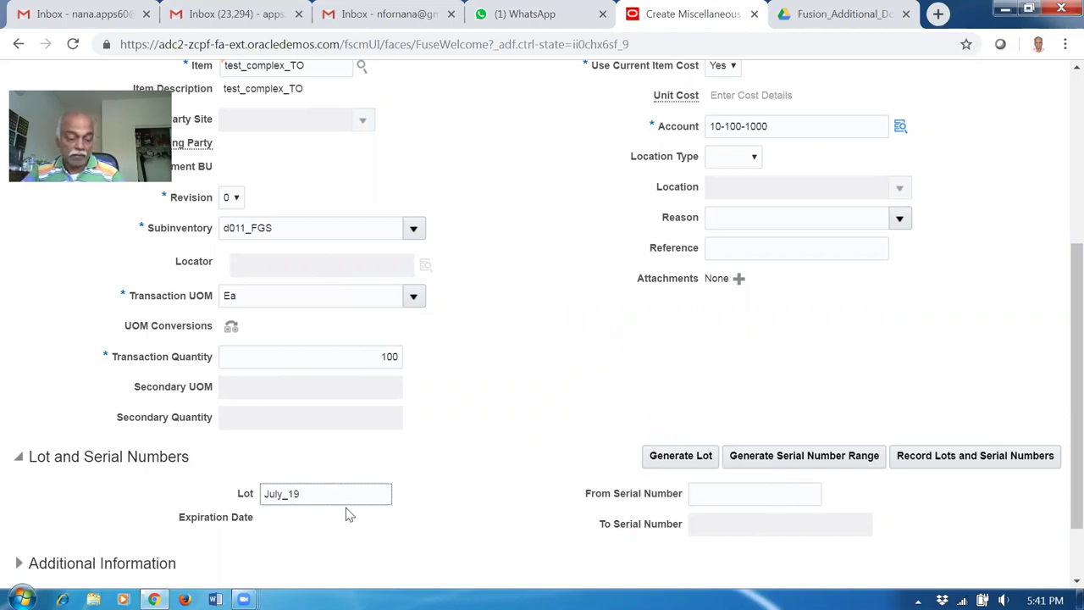
pyautogui.press('Tab')
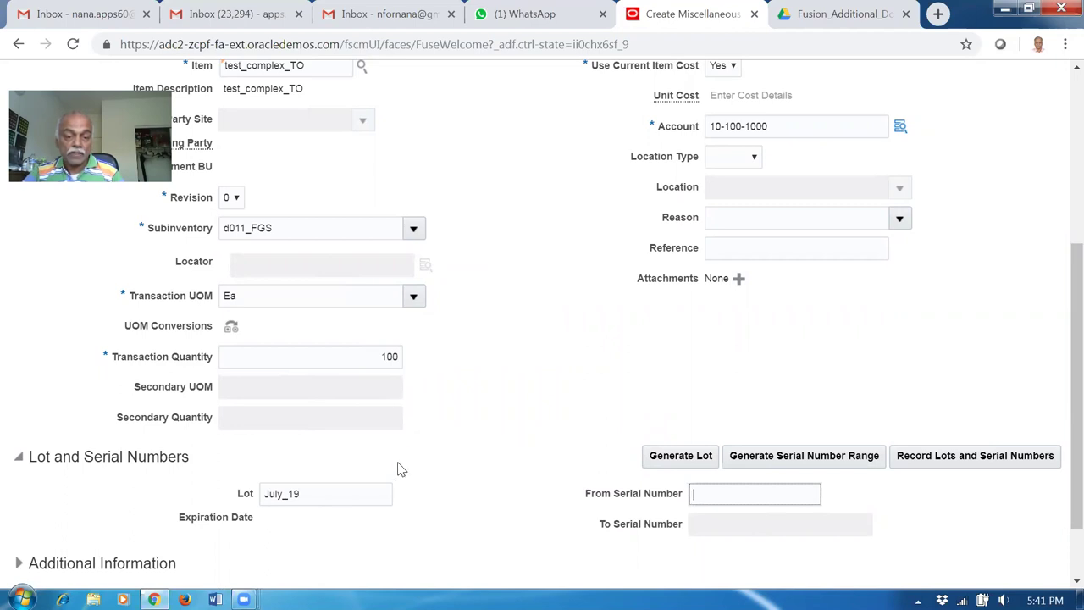
pyautogui.click(366, 359)
pyautogui.write('1')
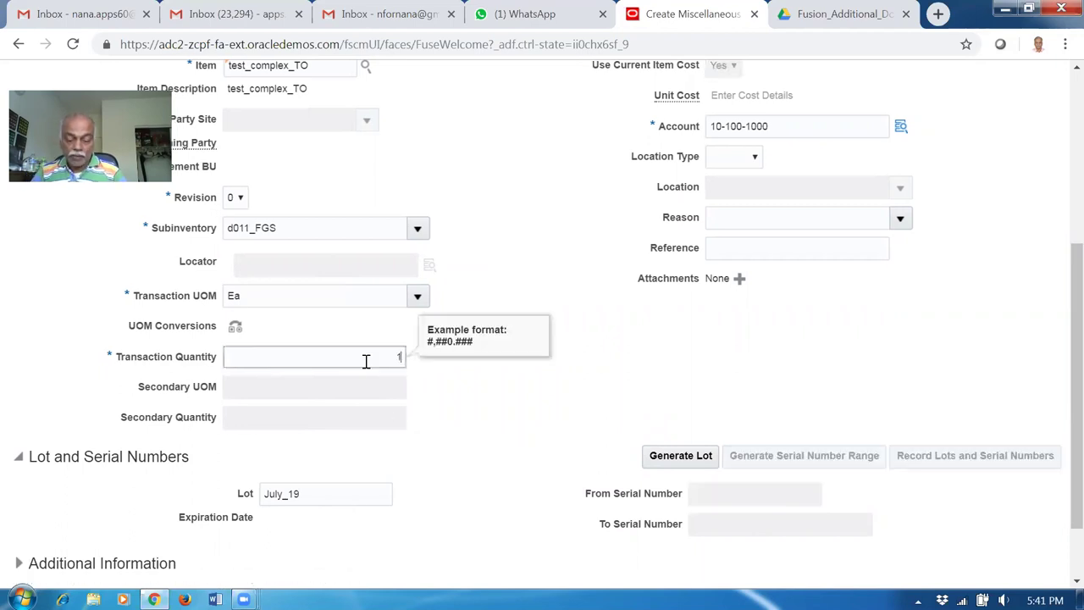
pyautogui.write('00')
pyautogui.press('Tab')
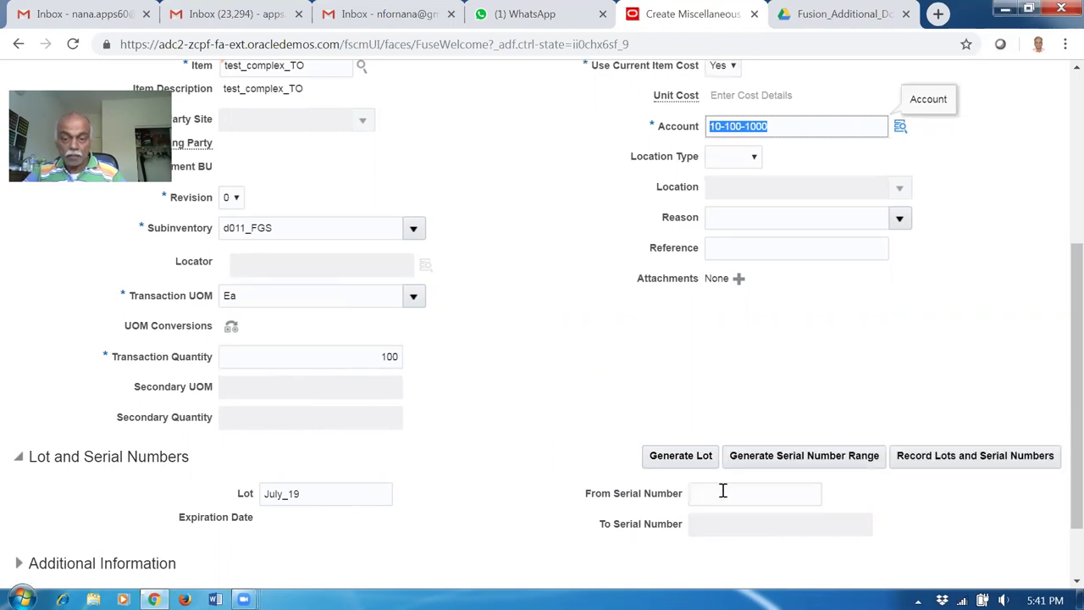
# Try to start the line's serial number range at 1001.
pyautogui.click(725, 495)
pyautogui.write('1001')
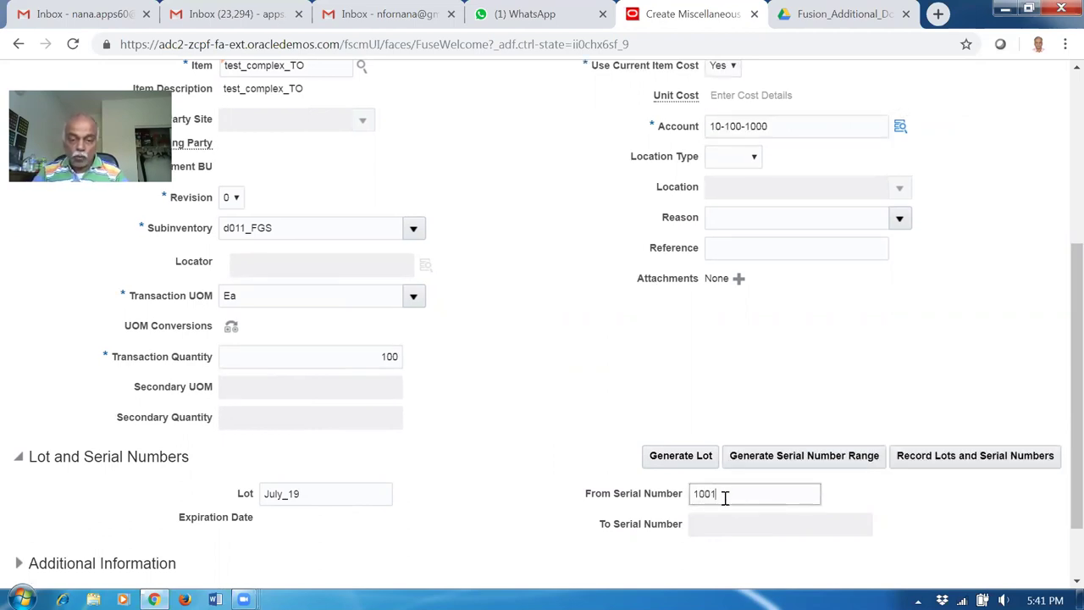
pyautogui.press('Tab')
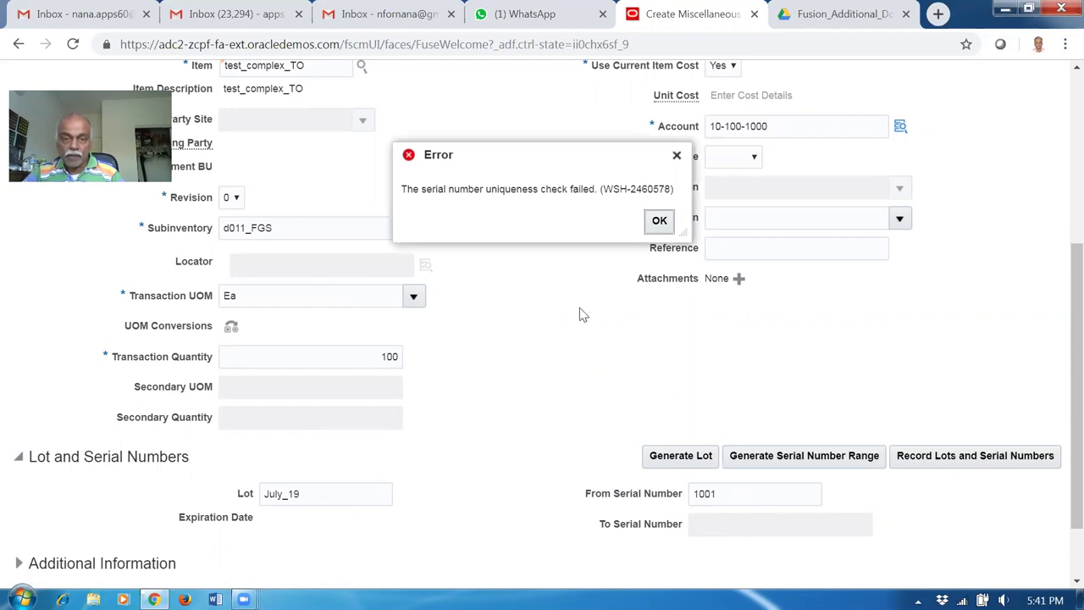
pyautogui.click(660, 222)
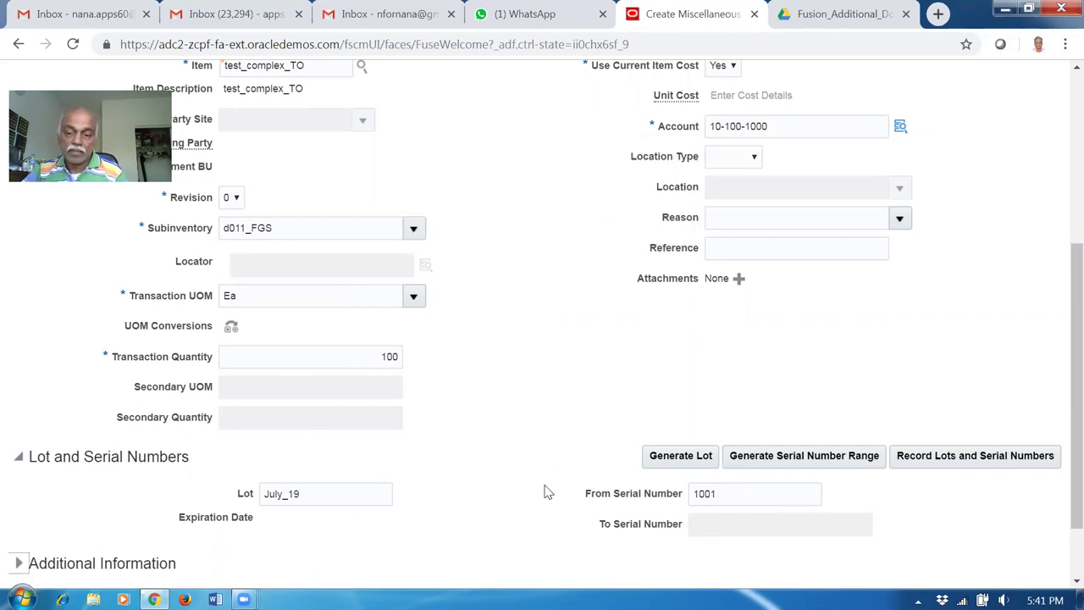
# Set the line's starting serial number to 501.
pyautogui.doubleClick(750, 487)
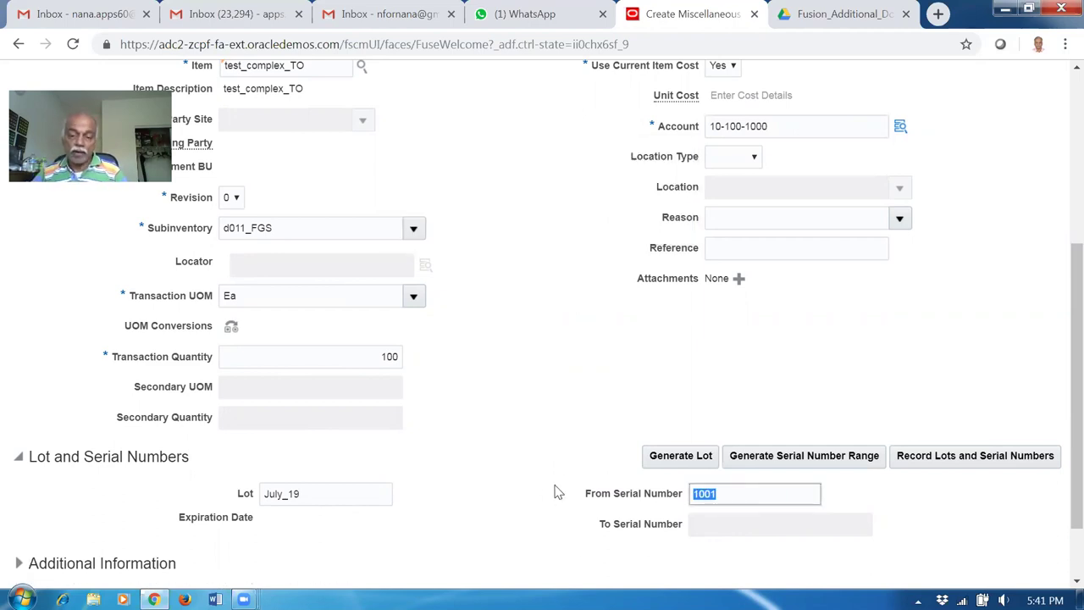
pyautogui.write('501')
pyautogui.press('Tab')
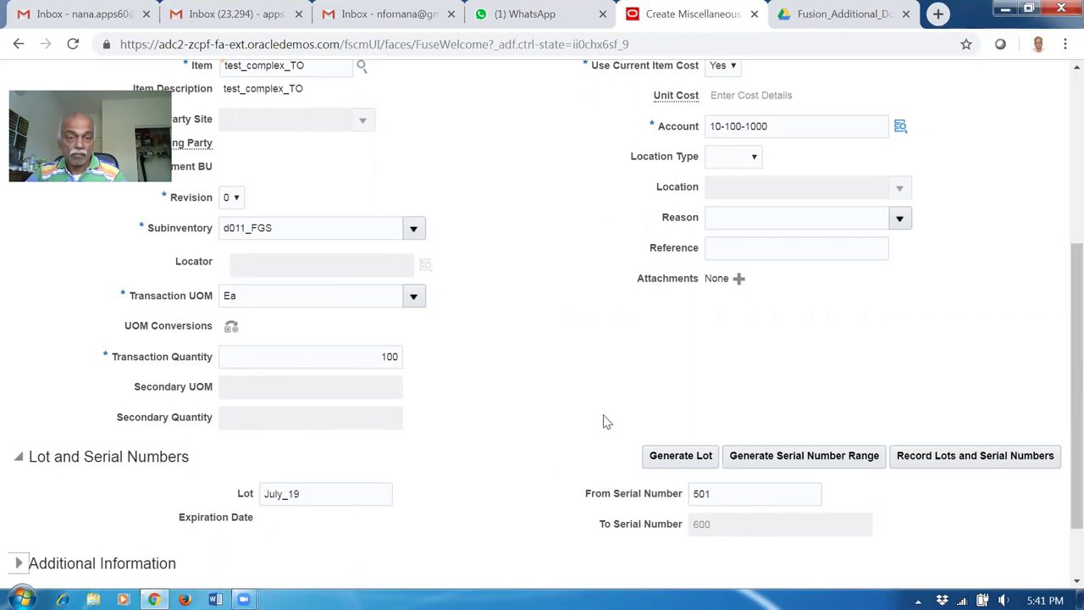
# Accept the line details, submit the miscellaneous receipt and dismiss the confirmation message.
pyautogui.scroll(1, 604, 420)
pyautogui.scroll(3, 605, 420)
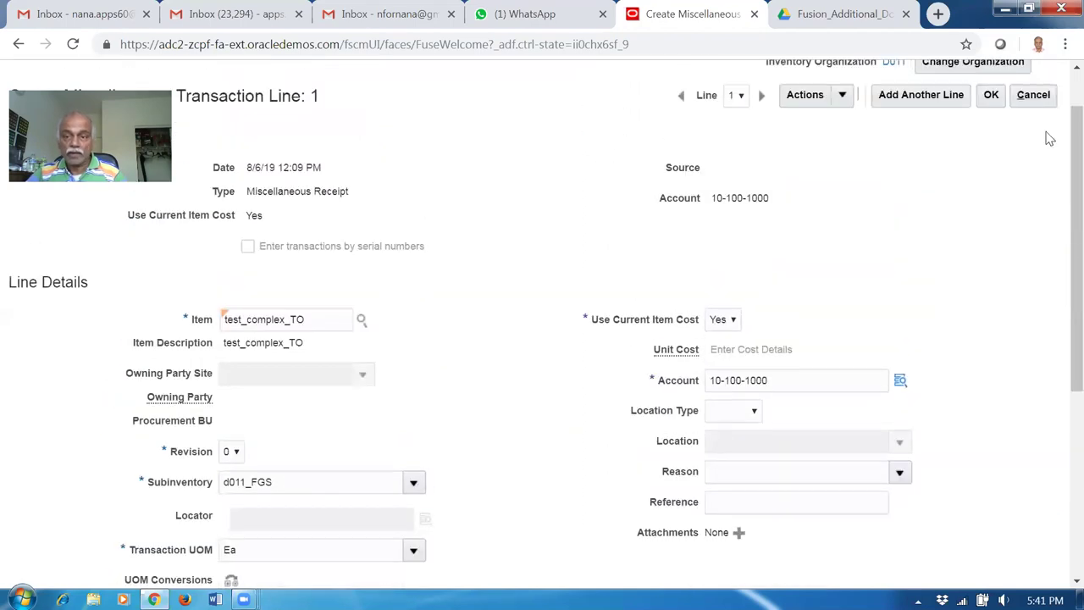
pyautogui.click(991, 95)
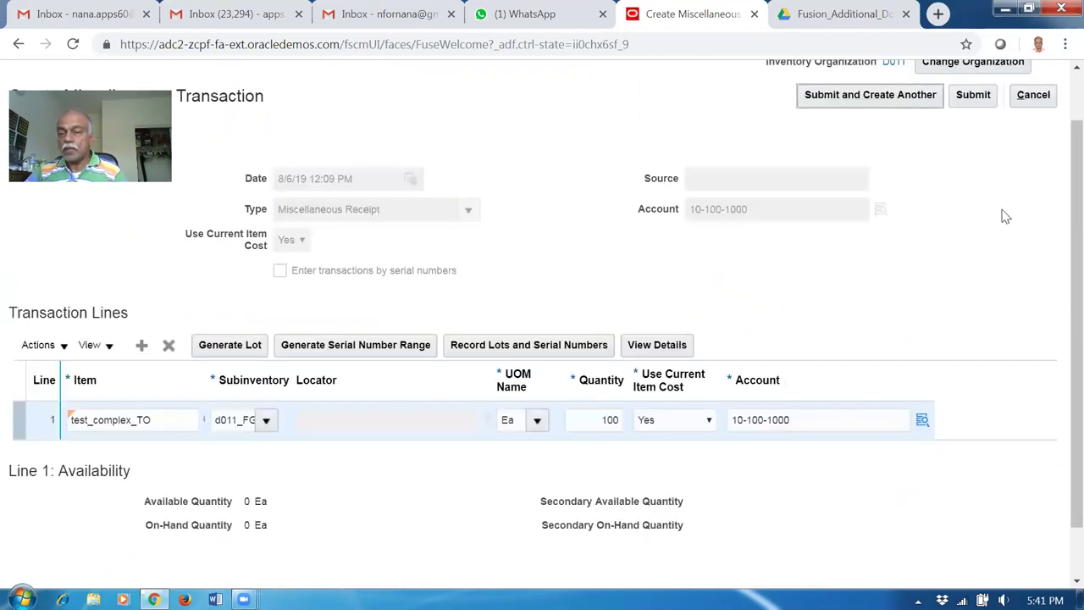
pyautogui.click(976, 99)
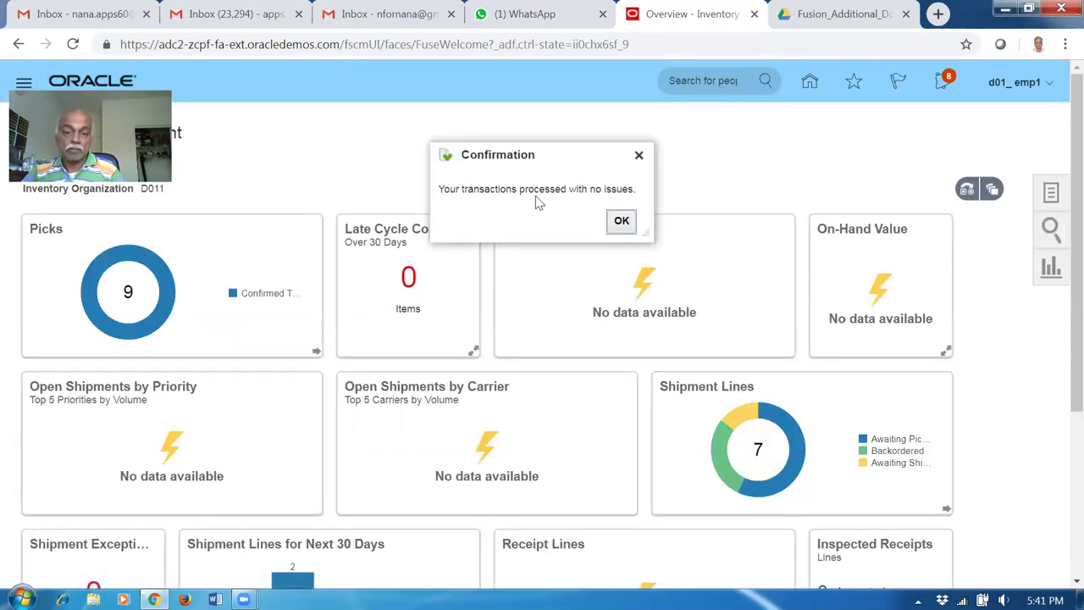
pyautogui.moveTo(467, 188); pyautogui.dragTo(601, 186)
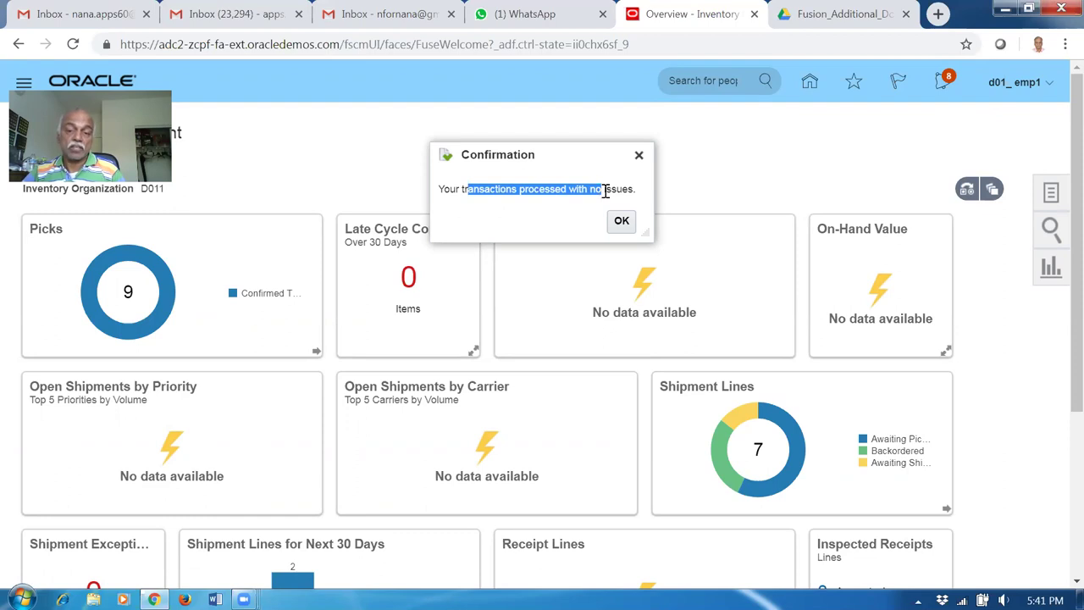
pyautogui.click(621, 220)
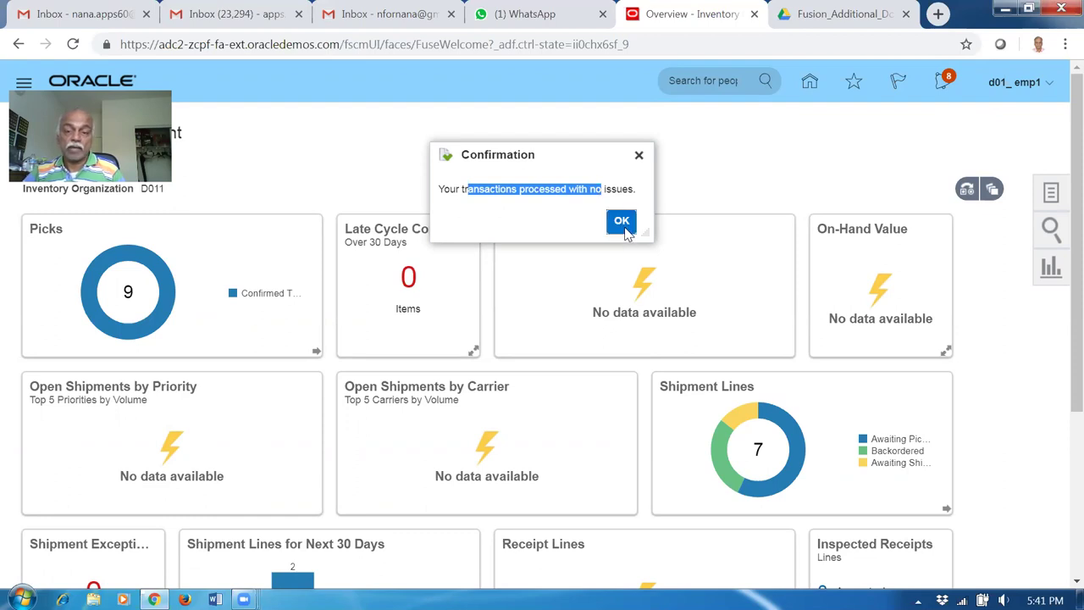
# Start another miscellaneous transaction of type Miscellaneous Receipt, with the account combination entered and Use Current Item Cost set to Yes.
pyautogui.click(1051, 193)
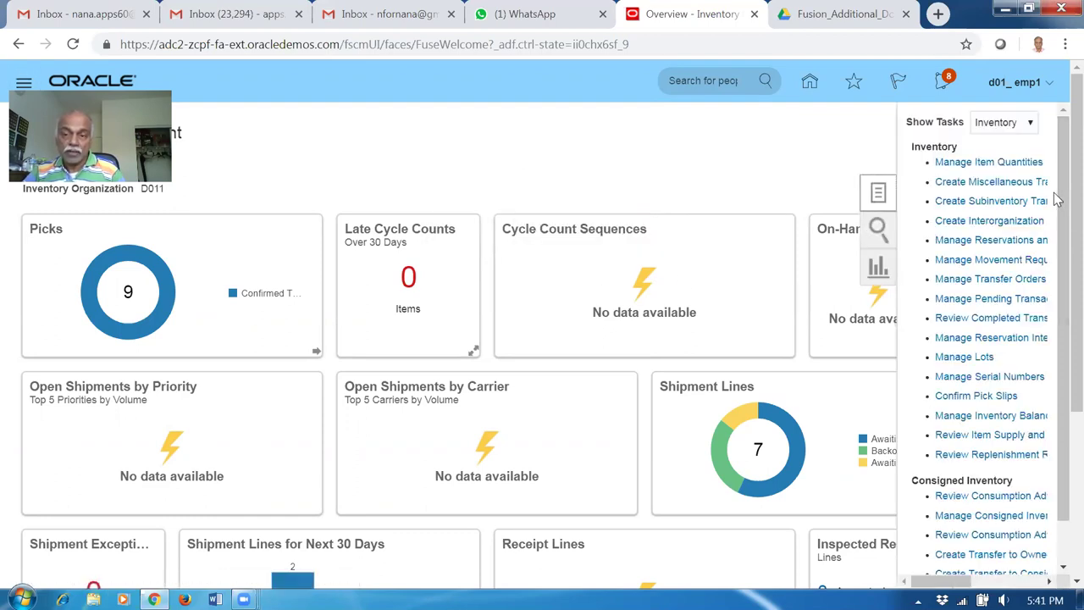
pyautogui.click(965, 181)
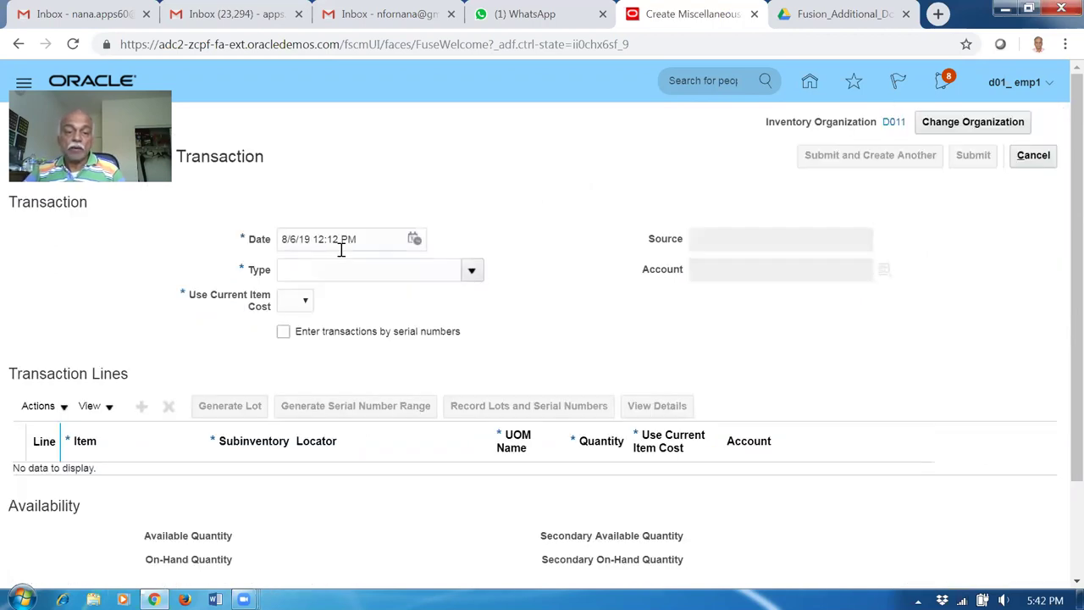
pyautogui.click(477, 276)
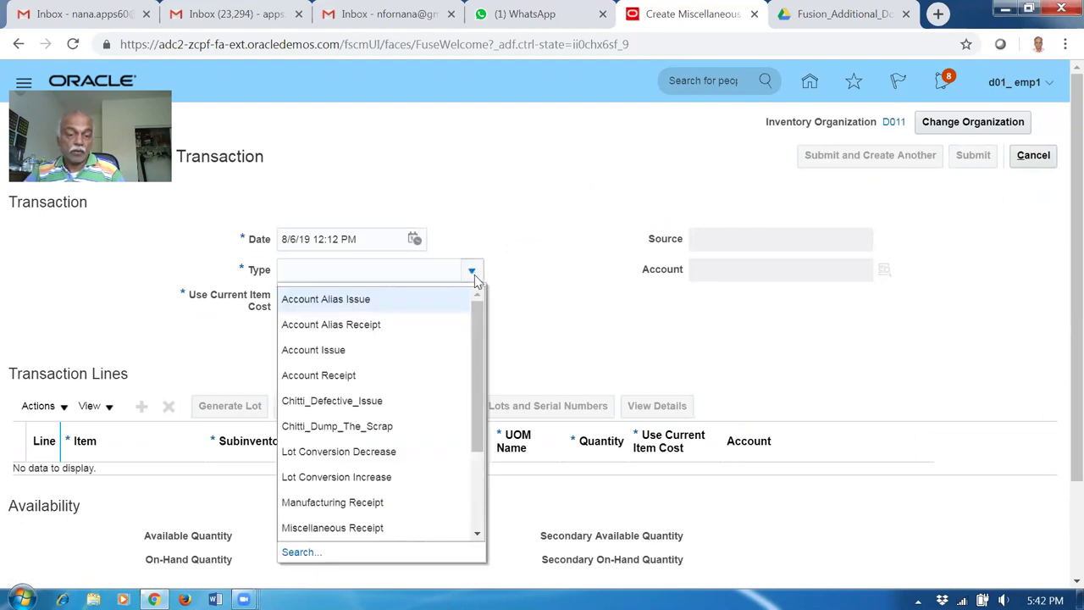
pyautogui.click(383, 534)
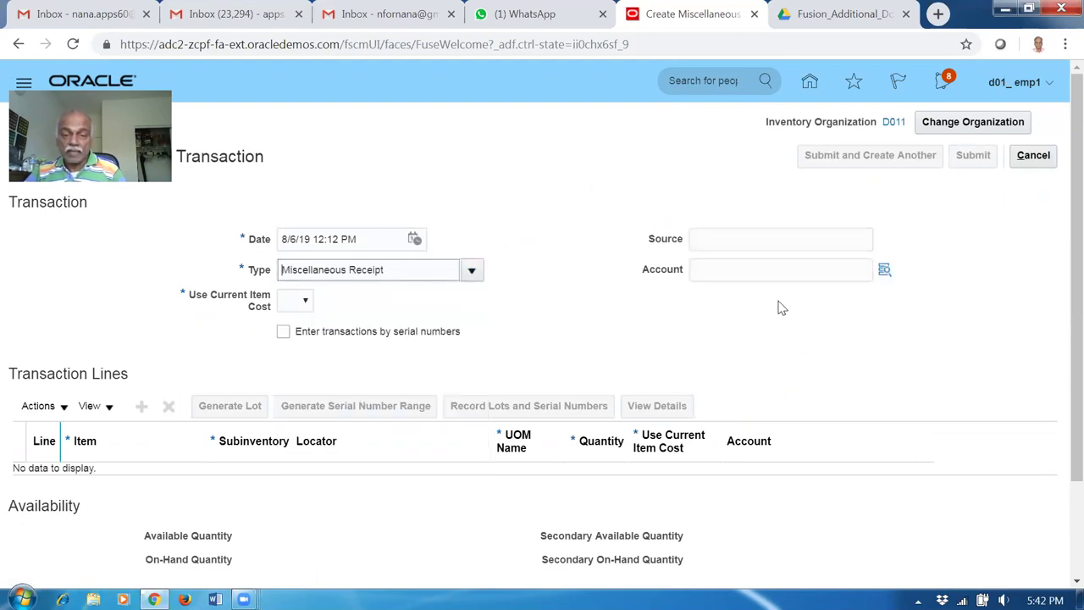
pyautogui.click(768, 272)
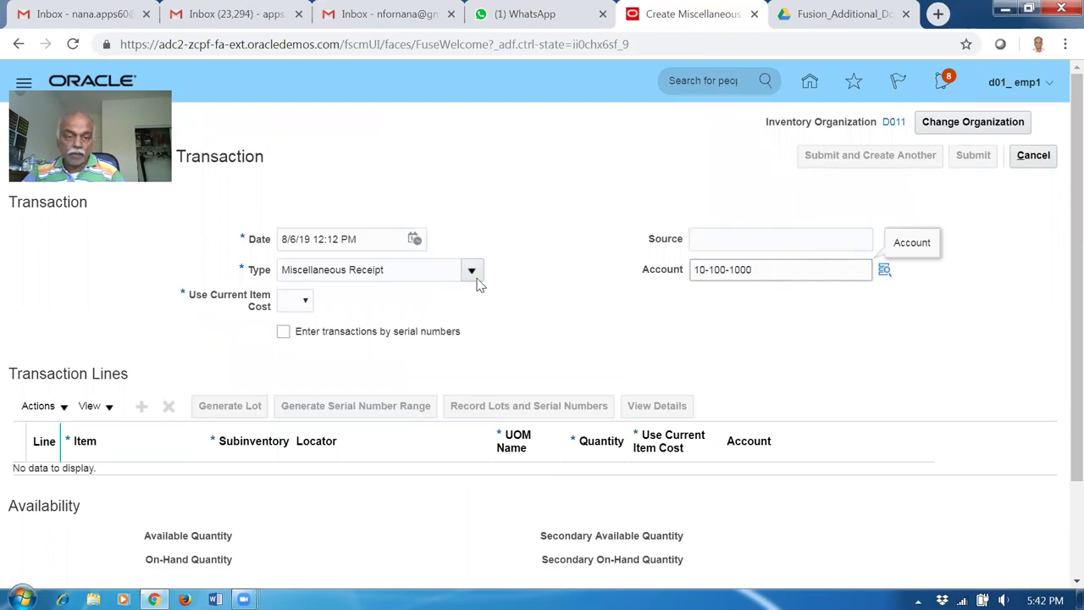
pyautogui.click(281, 301)
pyautogui.click(292, 343)
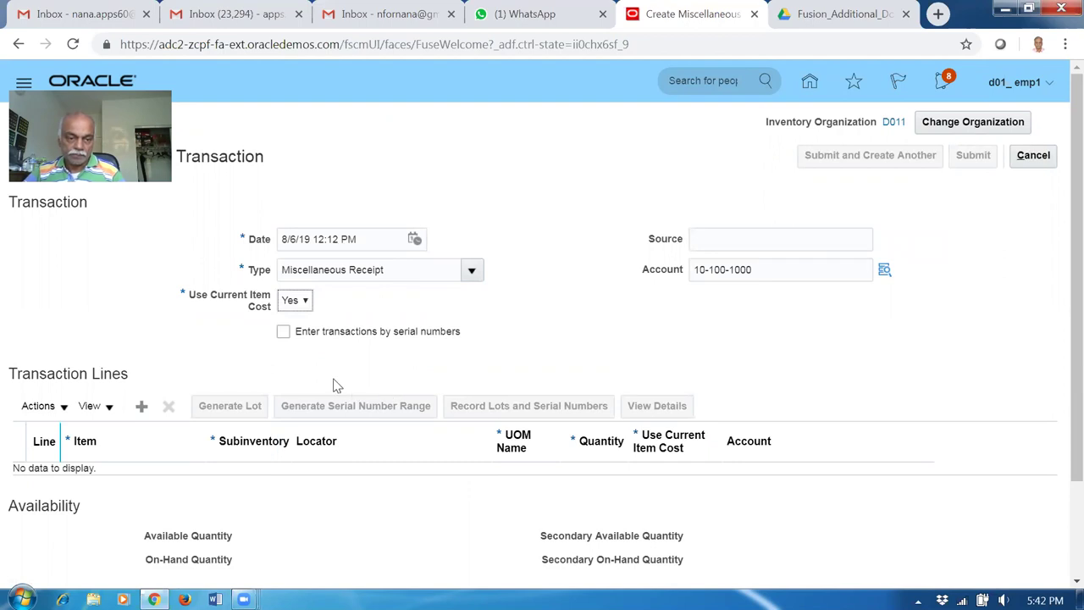
# Add a line for test_complex_TO to the second miscellaneous receipt and open its details.
pyautogui.click(141, 407)
pyautogui.write('test')
pyautogui.press('Tab')
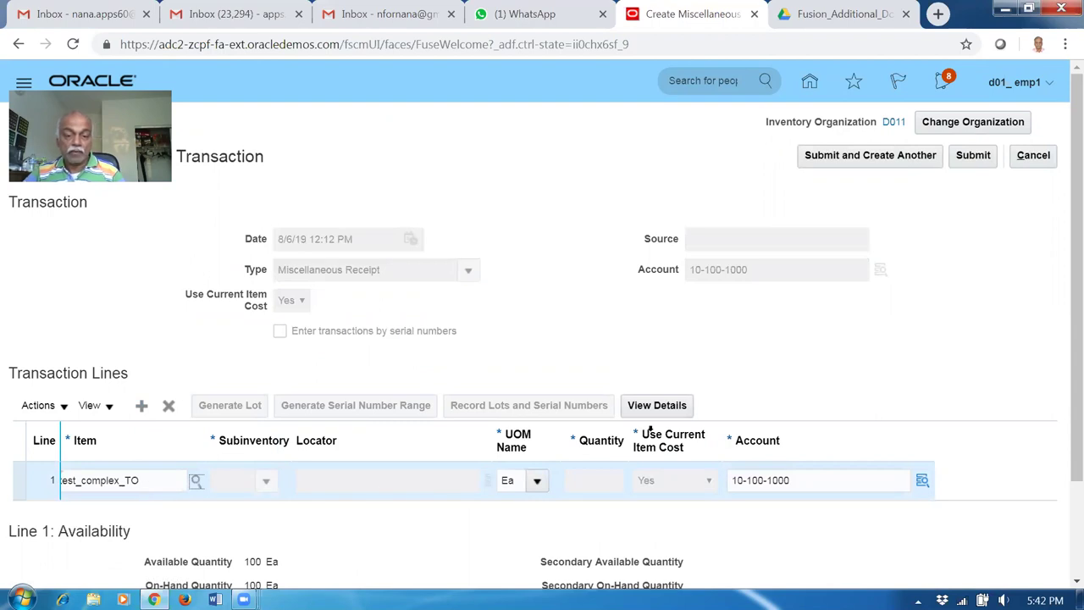
pyautogui.click(655, 404)
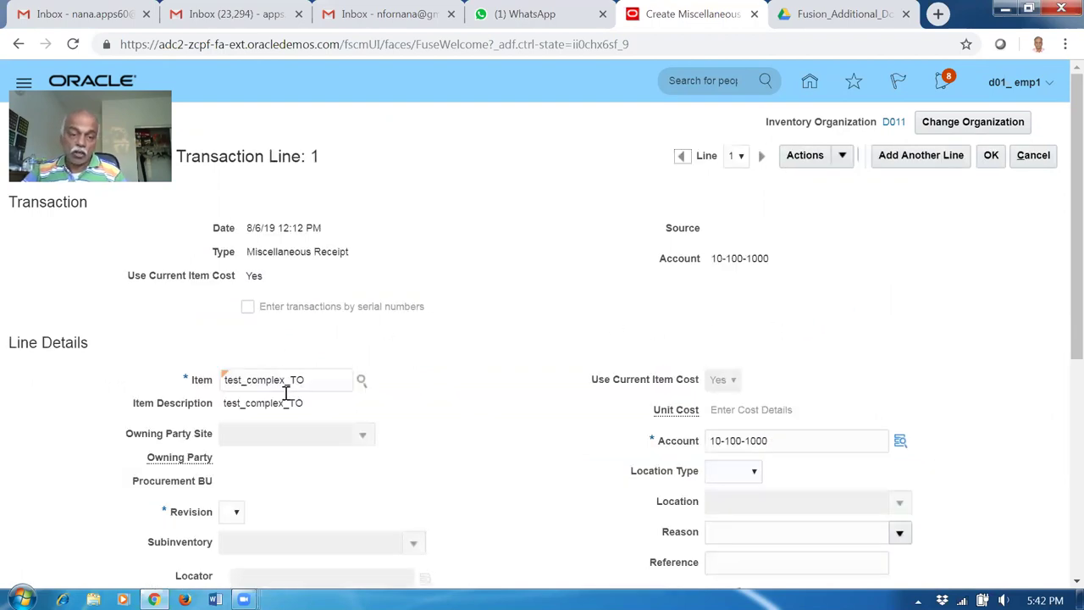
# Set revision 0 and subinventory d011_FGS on the second receipt's line.
pyautogui.scroll(-1, 434, 402)
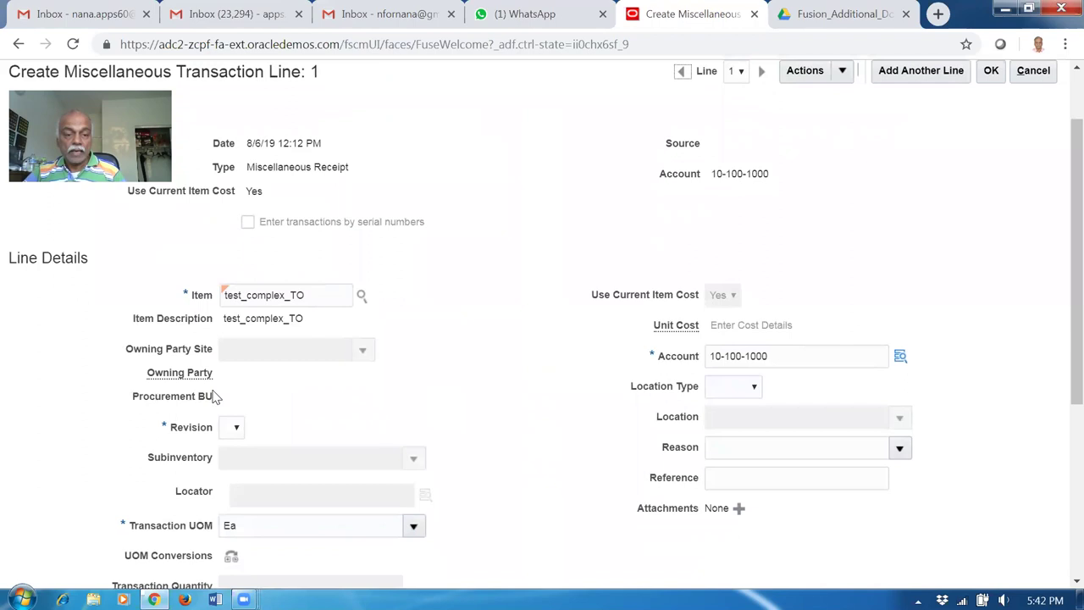
pyautogui.click(234, 428)
pyautogui.click(230, 458)
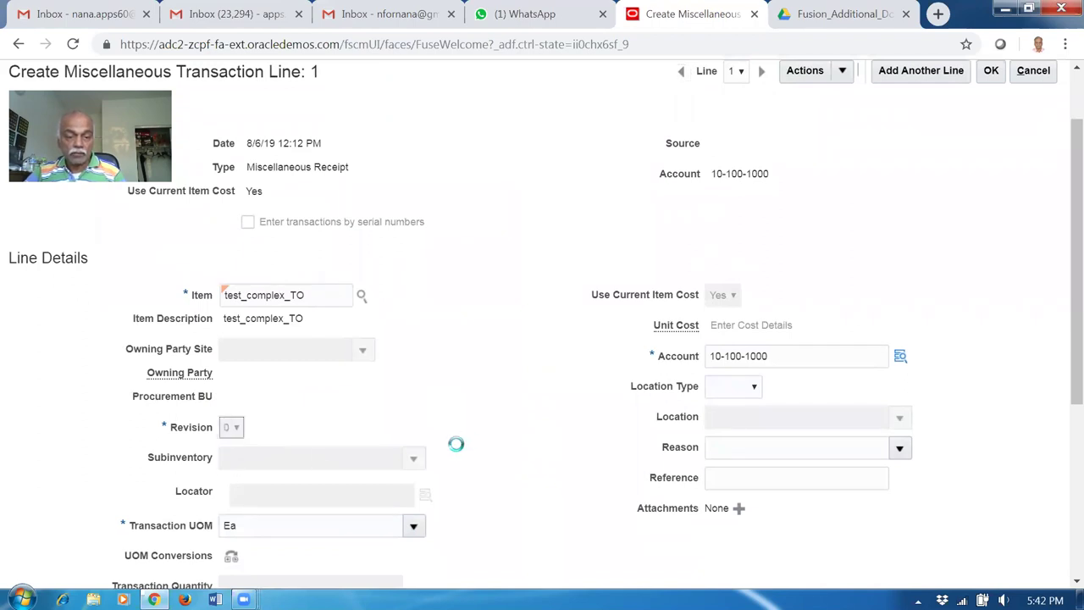
pyautogui.click(415, 463)
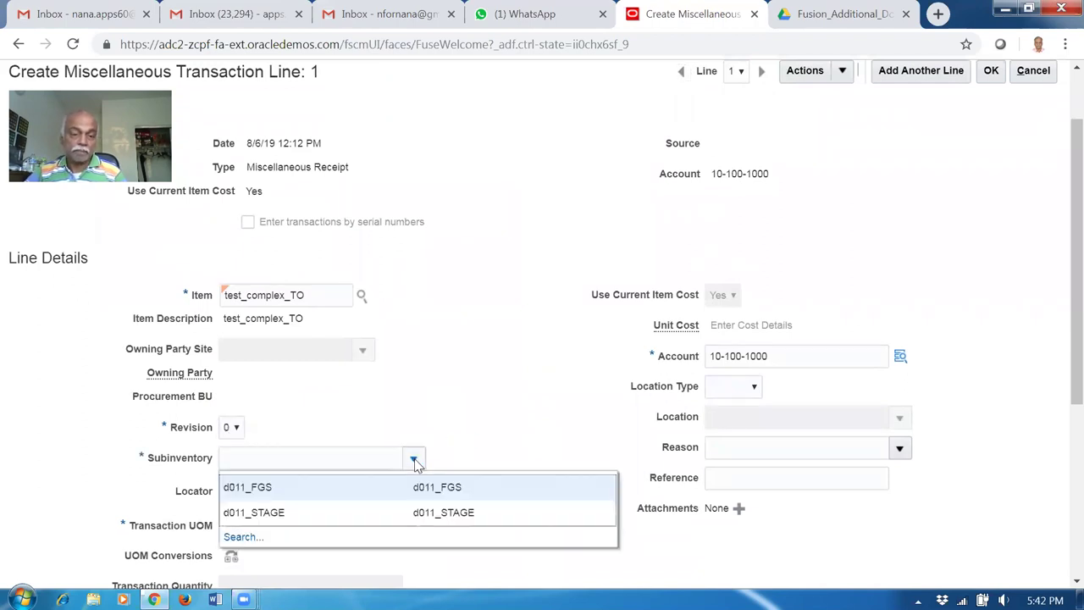
pyautogui.click(364, 495)
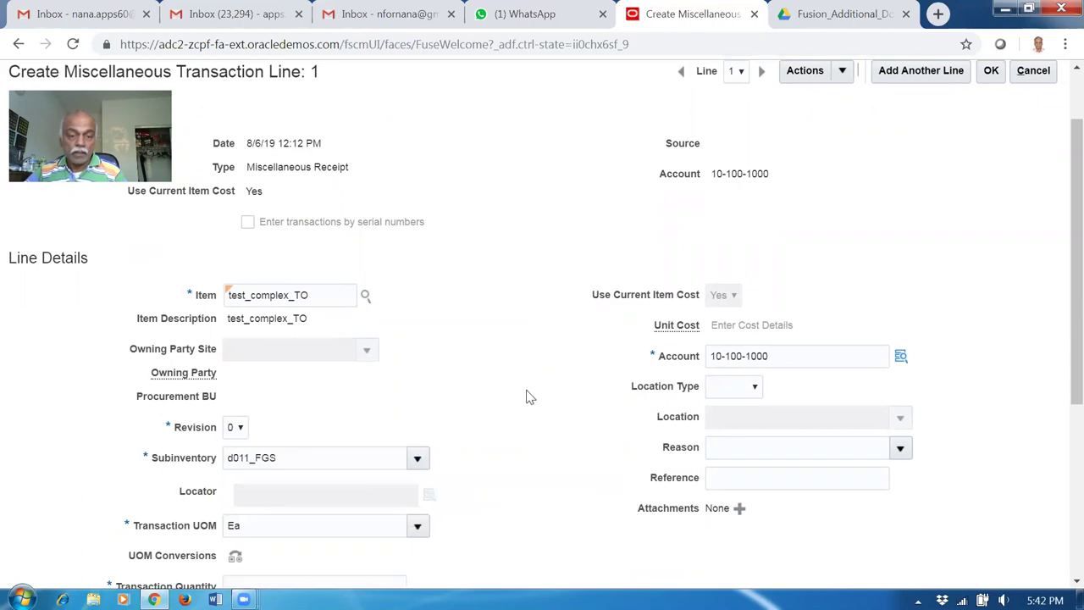
# Enter lot Aug_19, transaction quantity 100 and starting serial number 601 on the second receipt's line.
pyautogui.scroll(-3, 527, 395)
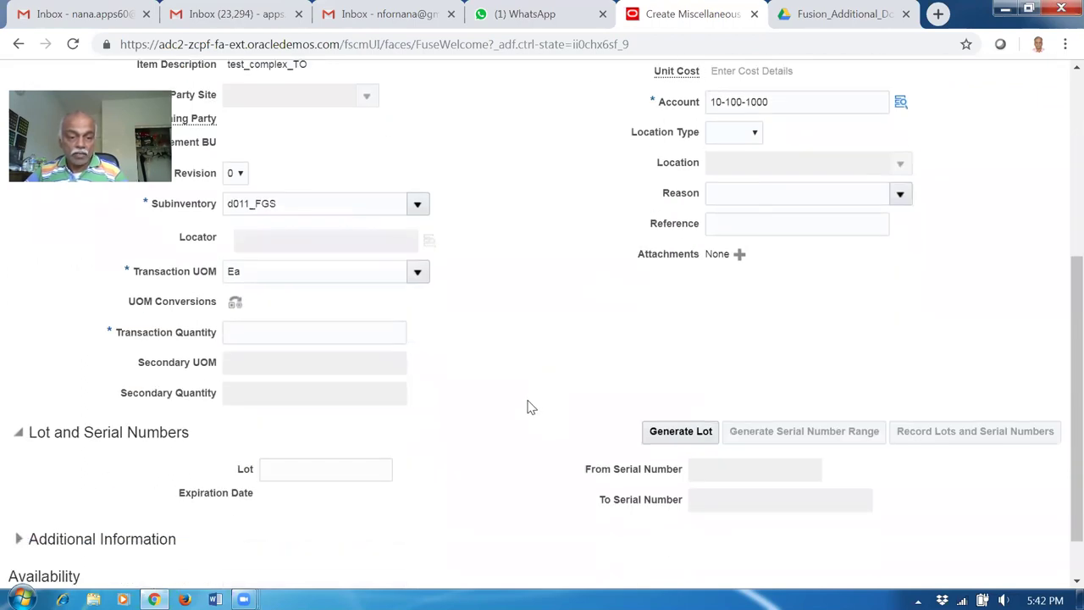
pyautogui.click(330, 470)
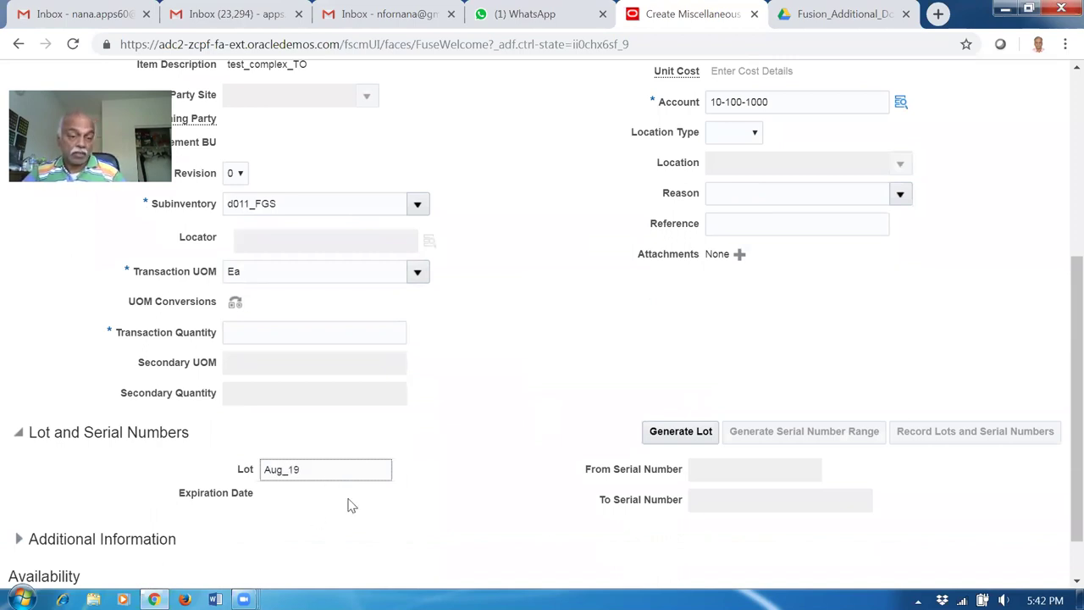
pyautogui.click(320, 330)
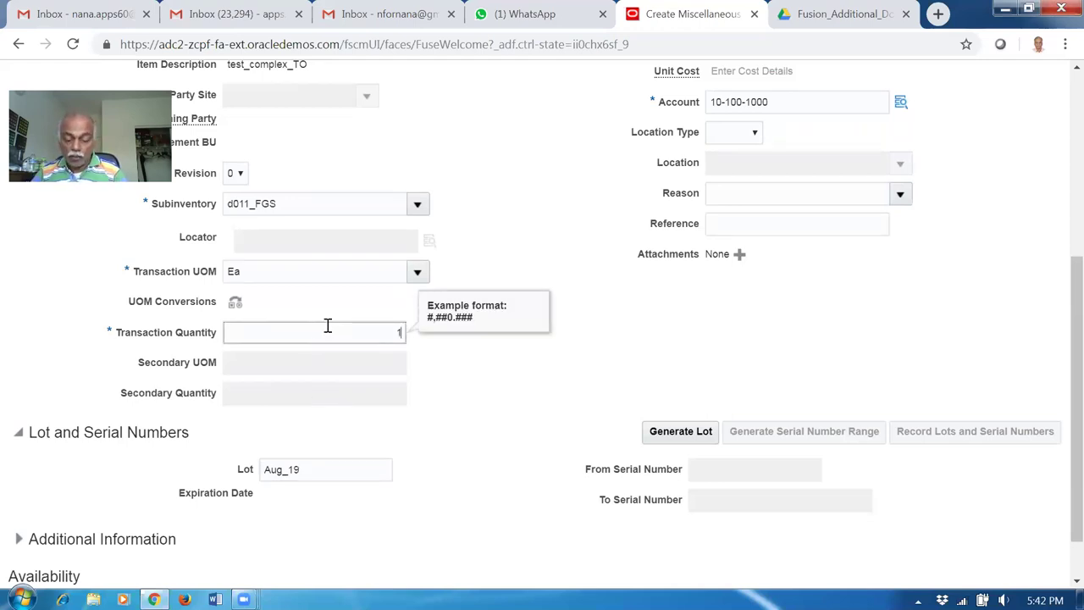
pyautogui.press('Tab')
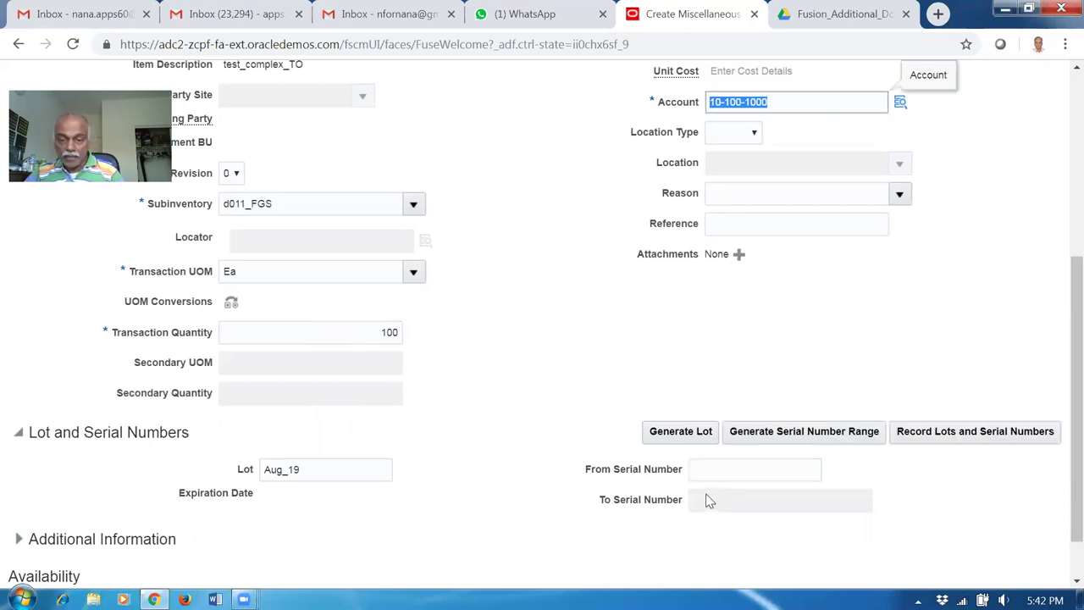
pyautogui.click(717, 468)
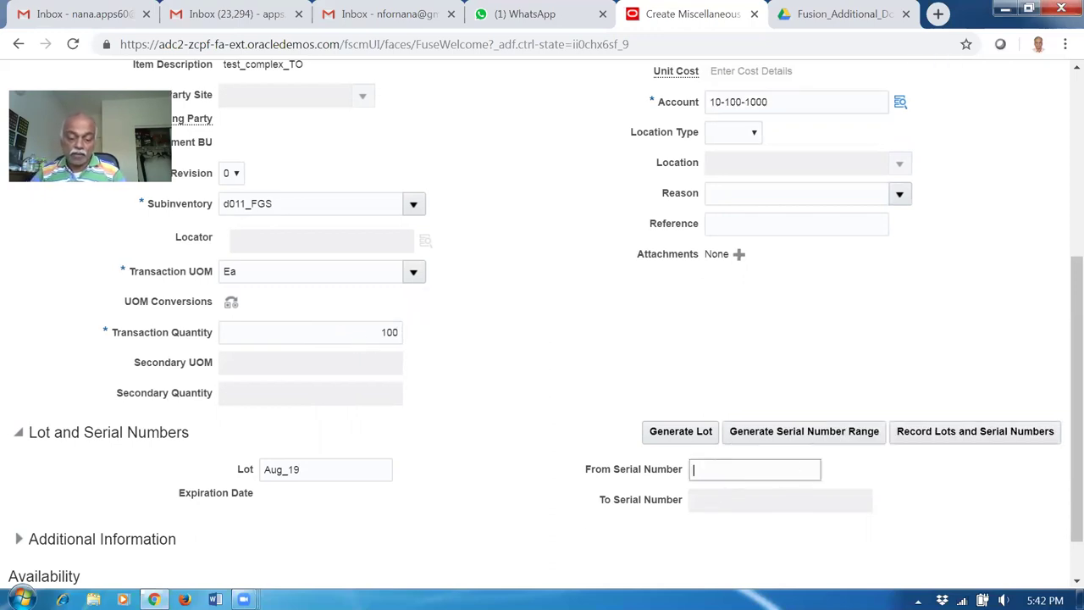
pyautogui.press('Tab')
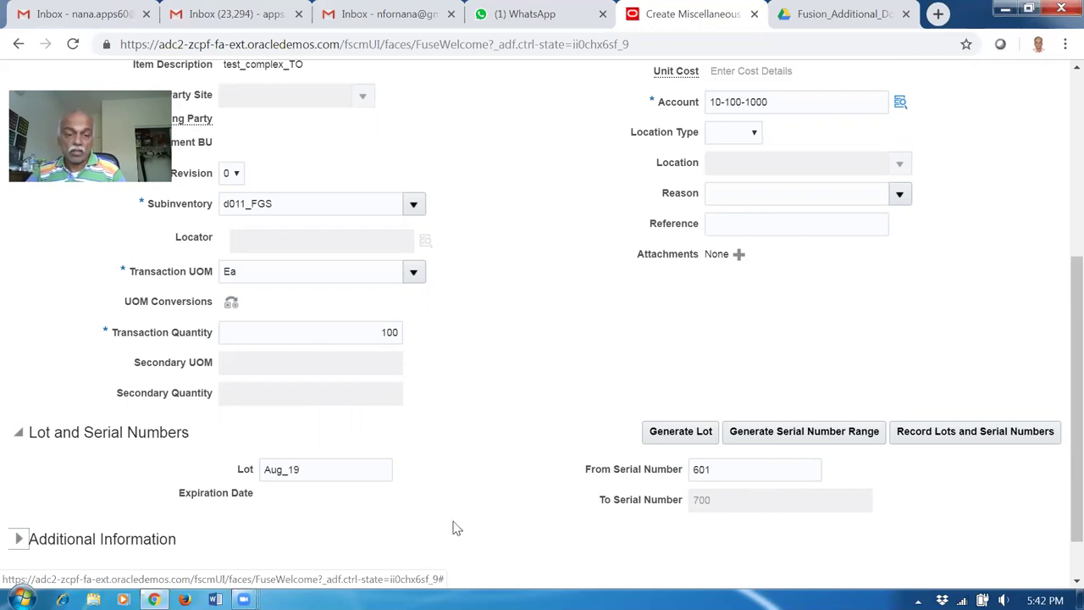
# Accept the second receipt's line details, submit the receipt and dismiss the confirmation message.
pyautogui.scroll(3, 453, 528)
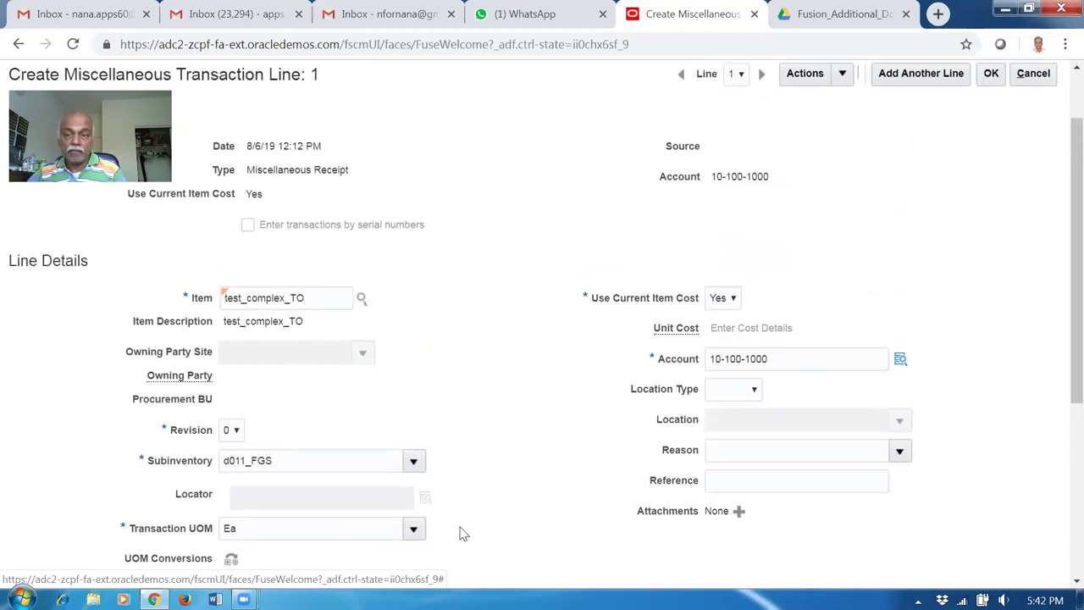
pyautogui.scroll(1, 463, 533)
pyautogui.click(990, 156)
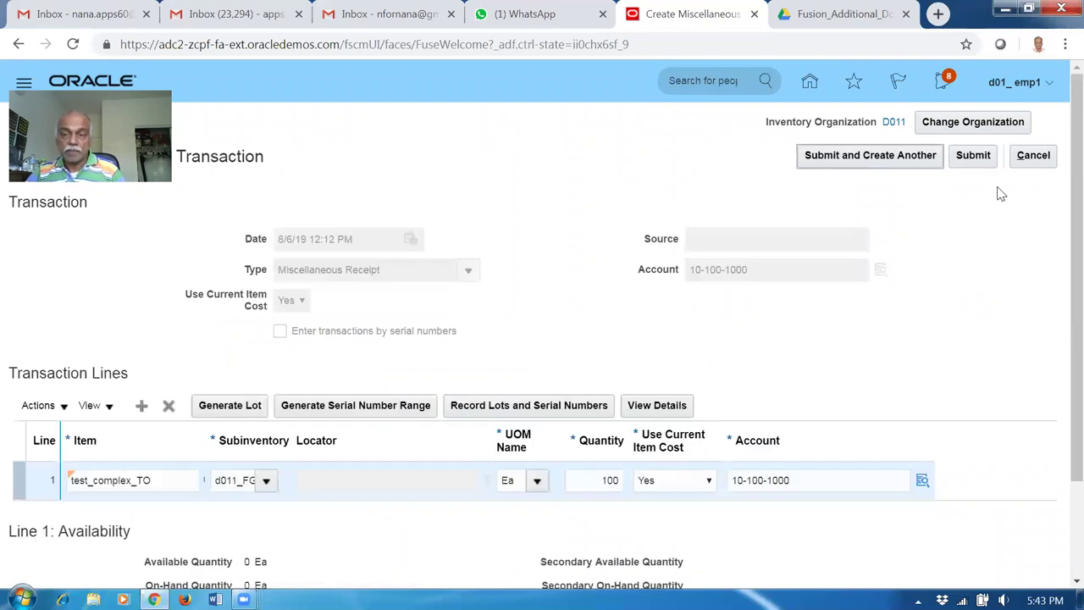
pyautogui.click(973, 155)
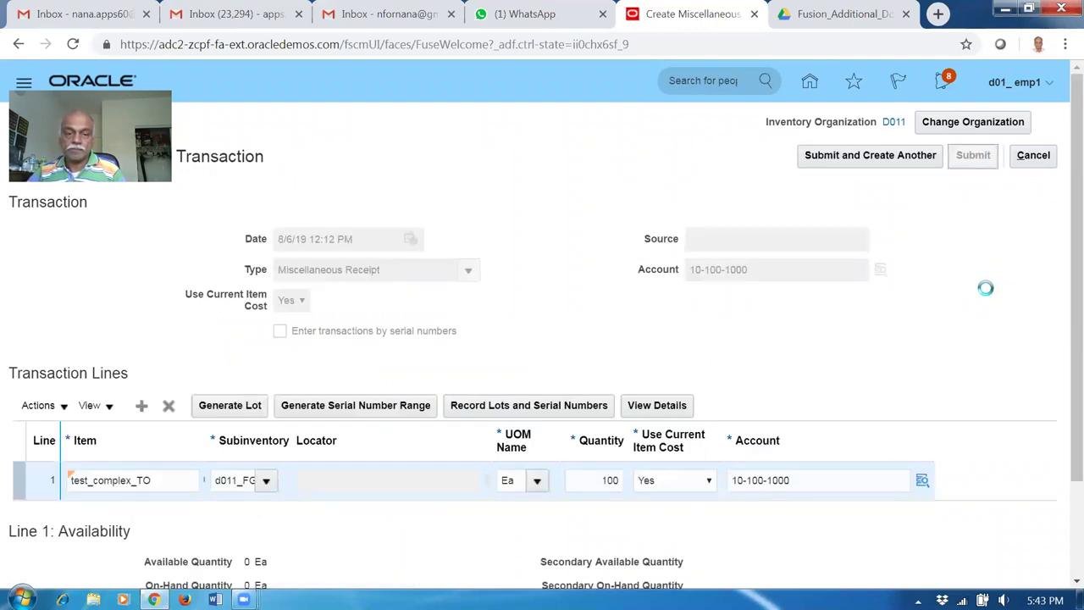
pyautogui.click(619, 220)
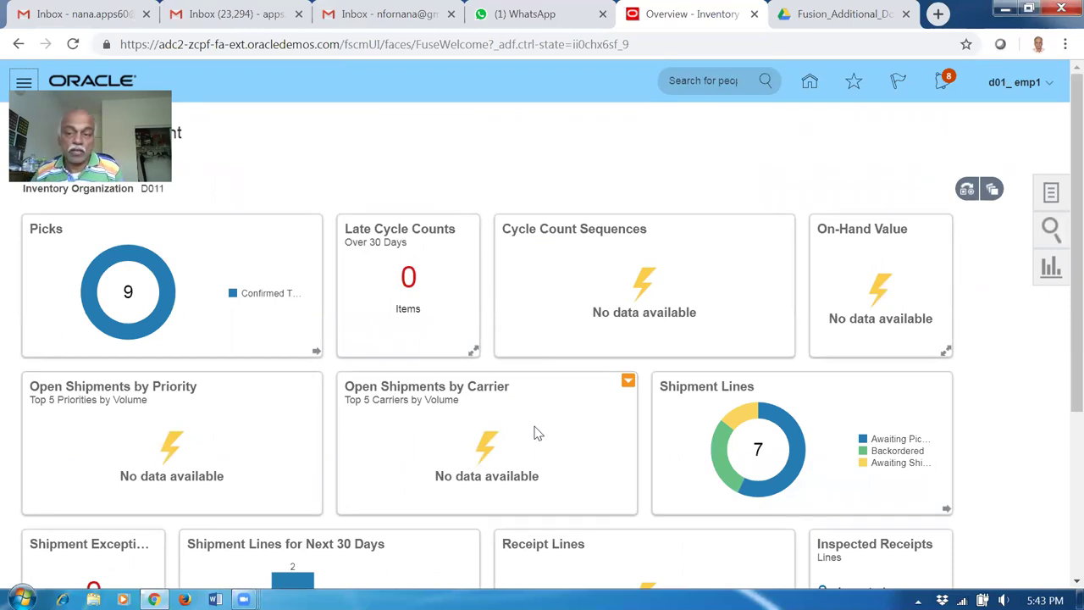
# Open Manage Item Quantities and change the inventory organization to D012.
pyautogui.click(1049, 199)
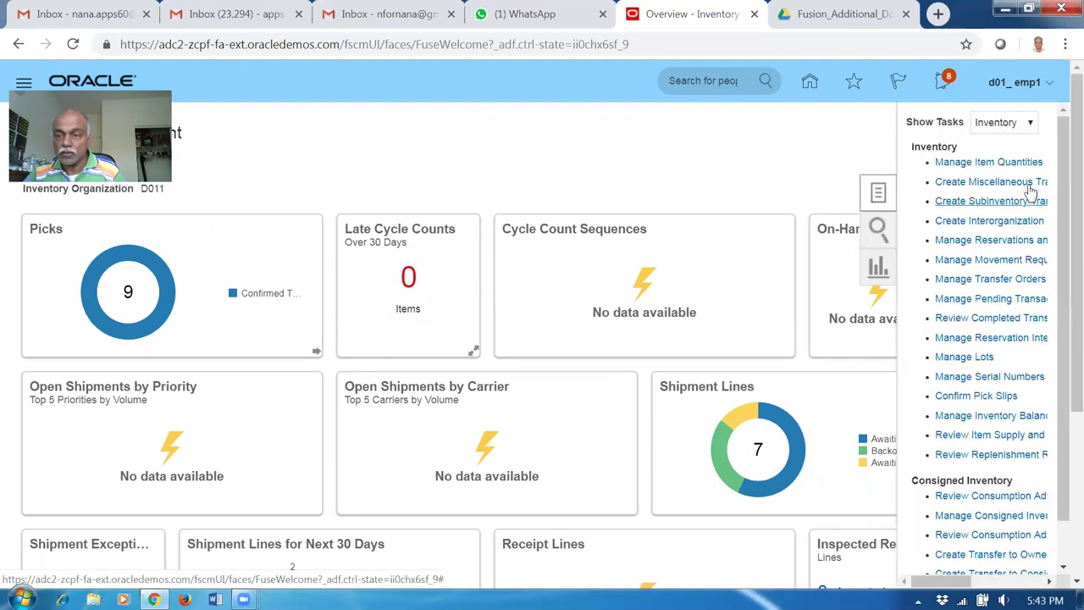
pyautogui.click(1006, 167)
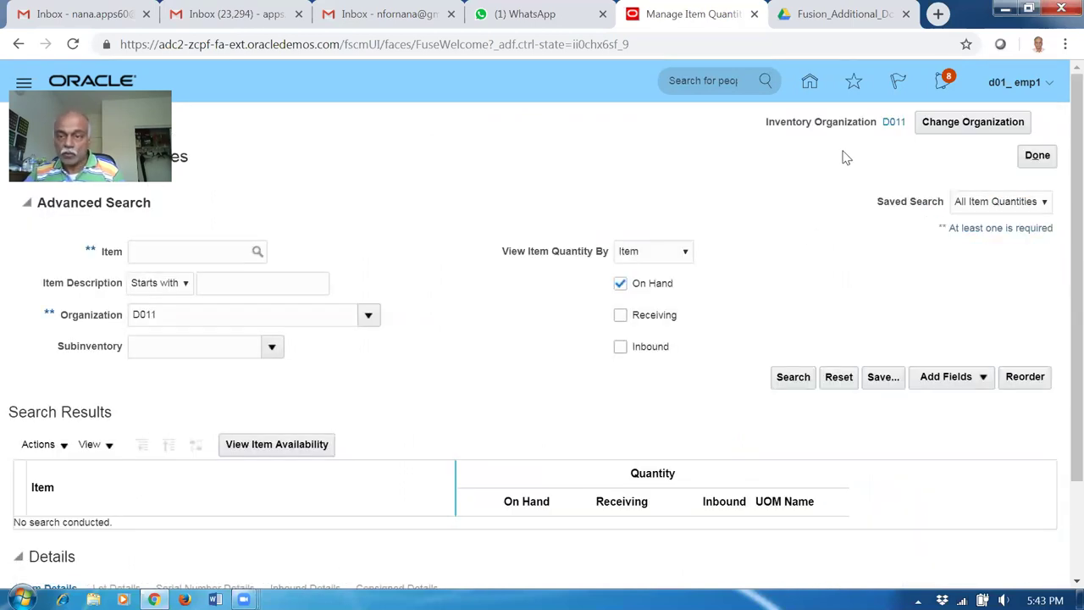
pyautogui.click(998, 123)
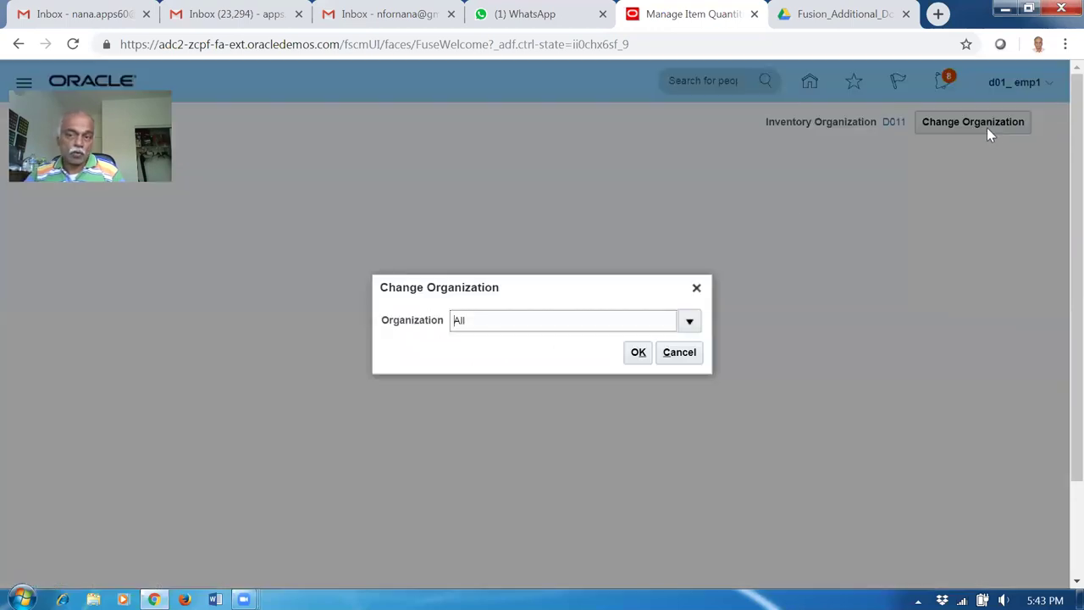
pyautogui.write('D012')
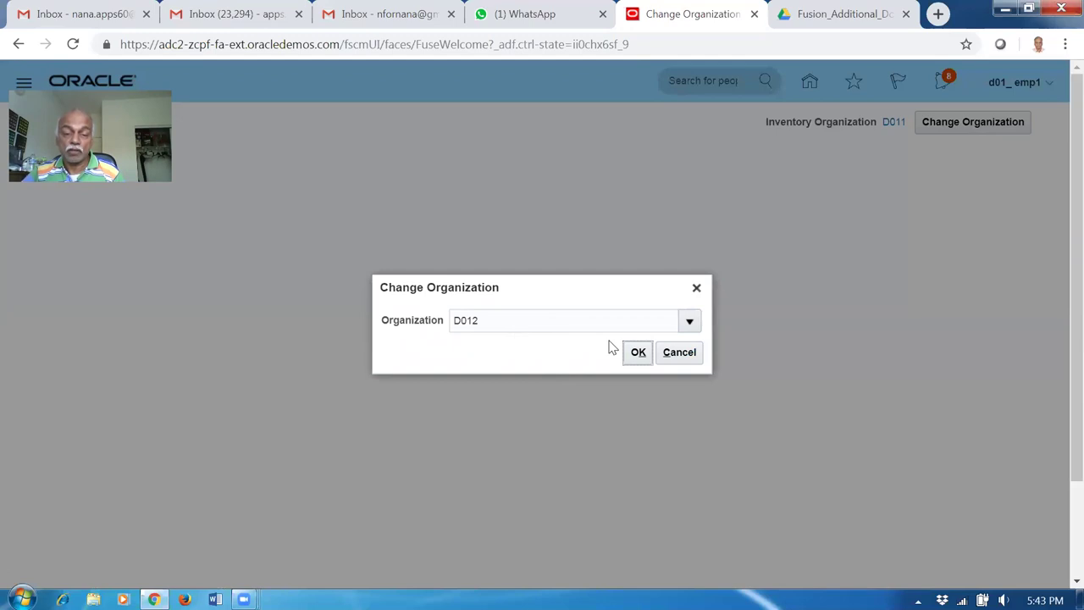
pyautogui.click(629, 358)
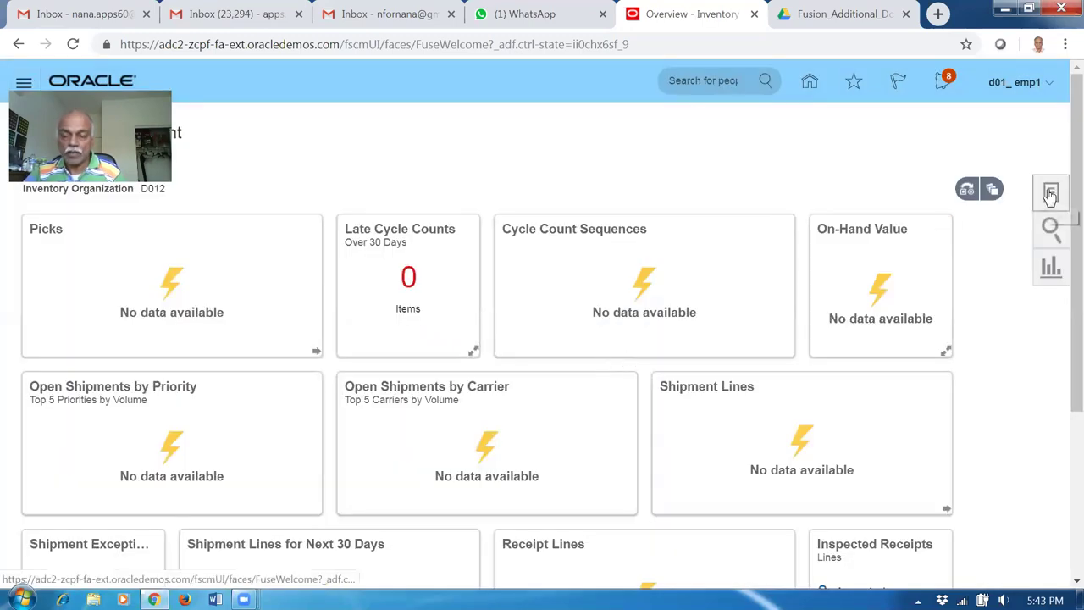
# Open Manage Item Quantities for D012 and start a transfer order request.
pyautogui.click(1047, 193)
pyautogui.click(958, 163)
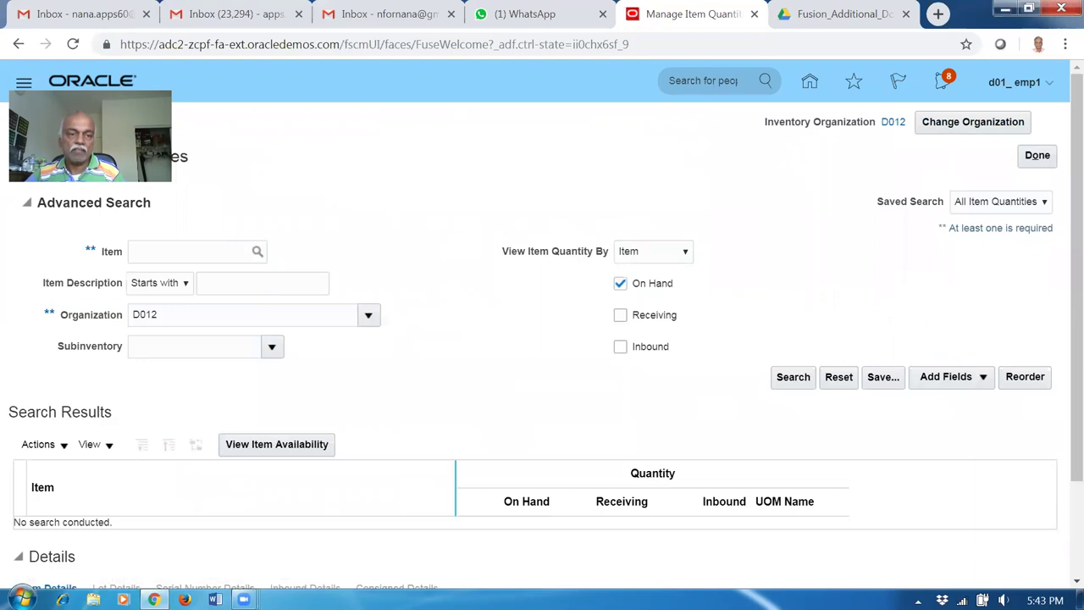
pyautogui.click(28, 444)
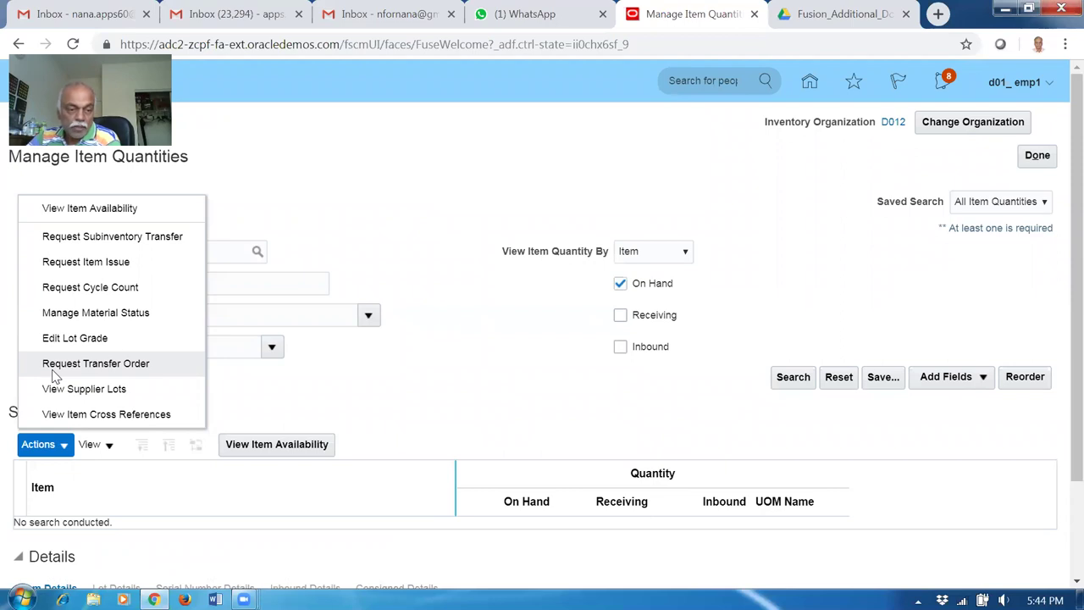
pyautogui.click(127, 369)
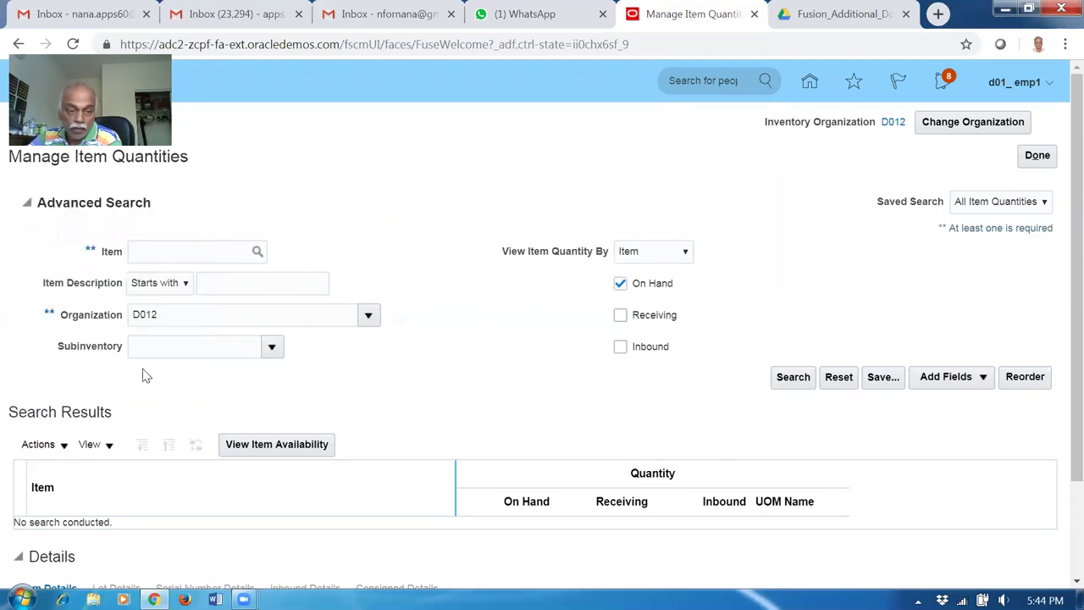
# Add a supply request line for item test_complex_TO with a requested quantity of 3.
pyautogui.click(80, 230)
pyautogui.click(85, 302)
pyautogui.write('test')
pyautogui.press('Tab')
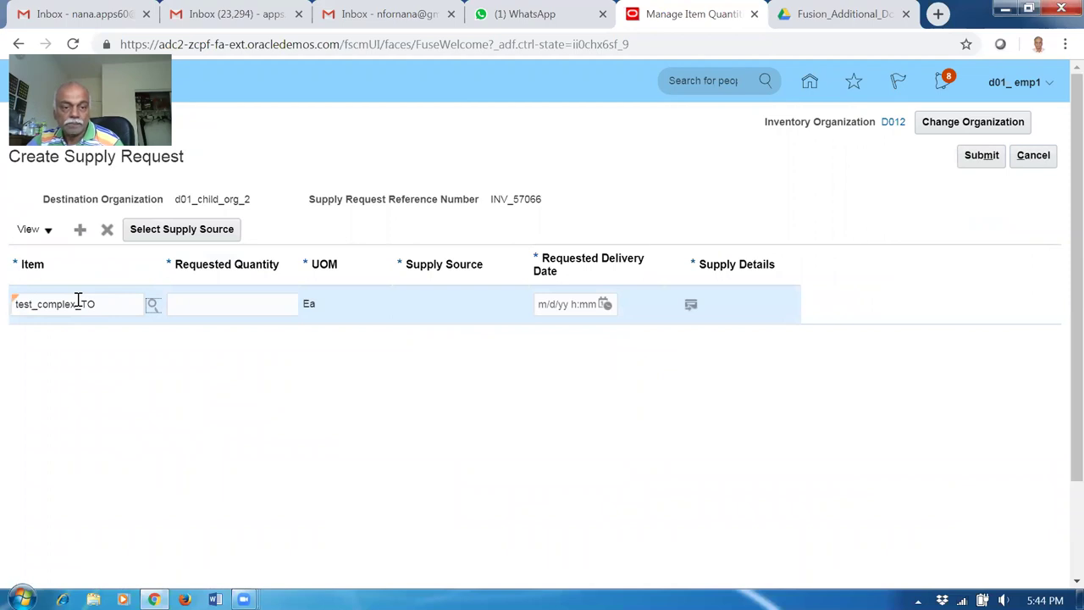
pyautogui.click(222, 298)
pyautogui.write('3')
pyautogui.press('Tab')
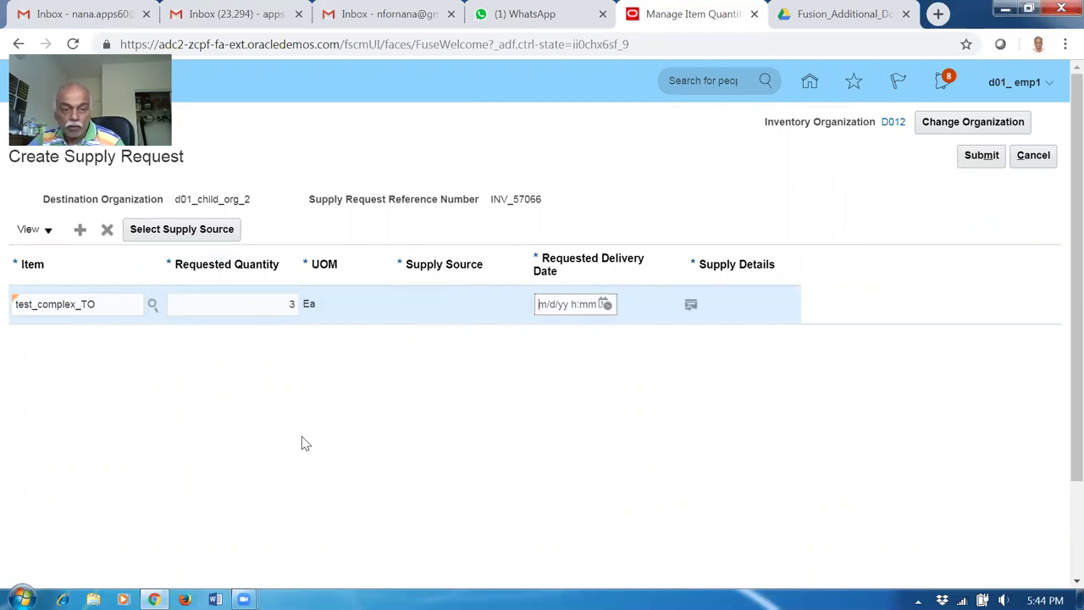
# Set the supply request line's requested delivery date to August 7, 2019 at 12:14 PM.
pyautogui.click(605, 305)
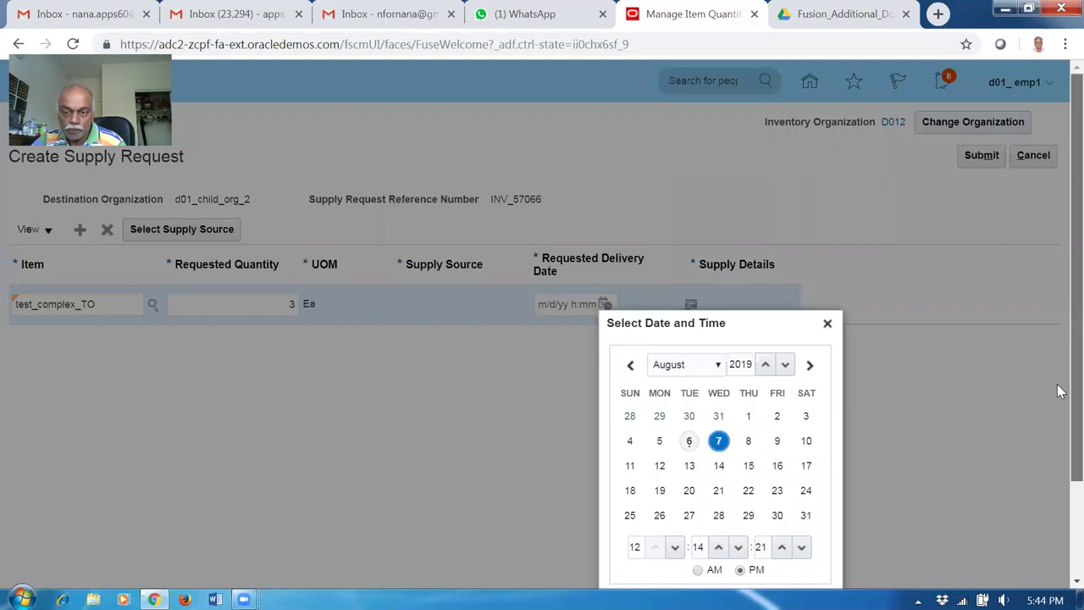
pyautogui.scroll(-2, 781, 529)
pyautogui.click(769, 484)
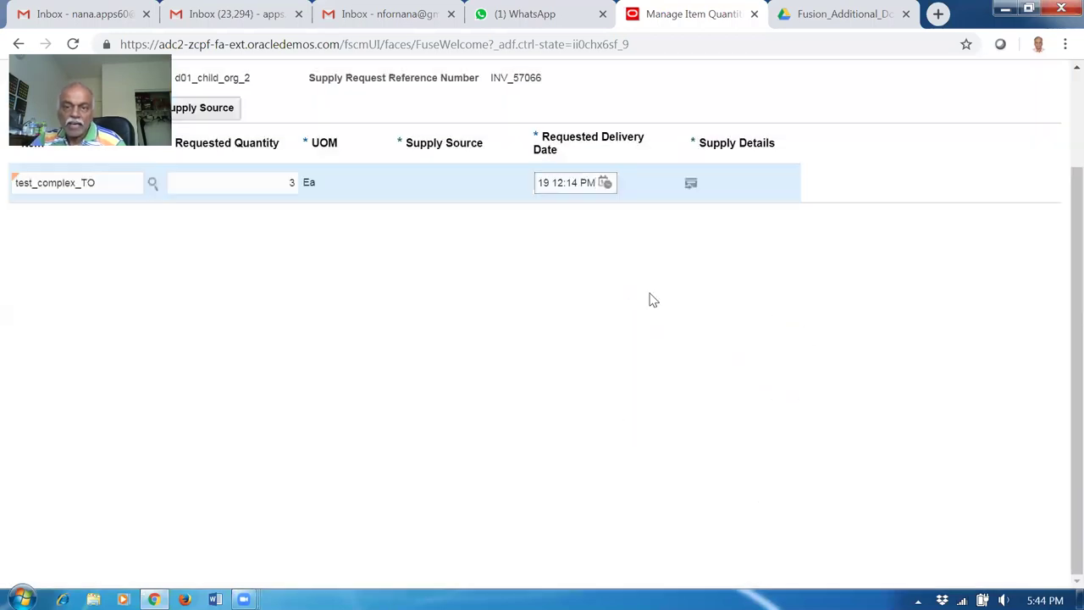
# Open the request line's supply details and set the destination subinventory to d012_FGS.
pyautogui.scroll(2, 1059, 279)
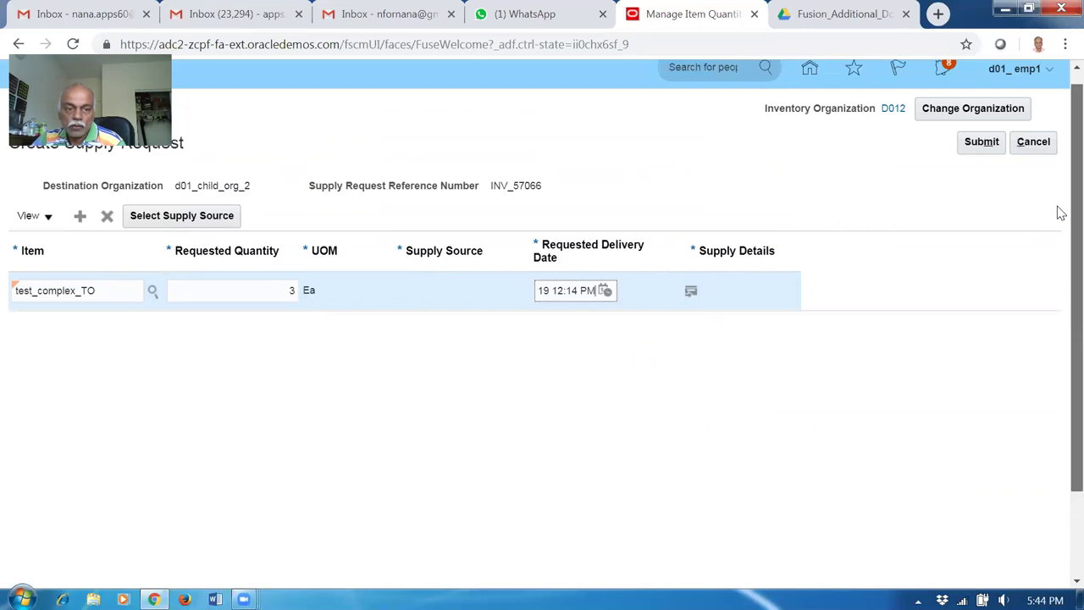
pyautogui.click(691, 288)
pyautogui.click(589, 299)
pyautogui.write('d01')
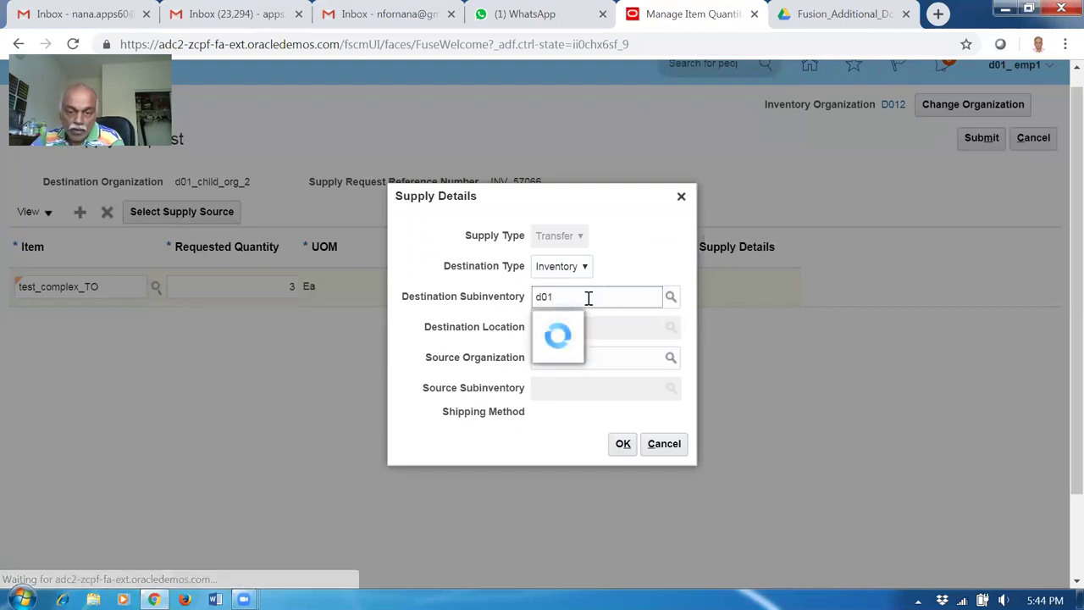
pyautogui.write('2')
pyautogui.click(564, 330)
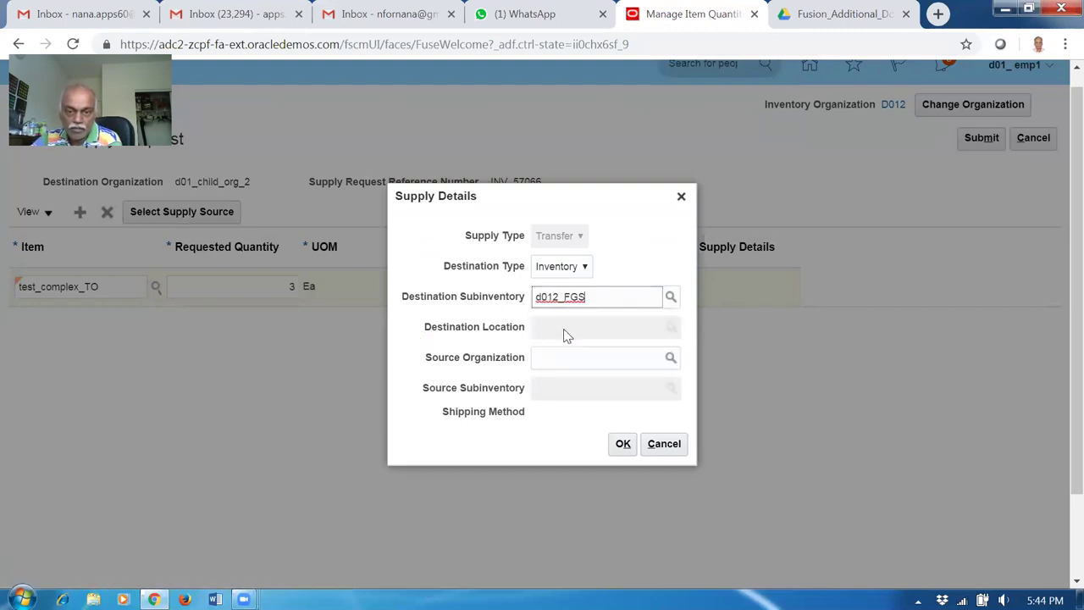
# Set the source organization to d01_child_org_1, leave the source subinventory blank and accept the supply details.
pyautogui.click(559, 359)
pyautogui.write('d01')
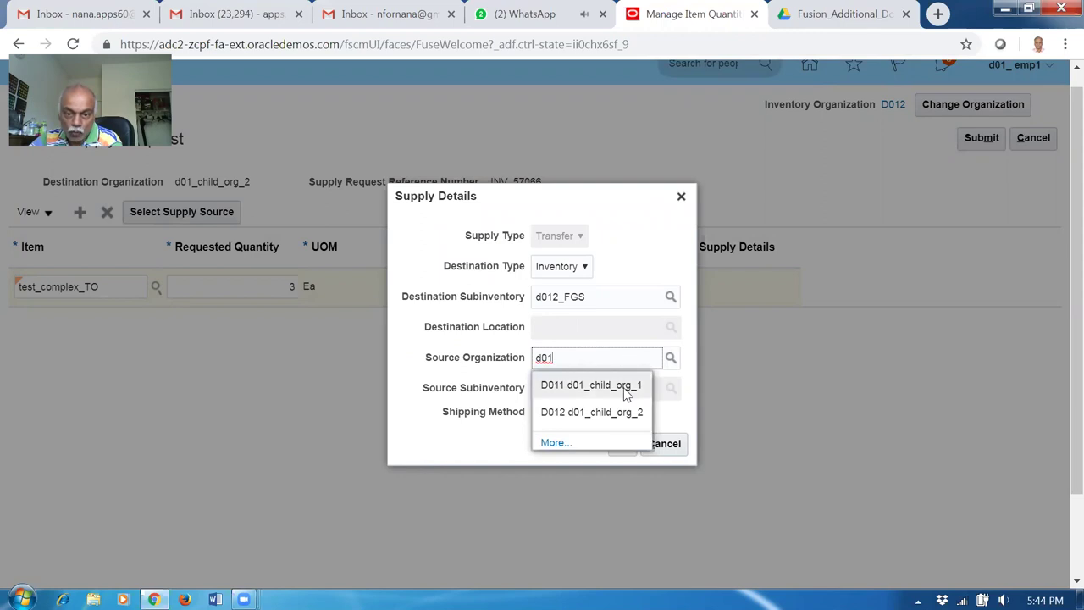
pyautogui.click(626, 388)
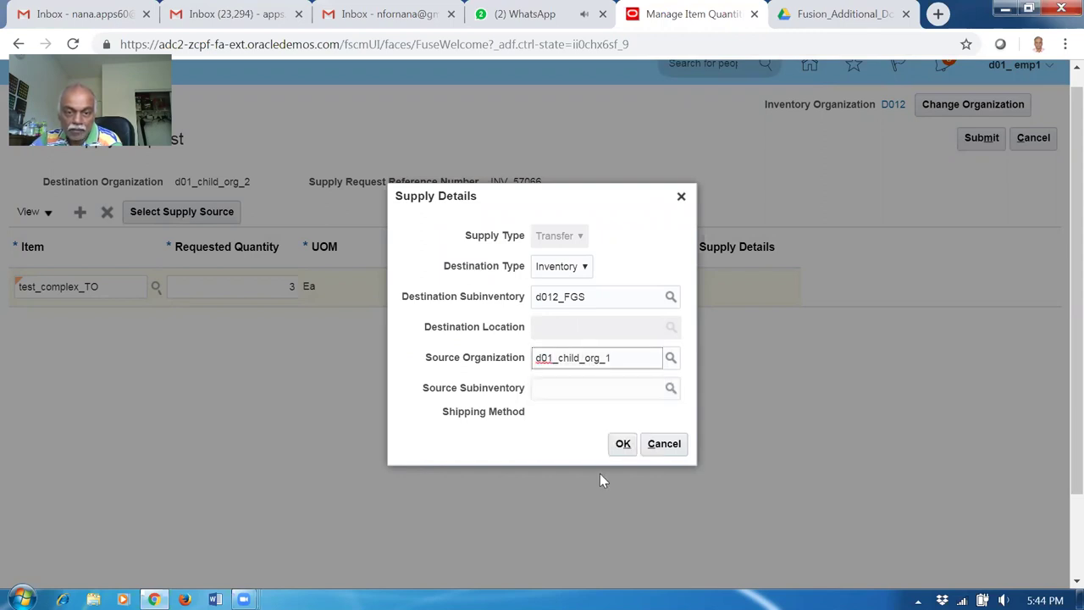
pyautogui.click(550, 387)
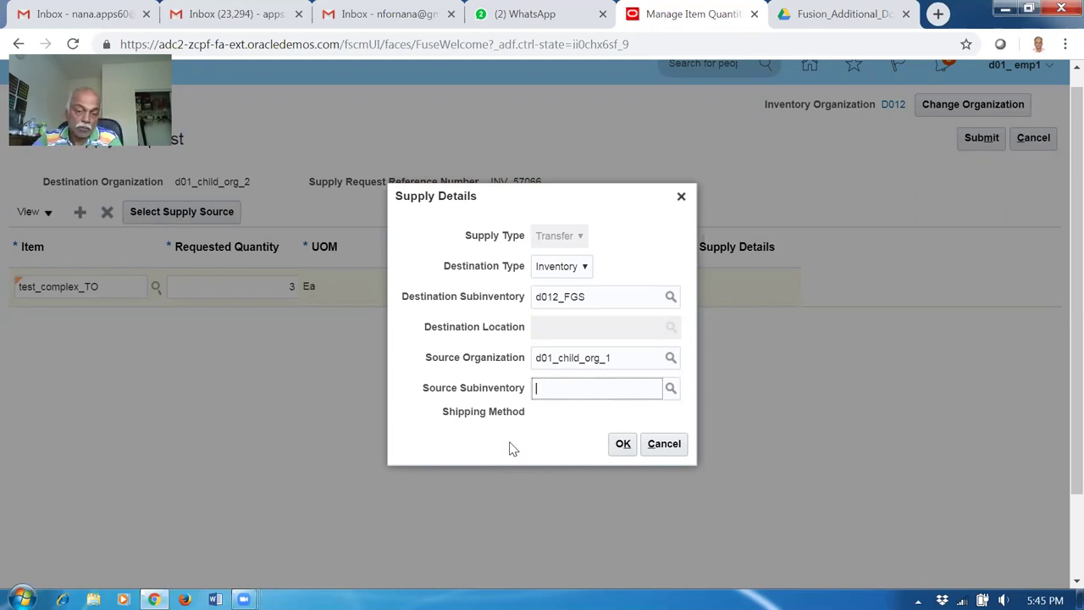
pyautogui.click(624, 447)
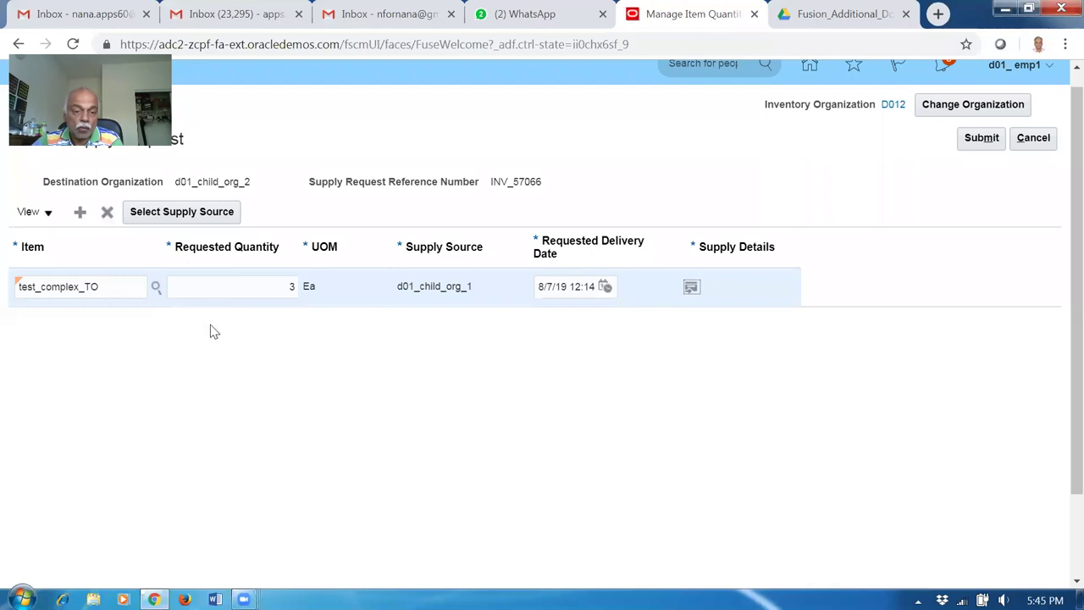
# Submit the supply request, highlight the reference number in the confirmation and close the message.
pyautogui.click(982, 137)
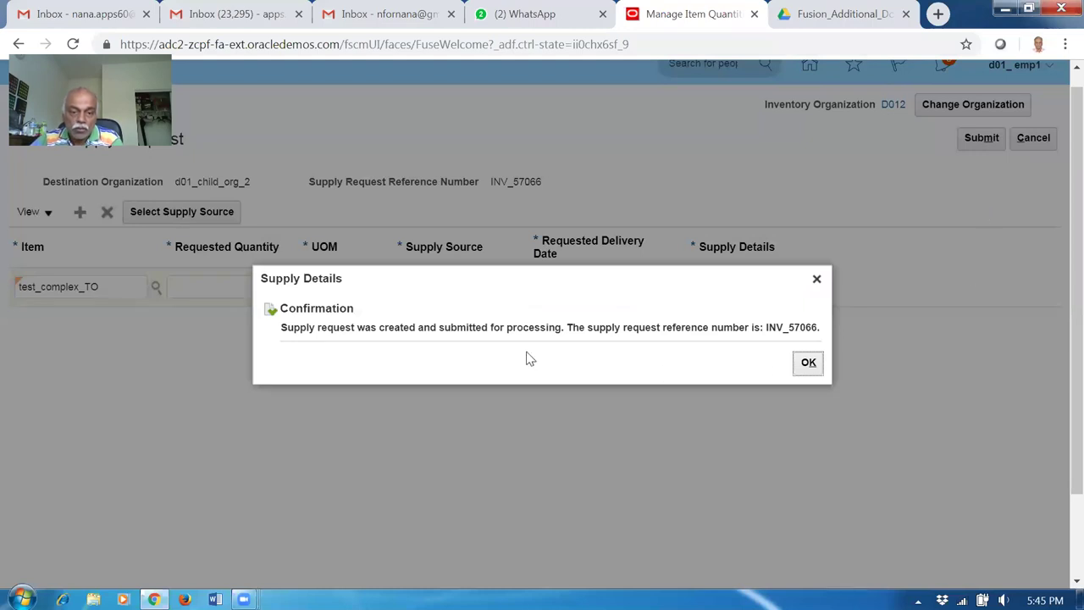
pyautogui.moveTo(329, 327); pyautogui.dragTo(392, 331)
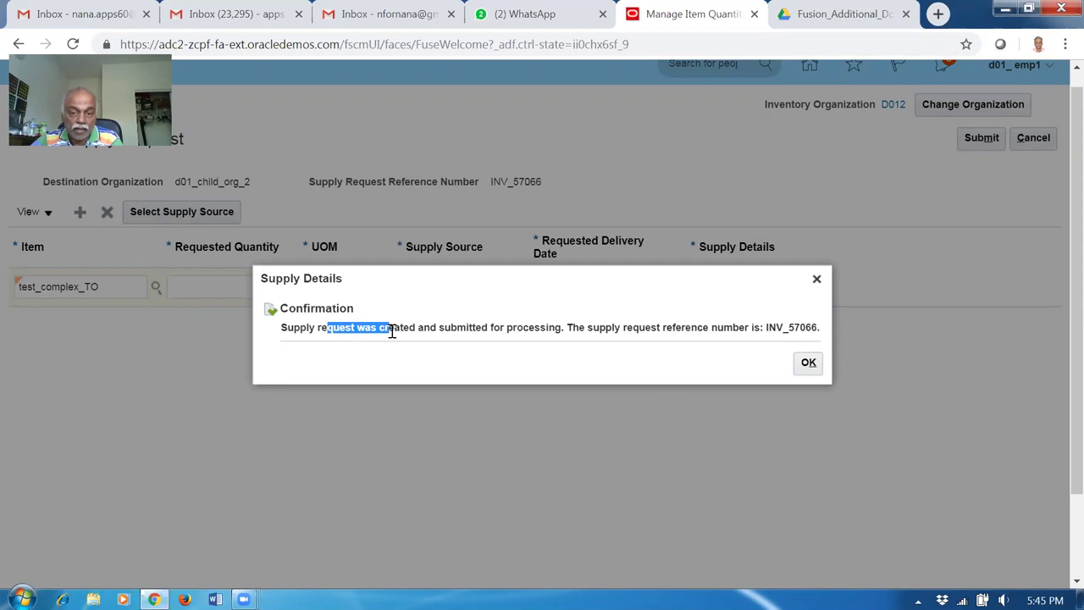
pyautogui.moveTo(711, 327); pyautogui.dragTo(819, 328)
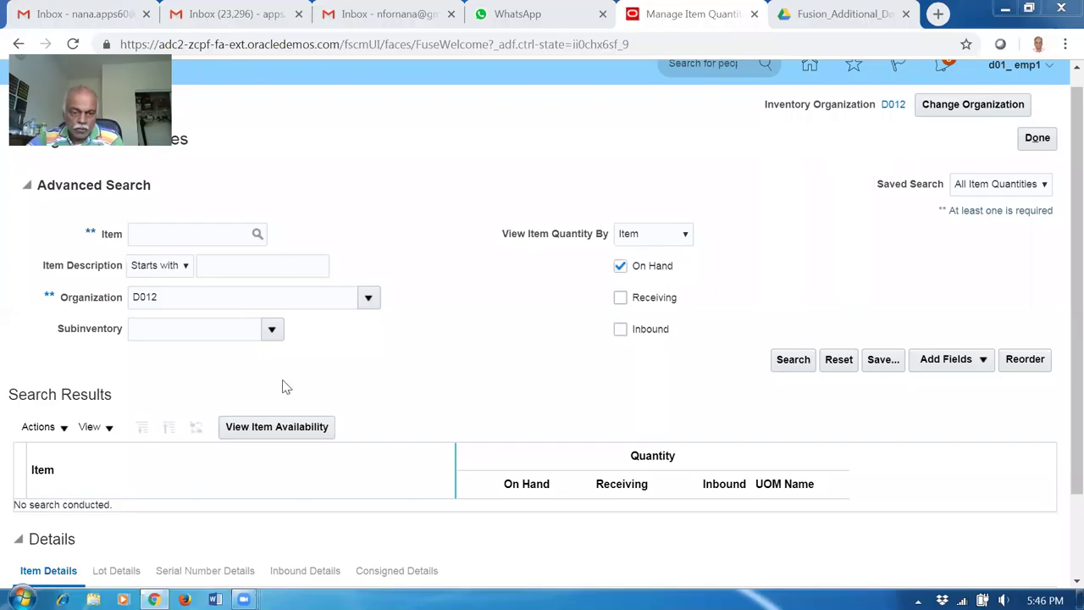
# Switch to Word and open the recent document Transfer_Orders_Pre_requisites to review the transfer order prerequisites.
pyautogui.click(215, 598)
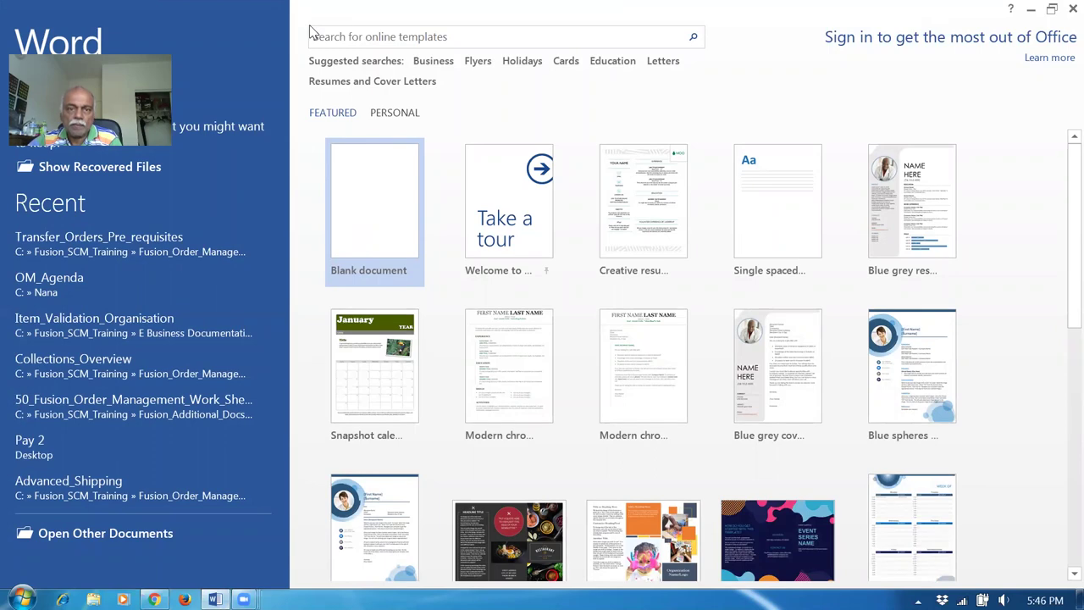
pyautogui.hotkey('ctrl', 'o')
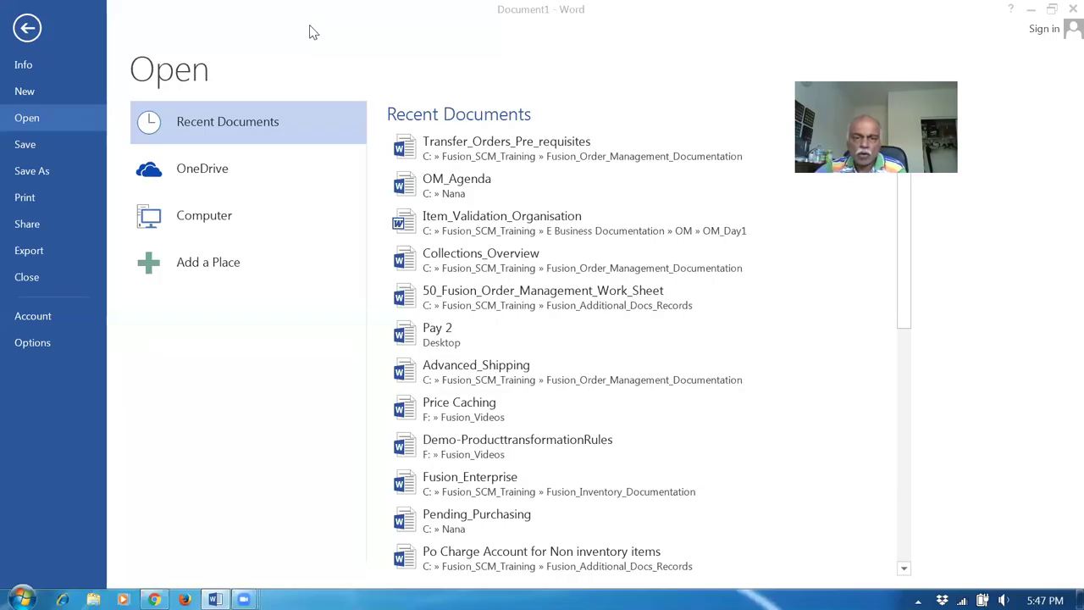
pyautogui.click(511, 154)
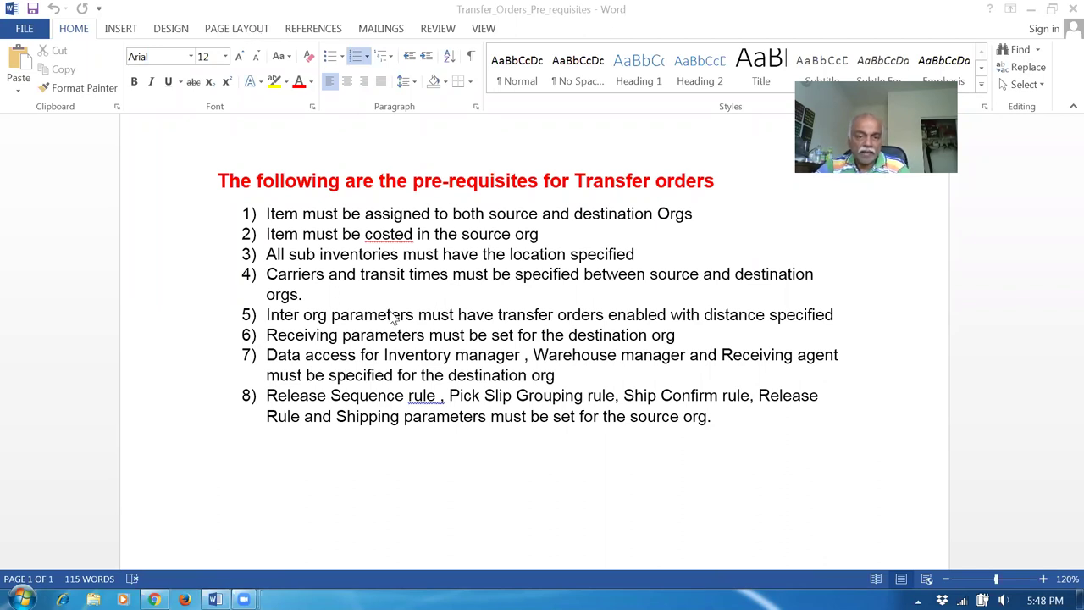
# Read prerequisites 1 to 4, covering item assignment, costing, subinventory locations, and carriers with transit times, highlighting the key text.
pyautogui.click(284, 216)
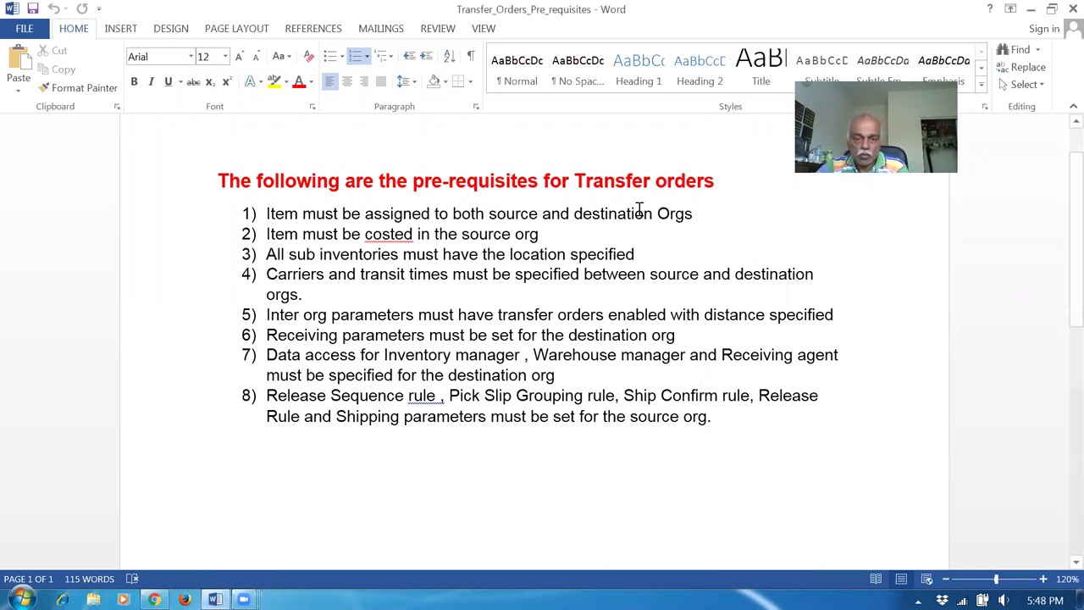
pyautogui.moveTo(364, 216); pyautogui.dragTo(653, 220)
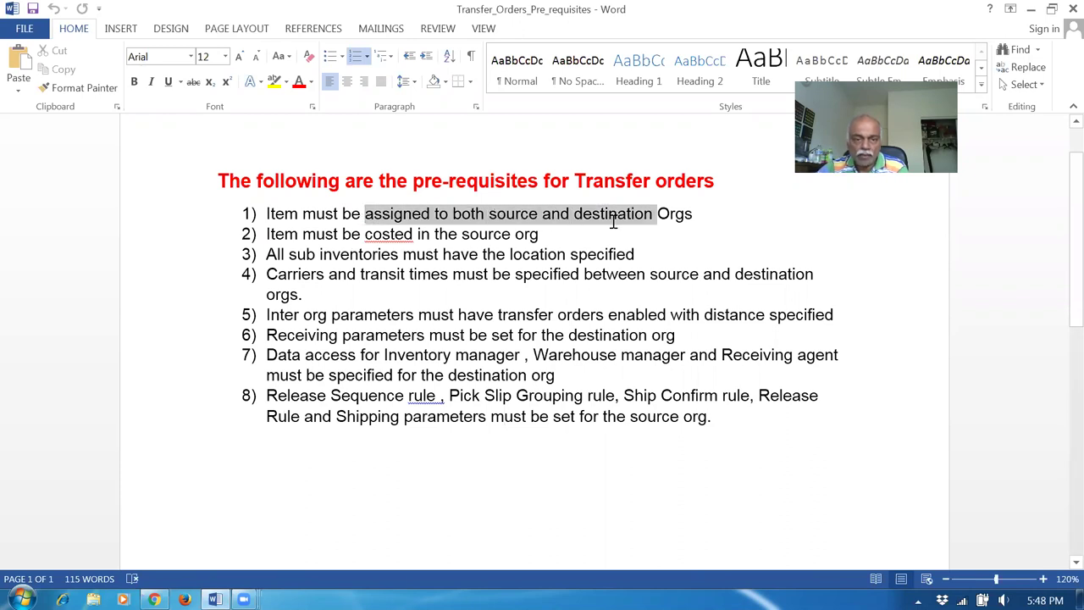
pyautogui.click(307, 235)
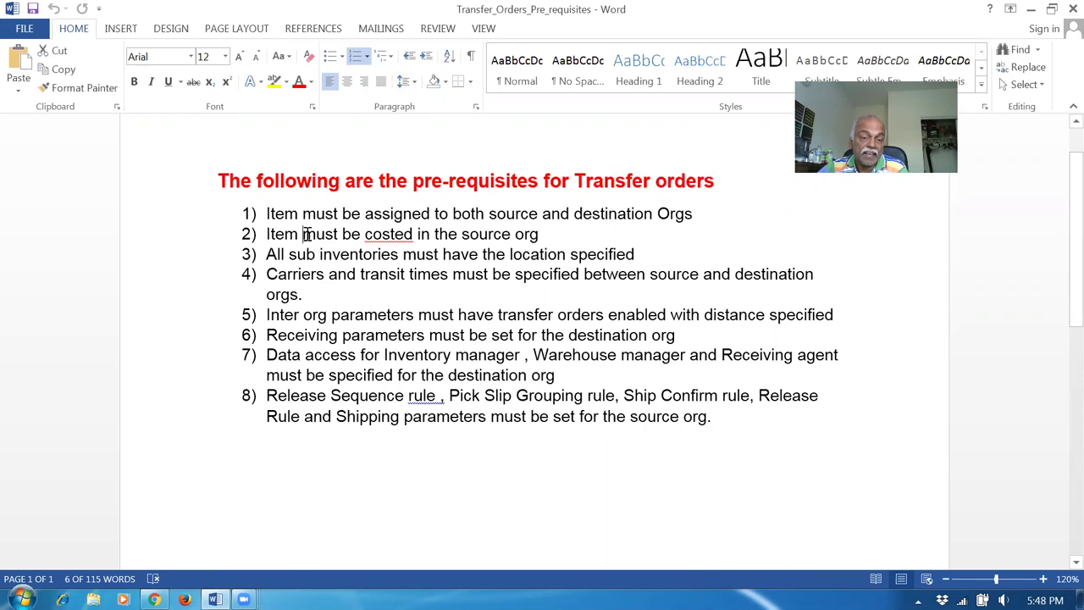
pyautogui.moveTo(307, 234); pyautogui.dragTo(489, 238)
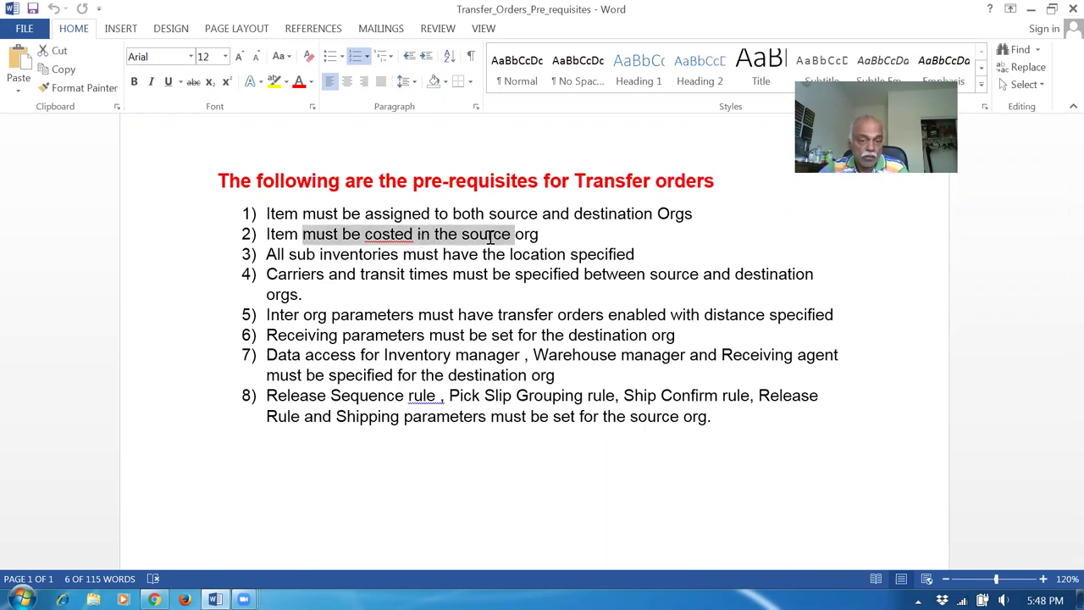
pyautogui.moveTo(320, 254); pyautogui.dragTo(603, 254)
pyautogui.click(310, 282)
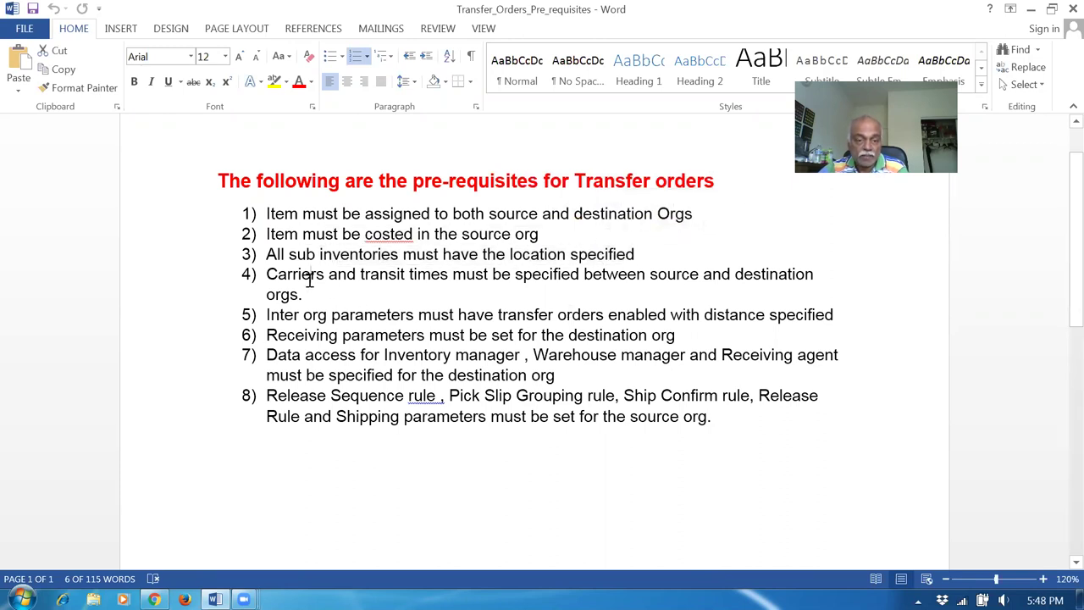
pyautogui.tripleClick(310, 281)
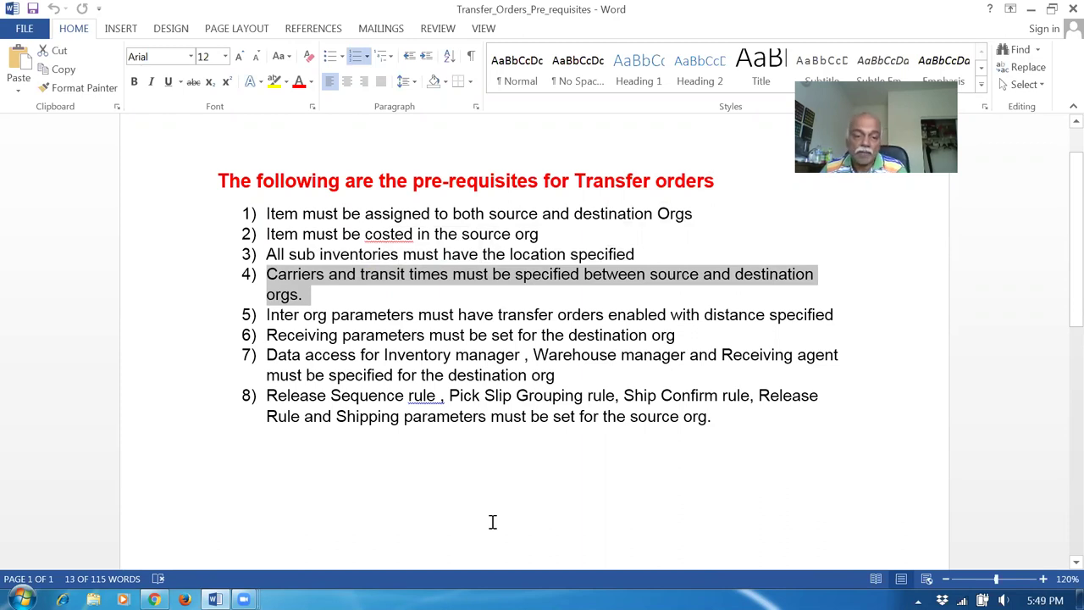
# Read prerequisites 5 and 6, highlighting the inter-org parameter and receiving parameter requirements.
pyautogui.click(429, 315)
pyautogui.moveTo(398, 316); pyautogui.dragTo(791, 316)
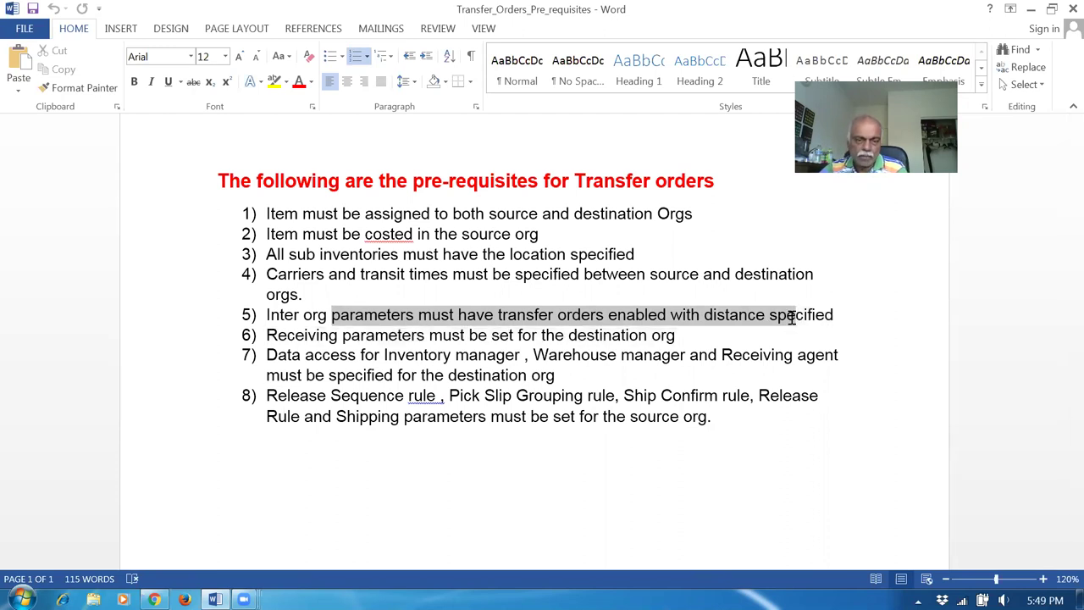
pyautogui.moveTo(792, 317); pyautogui.dragTo(791, 317)
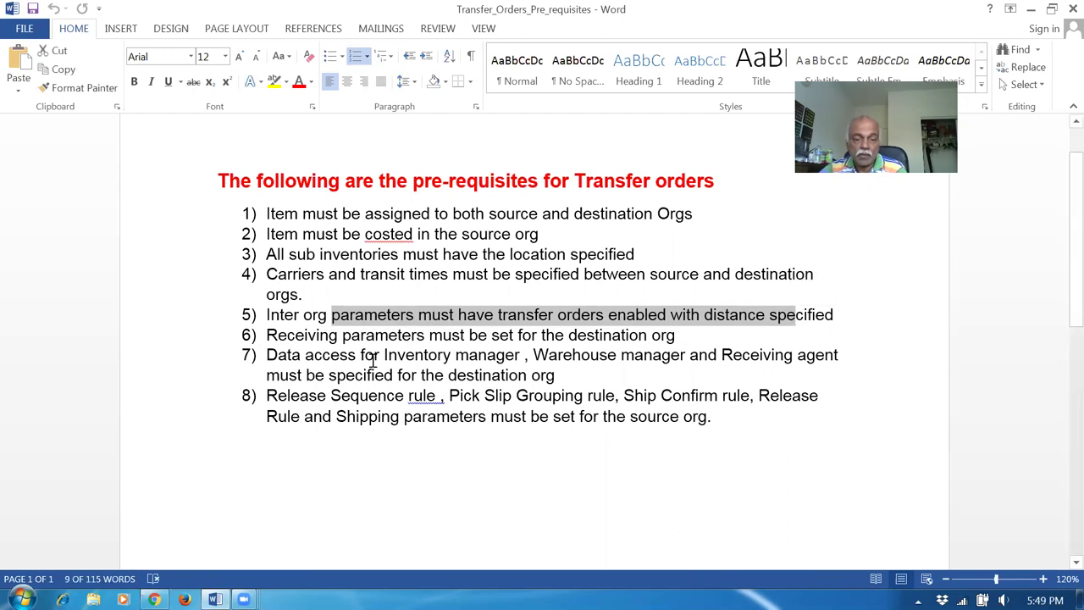
pyautogui.moveTo(323, 339); pyautogui.dragTo(625, 337)
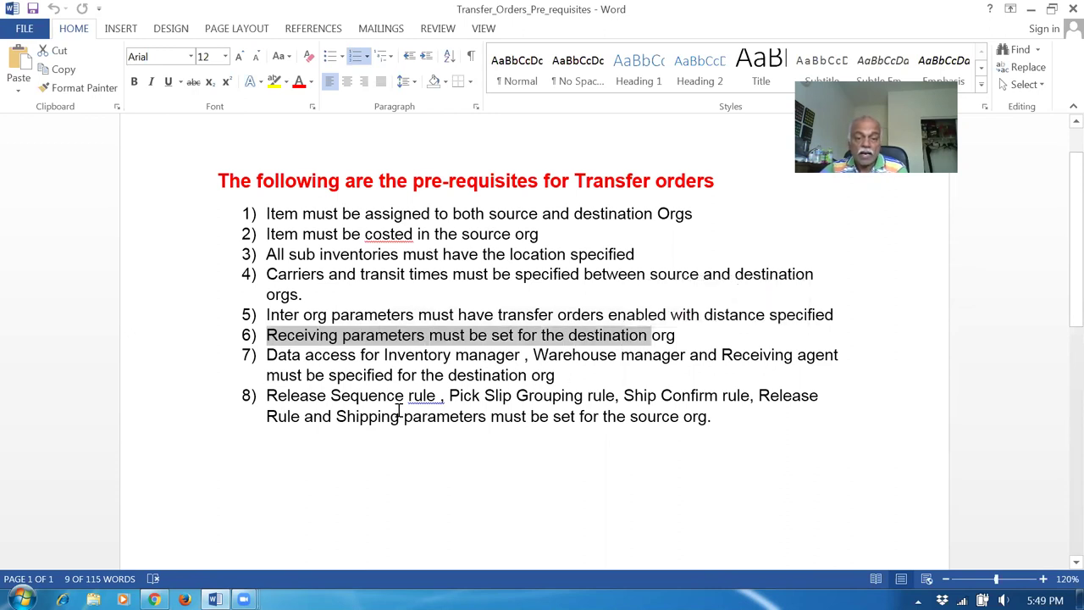
# Read prerequisite 7, highlighting the Inventory manager, Warehouse manager and Receiving agent data access needed for the destination org.
pyautogui.moveTo(396, 360); pyautogui.dragTo(450, 360)
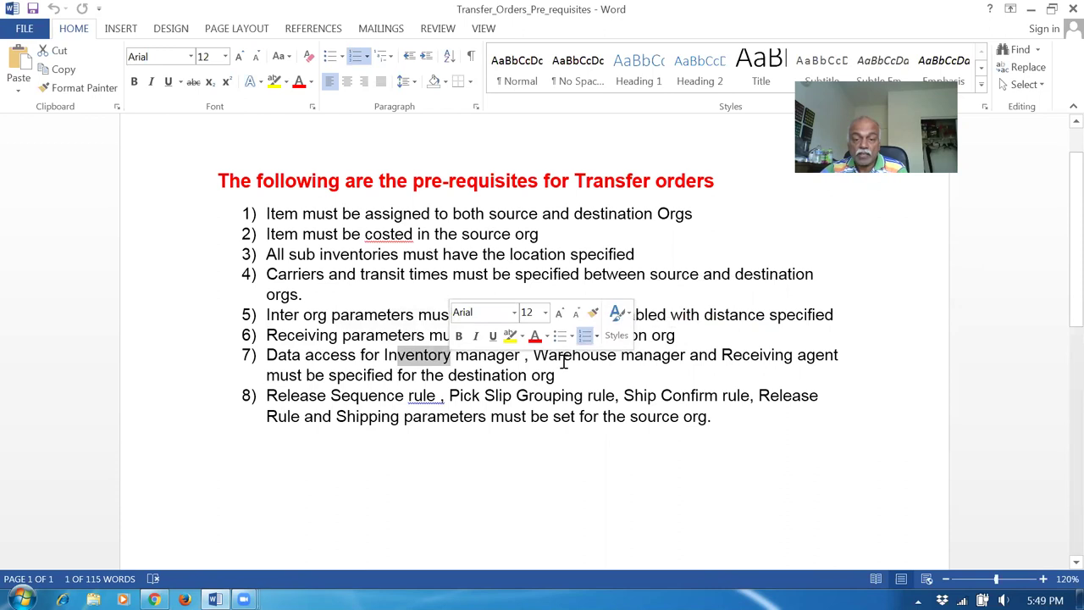
pyautogui.click(617, 360)
pyautogui.moveTo(734, 357); pyautogui.dragTo(837, 359)
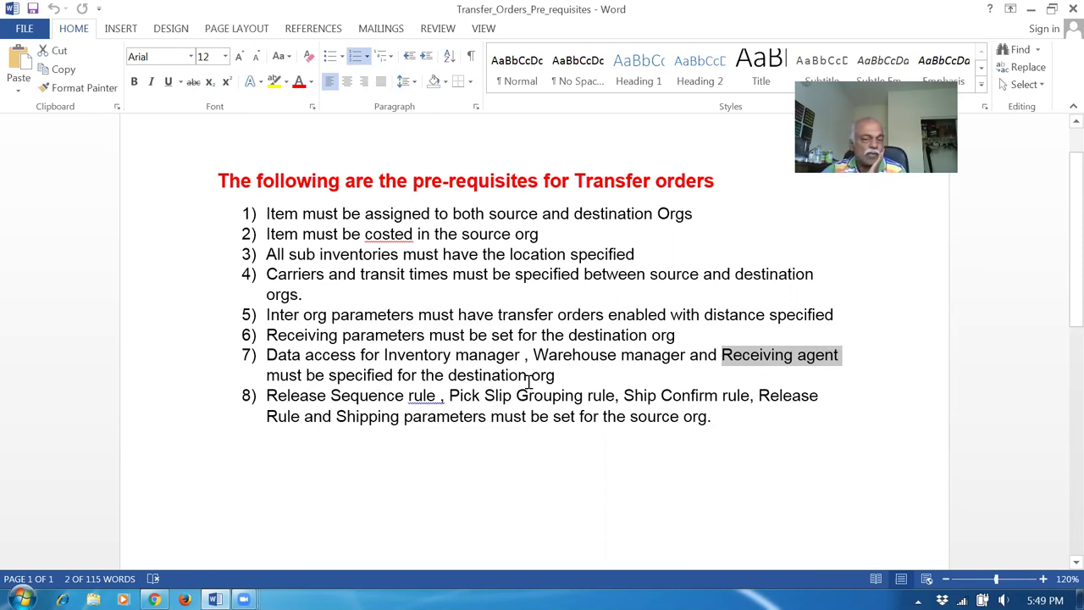
pyautogui.moveTo(435, 360); pyautogui.dragTo(458, 374)
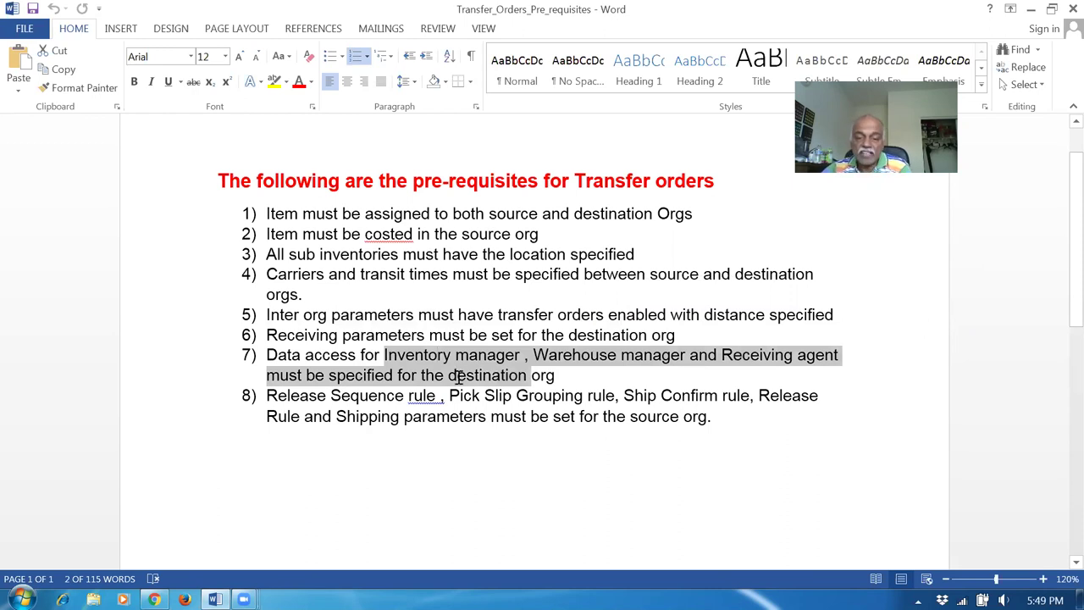
pyautogui.moveTo(459, 374); pyautogui.dragTo(458, 375)
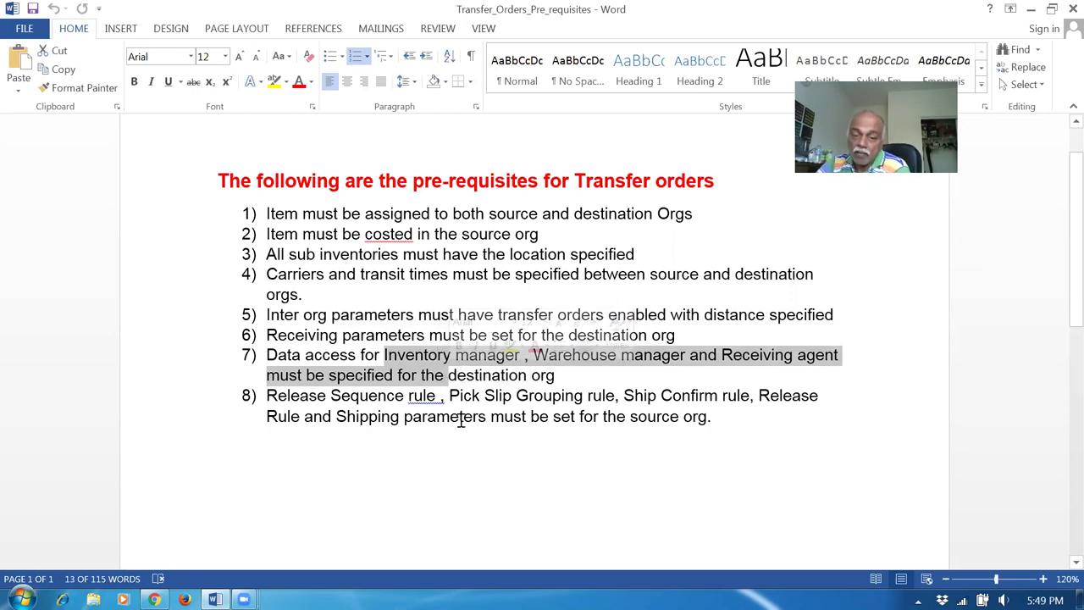
pyautogui.click(600, 380)
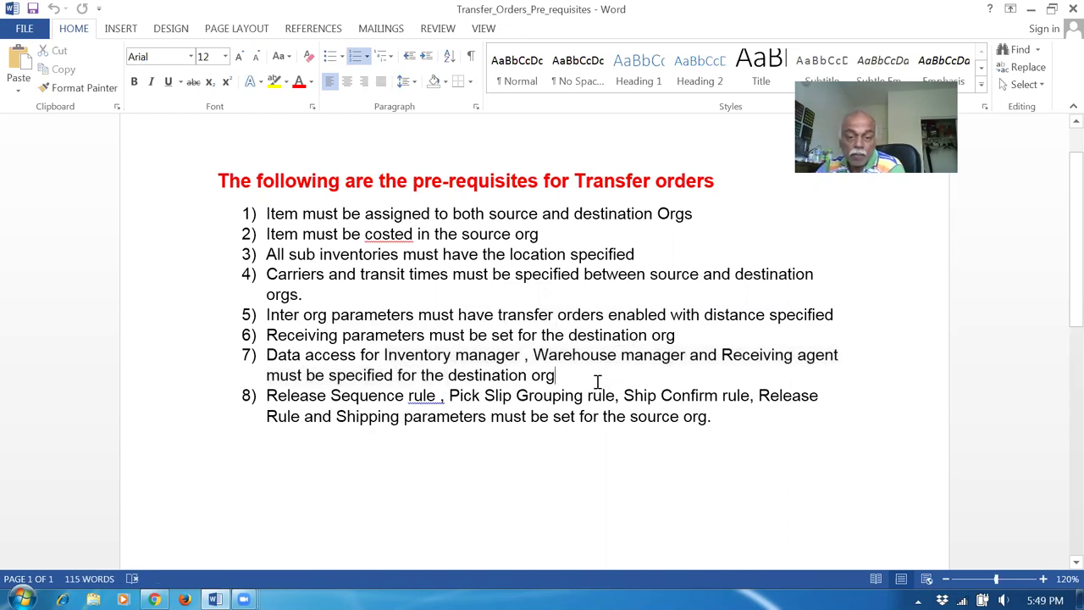
pyautogui.moveTo(385, 355); pyautogui.dragTo(400, 374)
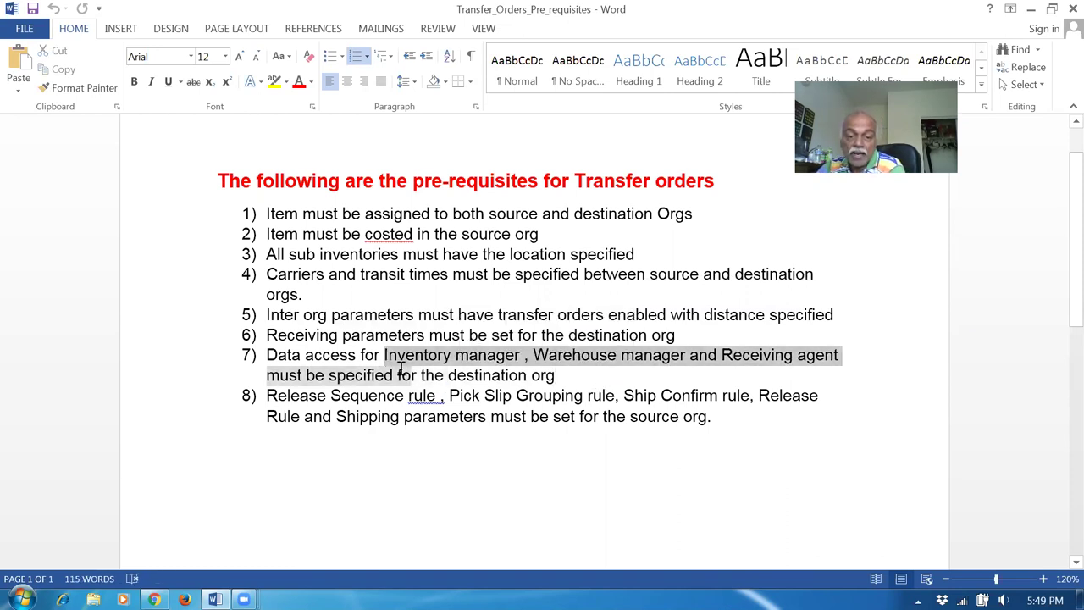
# Read prerequisite 8, highlighting the release, pick slip grouping, ship confirm and shipping parameter settings for the source org.
pyautogui.click(419, 416)
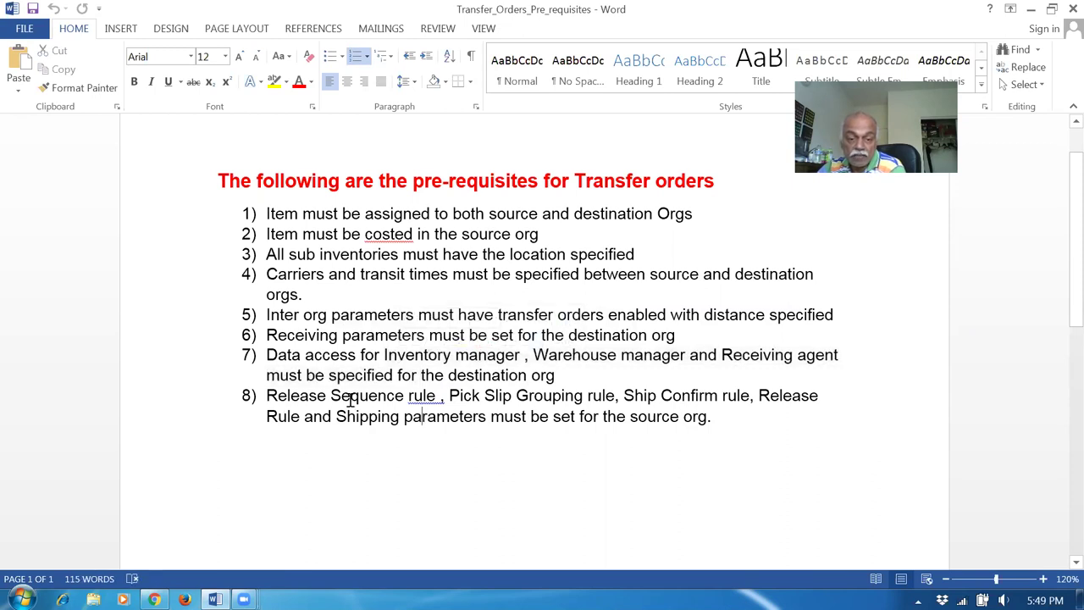
pyautogui.moveTo(319, 395); pyautogui.dragTo(408, 395)
pyautogui.moveTo(474, 398); pyautogui.dragTo(421, 428)
pyautogui.moveTo(317, 400); pyautogui.dragTo(449, 413)
pyautogui.moveTo(599, 417); pyautogui.dragTo(629, 417)
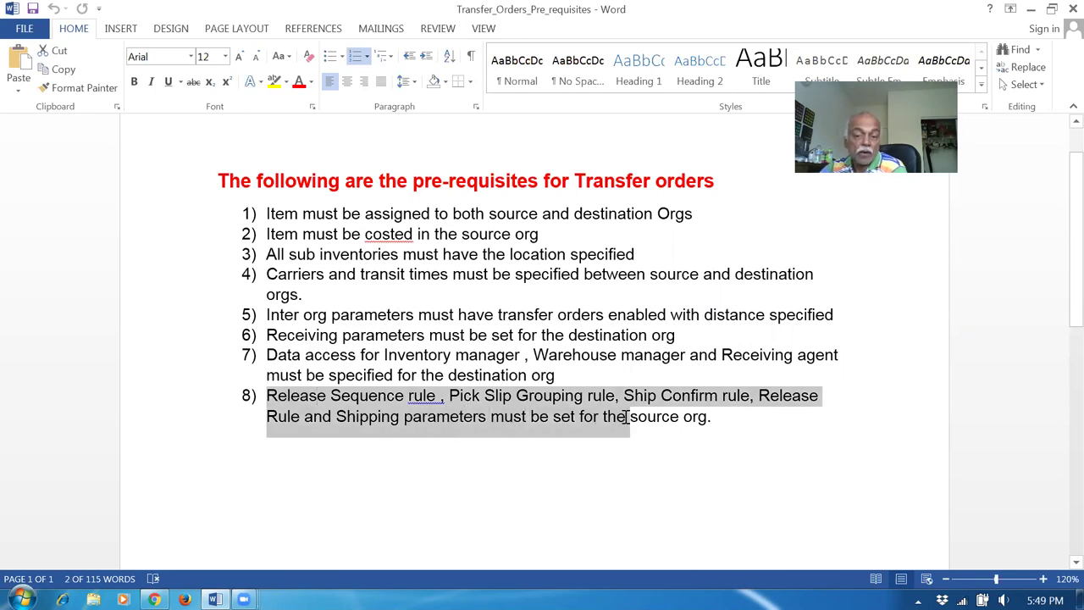
pyautogui.click(440, 501)
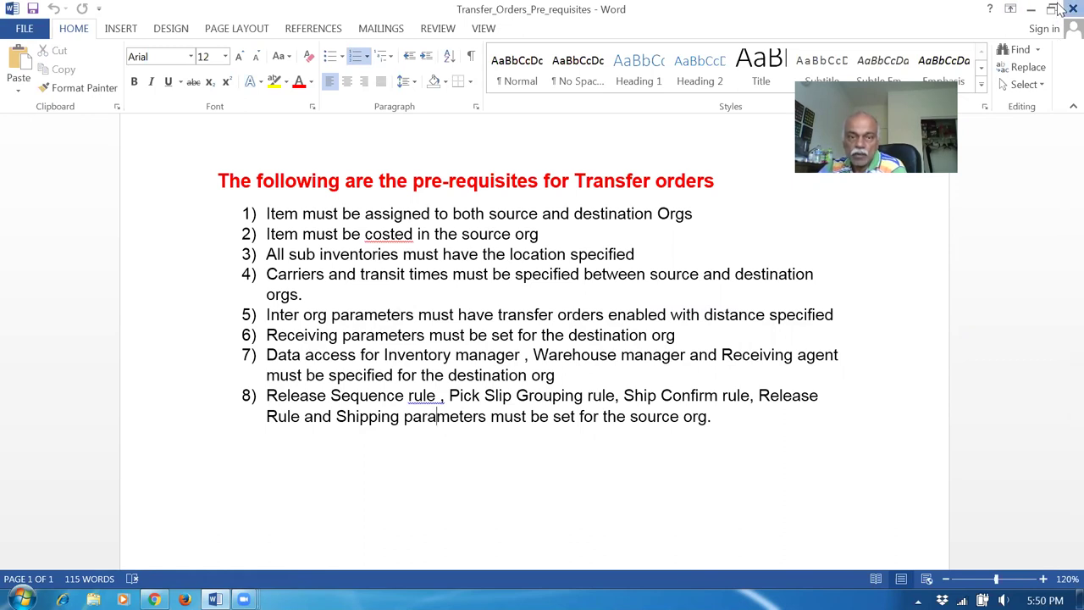
# Close Word, choosing to remove the recovered files, and switch to the Oracle page in Chrome.
pyautogui.hotkey('alt', 'F4')
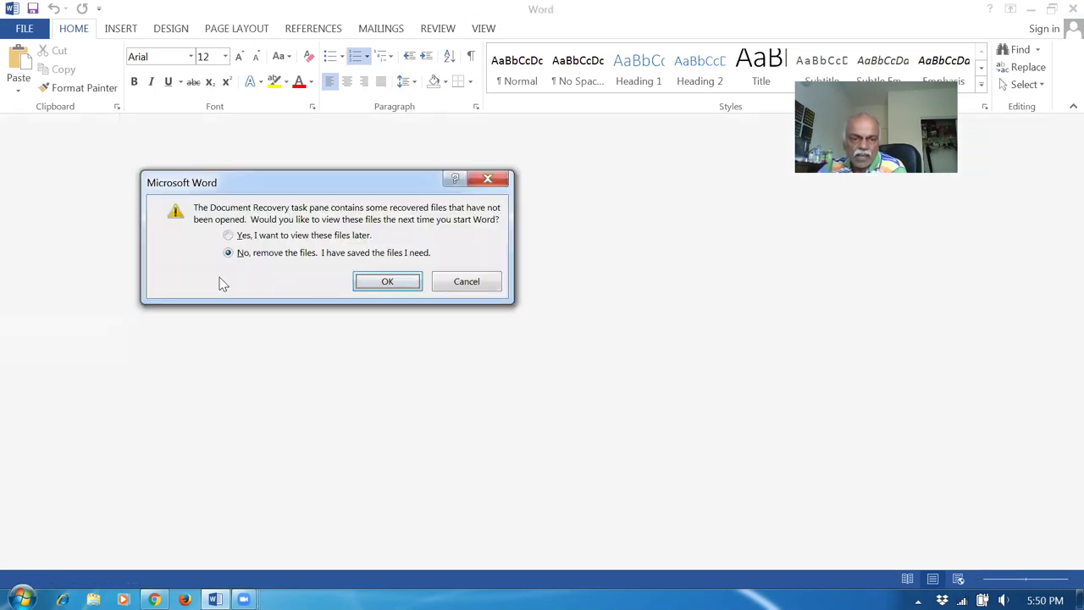
pyautogui.click(386, 283)
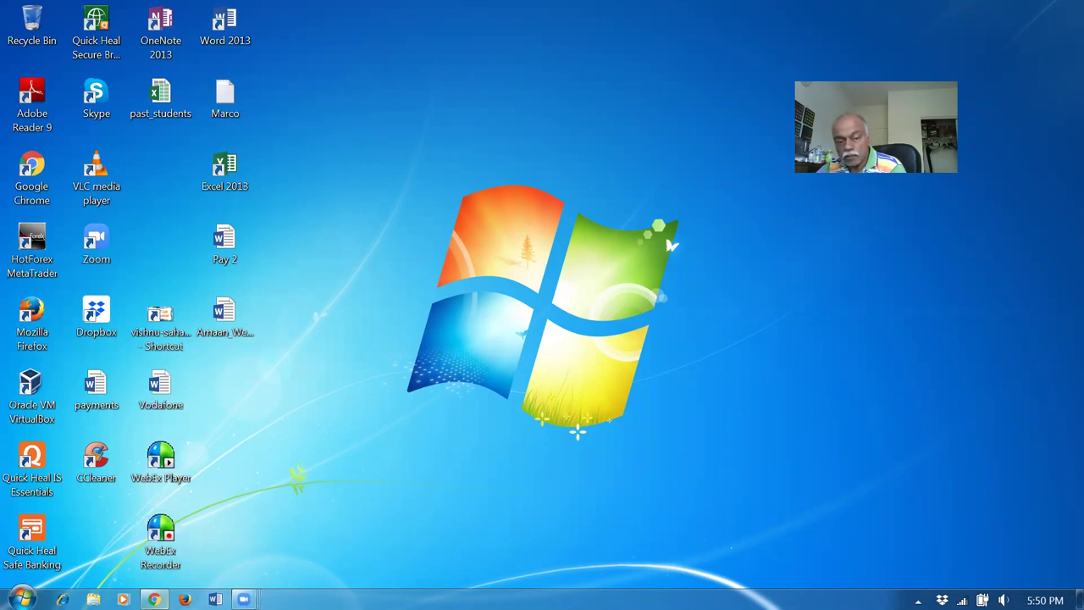
pyautogui.click(153, 599)
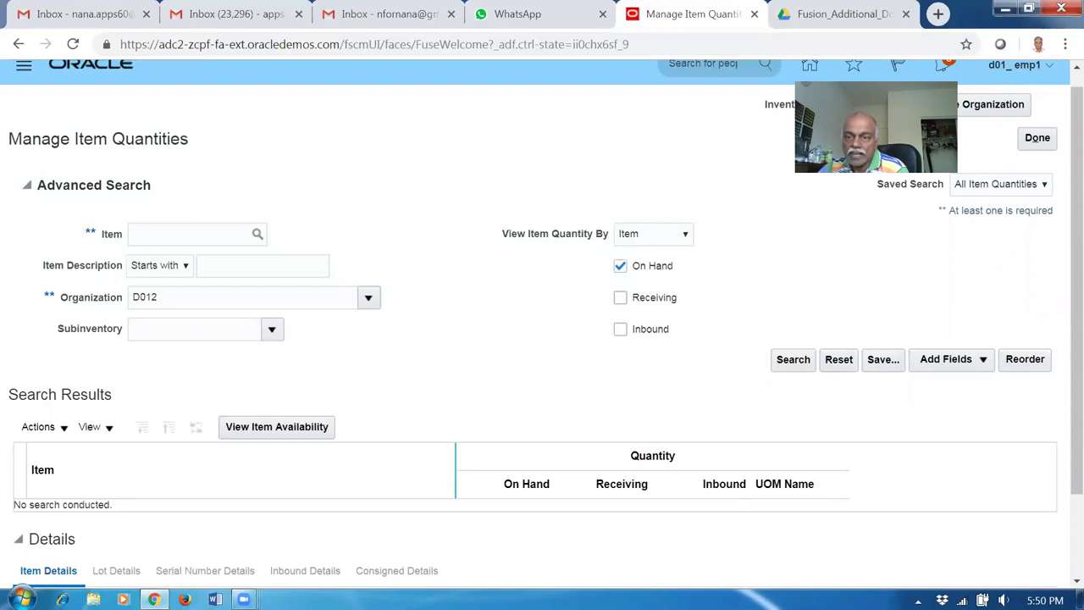
# Leave Manage Item Quantities and open the Manage Transfer Orders task.
pyautogui.click(1038, 138)
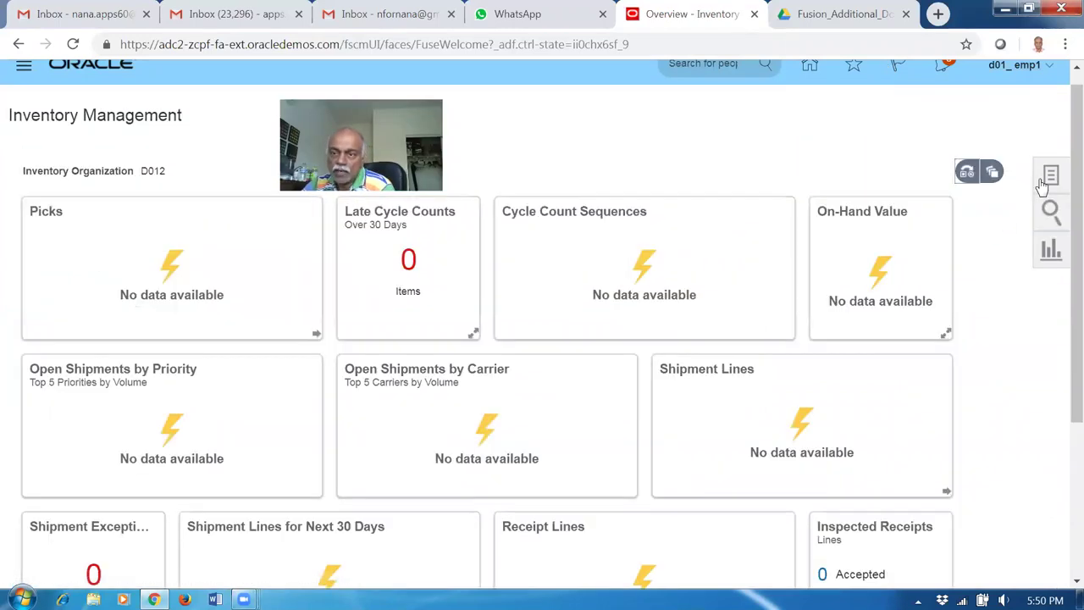
pyautogui.click(1046, 180)
pyautogui.click(986, 266)
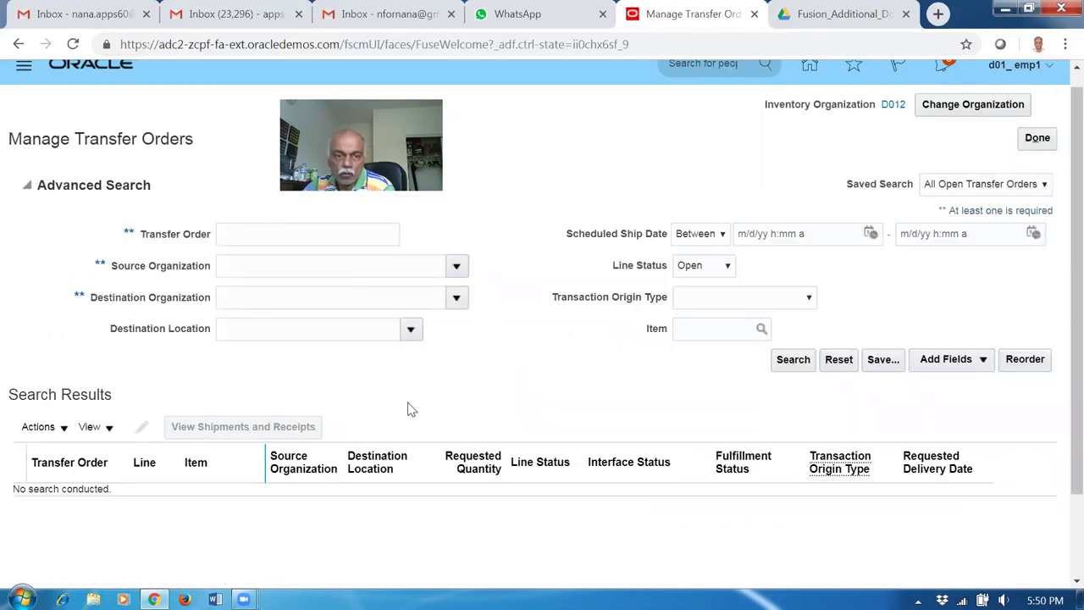
# Search for transfer orders with destination organization D012 and open the order for 3 Ea of the test_complex item.
pyautogui.click(278, 304)
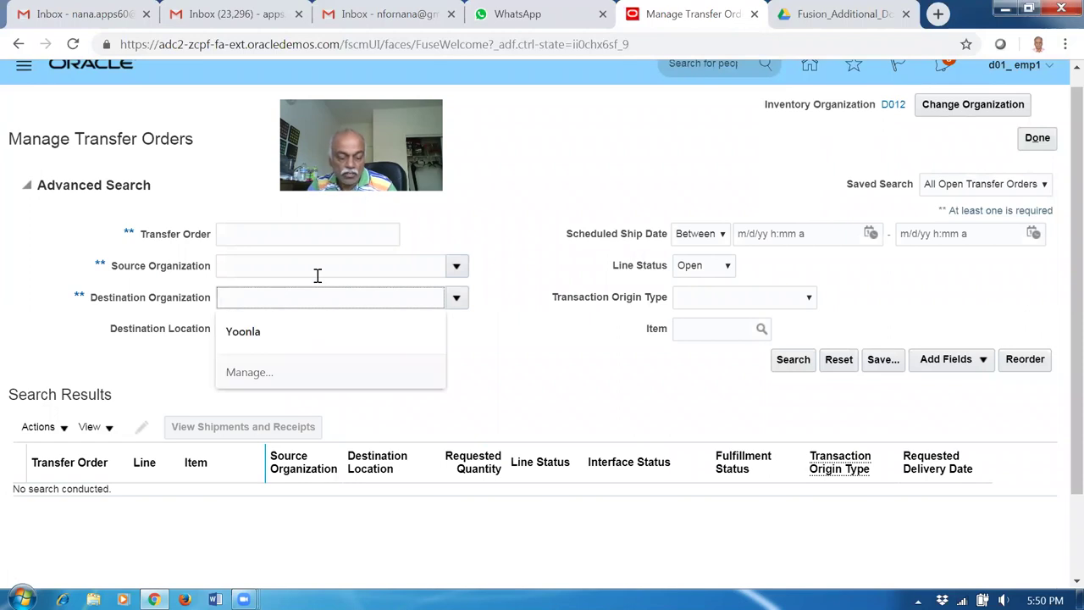
pyautogui.write('D012')
pyautogui.press('Tab')
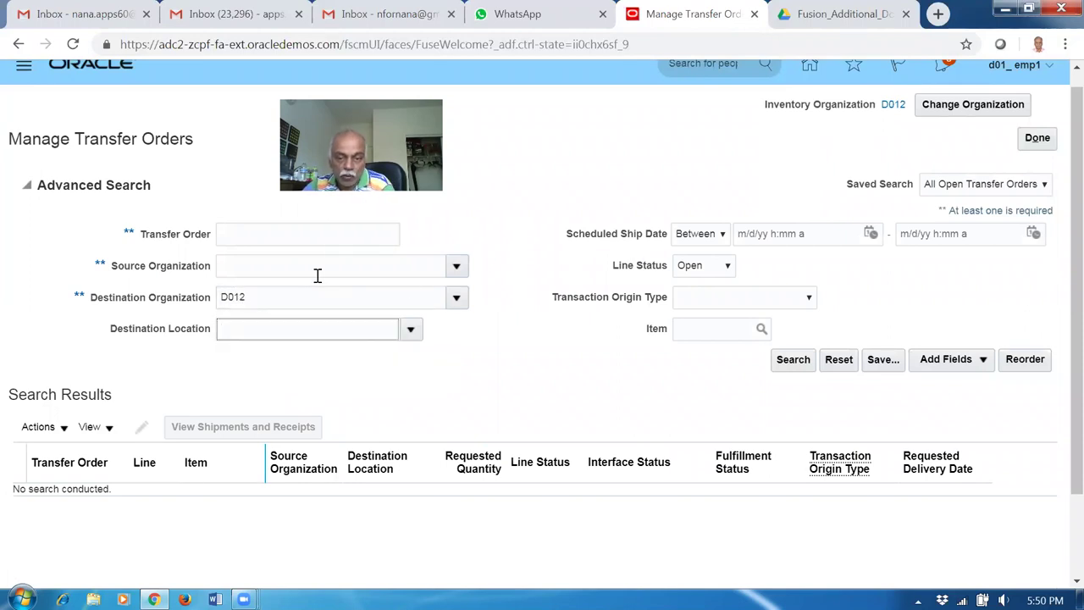
pyautogui.click(796, 362)
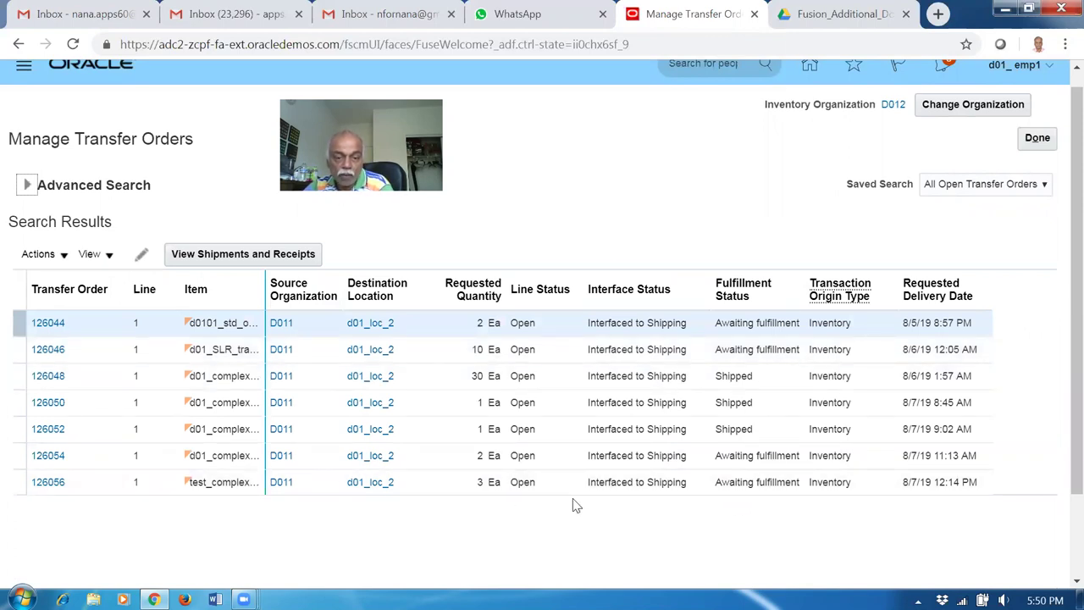
pyautogui.click(48, 482)
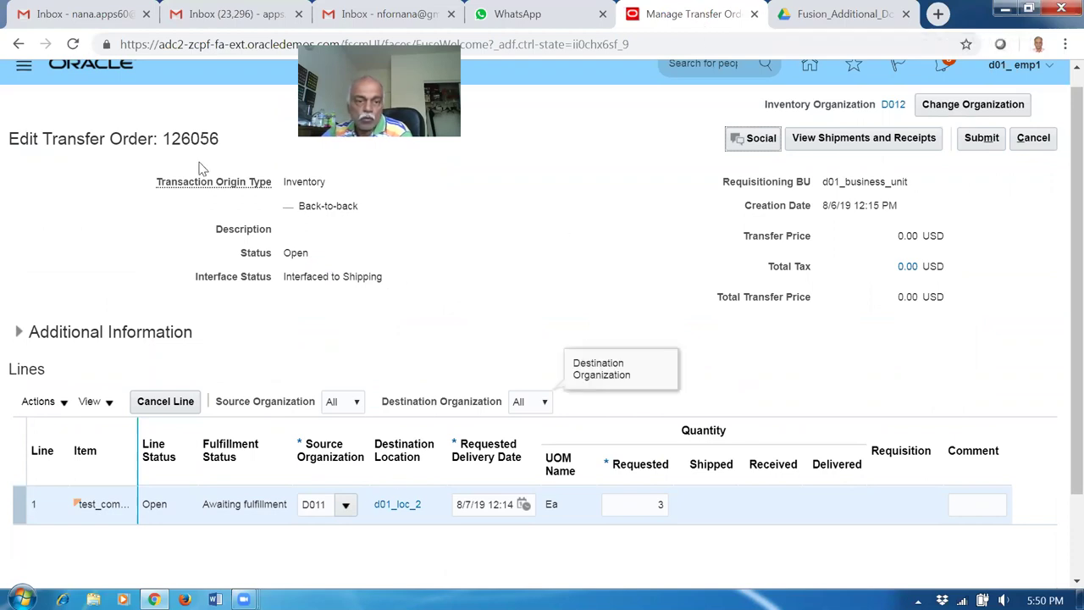
# Duplicate the transfer order's browser tab and reload the application address in the copy.
pyautogui.rightClick(700, 15)
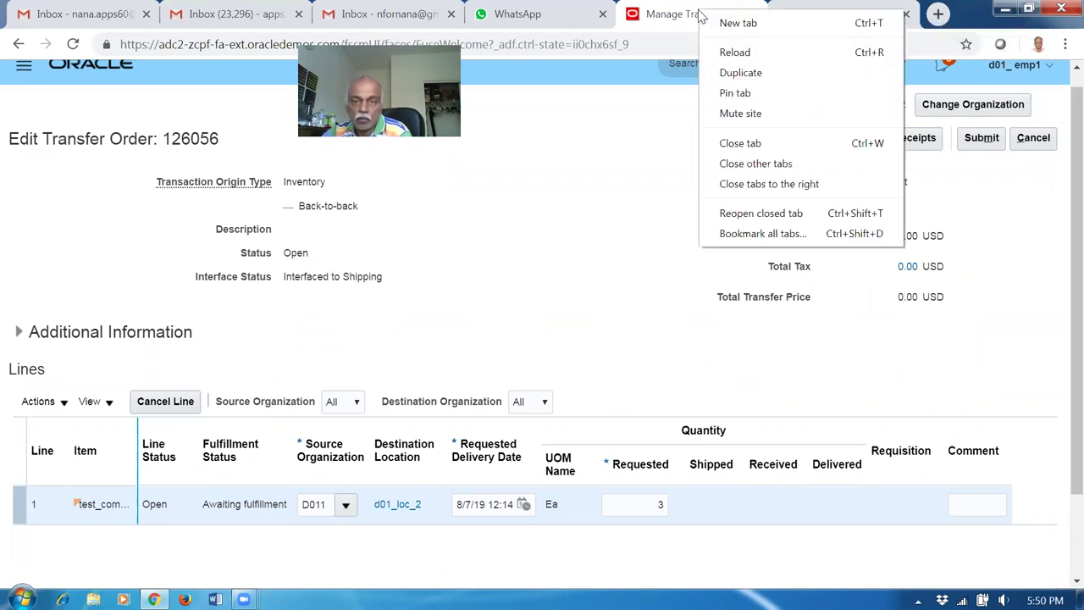
pyautogui.click(750, 75)
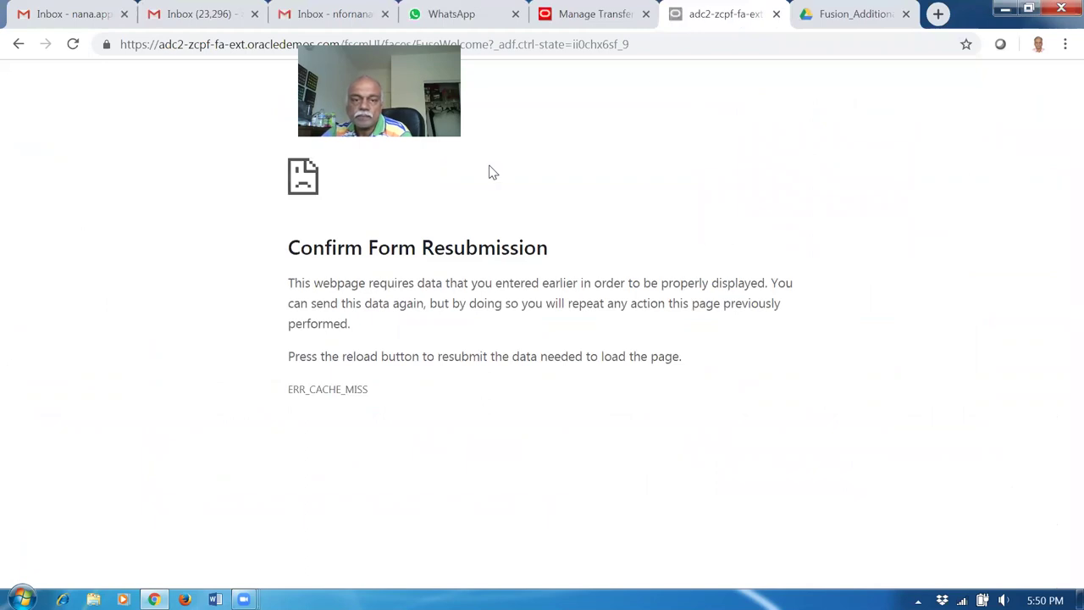
pyautogui.click(695, 34)
pyautogui.press('Return')
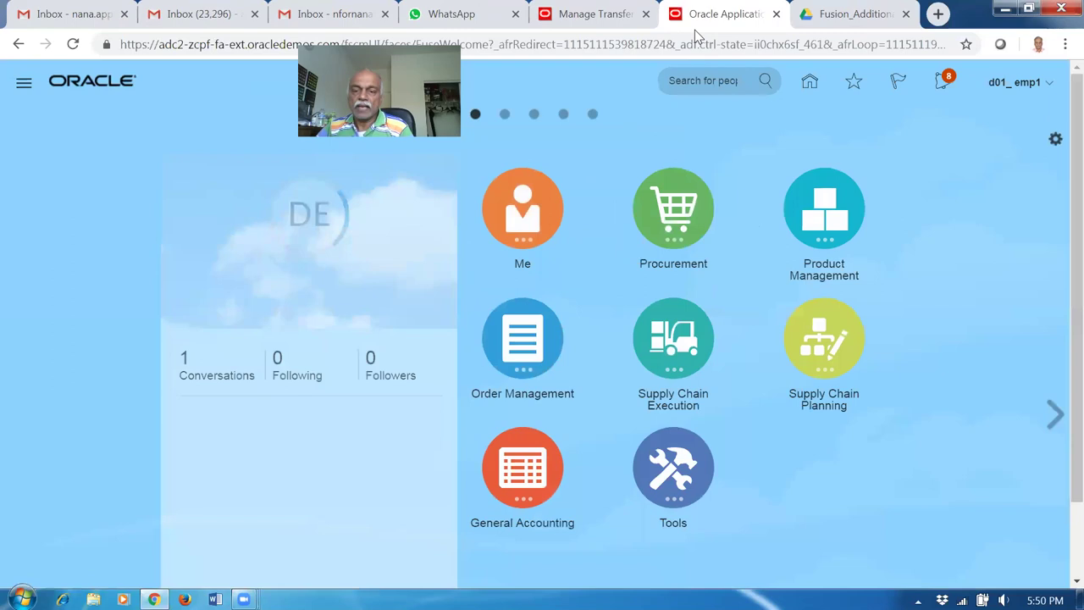
# Open Inventory Management under Supply Chain Execution and open the Manage Shipment Lines task from the Shipments tasks.
pyautogui.click(653, 362)
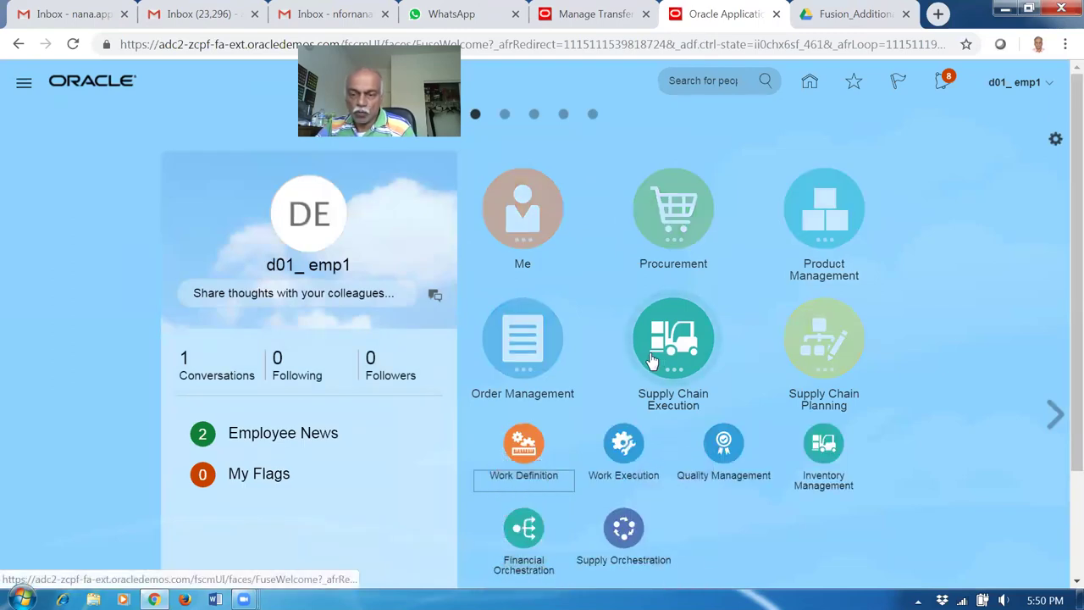
pyautogui.click(824, 444)
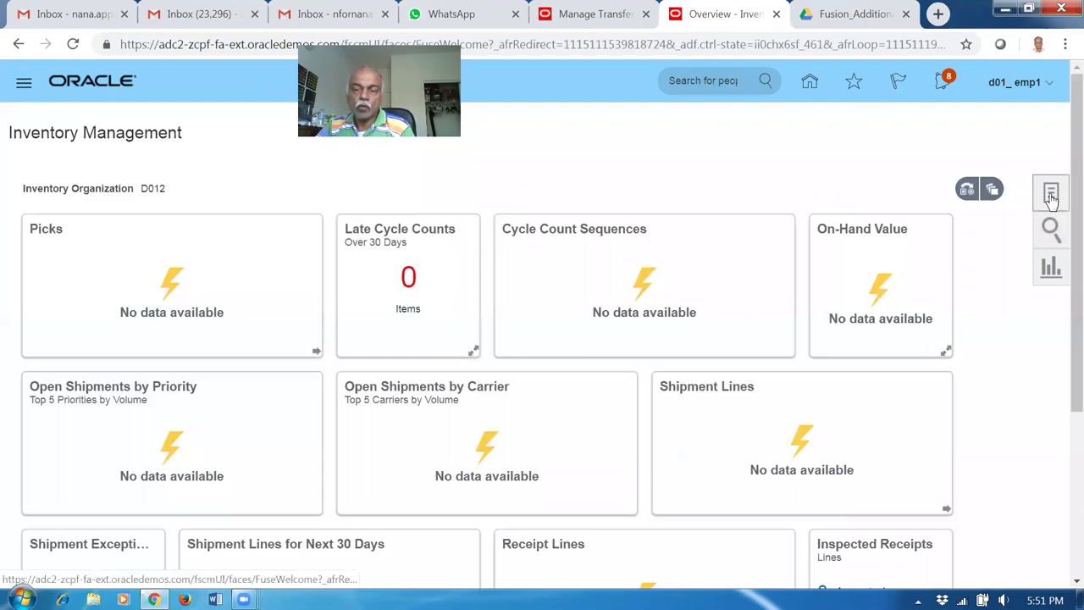
pyautogui.click(1051, 198)
pyautogui.click(1003, 124)
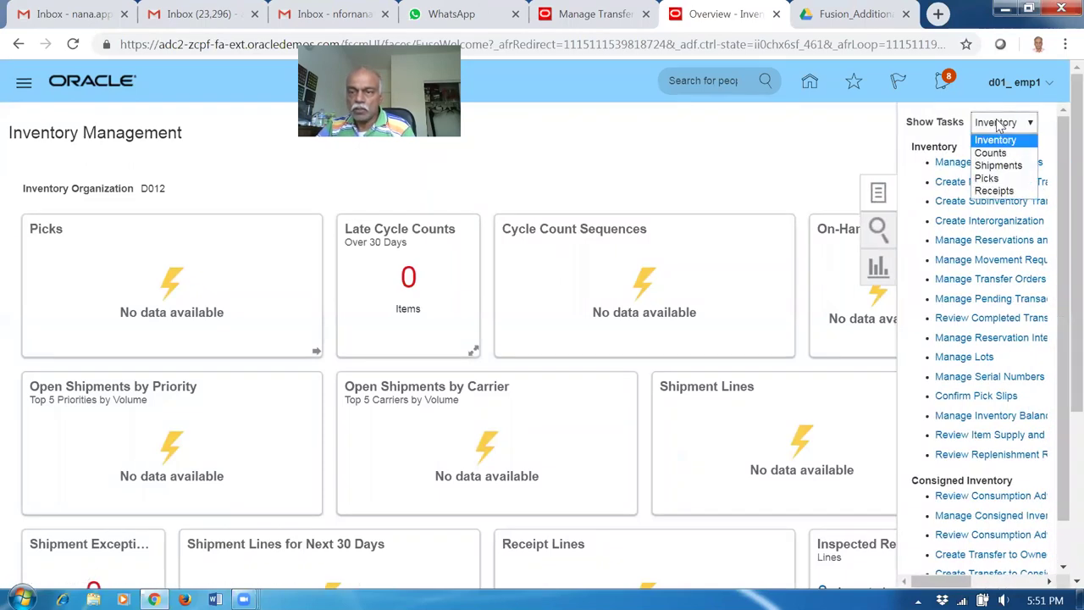
pyautogui.click(998, 165)
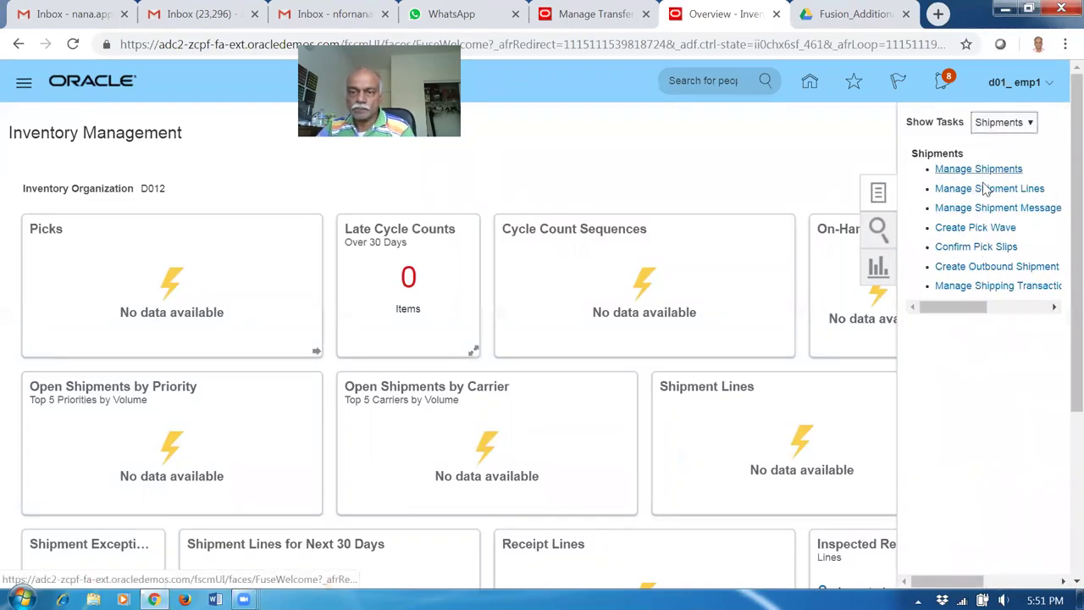
pyautogui.click(974, 189)
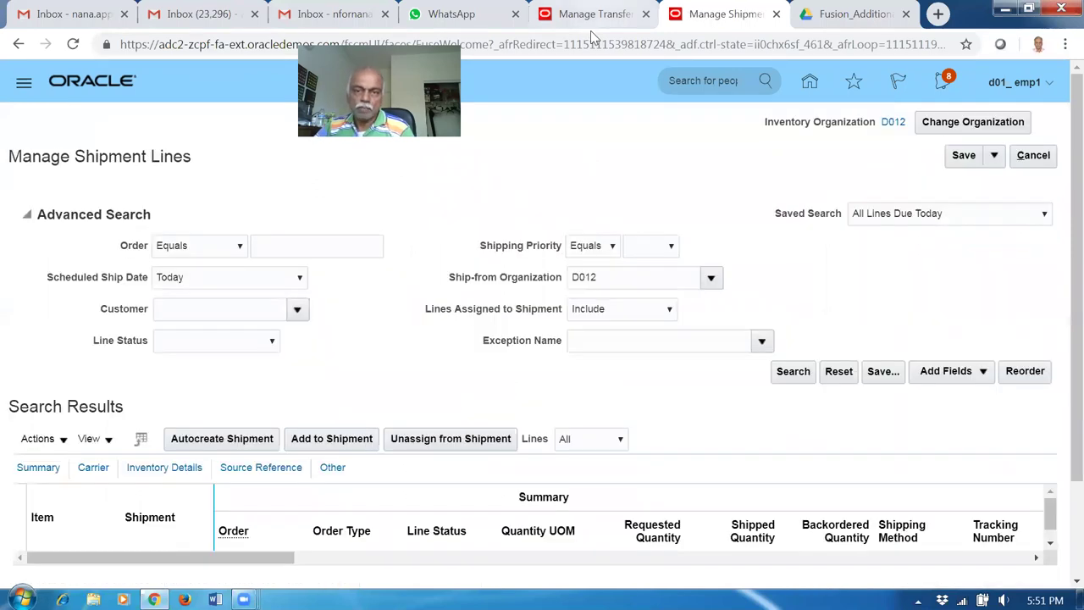
# Try to search the shipment lines by the transfer order's number with ship-from organization D011, checking the number in the open order.
pyautogui.click(591, 25)
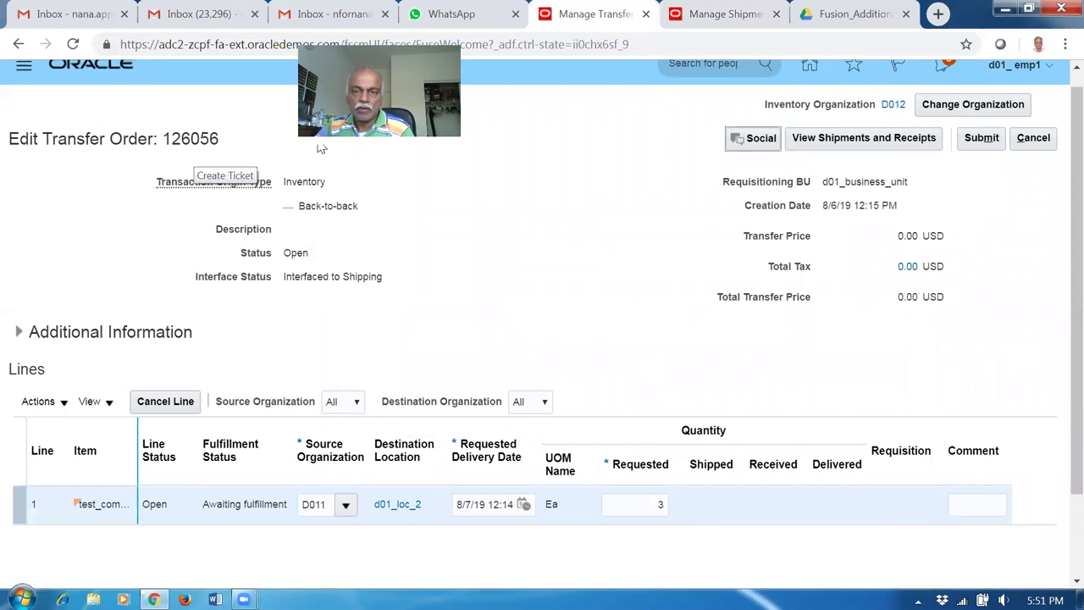
pyautogui.hotkey('ctrl', 'Tab')
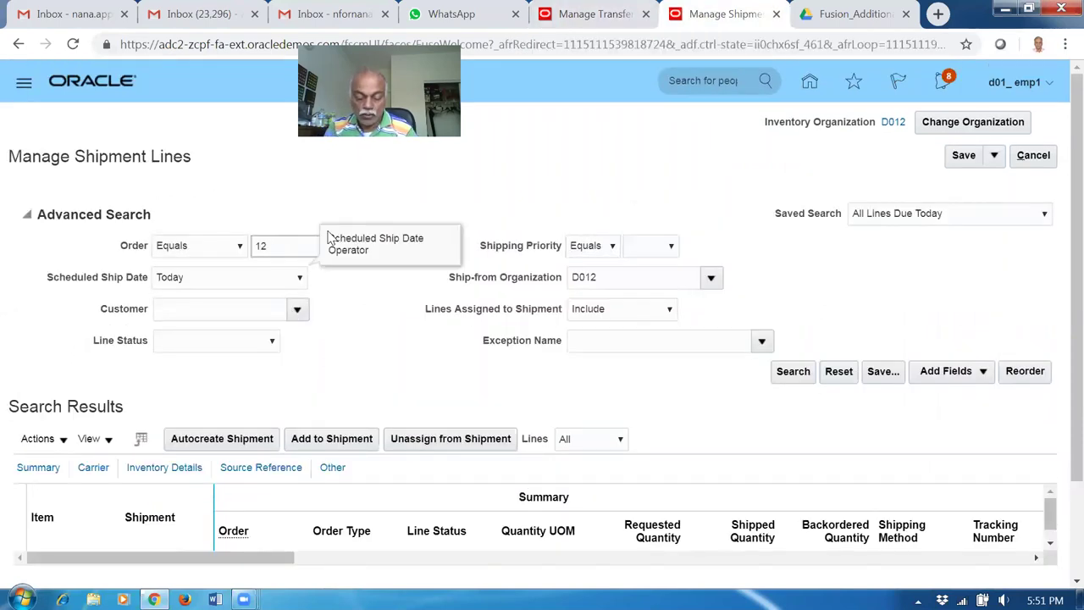
pyautogui.press('Tab')
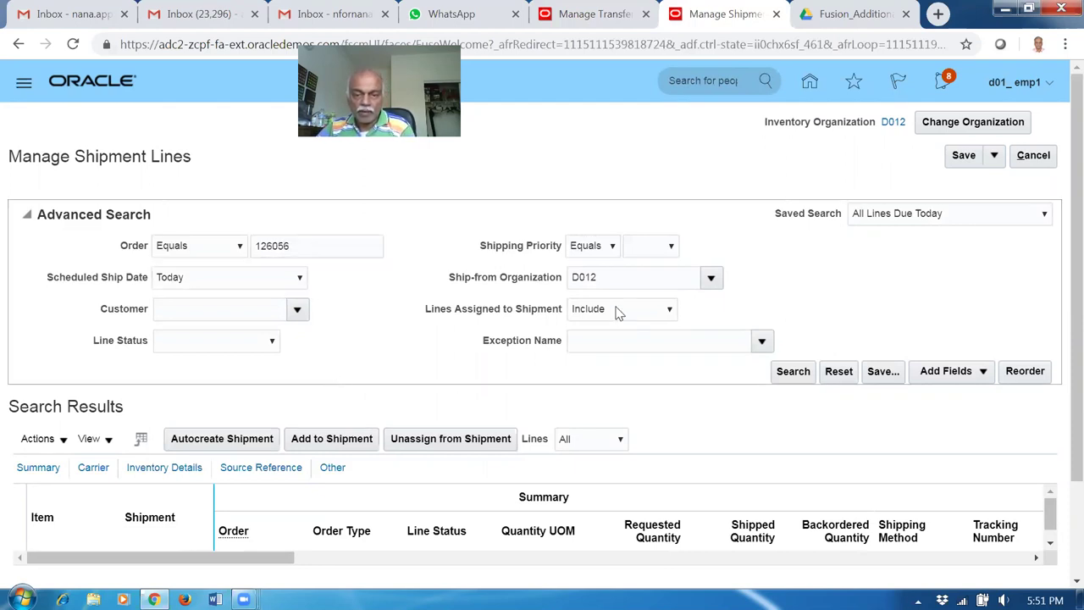
pyautogui.click(615, 278)
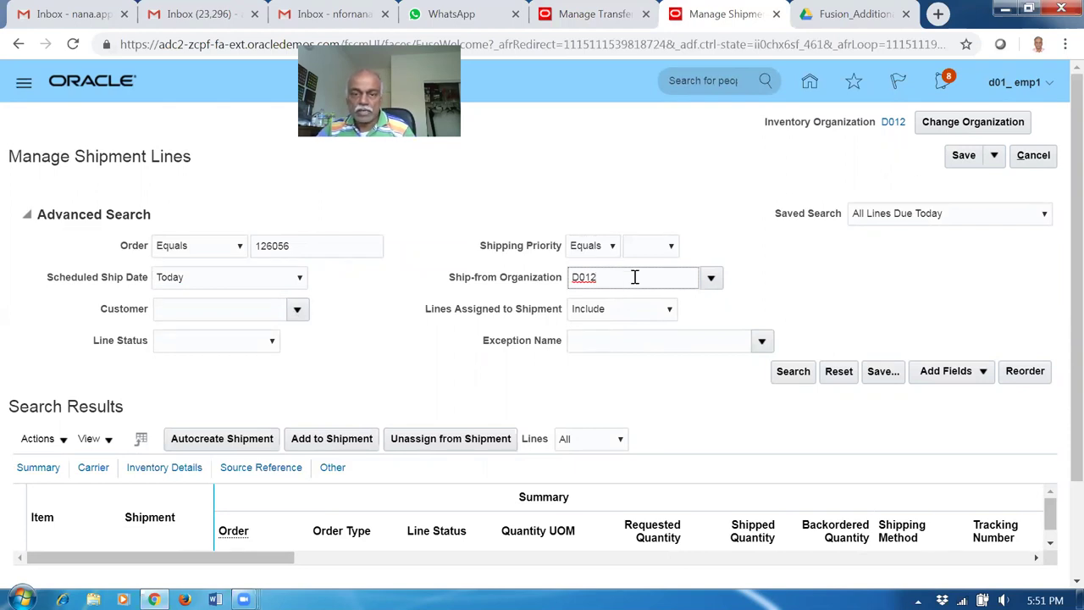
pyautogui.press('BackSpace')
pyautogui.write('1')
pyautogui.press('Tab')
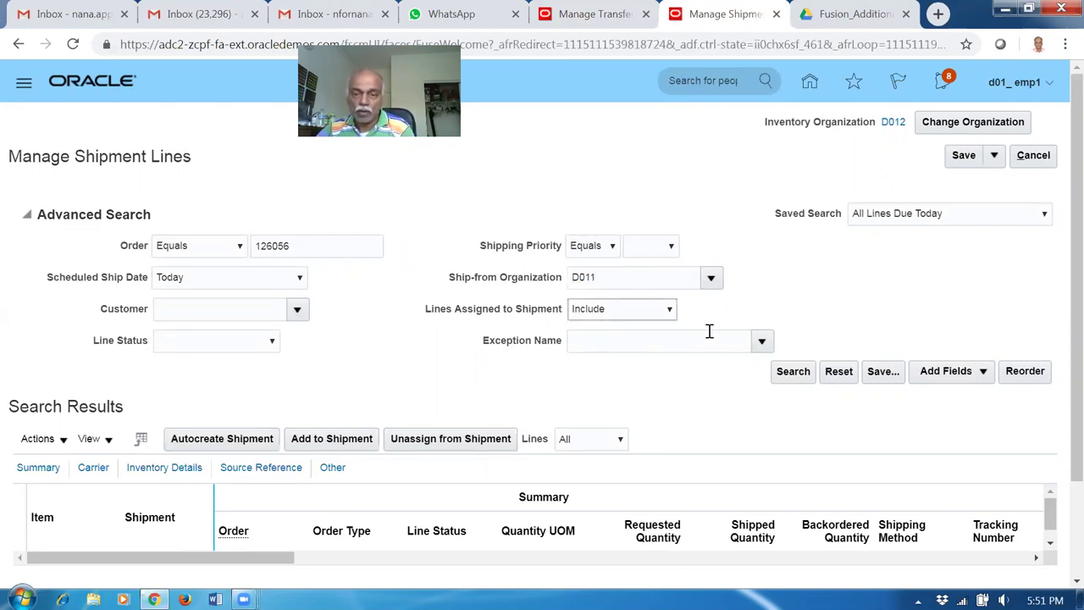
pyautogui.click(792, 374)
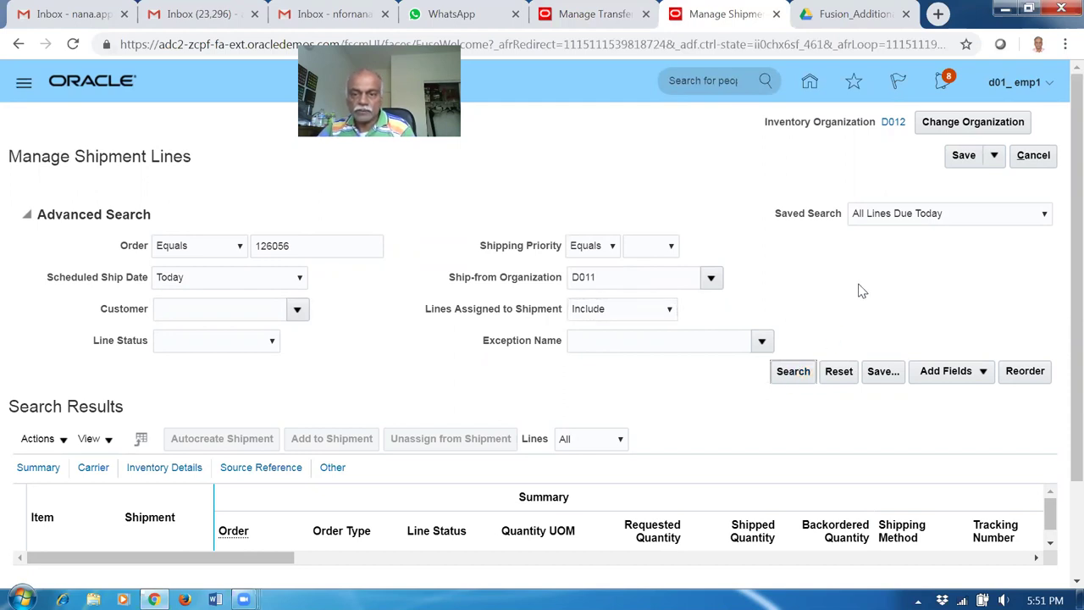
# Change the inventory organization to D011 and reopen the Manage Shipment Lines task.
pyautogui.click(968, 120)
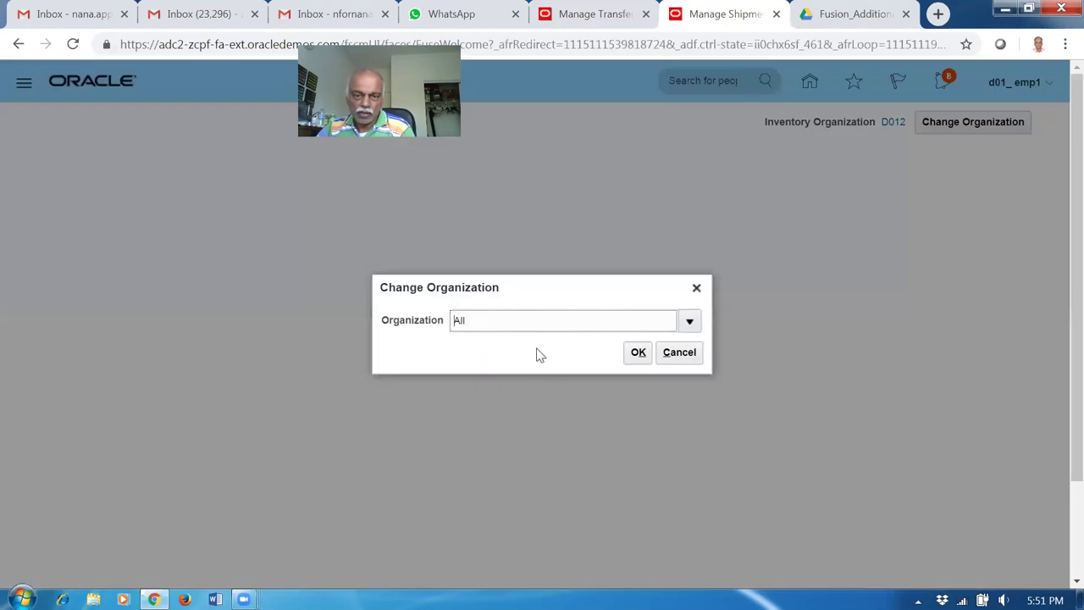
pyautogui.write('D011')
pyautogui.click(638, 354)
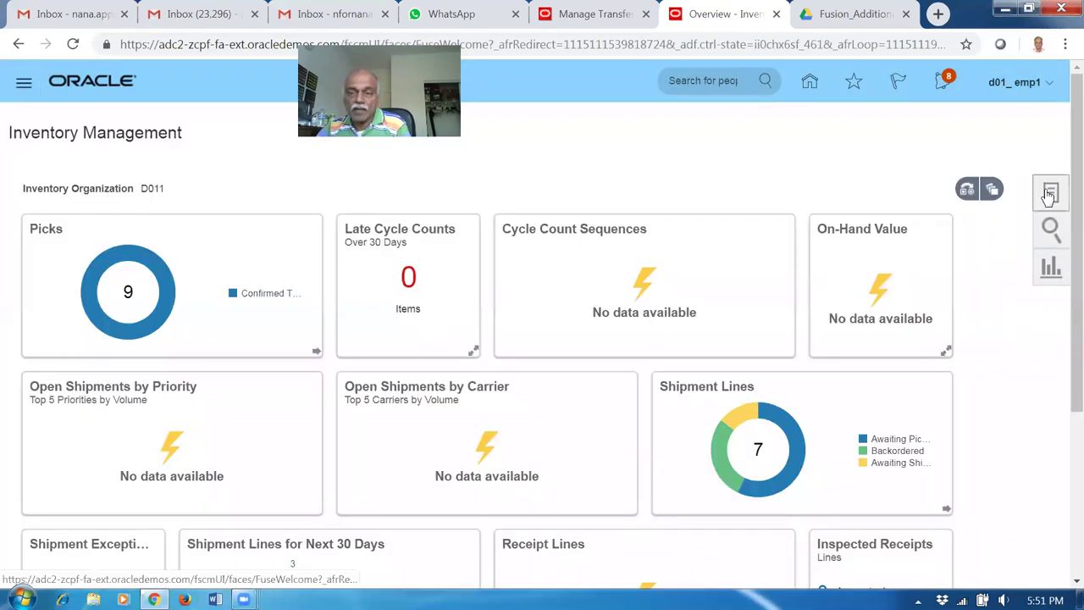
pyautogui.click(1048, 194)
pyautogui.click(1008, 189)
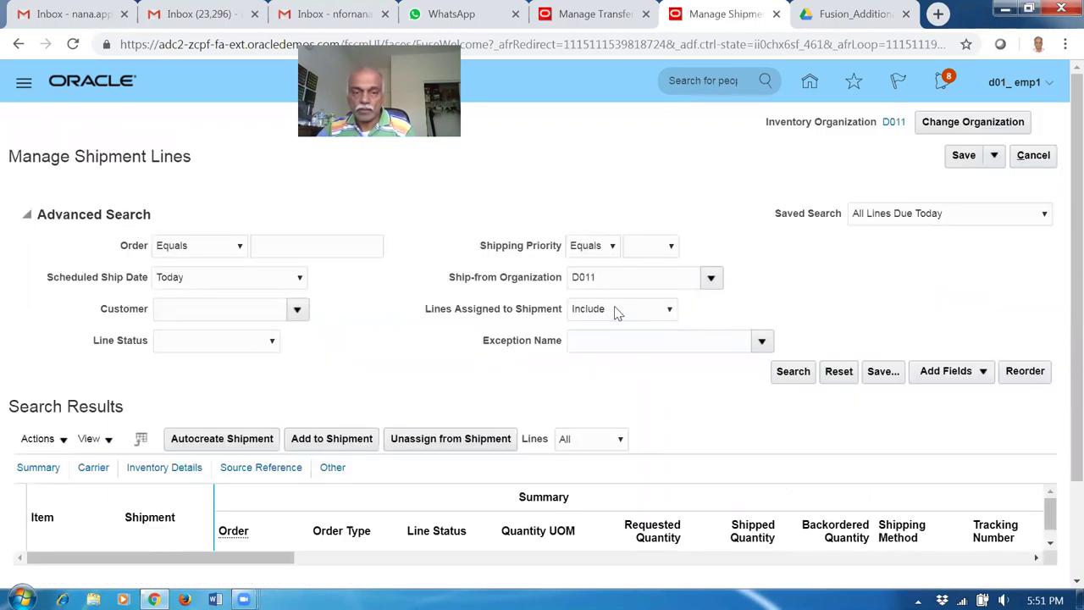
# Find the transfer order's shipment line by order number, with the scheduled ship date before 8/21/19 12:21 PM.
pyautogui.click(320, 248)
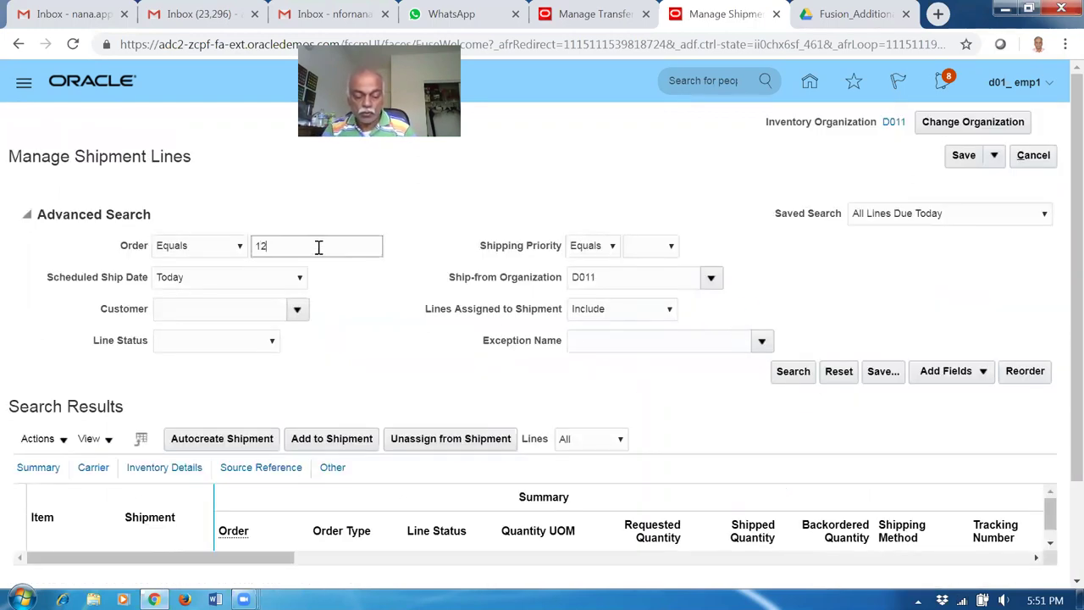
pyautogui.press('Tab')
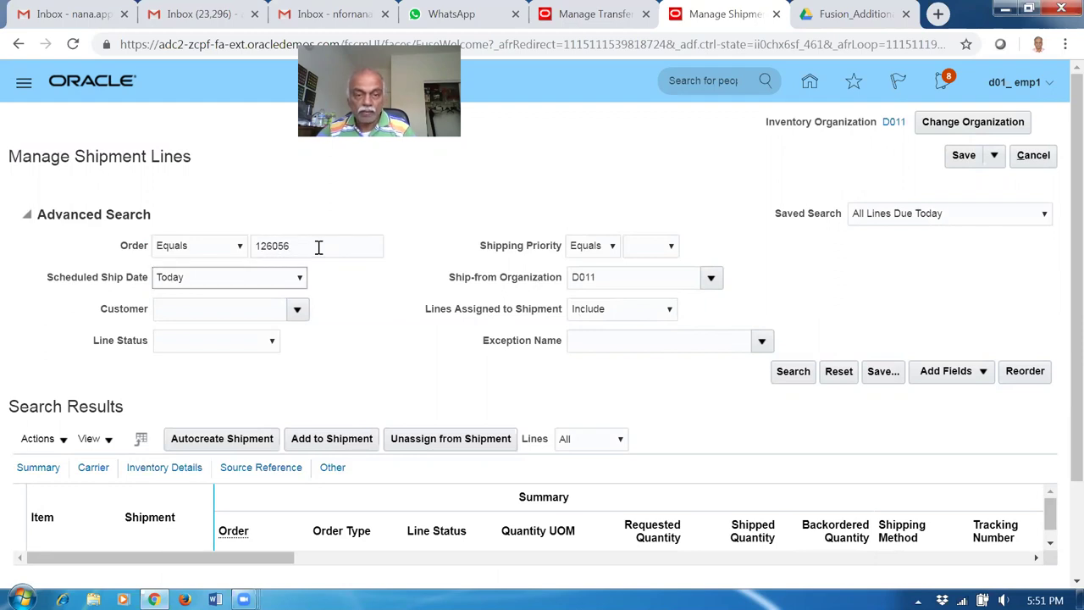
pyautogui.click(784, 376)
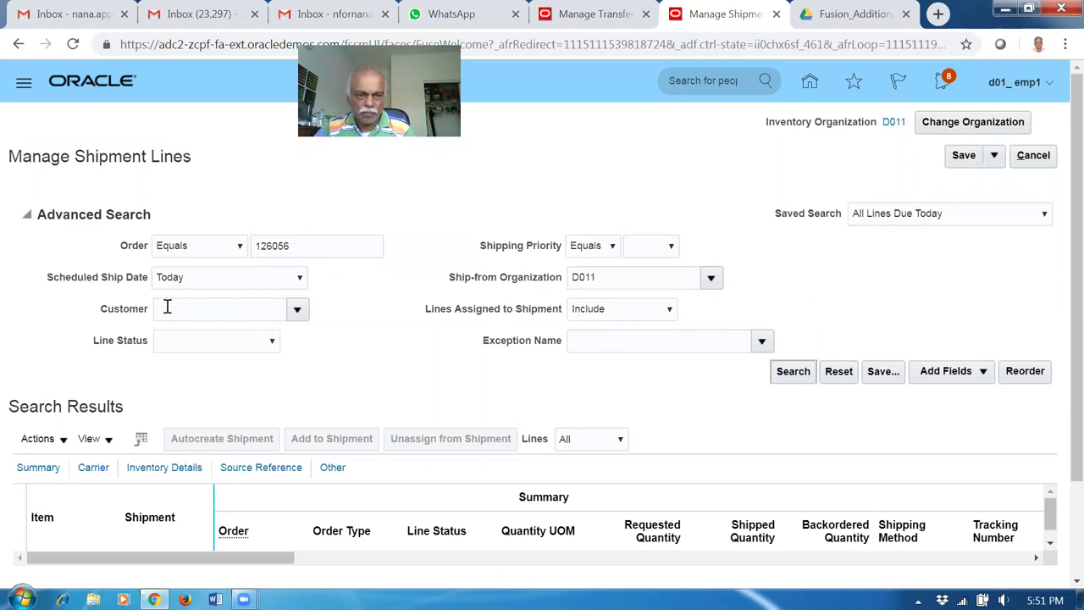
pyautogui.click(228, 282)
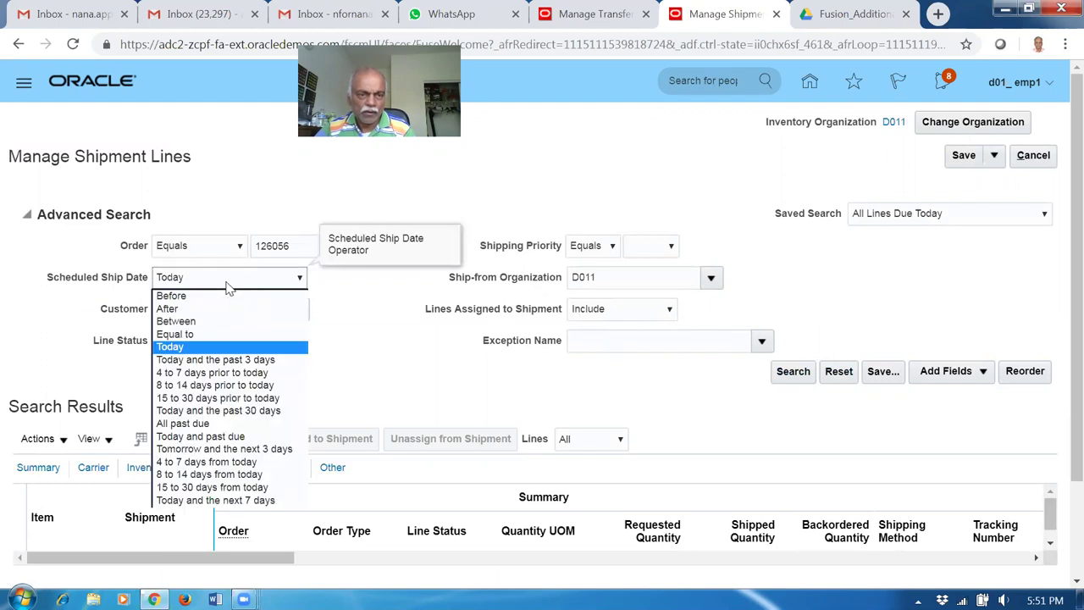
pyautogui.click(214, 293)
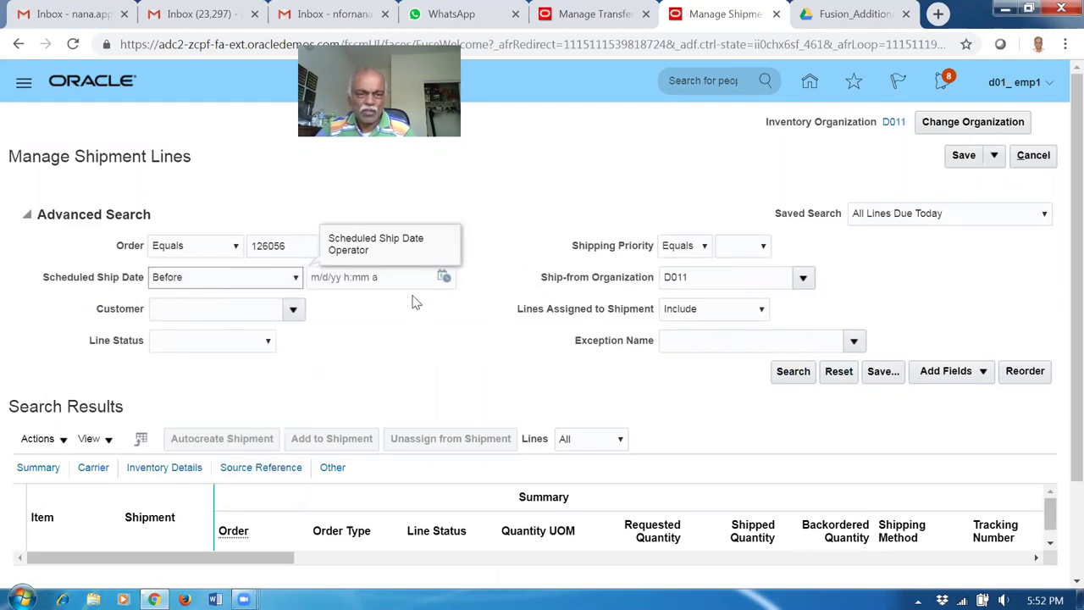
pyautogui.click(445, 279)
pyautogui.click(558, 466)
pyautogui.click(608, 576)
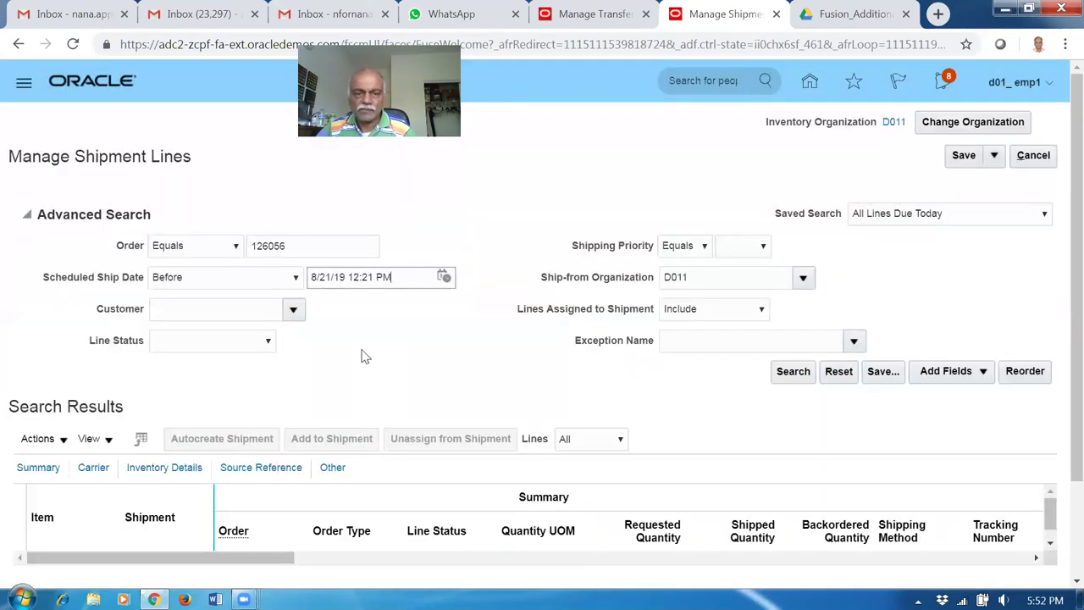
pyautogui.click(778, 377)
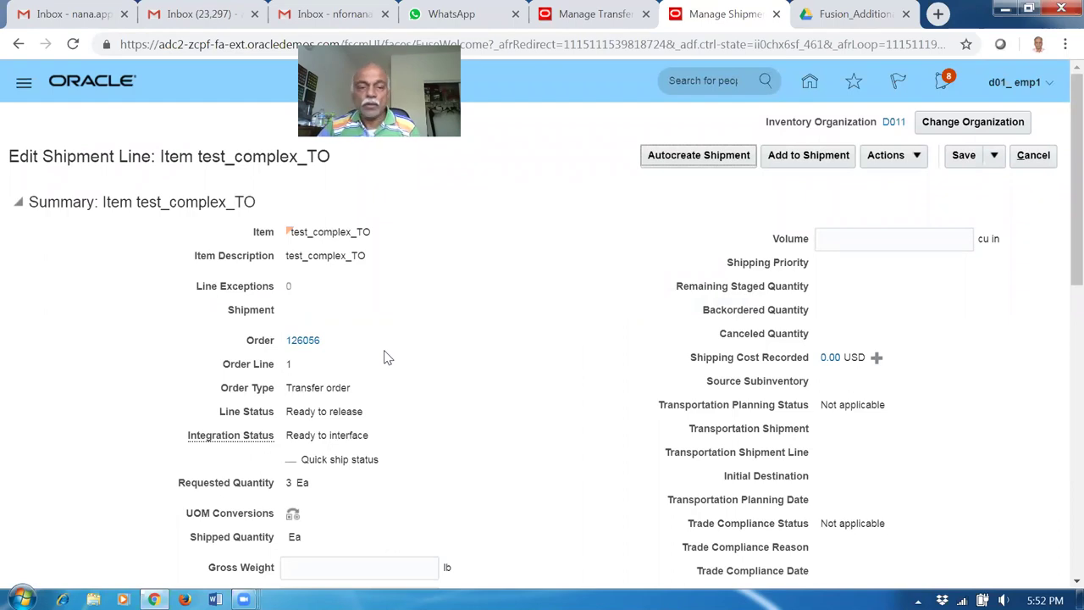
# Check the line status of the test_complex_TO shipment line and pick release the line.
pyautogui.click(900, 160)
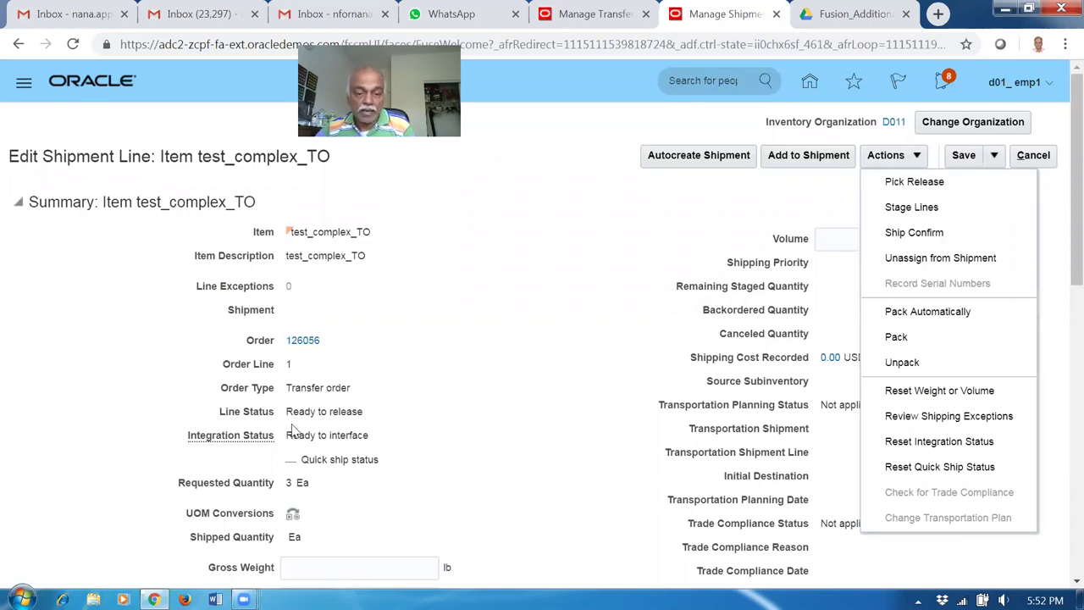
pyautogui.moveTo(295, 410); pyautogui.dragTo(320, 414)
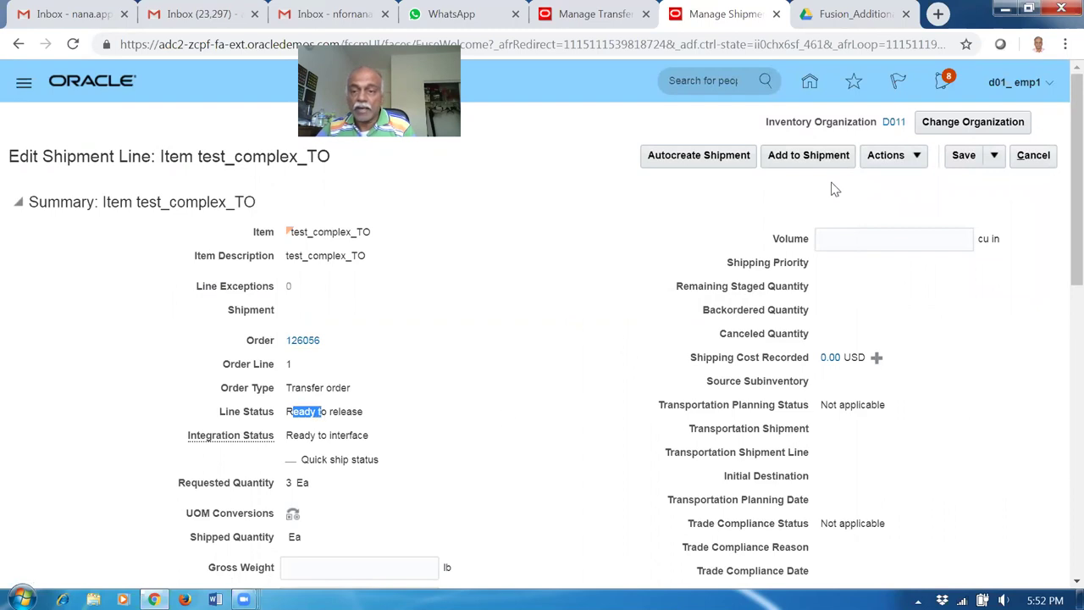
pyautogui.click(888, 155)
pyautogui.click(899, 181)
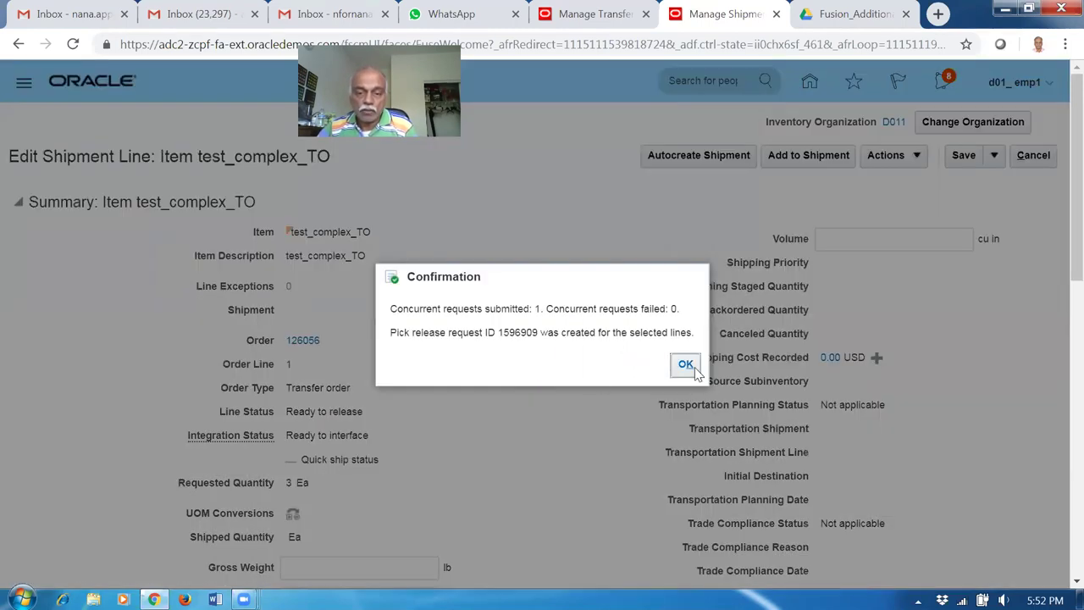
pyautogui.click(691, 367)
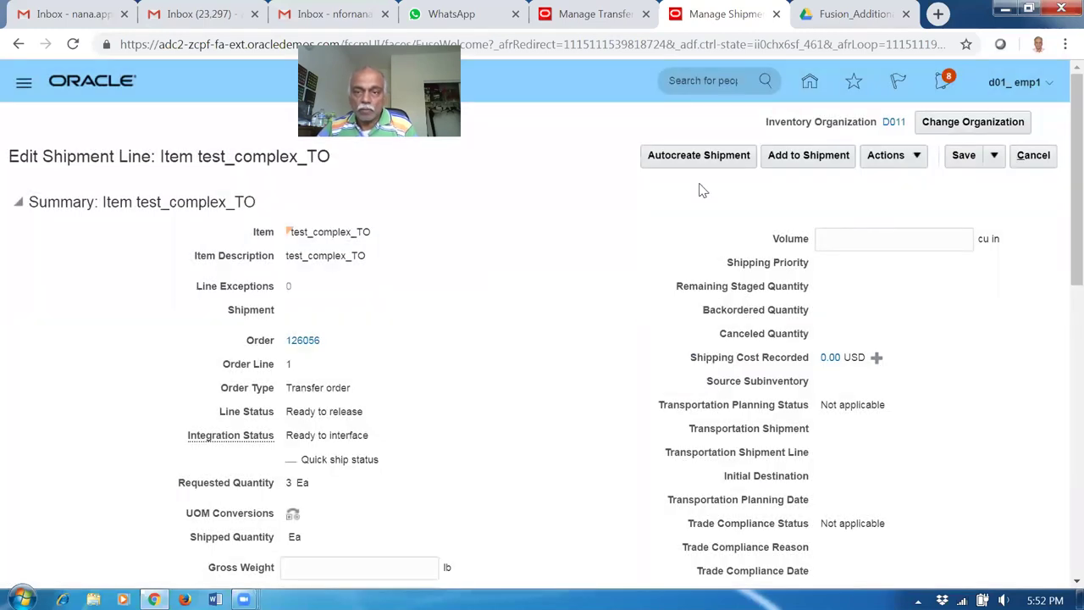
# Duplicate the shipment line's browser tab and open the Search page of Setup and Maintenance in the copy.
pyautogui.rightClick(740, 26)
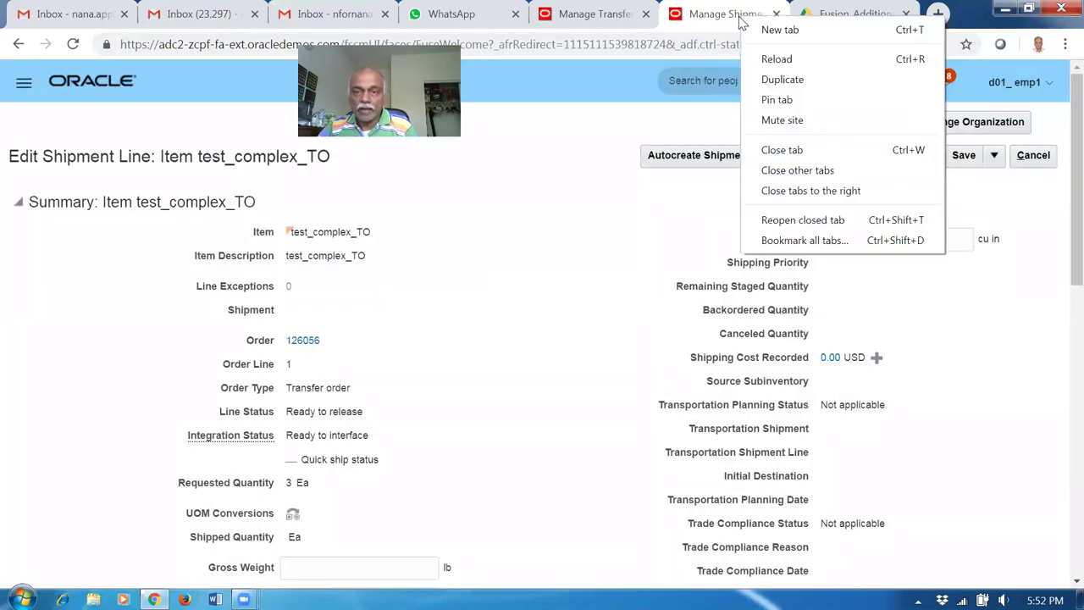
pyautogui.click(781, 80)
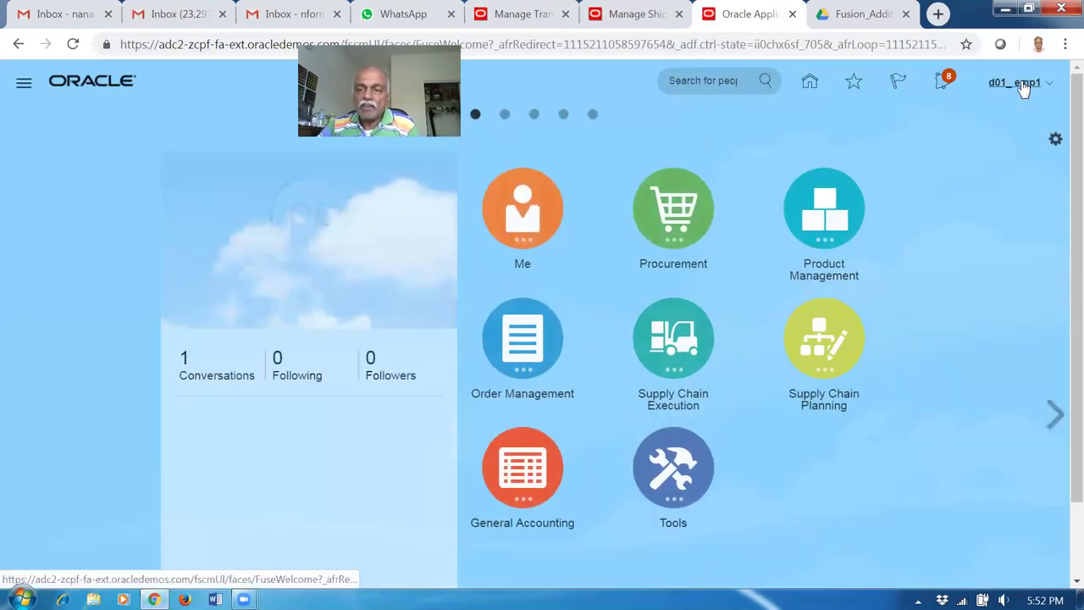
pyautogui.click(1021, 83)
pyautogui.click(801, 339)
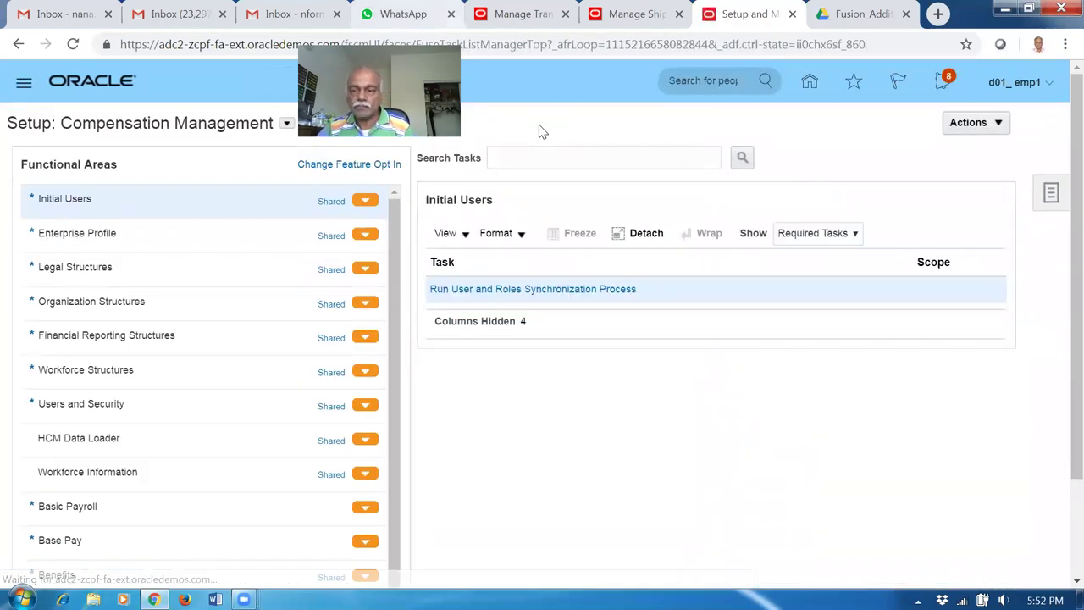
pyautogui.click(1051, 193)
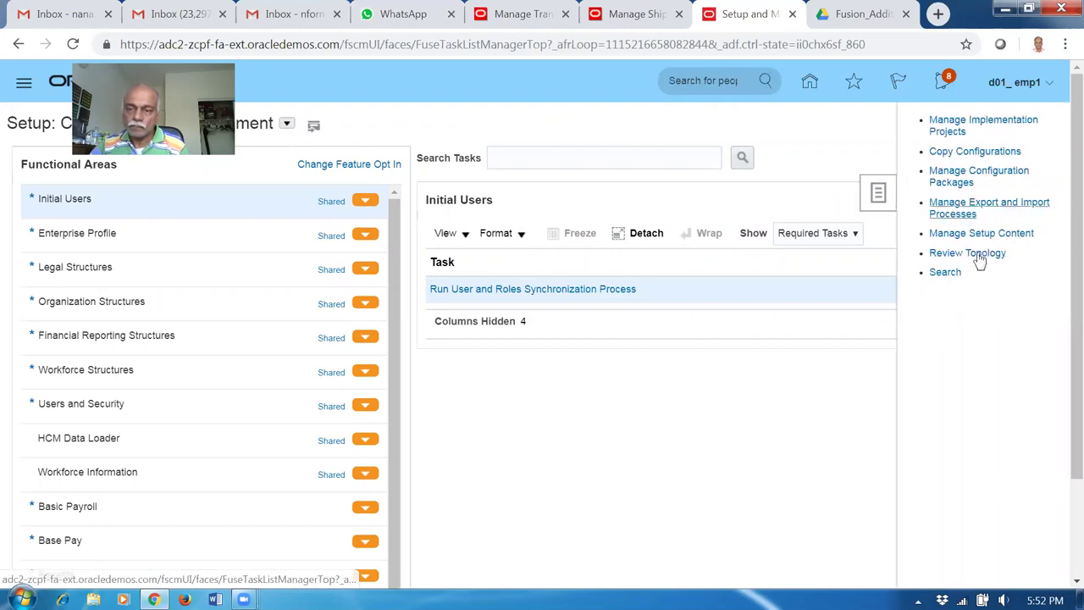
pyautogui.click(942, 272)
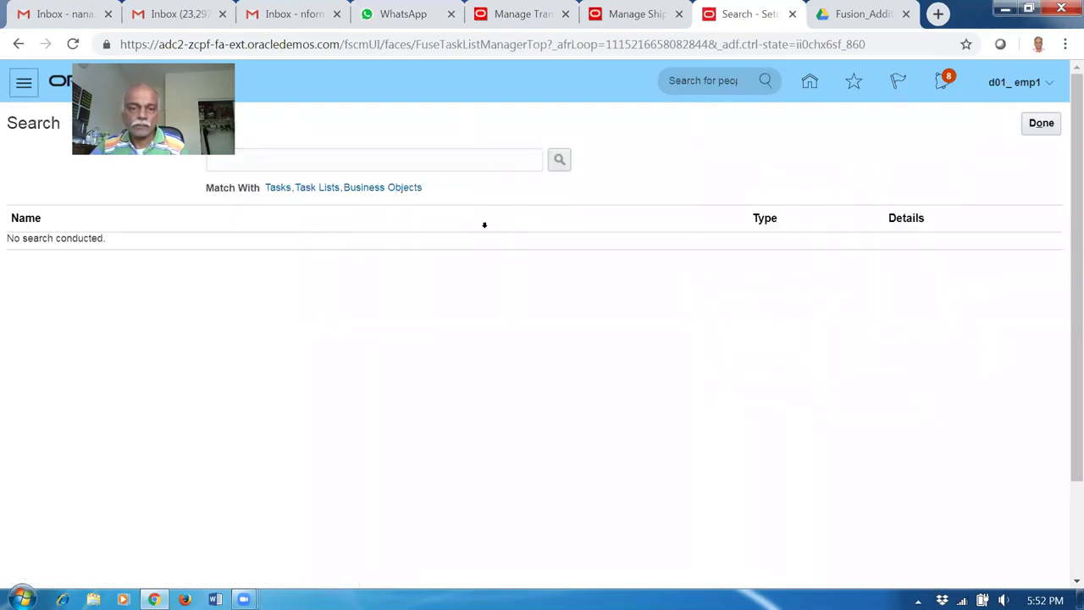
# Search the setup tasks for man%inv%org% and open Manage Inventory Organizations.
pyautogui.click(473, 153)
pyautogui.write('man%inv%org%')
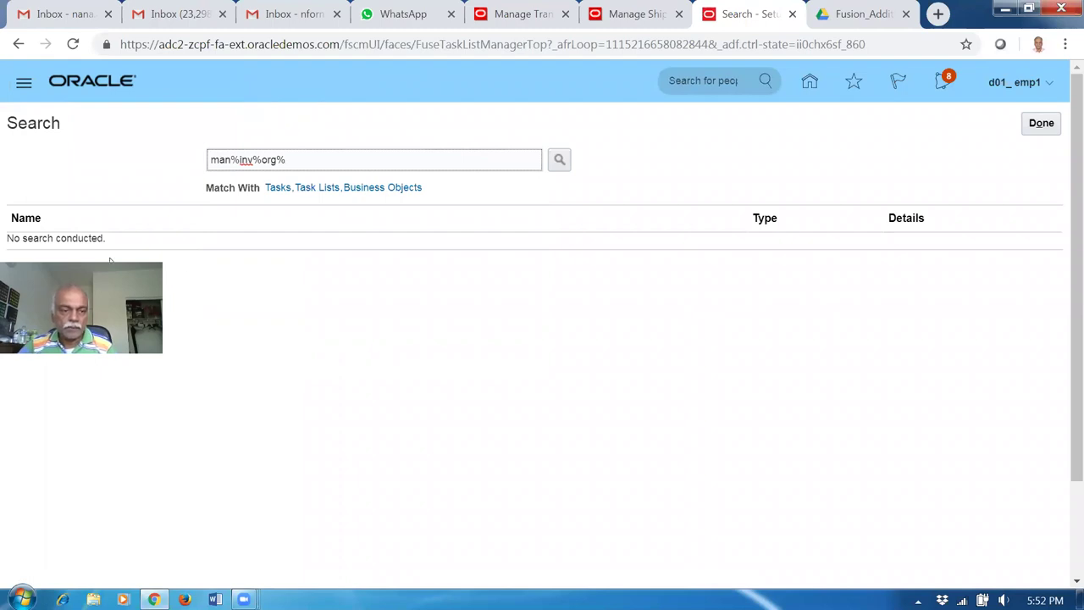
pyautogui.press('Return')
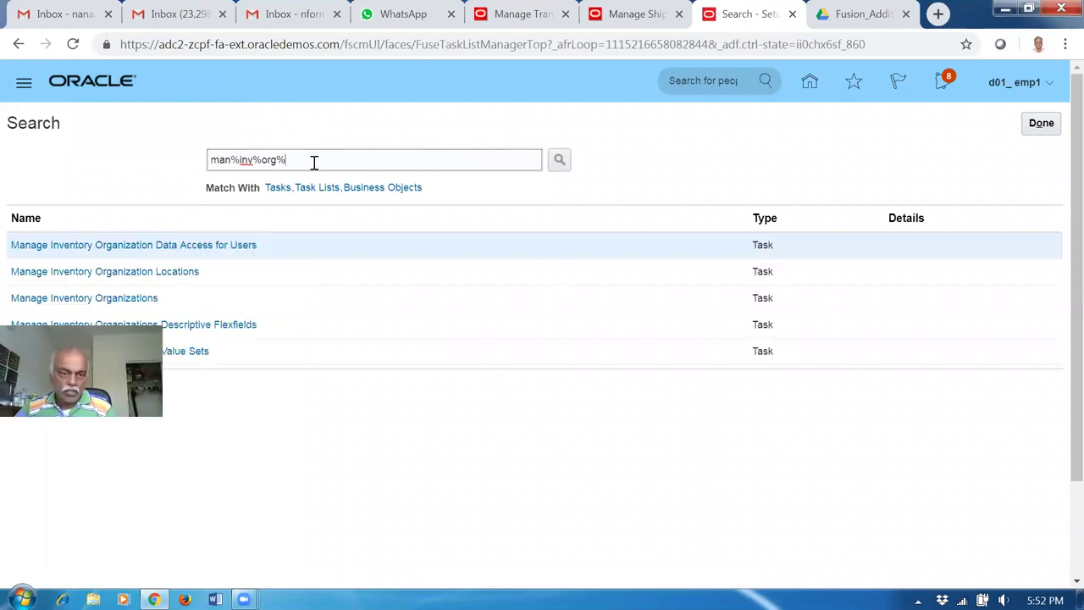
pyautogui.click(111, 298)
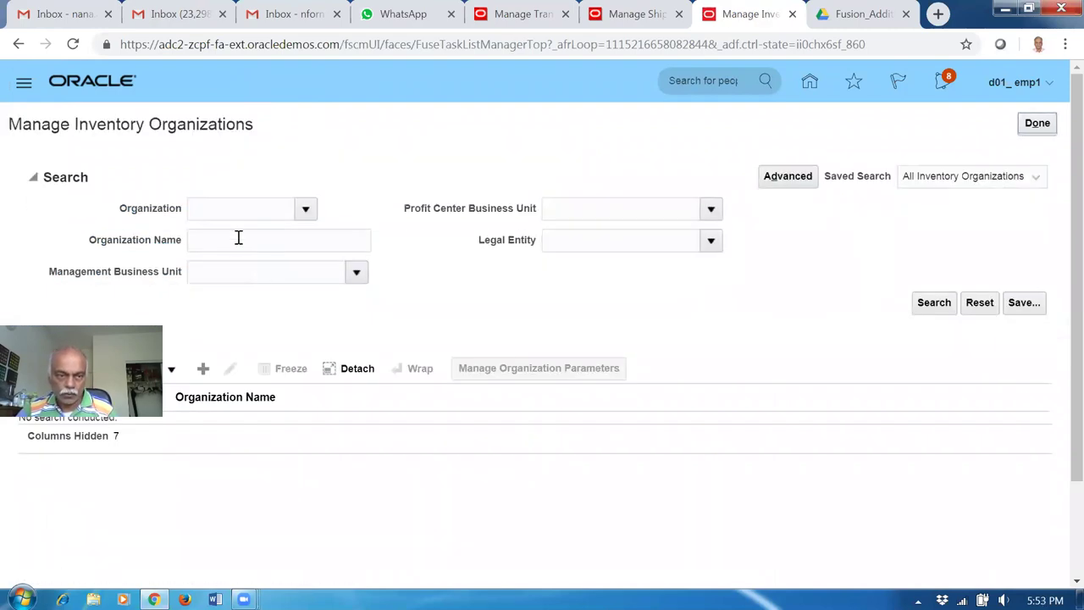
# Try to search for the inventory organization by the organization name D011.
pyautogui.click(238, 239)
pyautogui.write('D011')
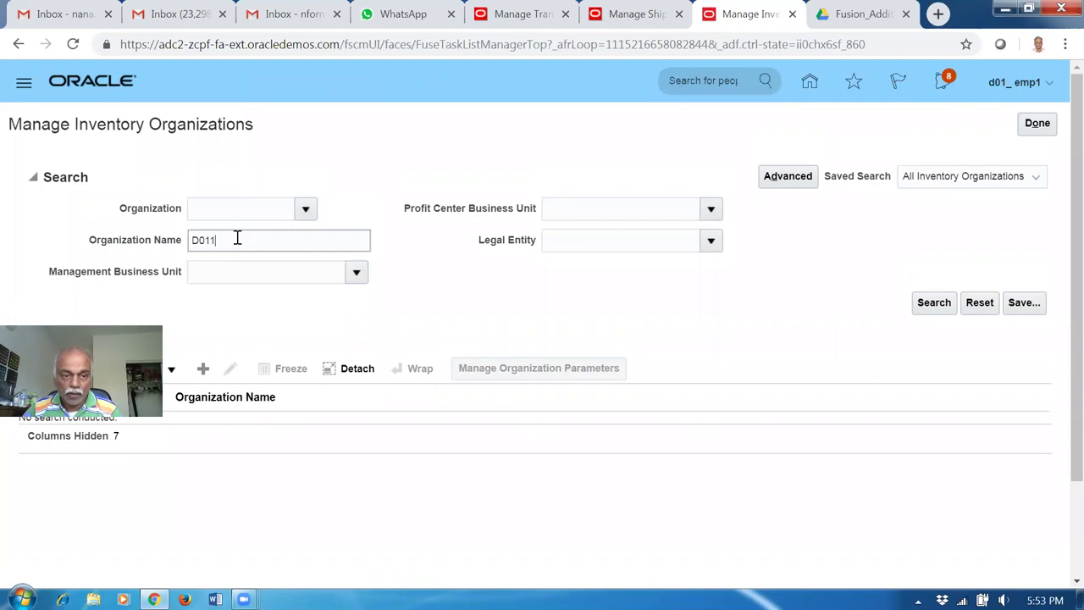
pyautogui.press('Tab')
pyautogui.click(934, 309)
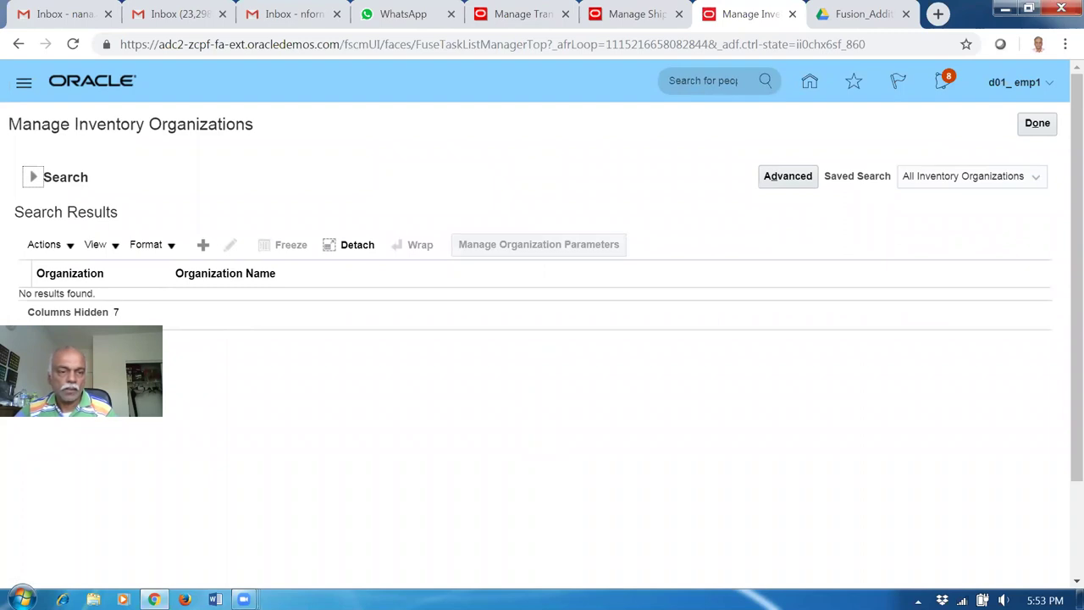
# Shorten the organization name criterion to D01 and repeat the inventory organization search.
pyautogui.click(38, 181)
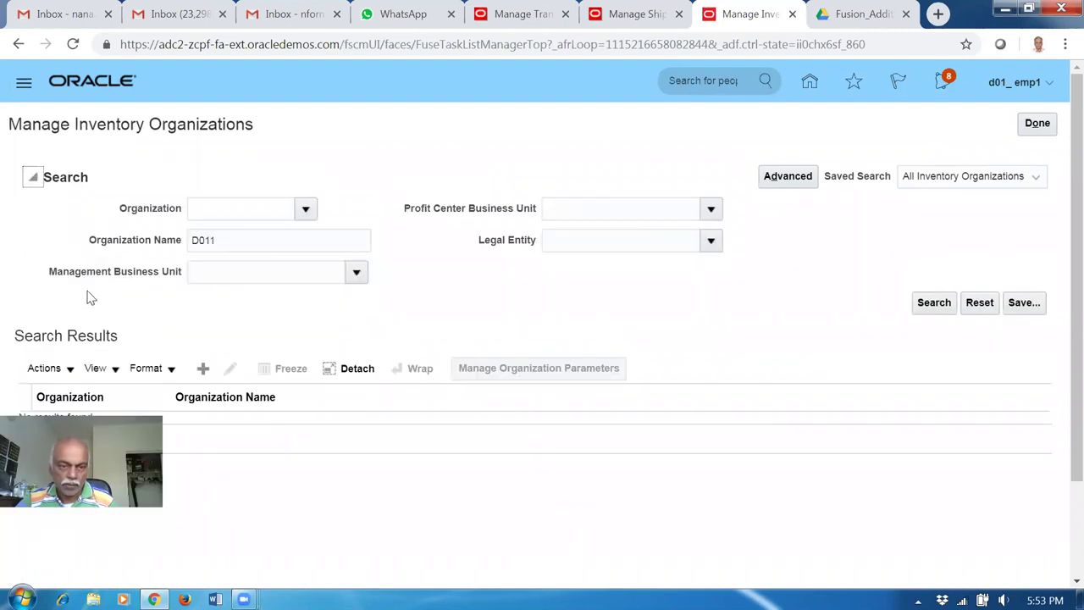
pyautogui.click(258, 241)
pyautogui.press('BackSpace')
pyautogui.click(942, 308)
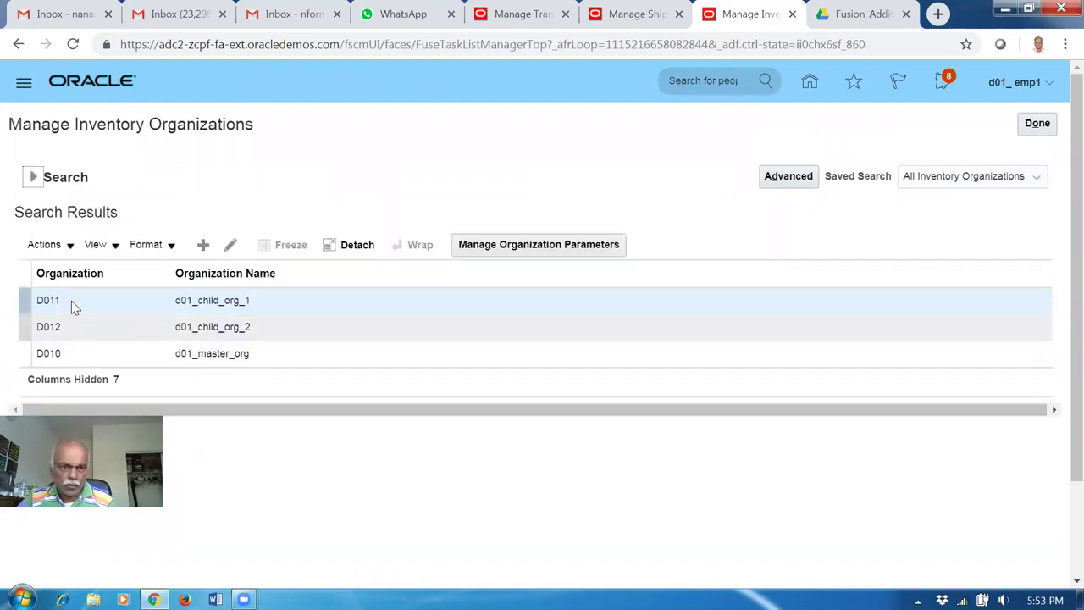
# Open organization D011 for editing, proceed to its organization parameters and examine the general settings.
pyautogui.click(229, 245)
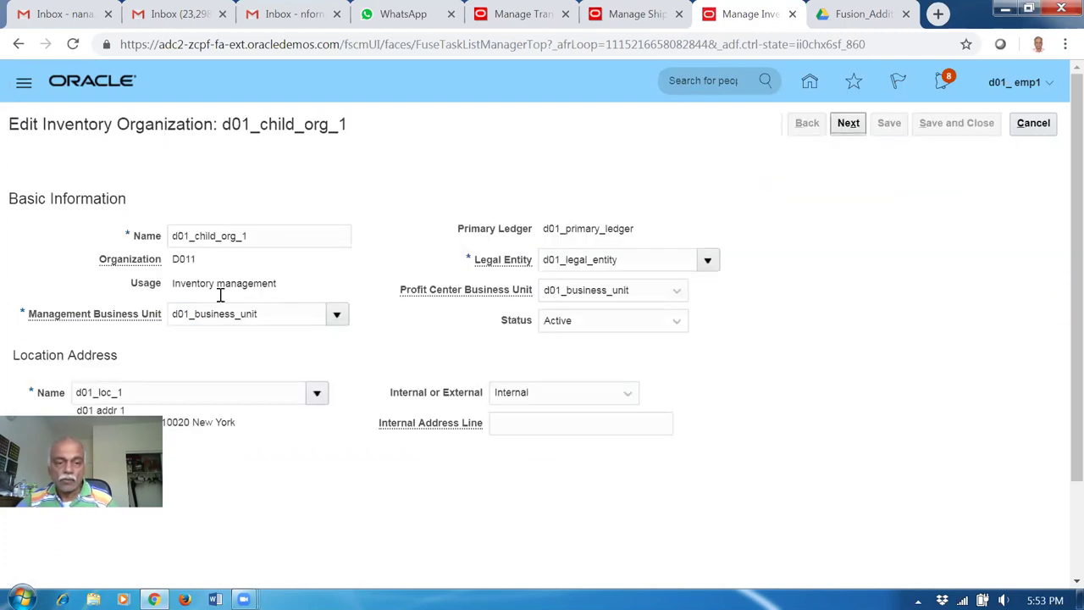
pyautogui.click(854, 130)
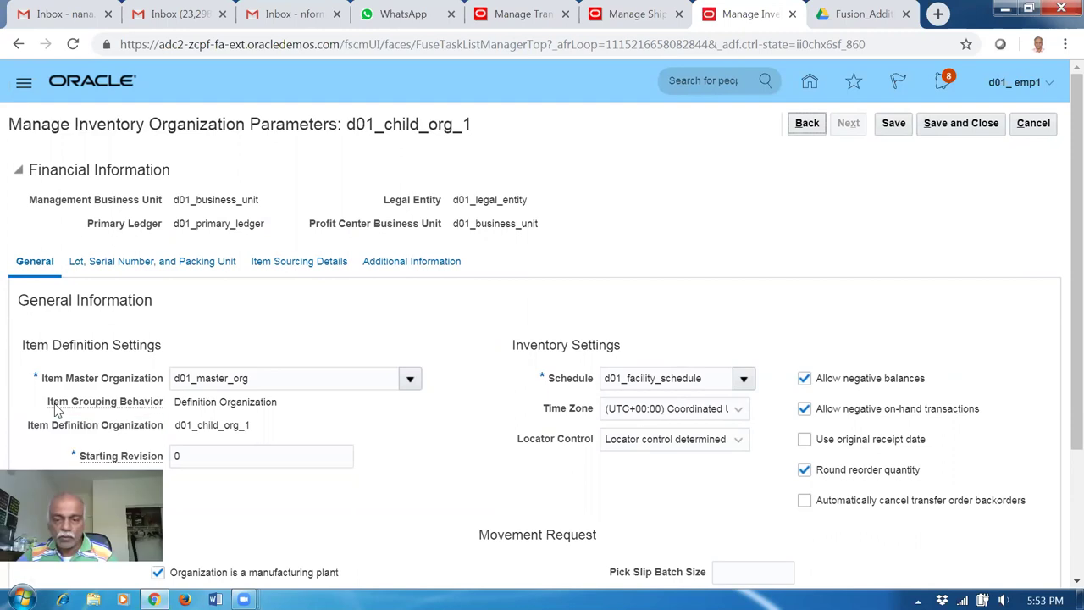
pyautogui.scroll(-1, 864, 399)
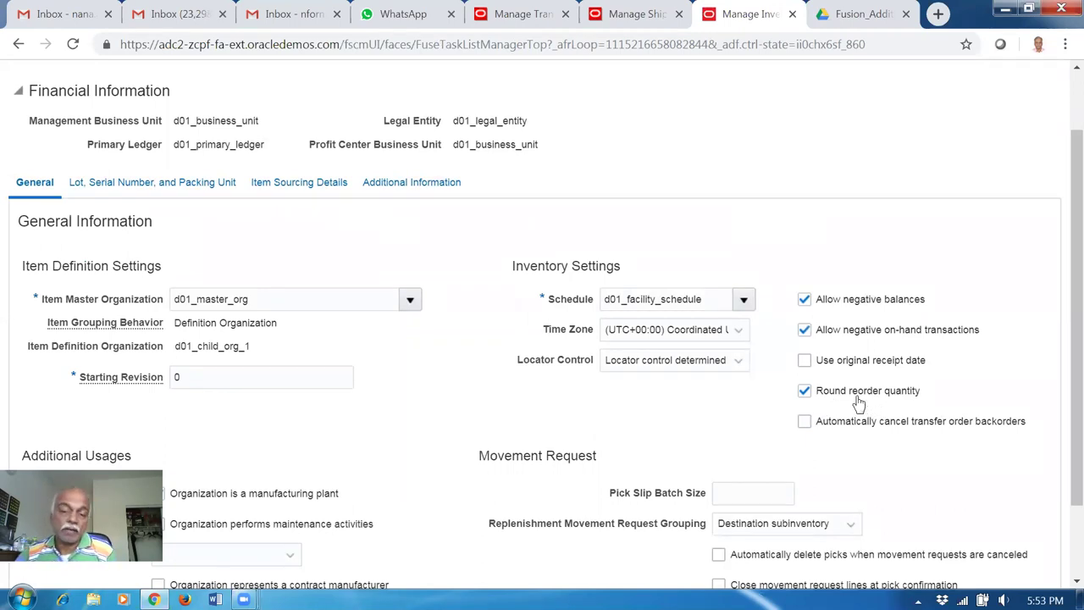
# Toggle Round reorder quantity off and back on, and review the movement request settings of D011.
pyautogui.click(805, 394)
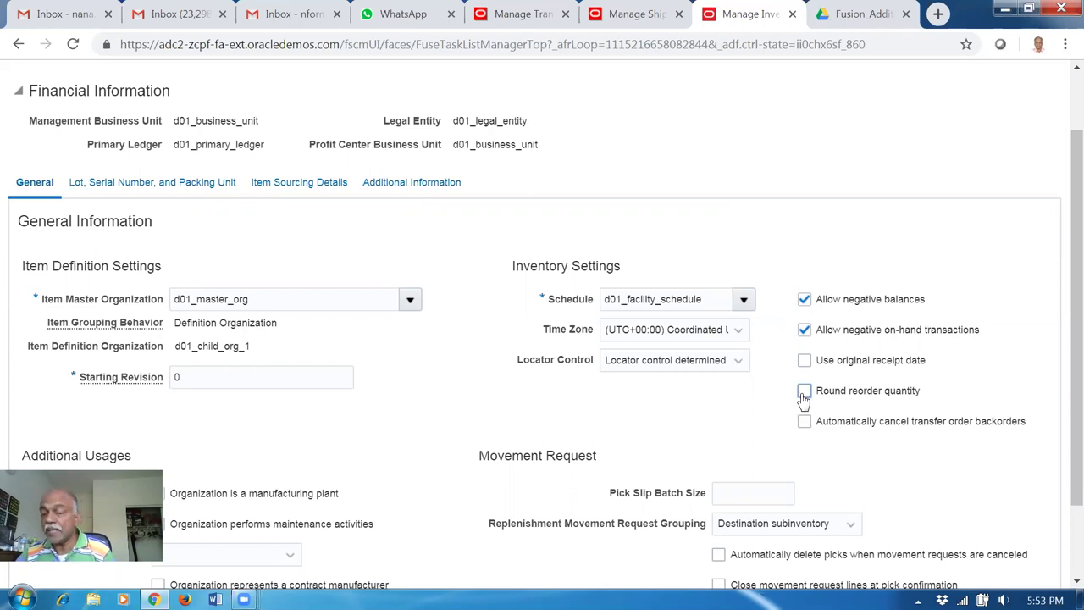
pyautogui.click(804, 394)
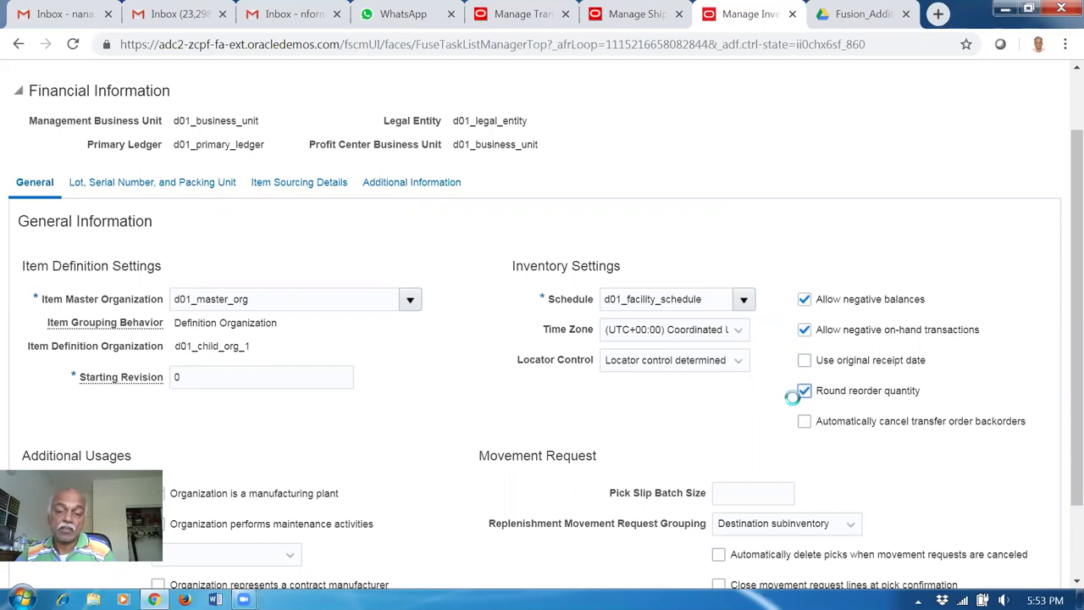
pyautogui.scroll(-2, 1059, 424)
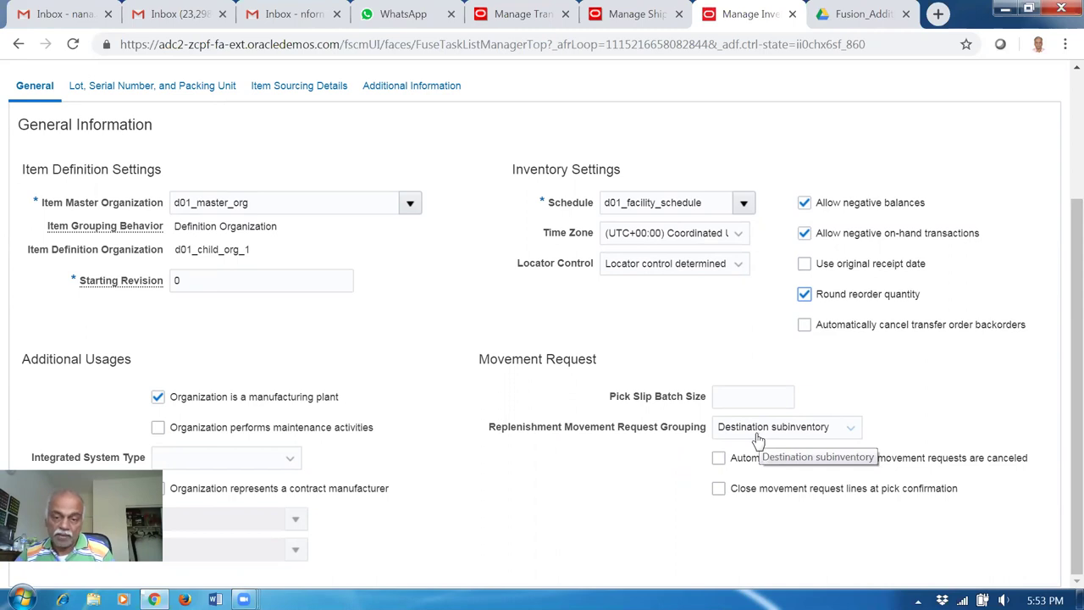
# Examine D011's lot control and serial number generation parameters, including the choices for System Selects Serial Numbers.
pyautogui.click(117, 87)
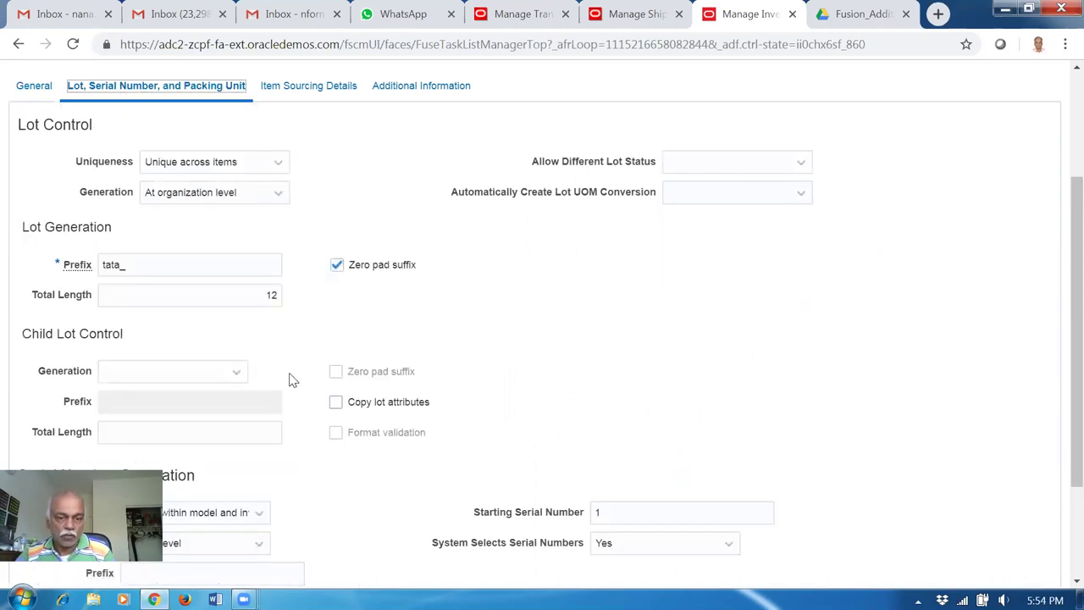
pyautogui.scroll(-2, 288, 380)
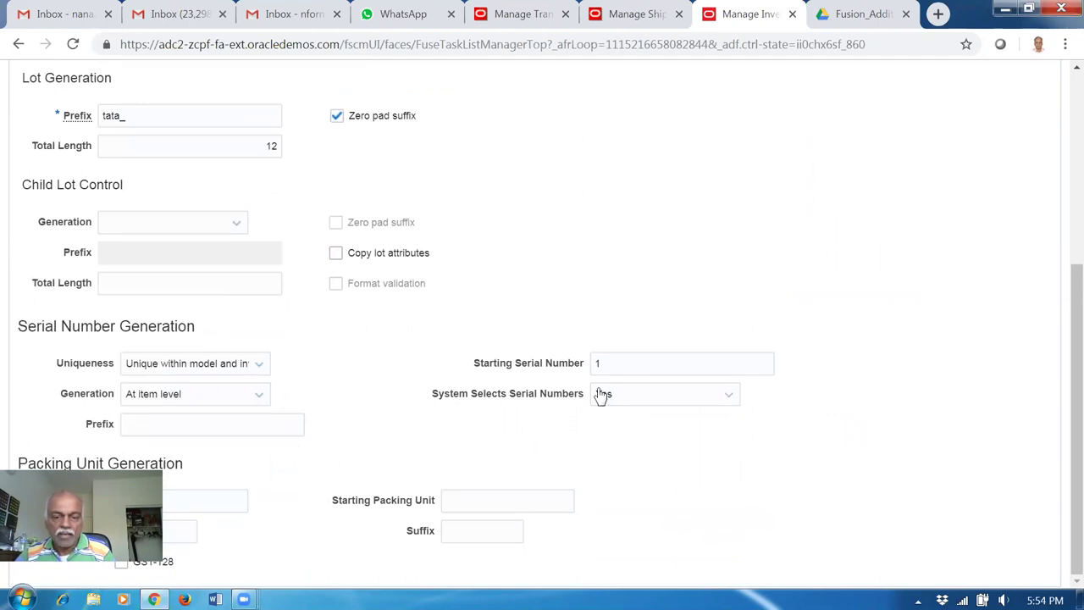
pyautogui.click(642, 401)
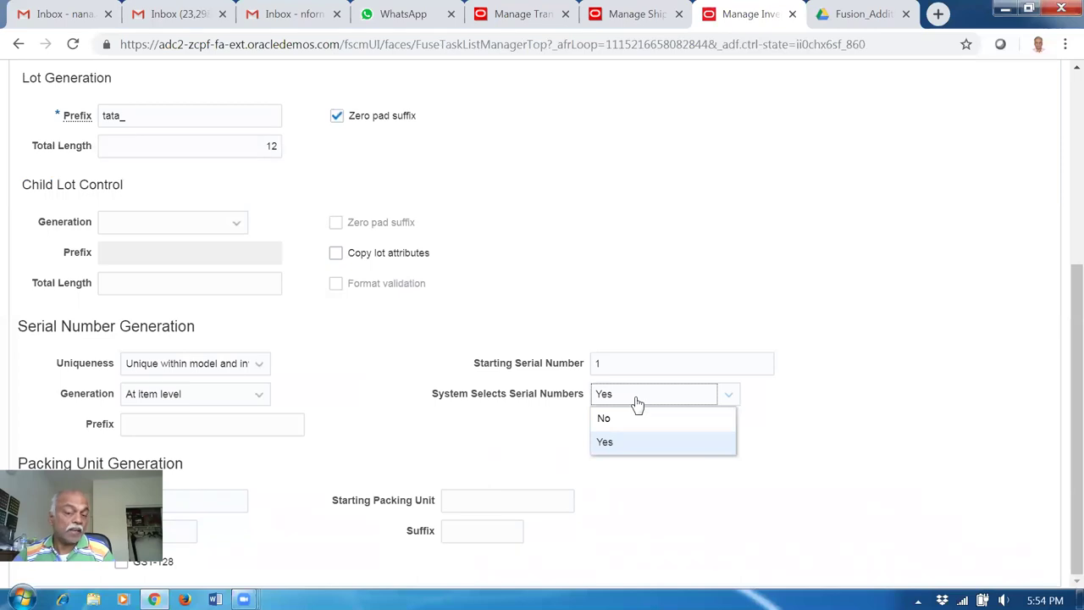
pyautogui.click(638, 404)
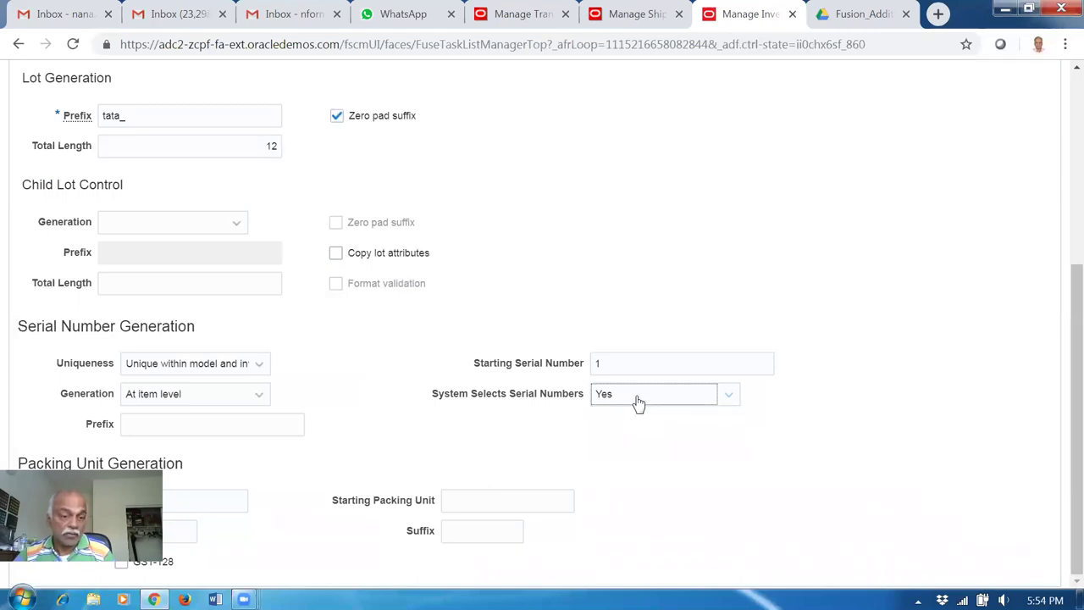
pyautogui.scroll(2, 651, 281)
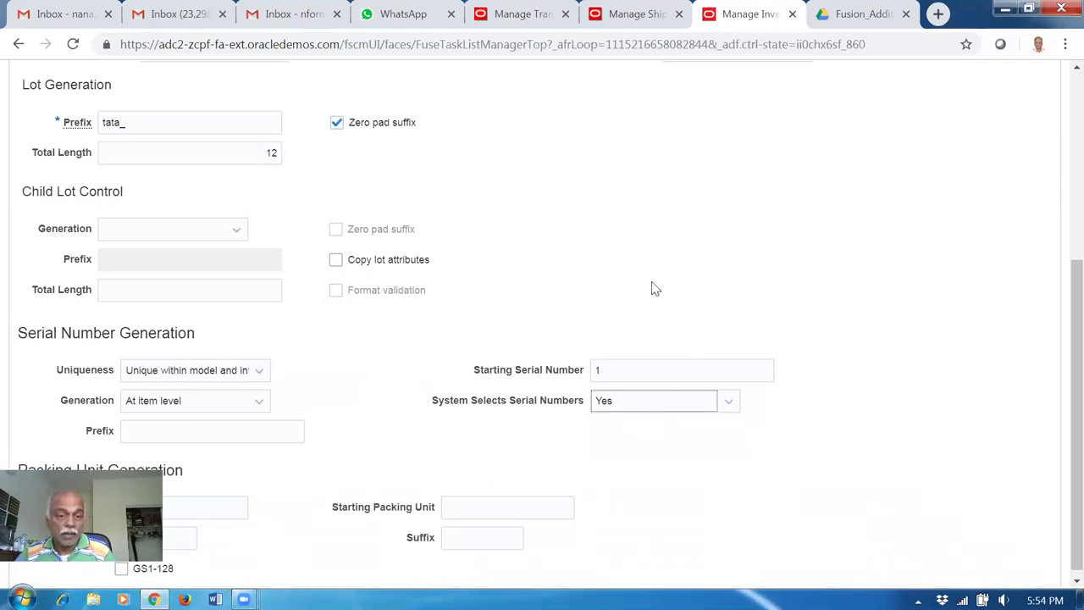
# Examine the default picking rule in D011's item sourcing details and leave the organization parameters without saving.
pyautogui.click(302, 115)
pyautogui.click(271, 218)
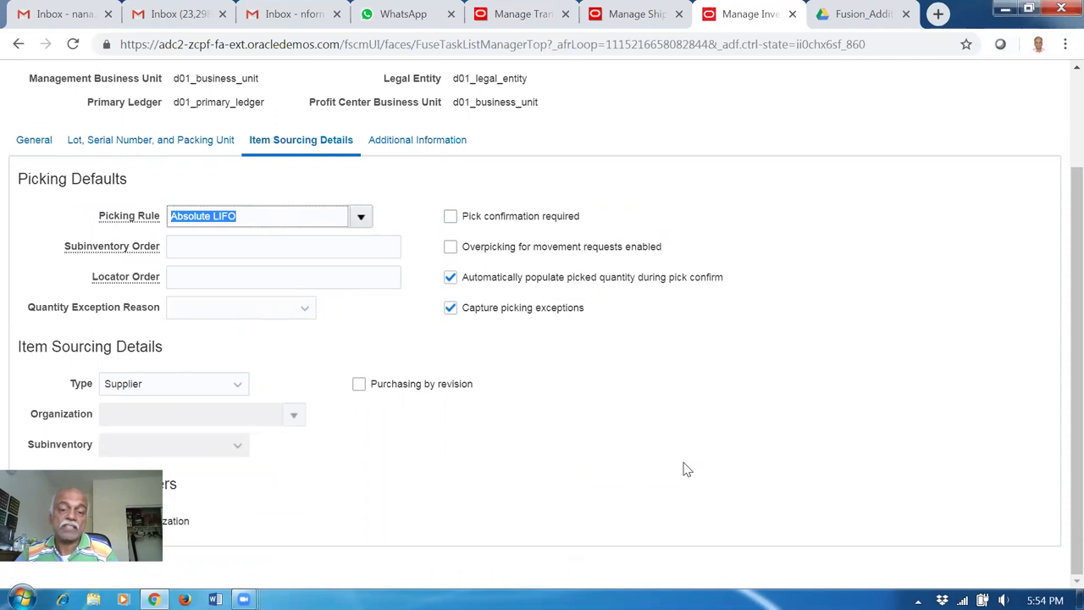
pyautogui.click(662, 446)
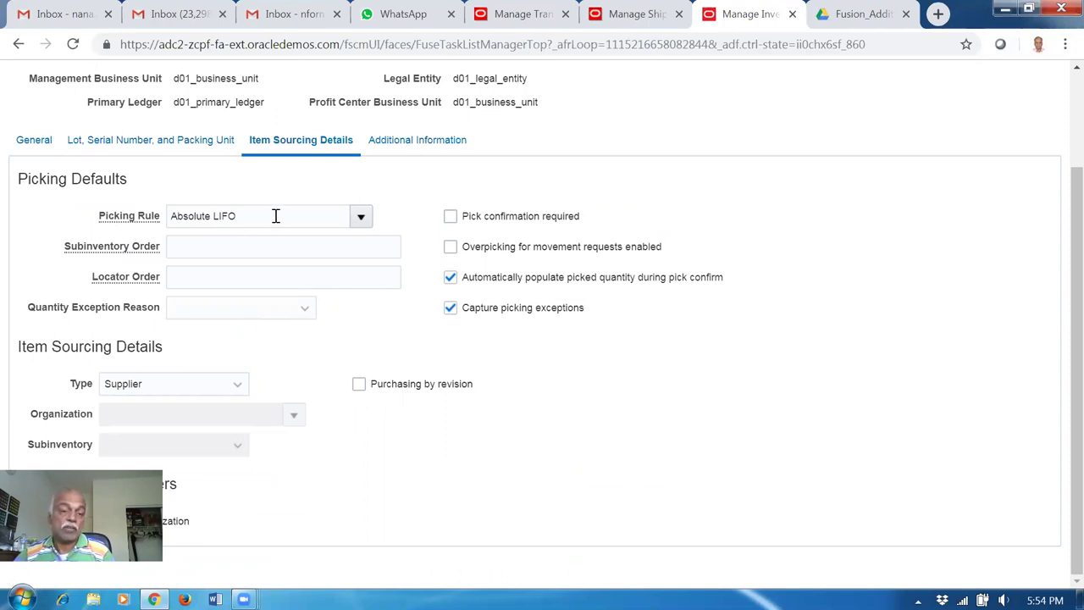
pyautogui.moveTo(274, 216); pyautogui.dragTo(99, 225)
pyautogui.click(737, 470)
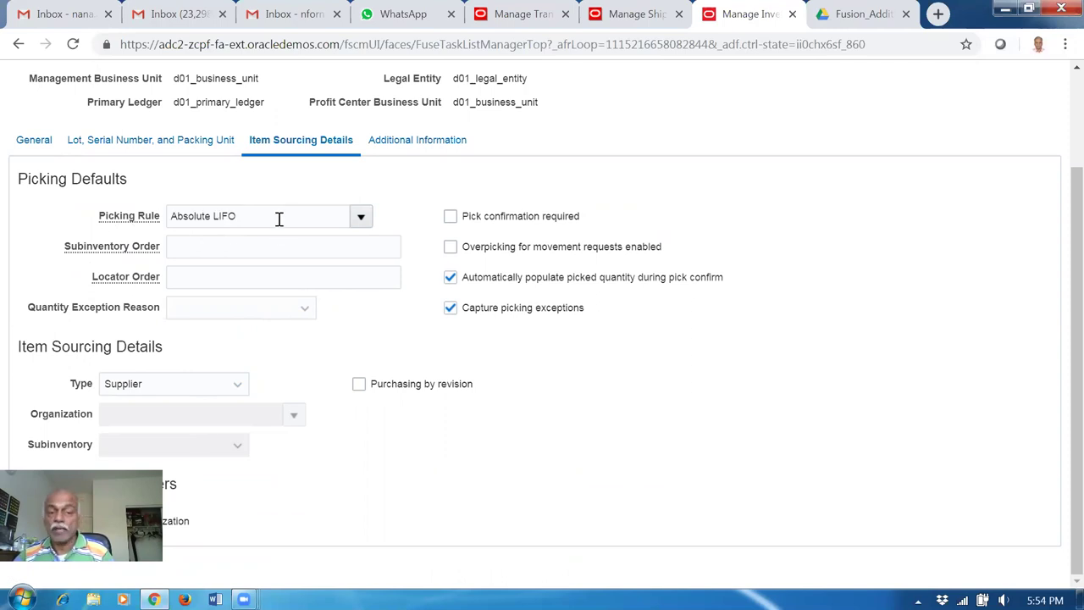
pyautogui.moveTo(273, 213); pyautogui.dragTo(44, 224)
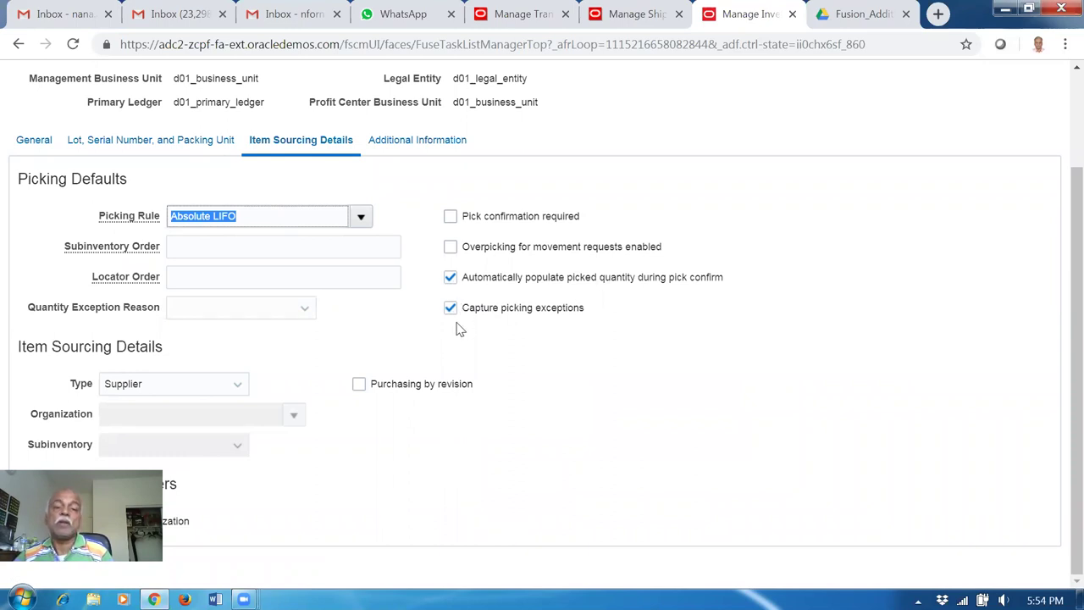
pyautogui.click(668, 428)
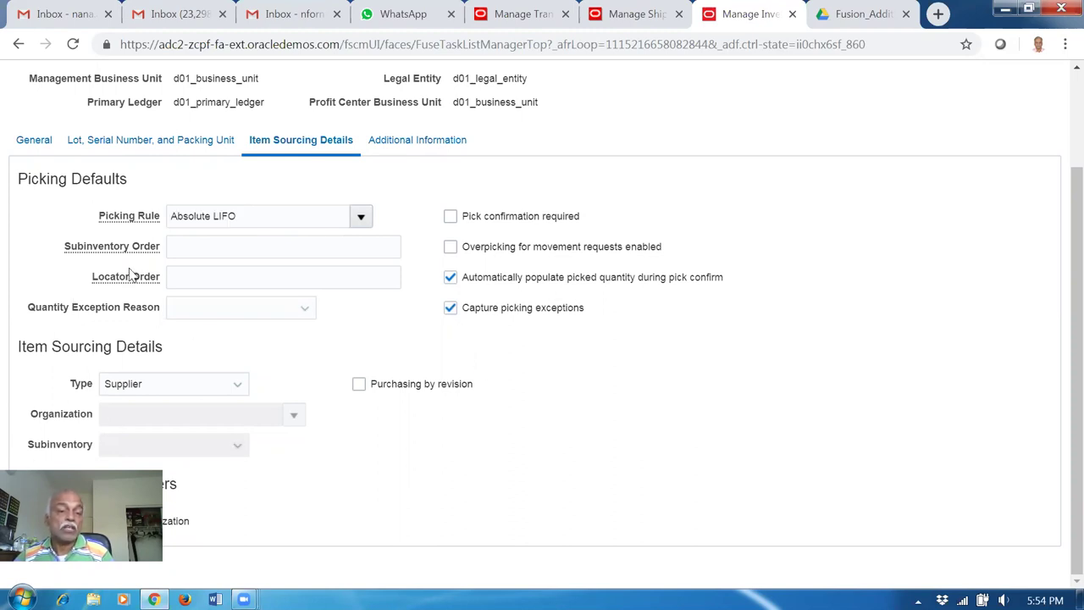
pyautogui.moveTo(292, 222); pyautogui.dragTo(127, 221)
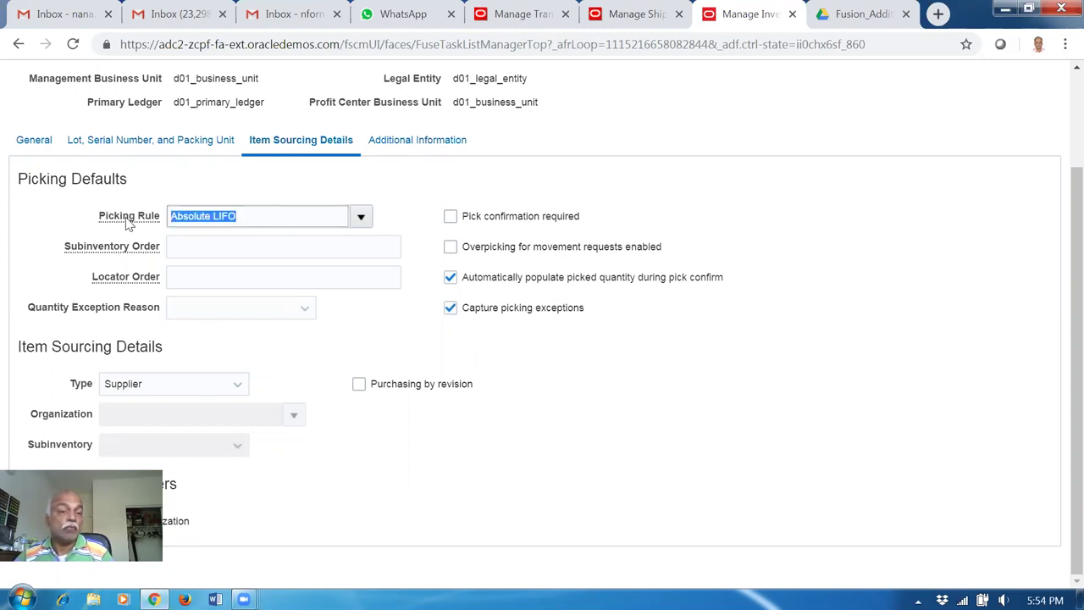
pyautogui.click(627, 423)
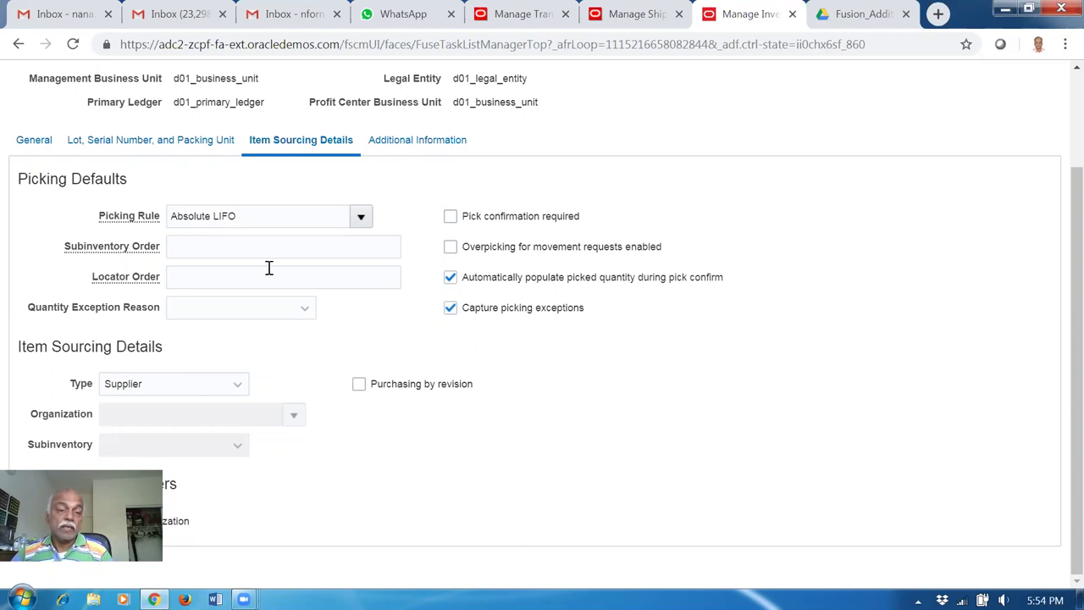
pyautogui.moveTo(263, 217); pyautogui.dragTo(179, 210)
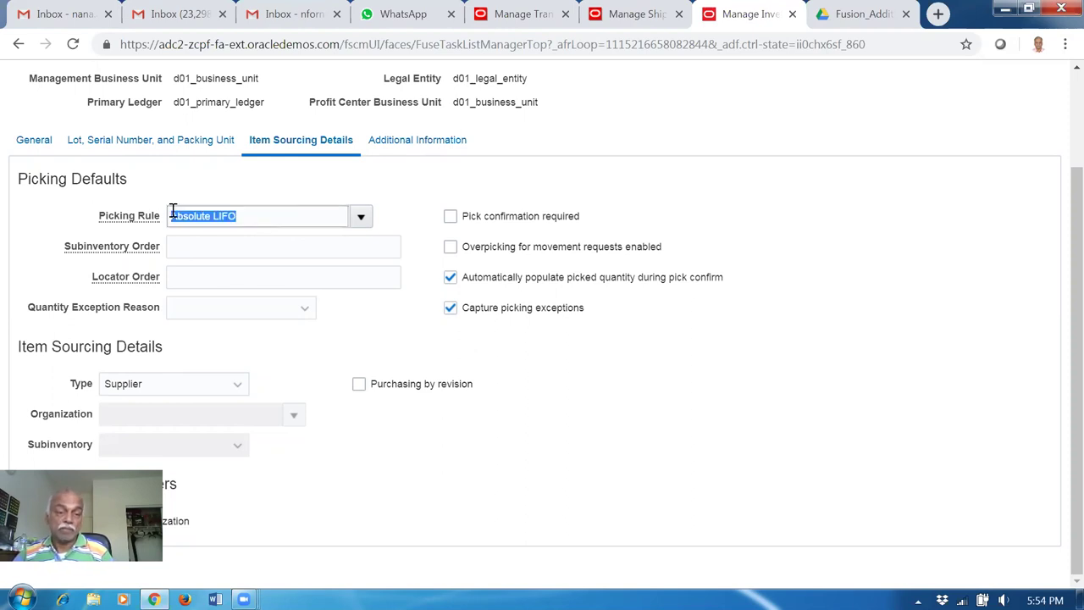
pyautogui.click(693, 405)
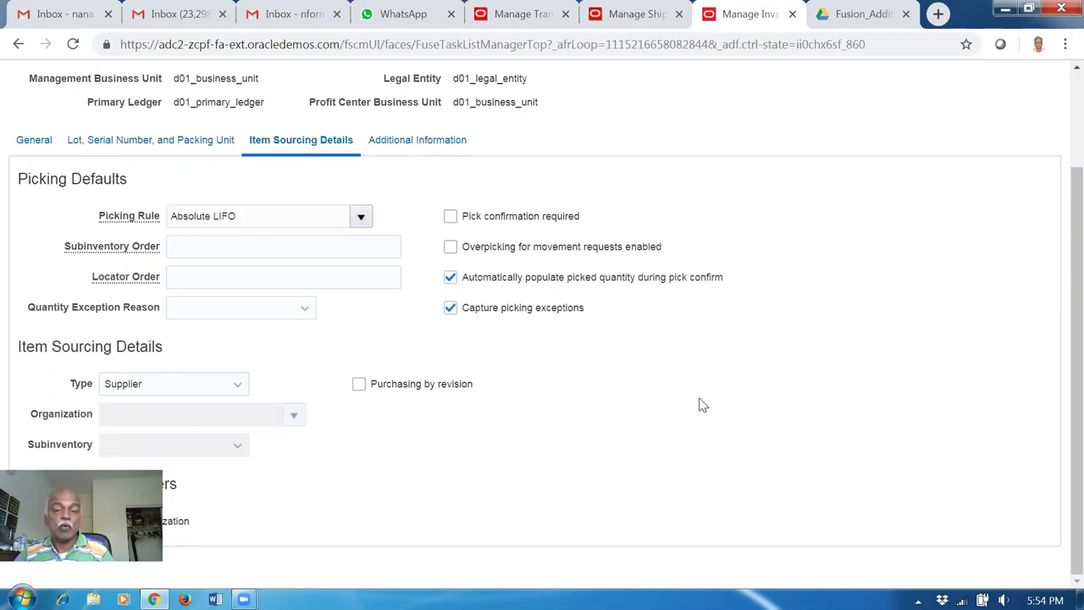
pyautogui.moveTo(1061, 305); pyautogui.dragTo(1062, 222)
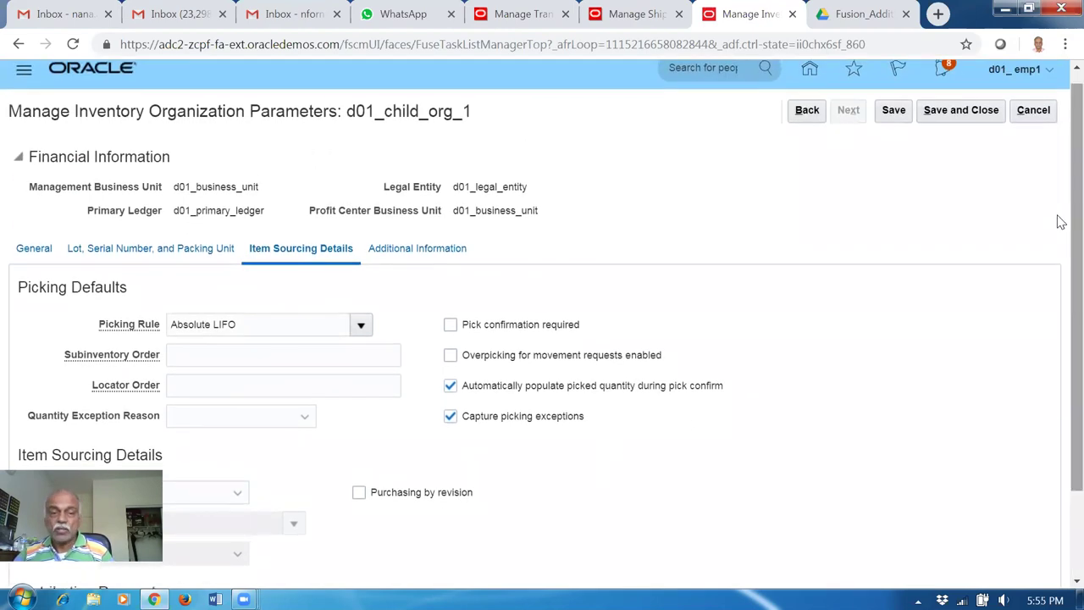
pyautogui.click(1033, 110)
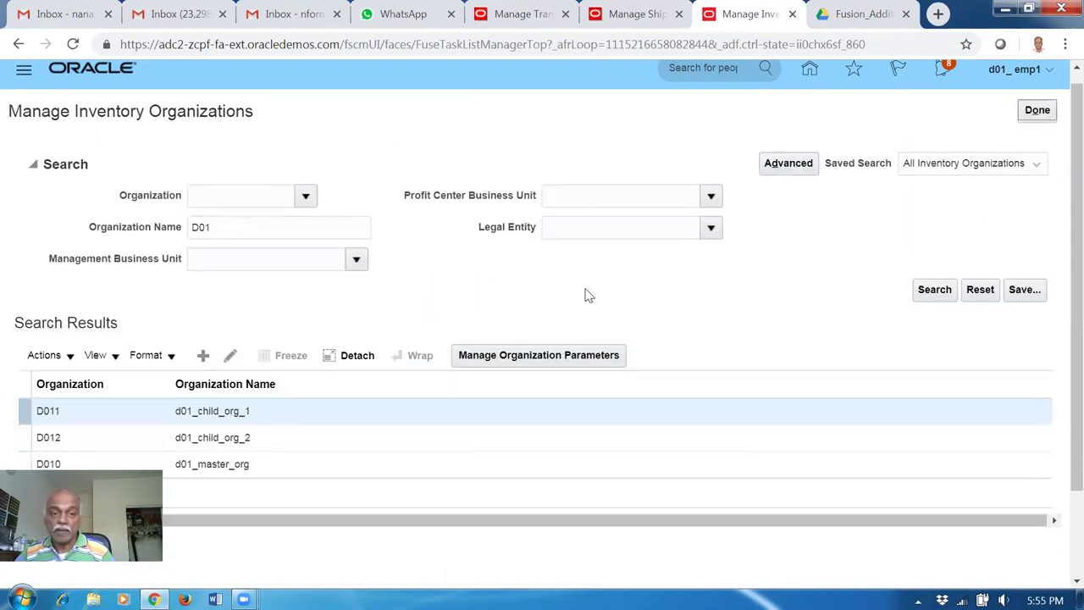
# Return to the test_complex_TO shipment line of the transfer order and save and close it.
pyautogui.click(627, 14)
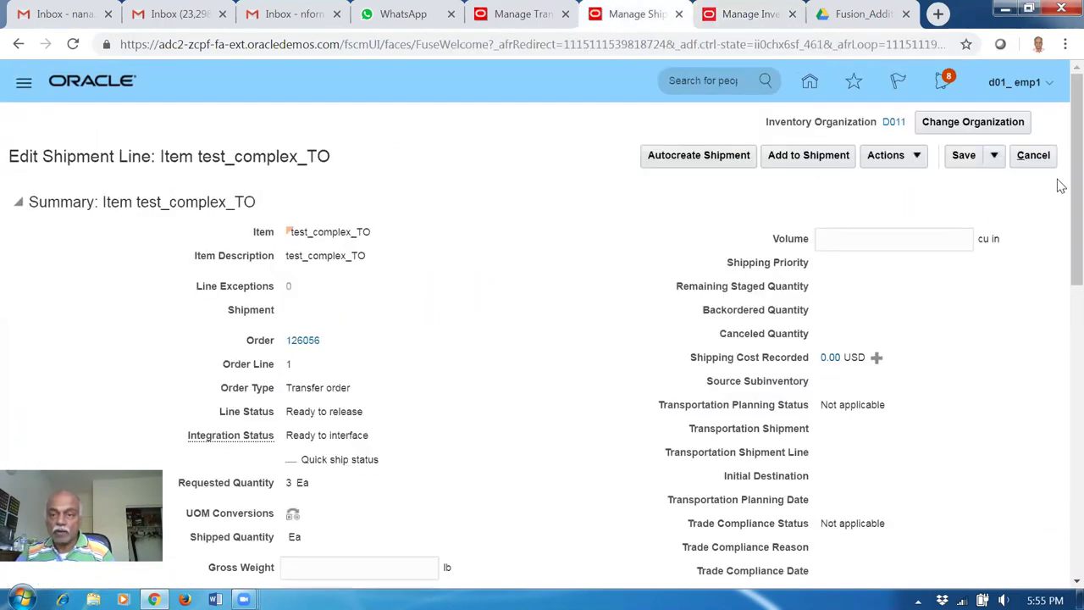
pyautogui.click(995, 157)
pyautogui.click(1000, 181)
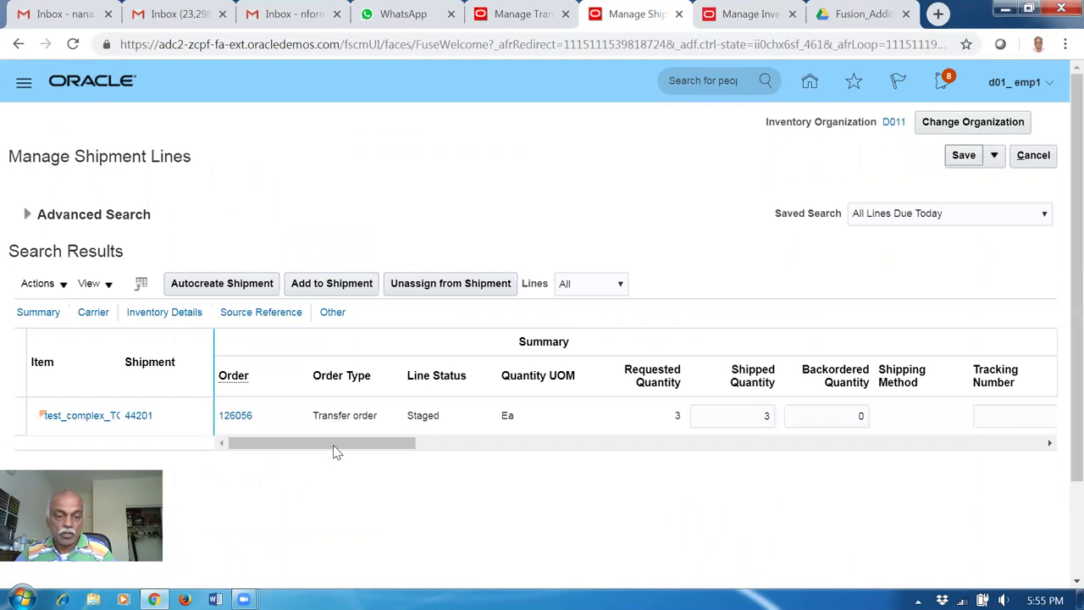
# Examine the lot and the serial numbers recorded for the test_complex_TO shipment line, and return to the shipment lines.
pyautogui.moveTo(258, 451); pyautogui.dragTo(439, 460)
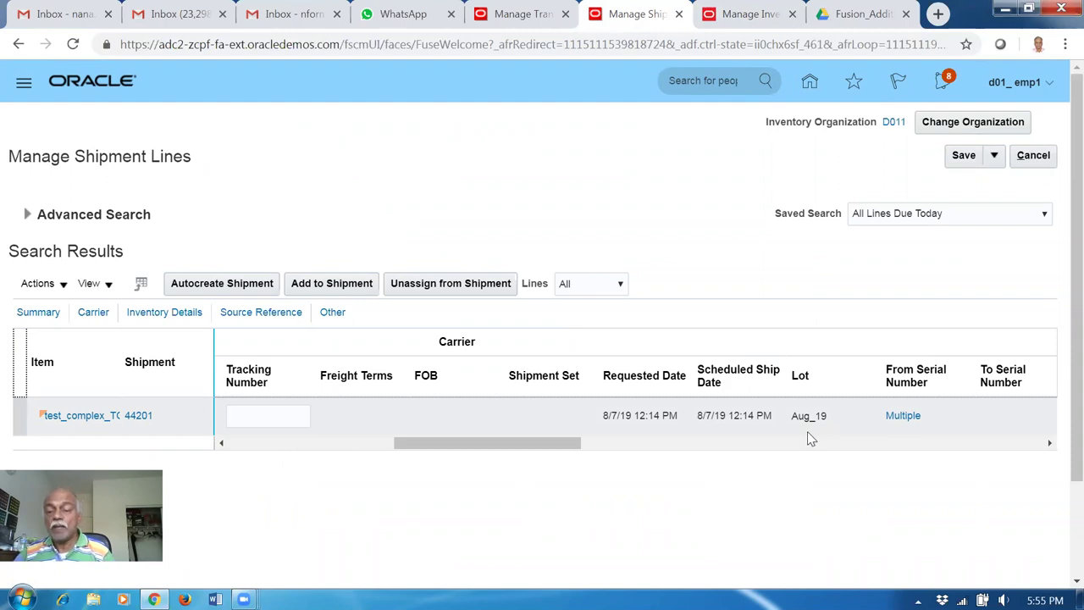
pyautogui.moveTo(488, 449); pyautogui.dragTo(500, 457)
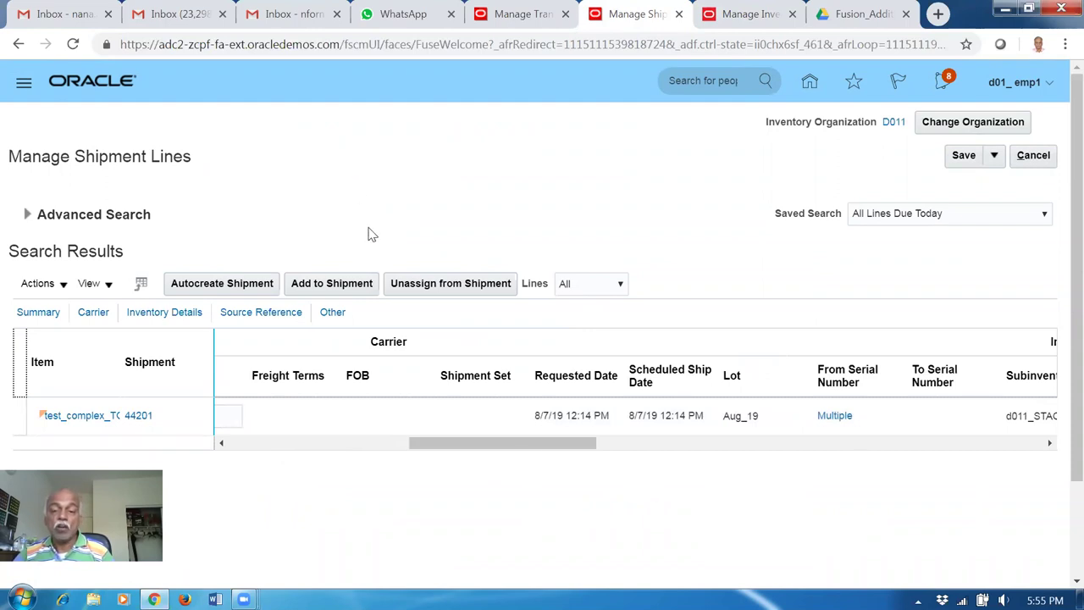
pyautogui.moveTo(440, 454); pyautogui.dragTo(452, 454)
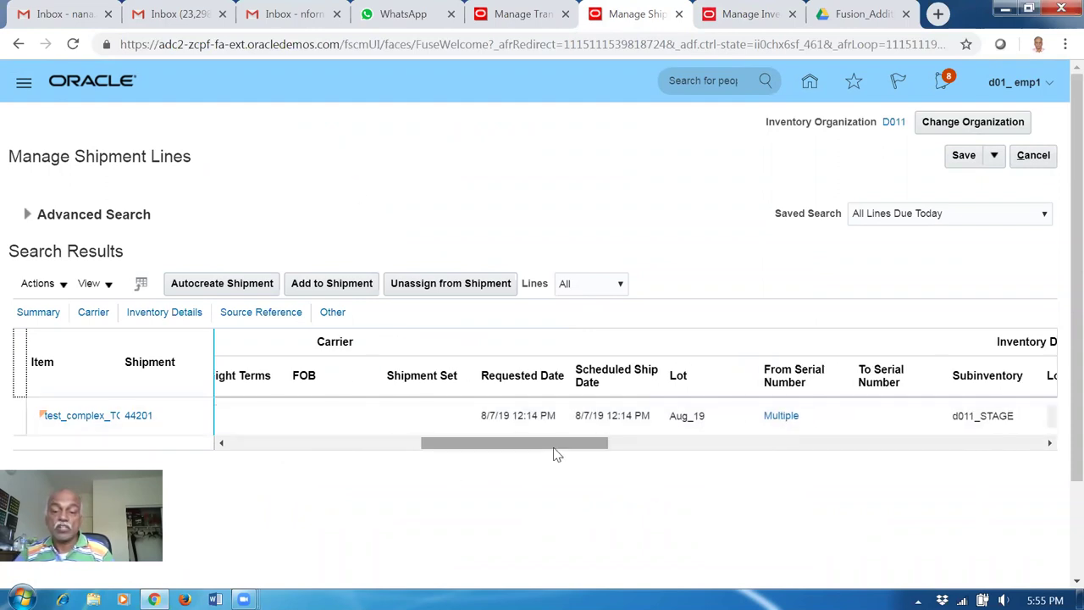
pyautogui.click(780, 416)
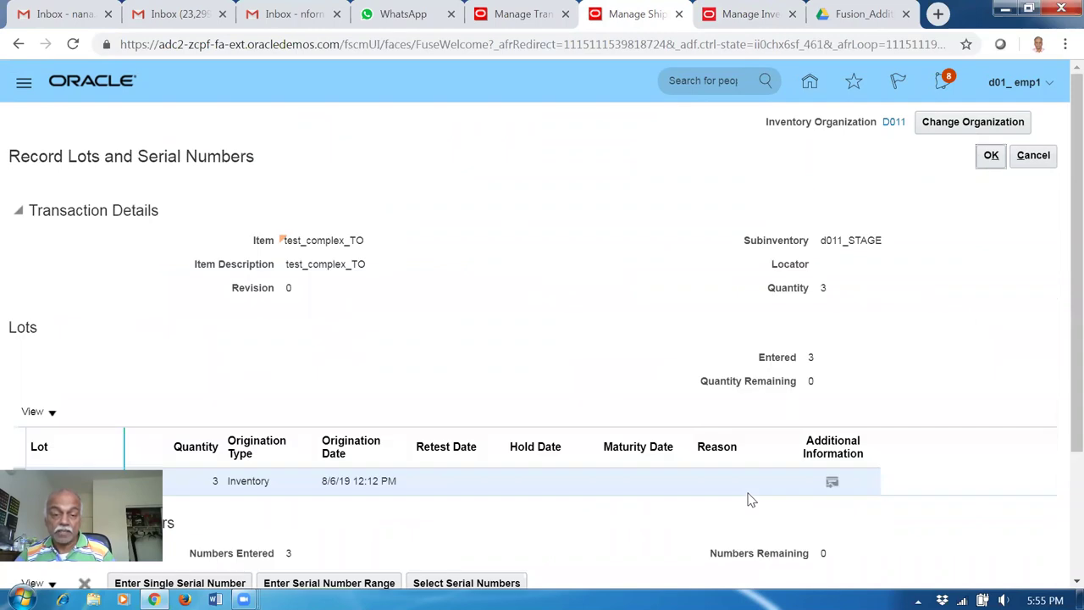
pyautogui.scroll(-2, 685, 431)
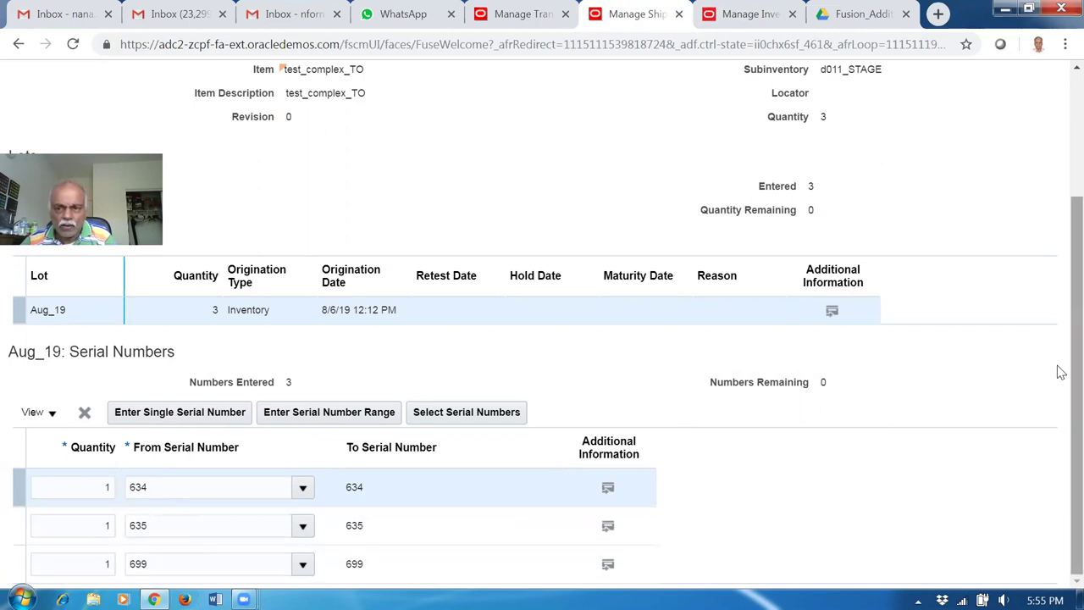
pyautogui.moveTo(1061, 373); pyautogui.dragTo(1062, 252)
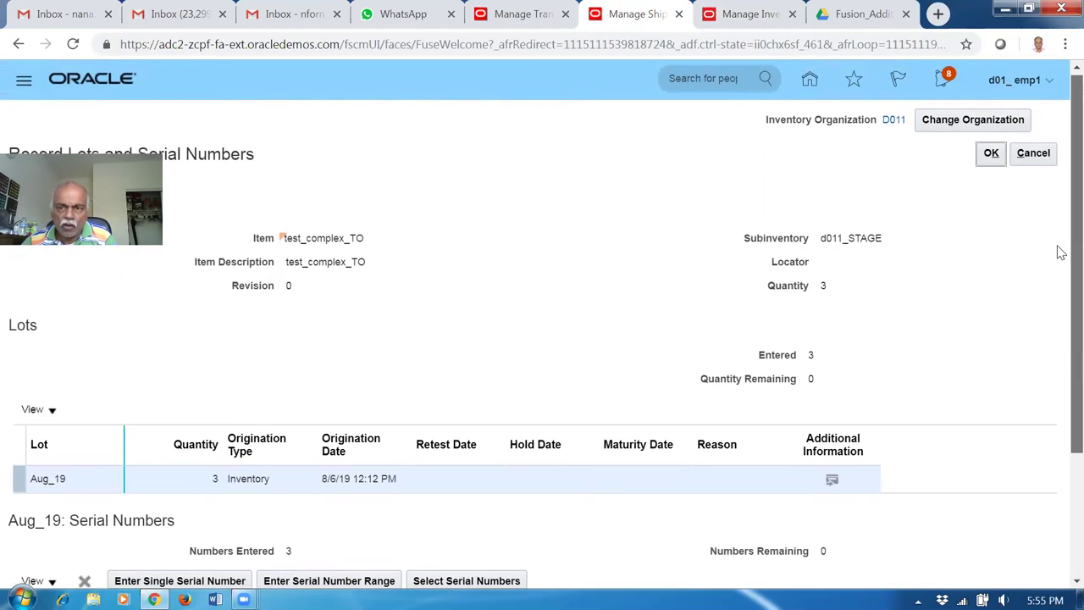
pyautogui.click(990, 153)
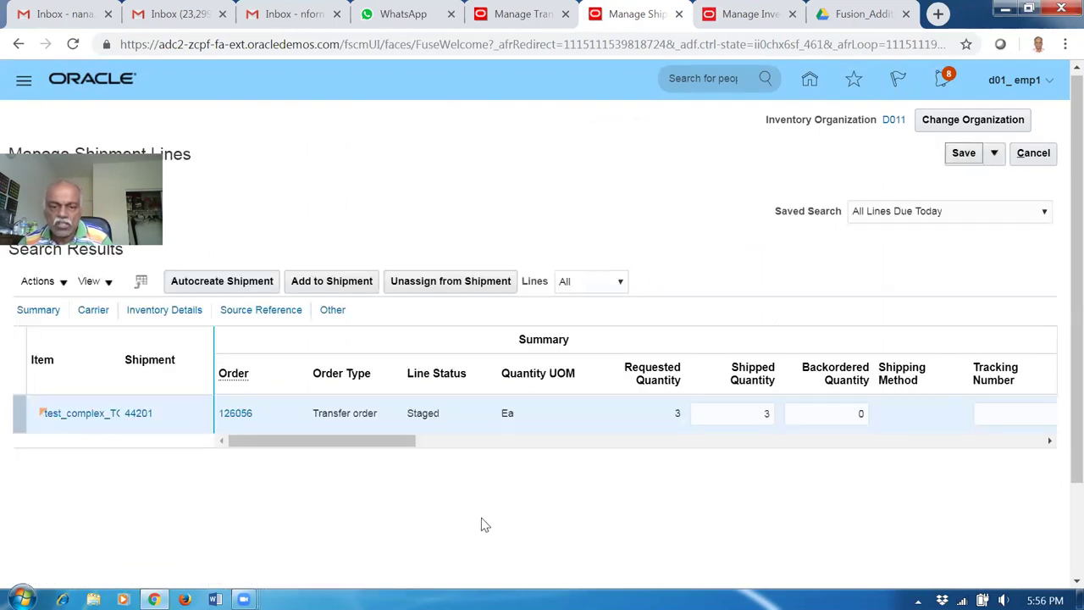
# Set the shipped quantity of the test_complex_TO shipment line to 0 and save the change.
pyautogui.moveTo(381, 450)
pyautogui.mouseDown()
pyautogui.moveTo(571, 453)
pyautogui.moveTo(368, 466)
pyautogui.mouseUp()
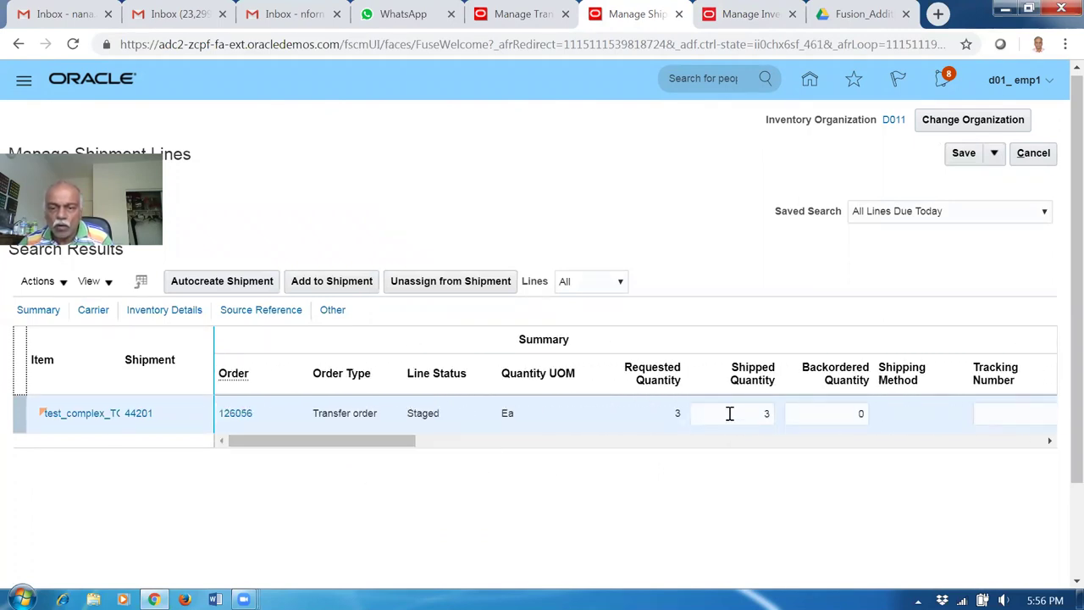
pyautogui.click(768, 414)
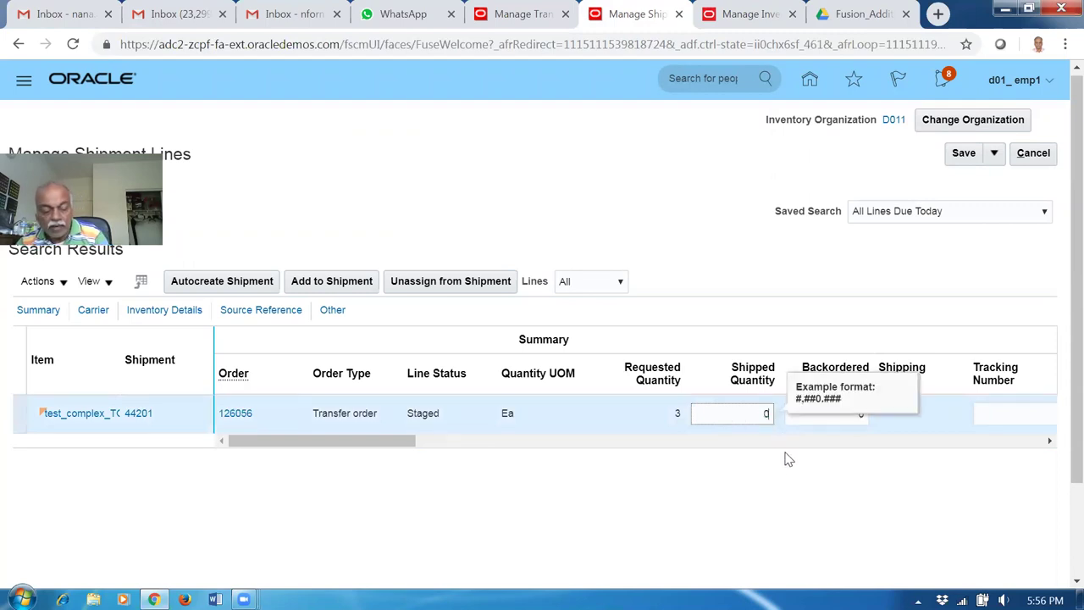
pyautogui.write('0')
pyautogui.press('Tab')
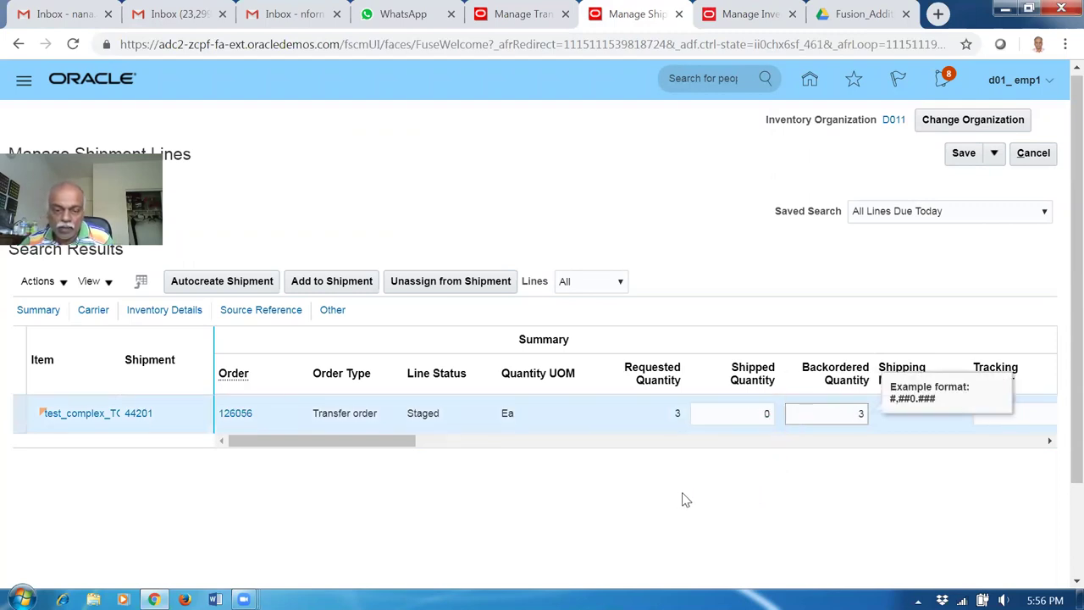
pyautogui.click(686, 499)
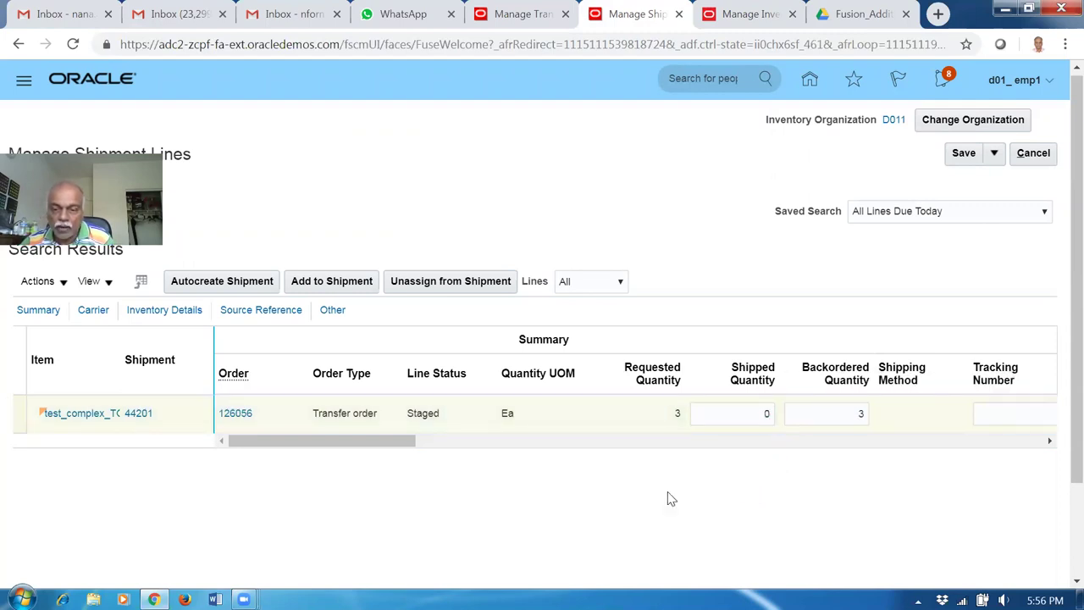
pyautogui.click(969, 157)
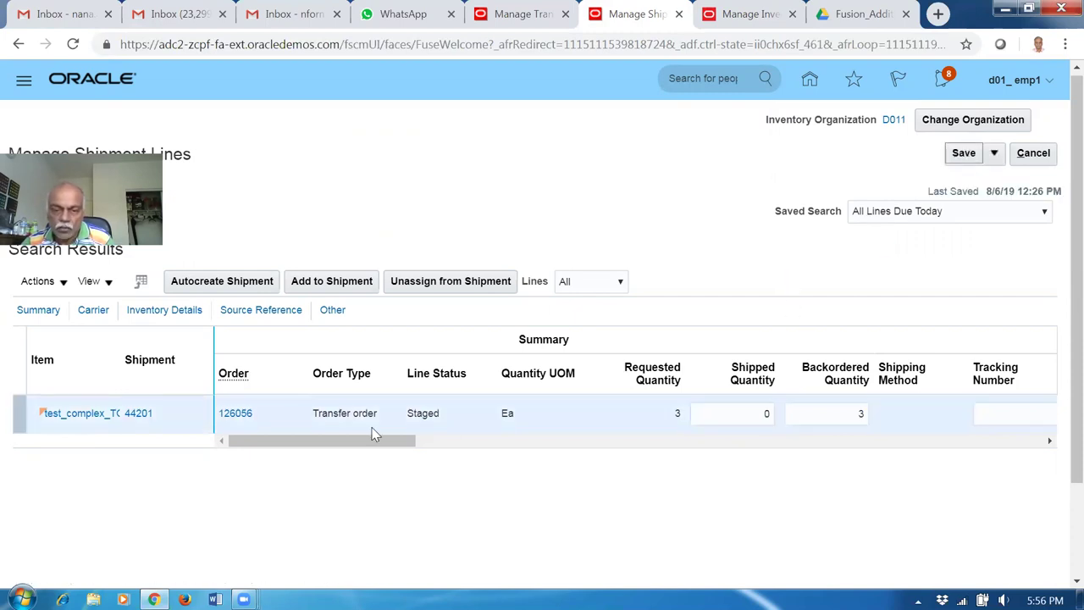
# Open the shipment of the staged test_complex_TO transfer order line and review its quantity, lot and subinventory details.
pyautogui.moveTo(356, 444); pyautogui.dragTo(613, 460)
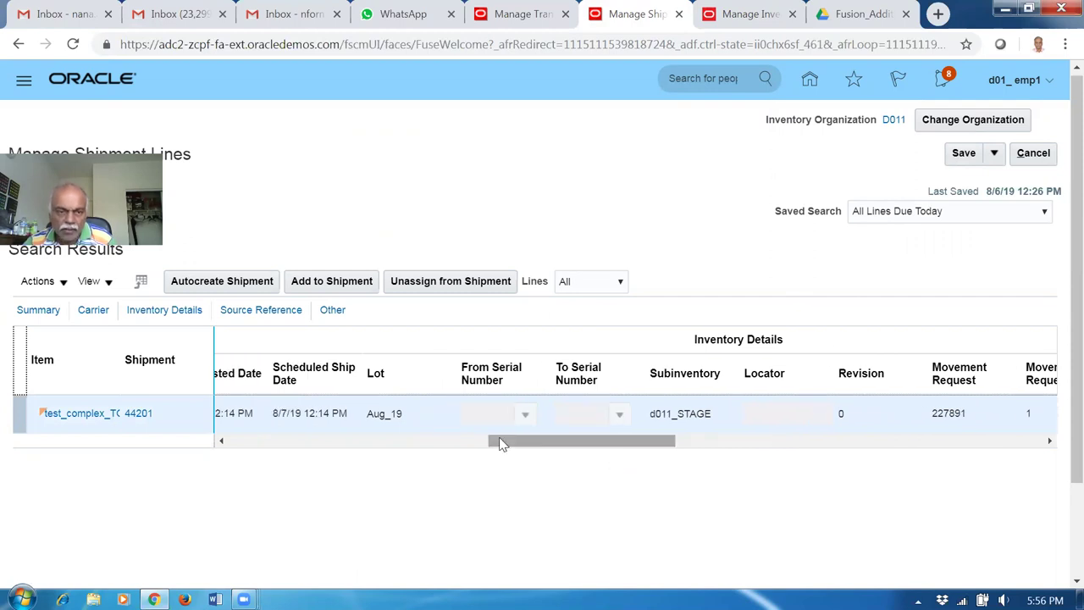
pyautogui.click(137, 413)
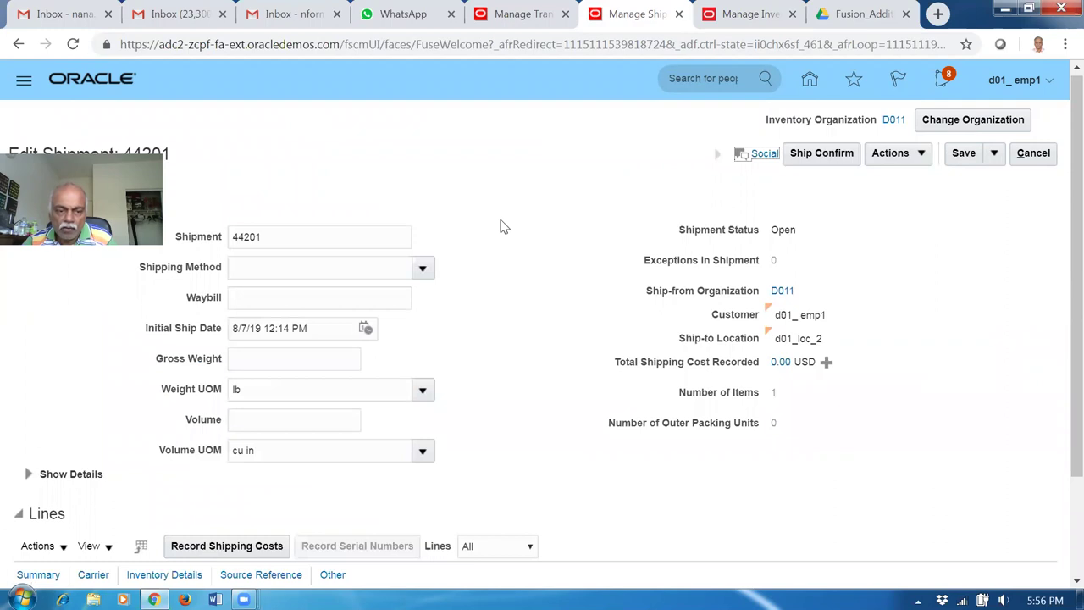
pyautogui.scroll(-2, 501, 229)
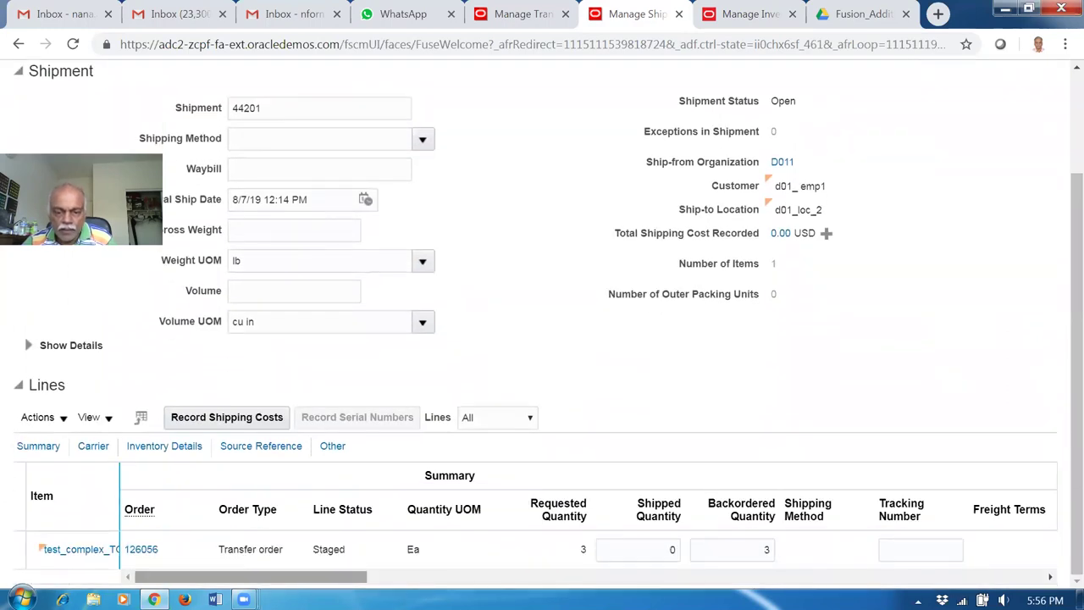
pyautogui.hscroll(5, 583, 527)
pyautogui.hscroll(5, 583, 527)
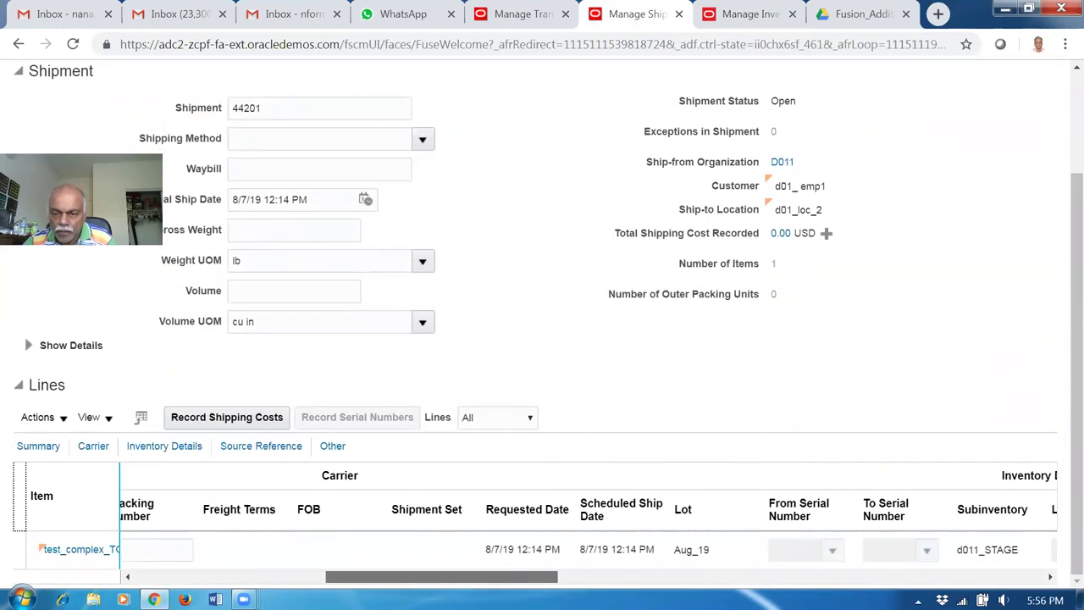
pyautogui.hscroll(-10, 583, 527)
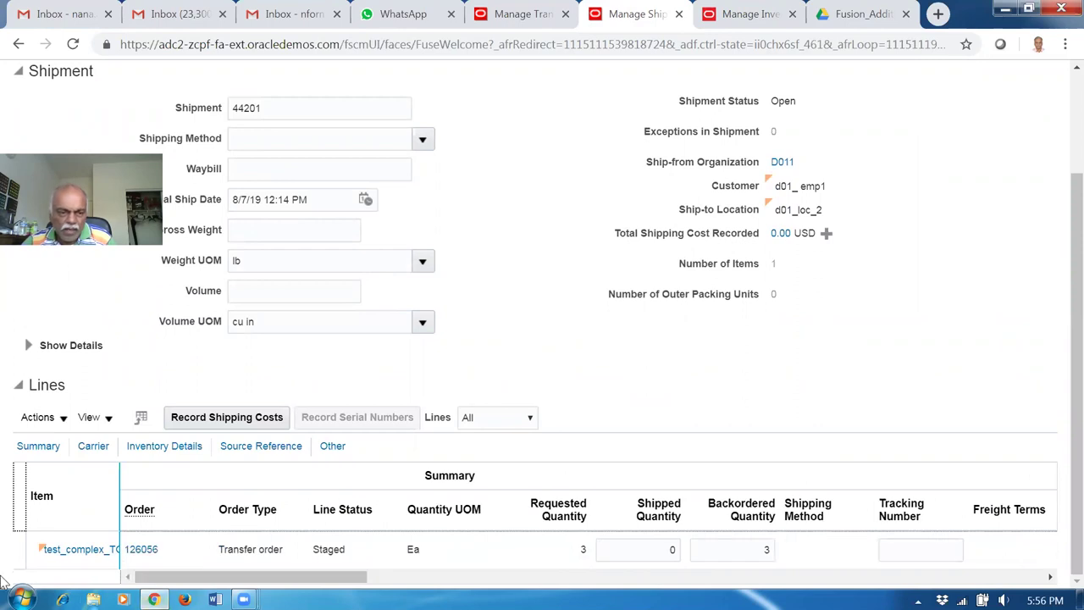
# Set the shipped quantity of the test_complex_TO shipment line to 3.
pyautogui.click(674, 549)
pyautogui.write('3')
pyautogui.press('Tab')
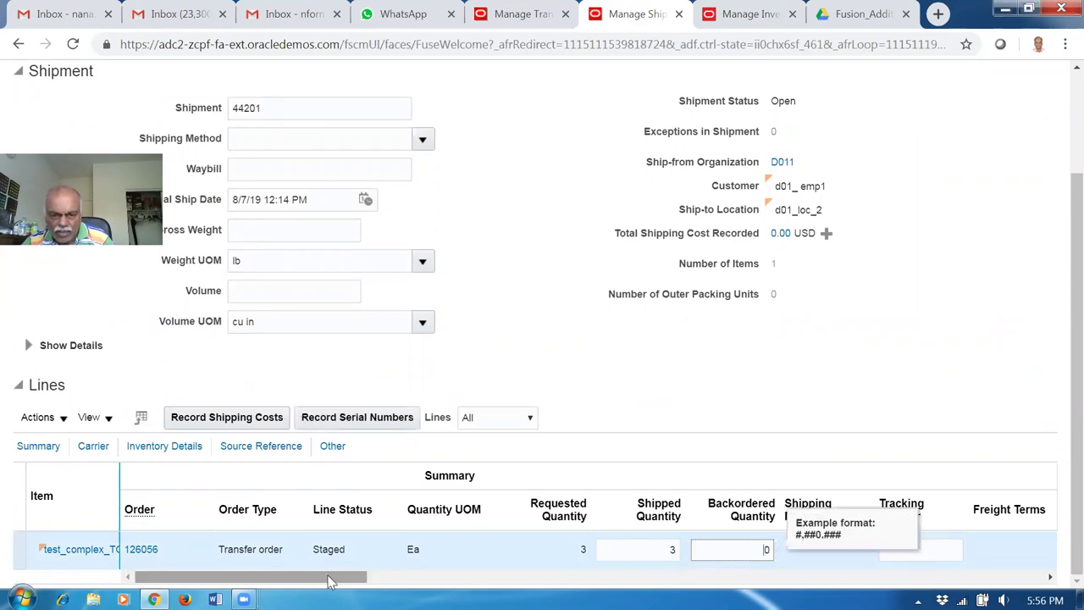
pyautogui.press('Tab')
pyautogui.press('Tab')
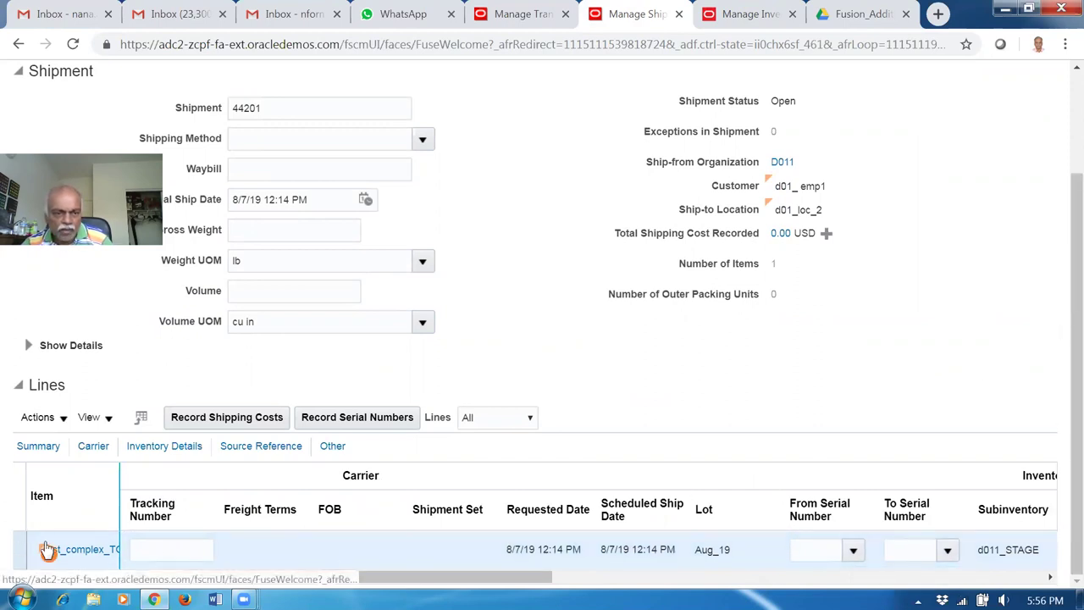
pyautogui.click(44, 420)
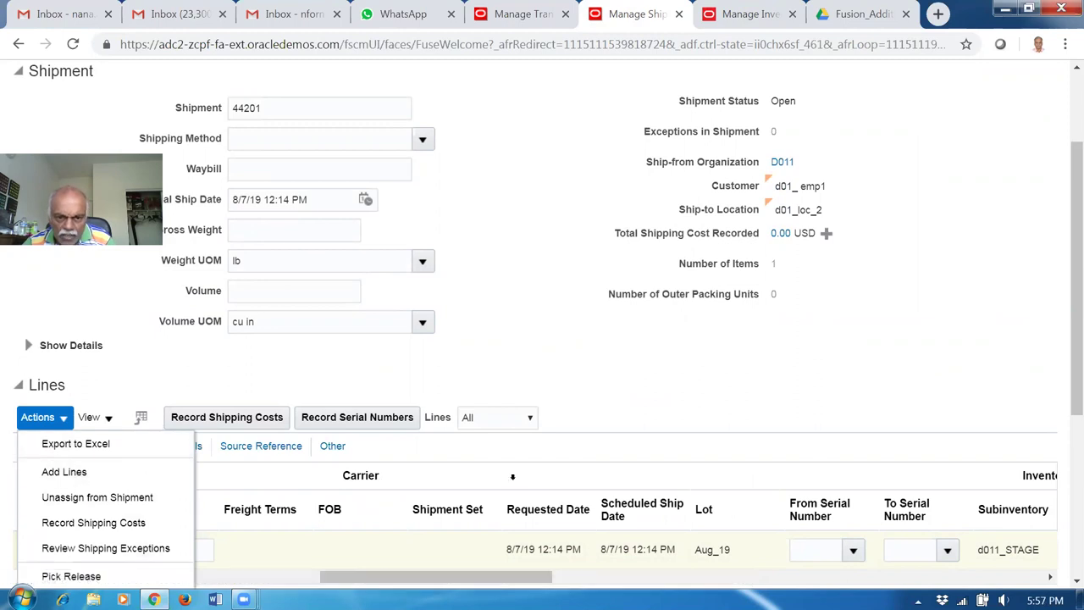
pyautogui.moveTo(466, 577); pyautogui.dragTo(345, 579)
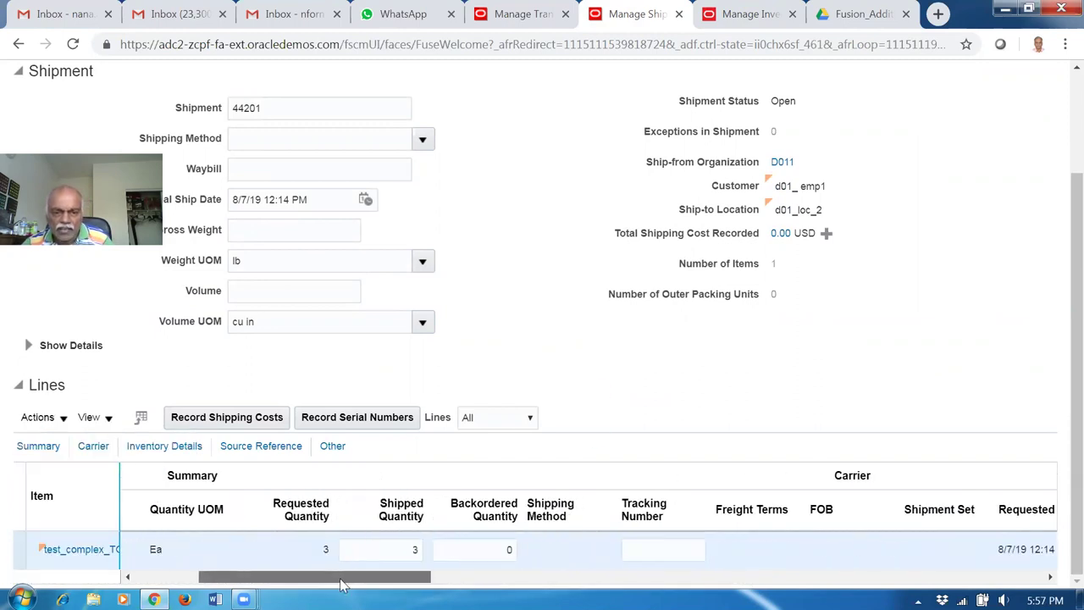
# Record serial numbers 634, 635 and 699 against lot Aug_19 for the shipment line.
pyautogui.click(368, 418)
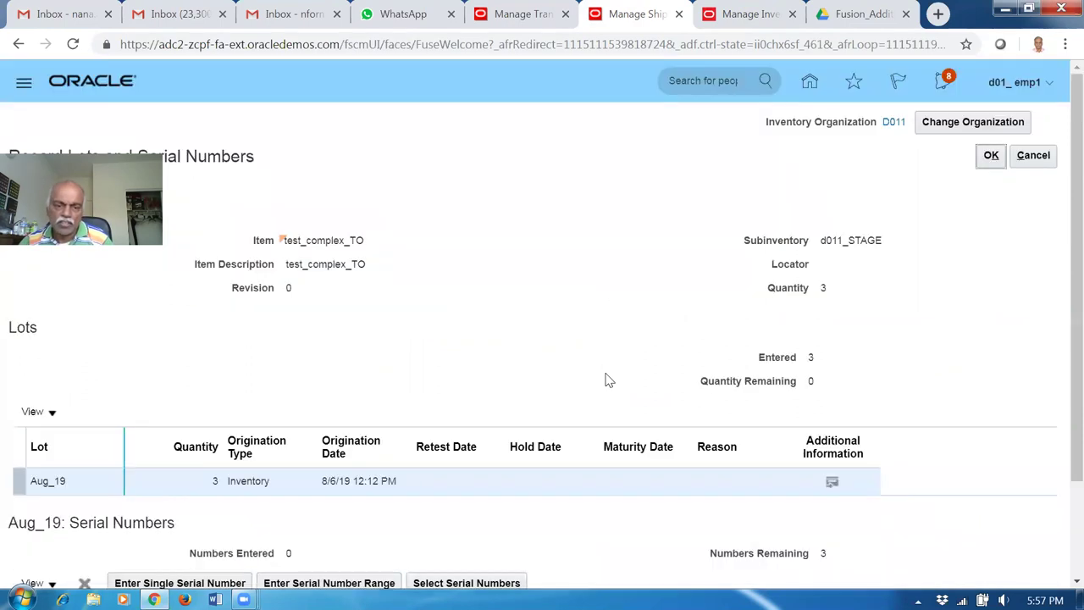
pyautogui.scroll(-2, 599, 385)
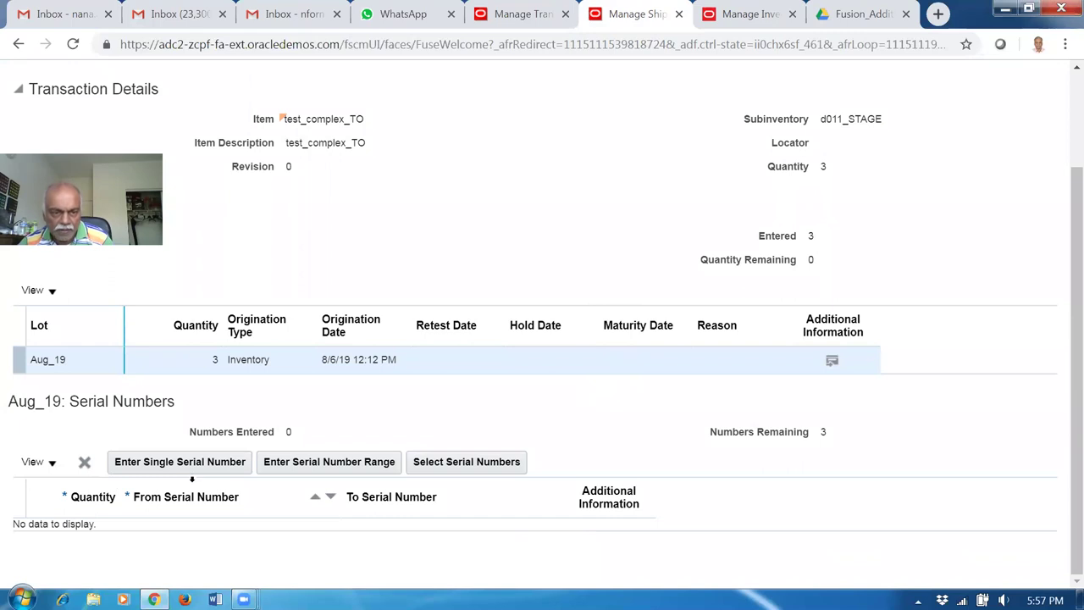
pyautogui.click(466, 474)
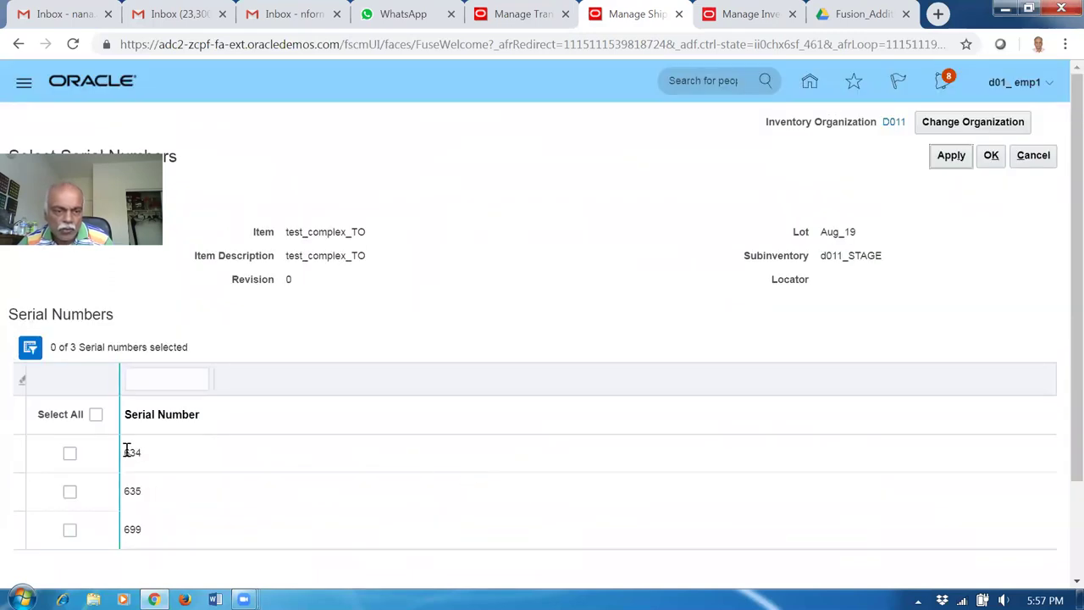
pyautogui.click(69, 453)
pyautogui.click(69, 494)
pyautogui.click(69, 534)
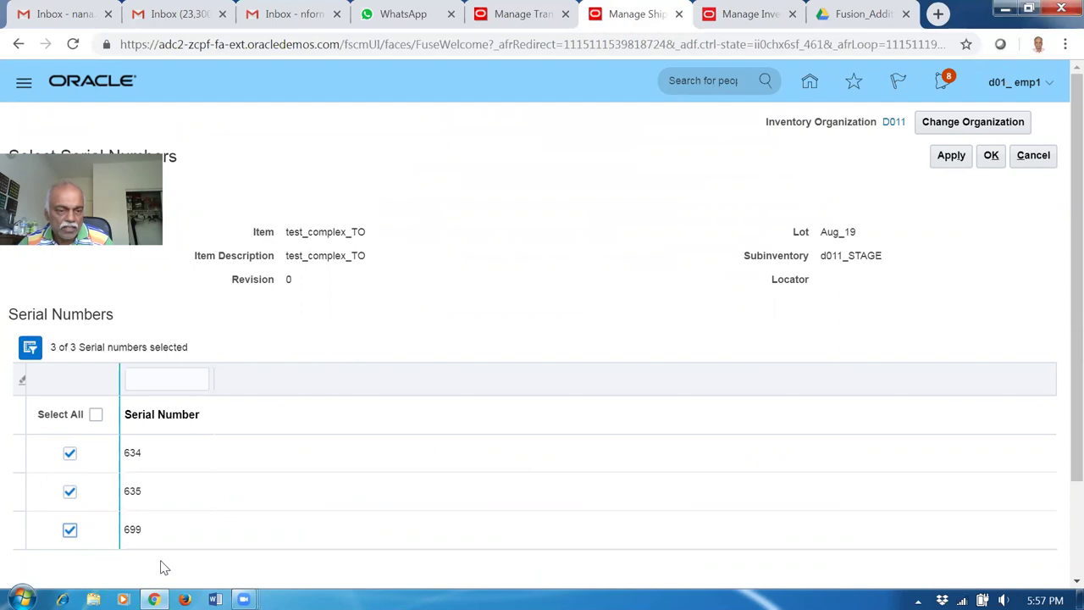
pyautogui.click(993, 161)
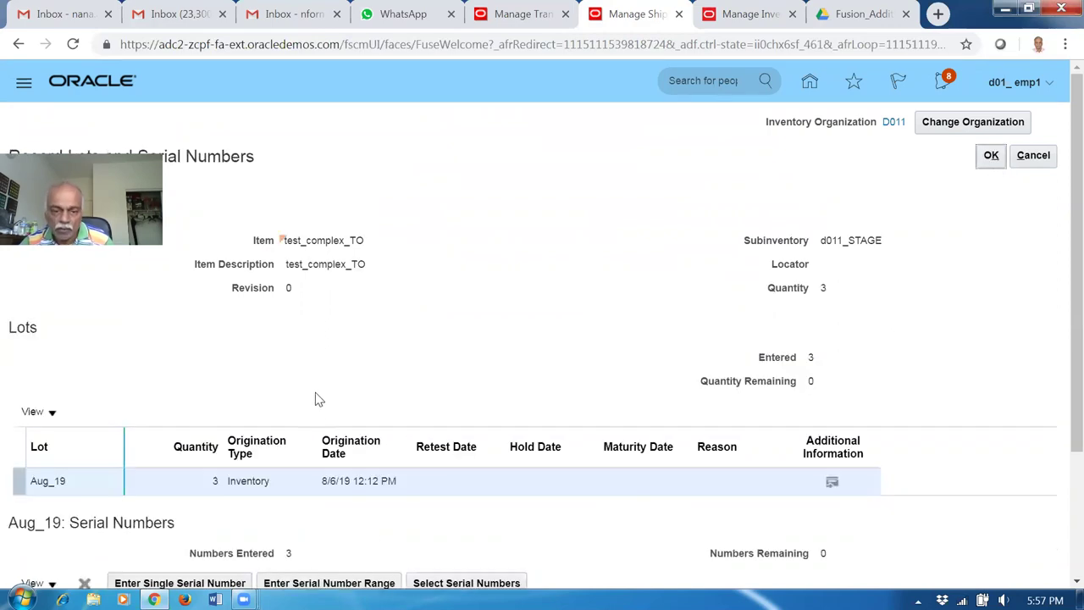
pyautogui.click(990, 156)
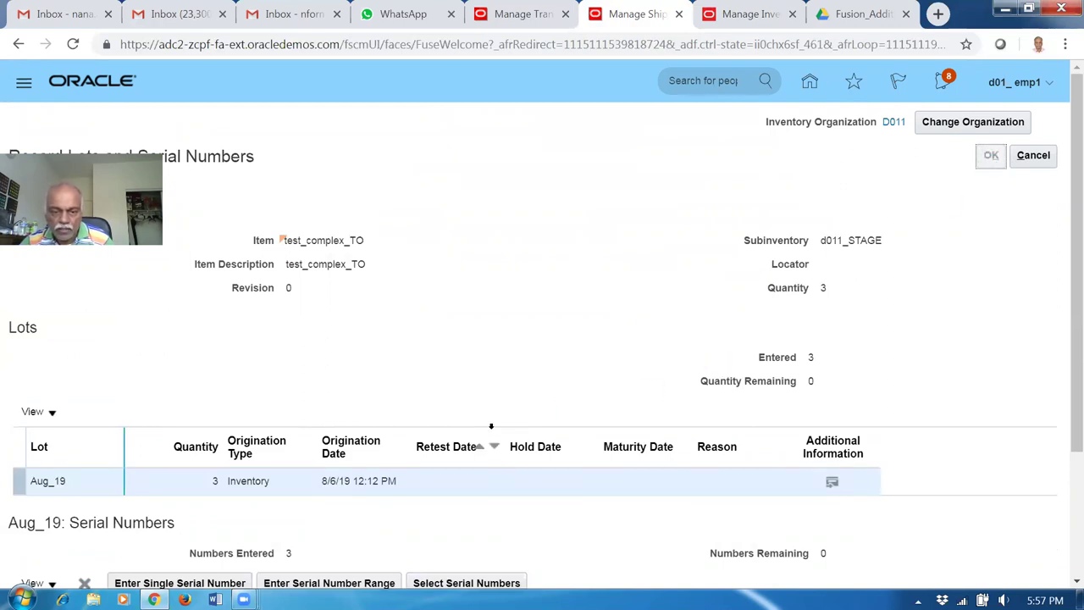
# Check the shipment line's quantities and recorded serials, and save the shipment.
pyautogui.scroll(-2, 477, 525)
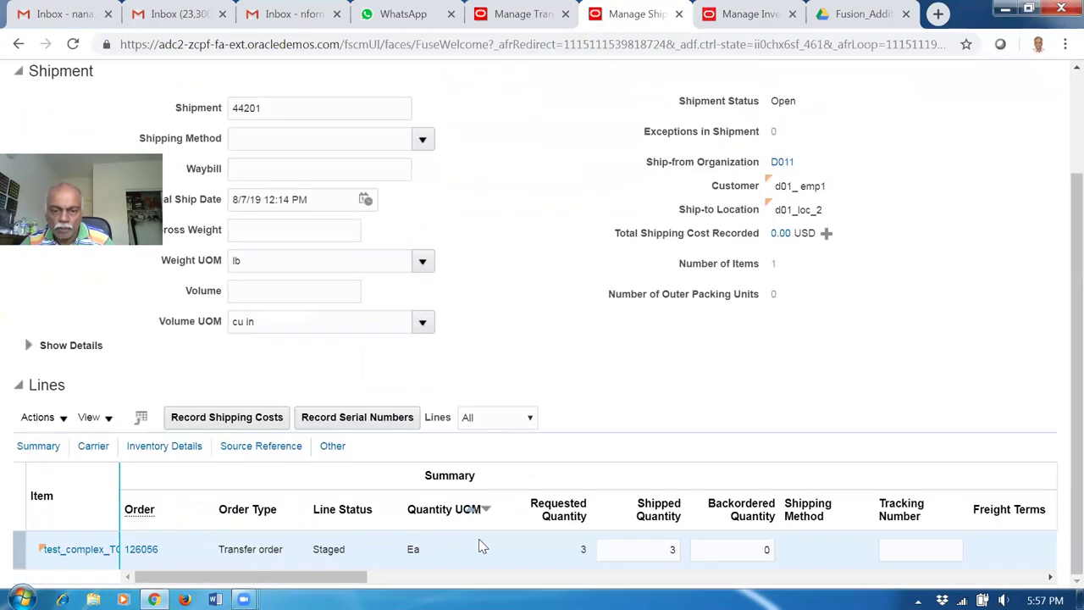
pyautogui.moveTo(251, 576); pyautogui.dragTo(403, 576)
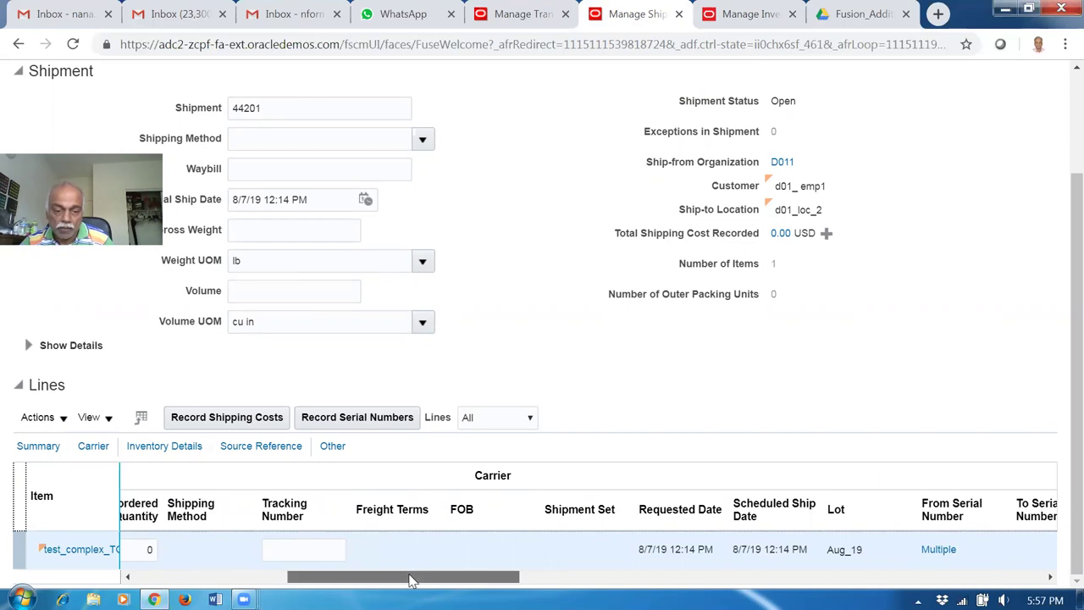
pyautogui.moveTo(412, 577); pyautogui.dragTo(261, 577)
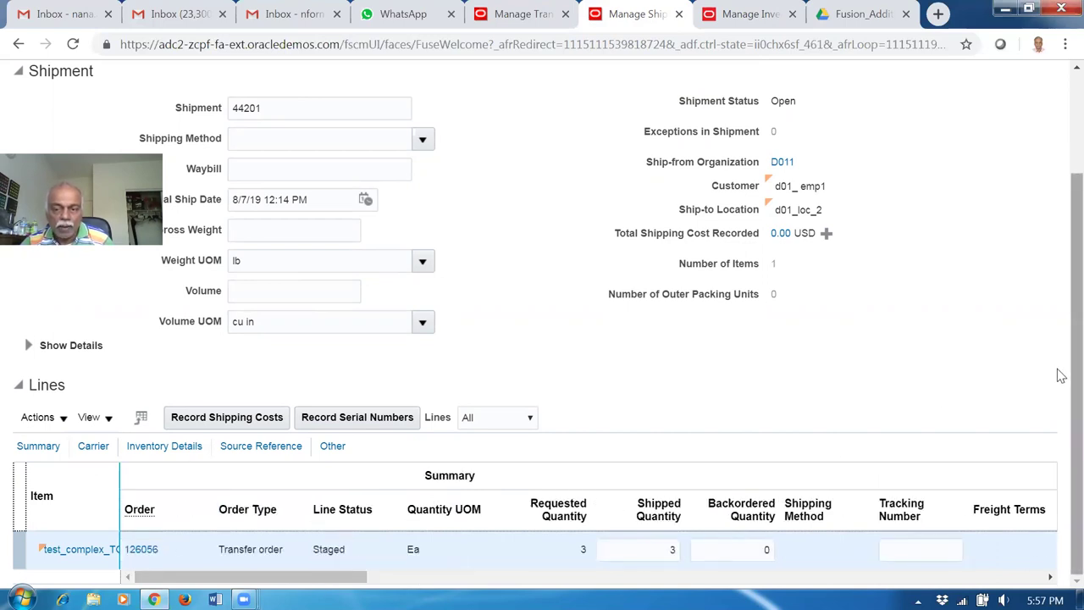
pyautogui.moveTo(1061, 376); pyautogui.dragTo(1061, 223)
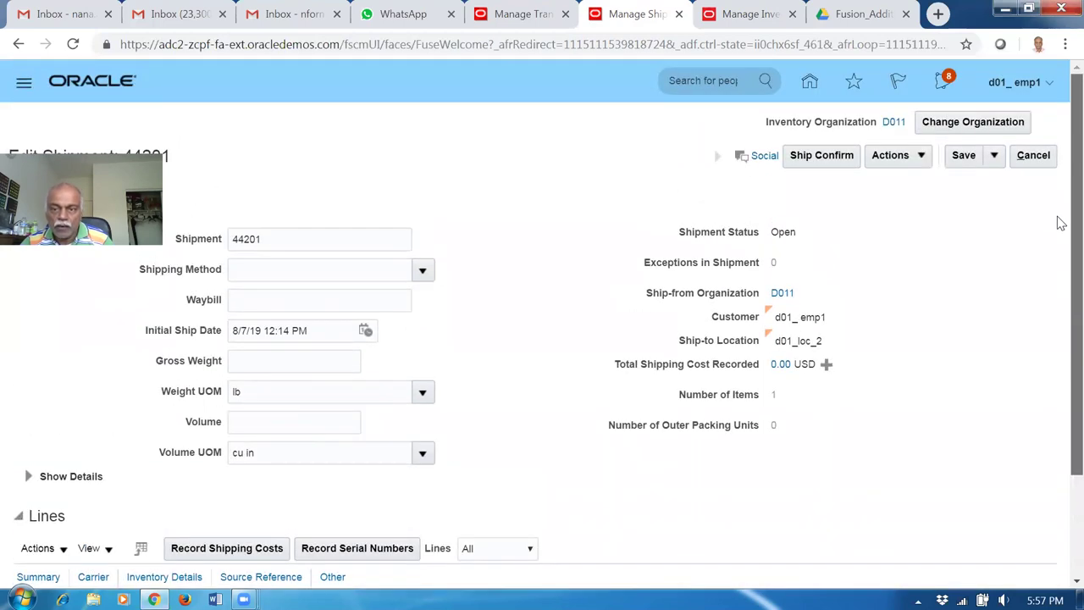
pyautogui.click(962, 157)
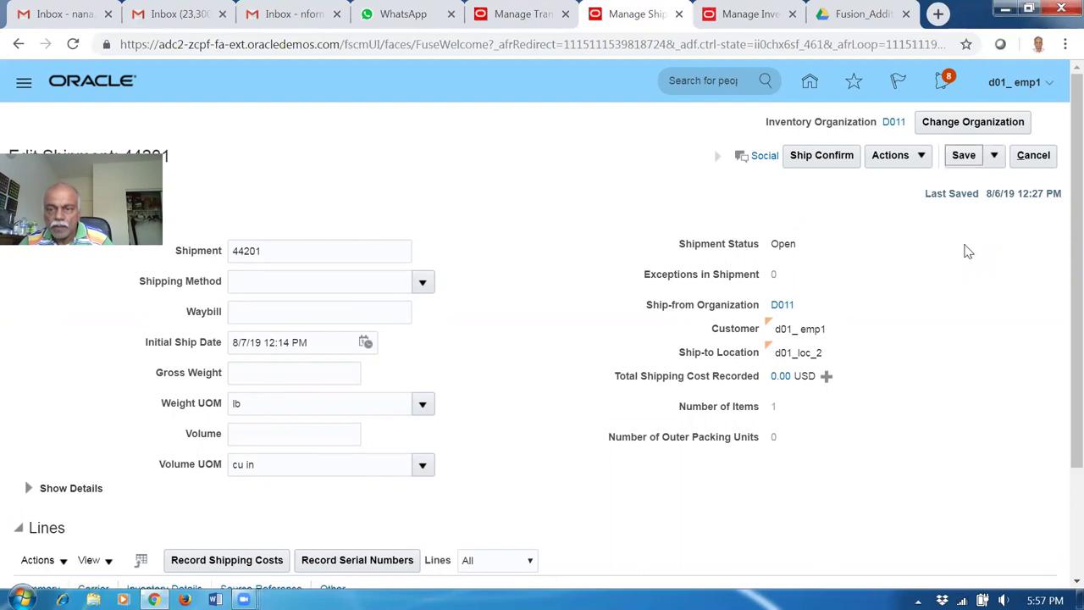
# Backorder all lines of the shipment, and save and close it.
pyautogui.click(896, 161)
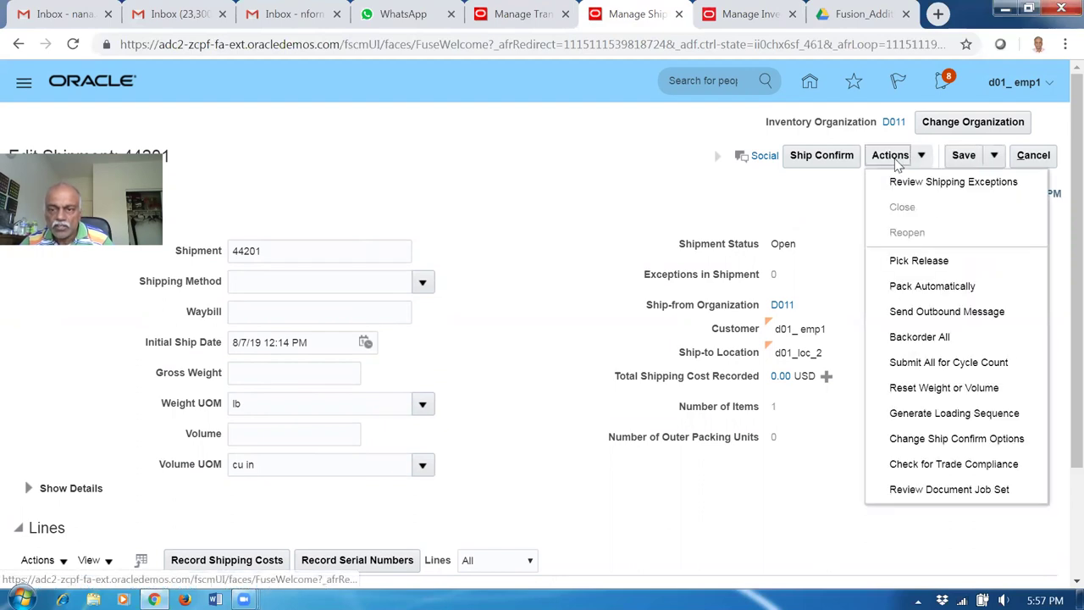
pyautogui.click(908, 339)
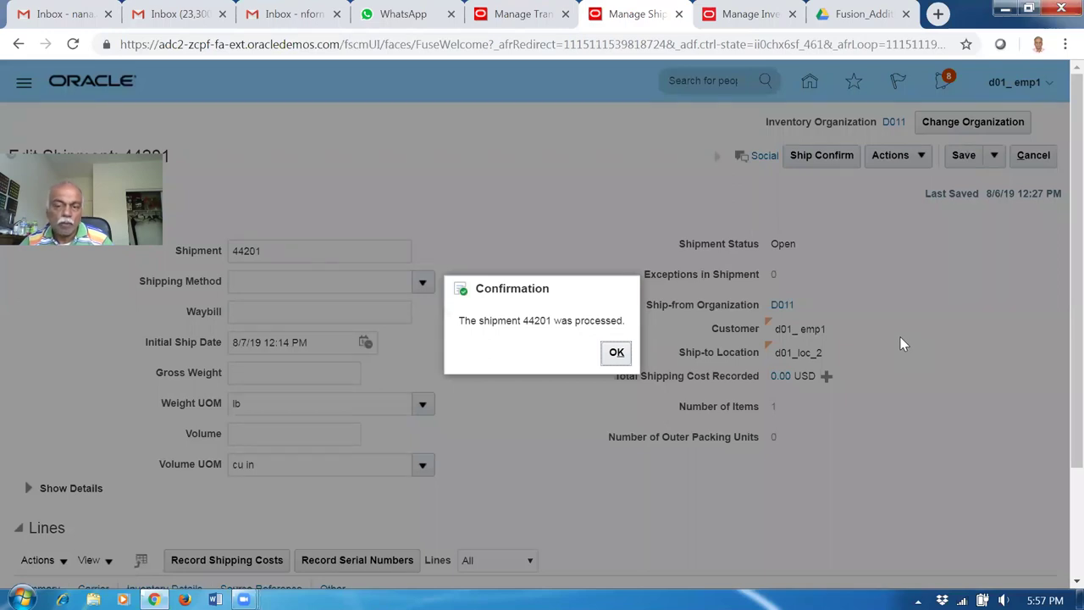
pyautogui.click(618, 356)
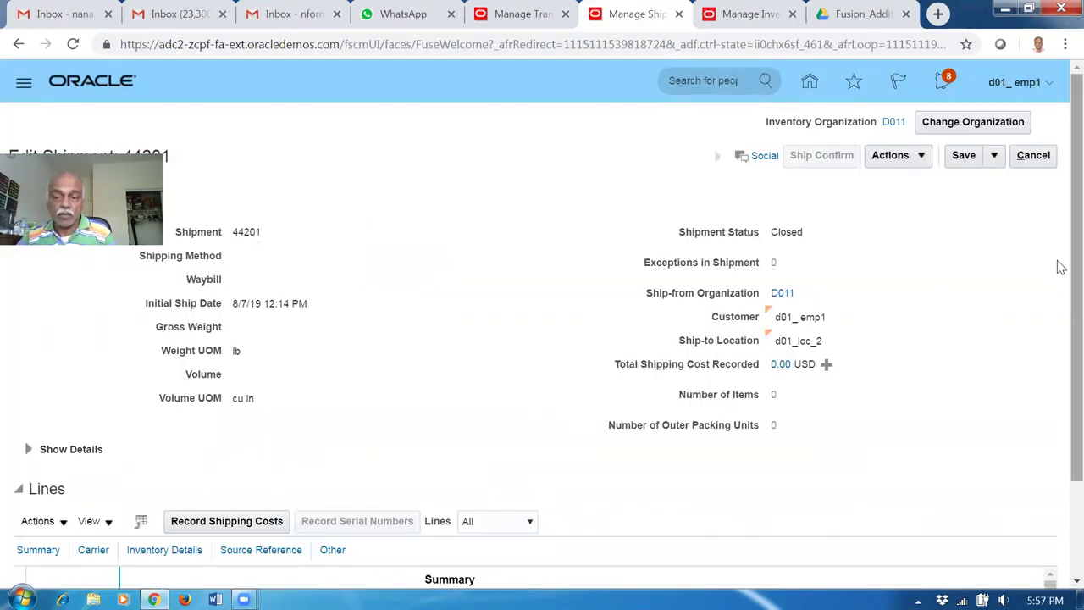
pyautogui.scroll(-2, 1058, 279)
pyautogui.scroll(2, 1061, 188)
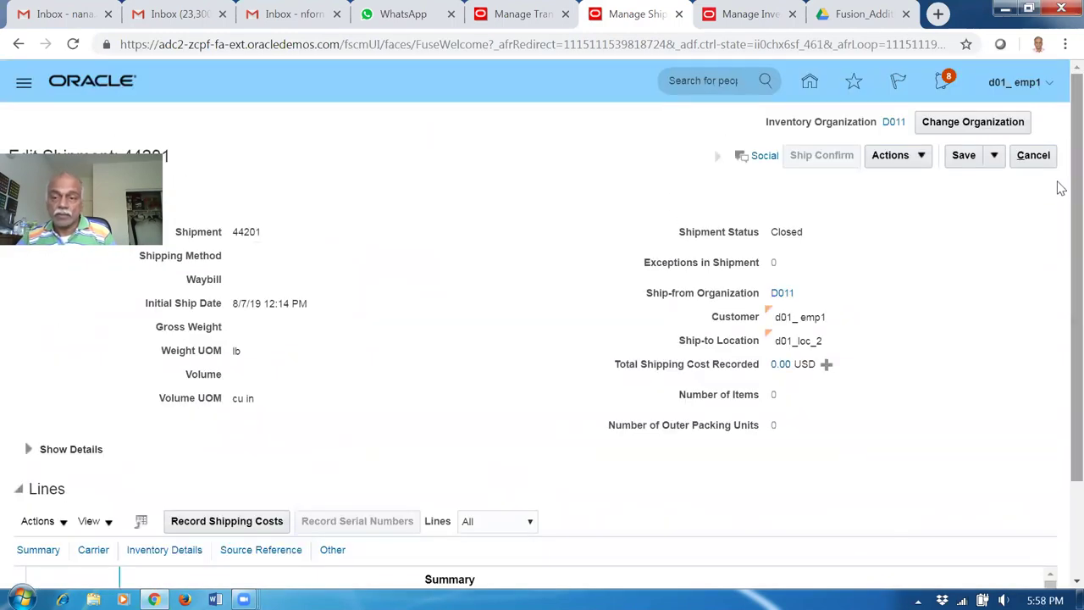
pyautogui.click(996, 160)
pyautogui.click(996, 181)
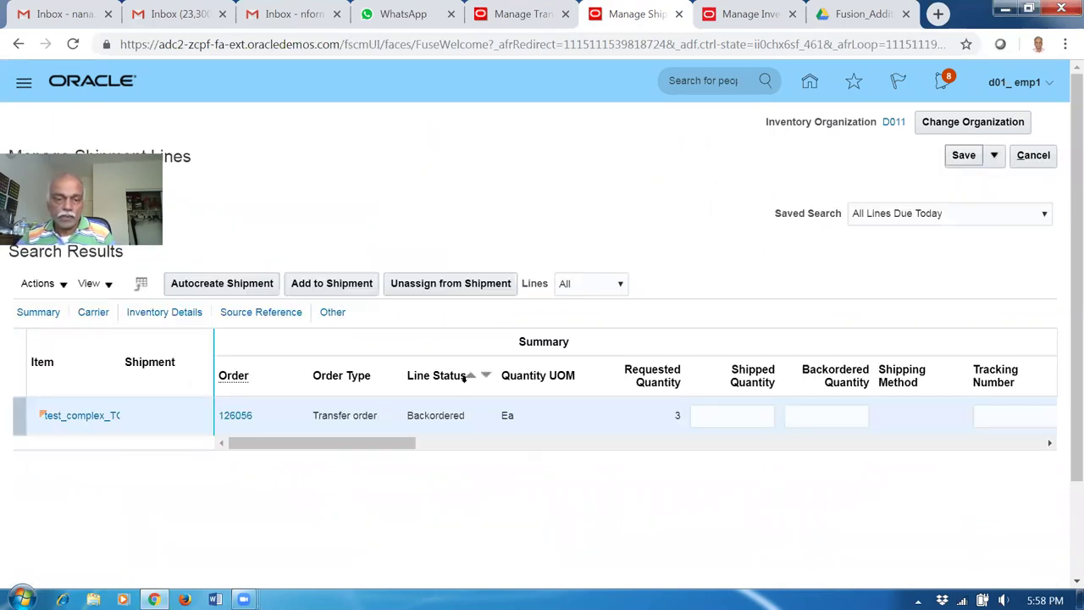
# Check the transfer order line's status, and save and close the shipment lines page.
pyautogui.moveTo(413, 411); pyautogui.dragTo(454, 415)
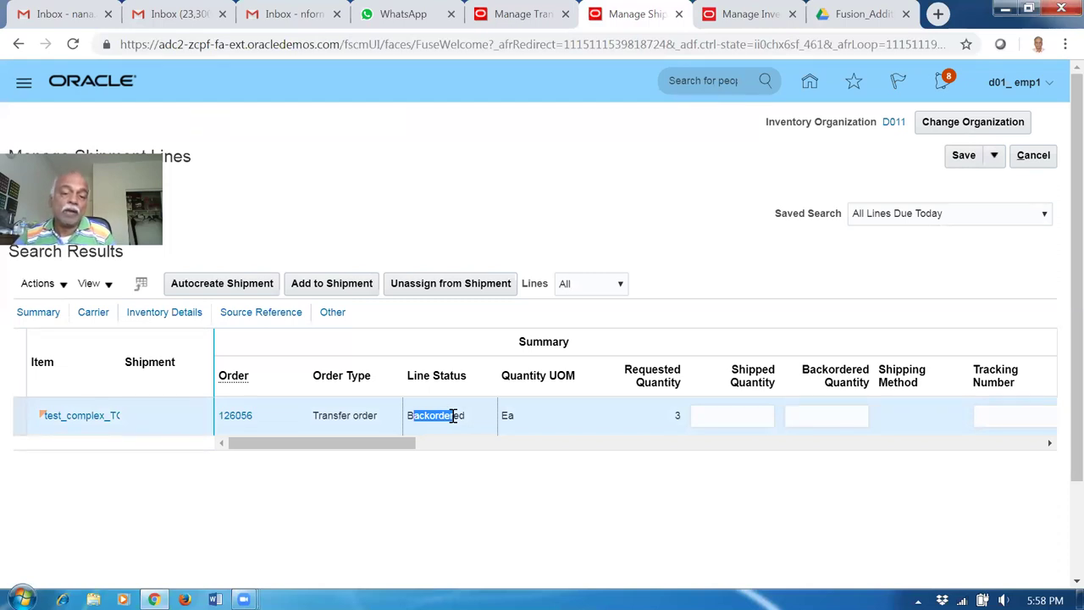
pyautogui.click(415, 522)
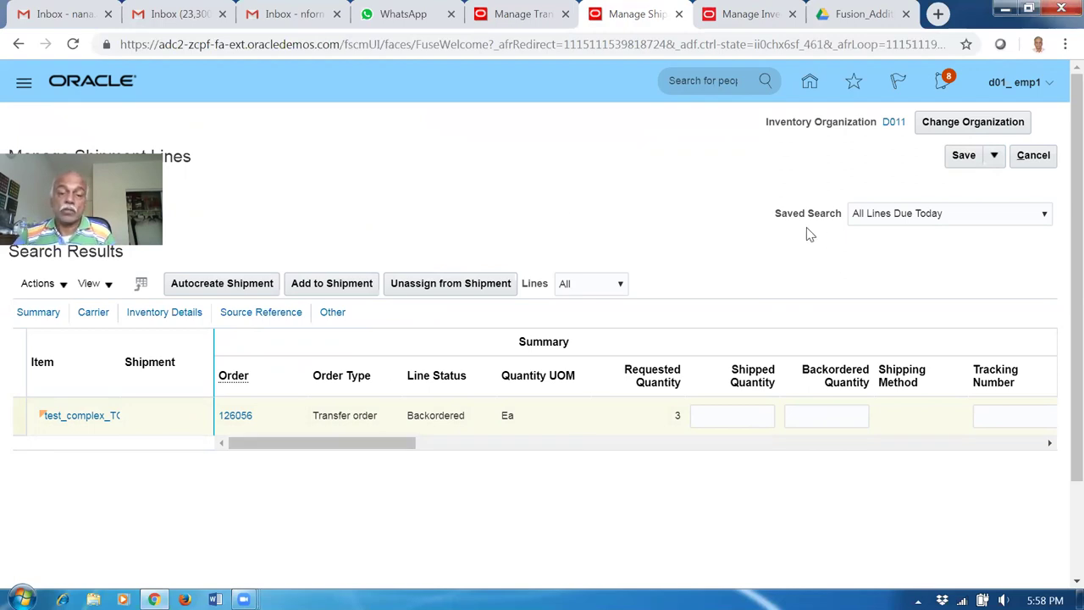
pyautogui.click(996, 157)
pyautogui.click(984, 182)
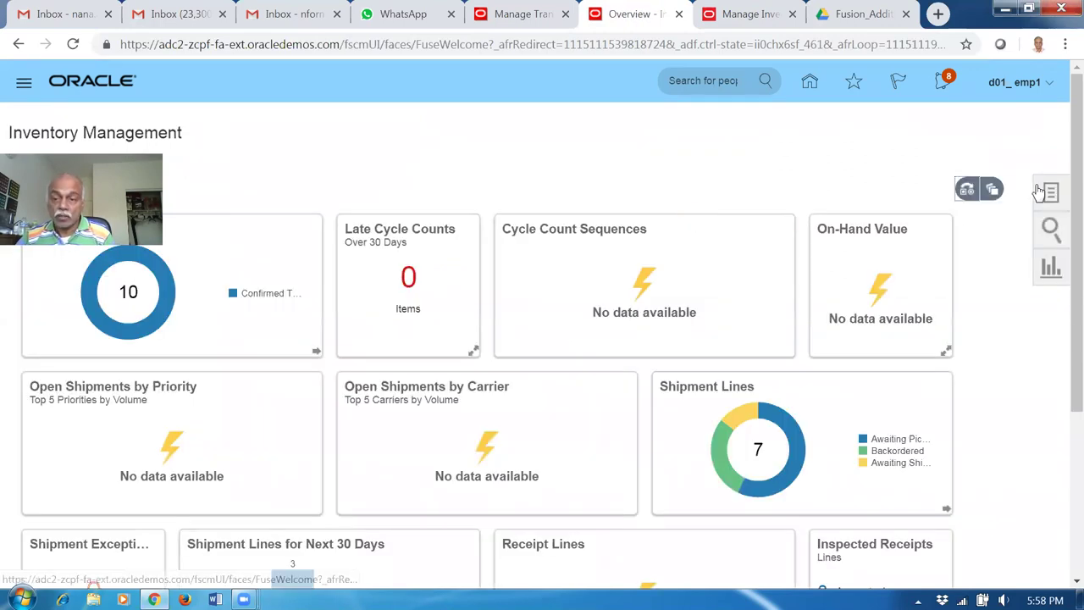
# Start creating a pick wave from the Picks tasks of Inventory Management.
pyautogui.click(1049, 193)
pyautogui.click(1004, 123)
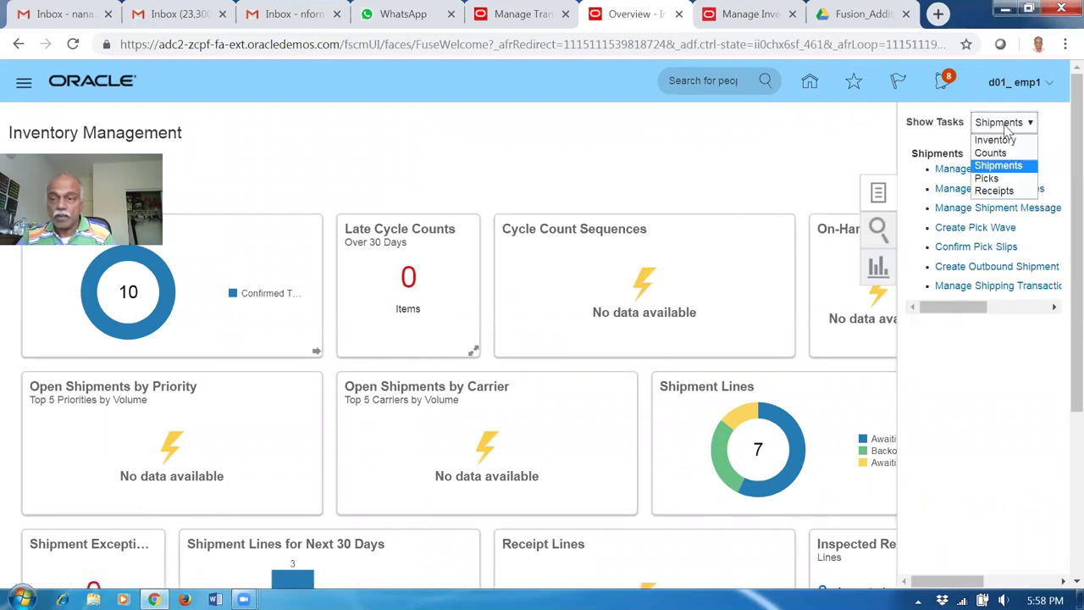
pyautogui.click(989, 178)
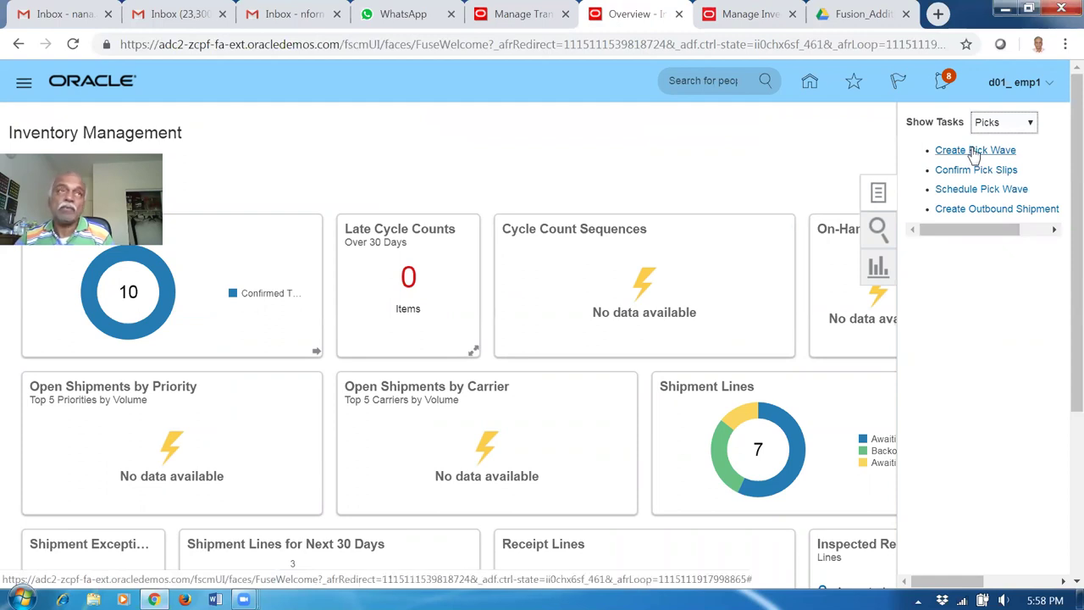
pyautogui.click(976, 153)
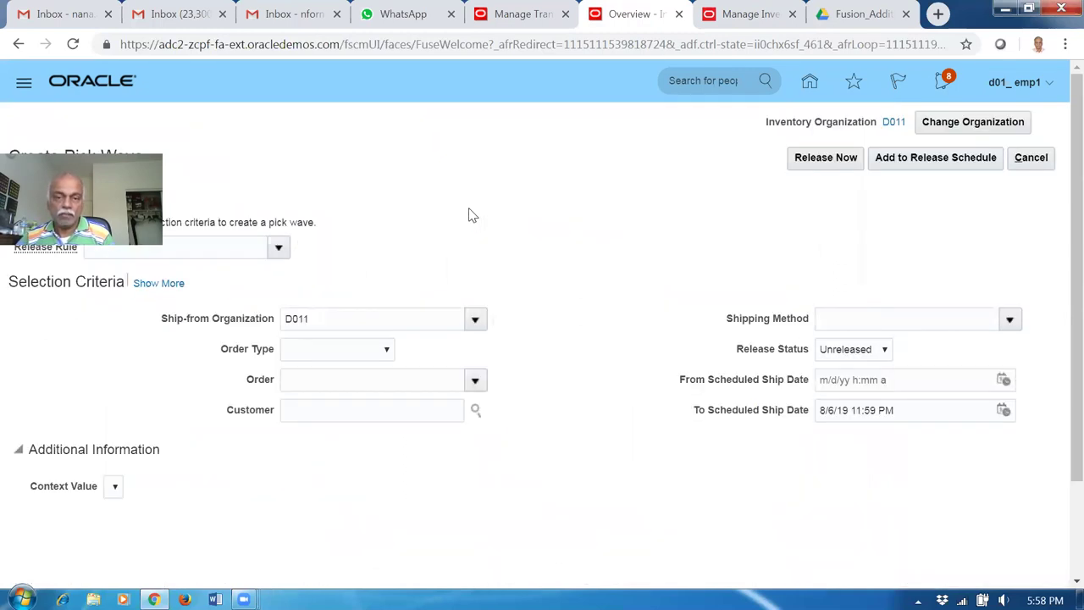
# Set the pick wave's order type to Transfer order and fill in a suggested order number.
pyautogui.click(311, 330)
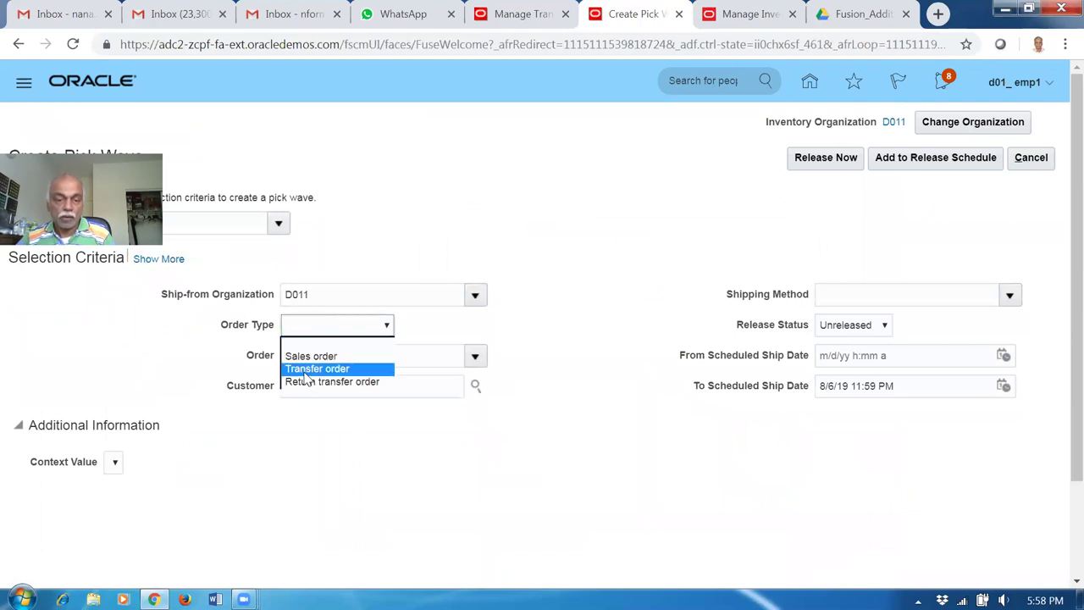
pyautogui.click(309, 370)
pyautogui.click(310, 363)
pyautogui.write('1')
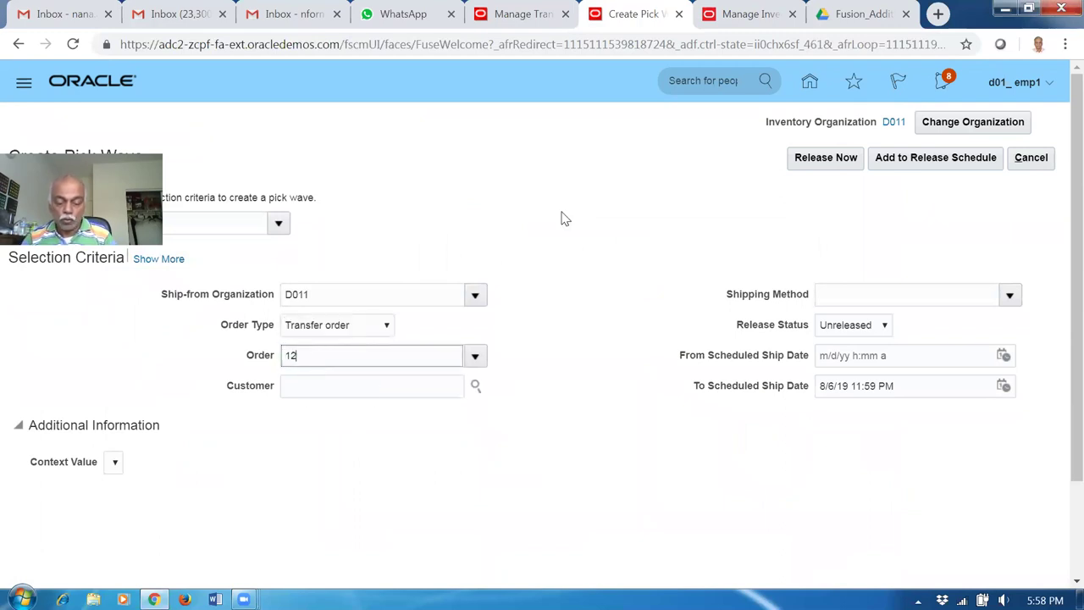
pyautogui.write('2')
pyautogui.press('Tab')
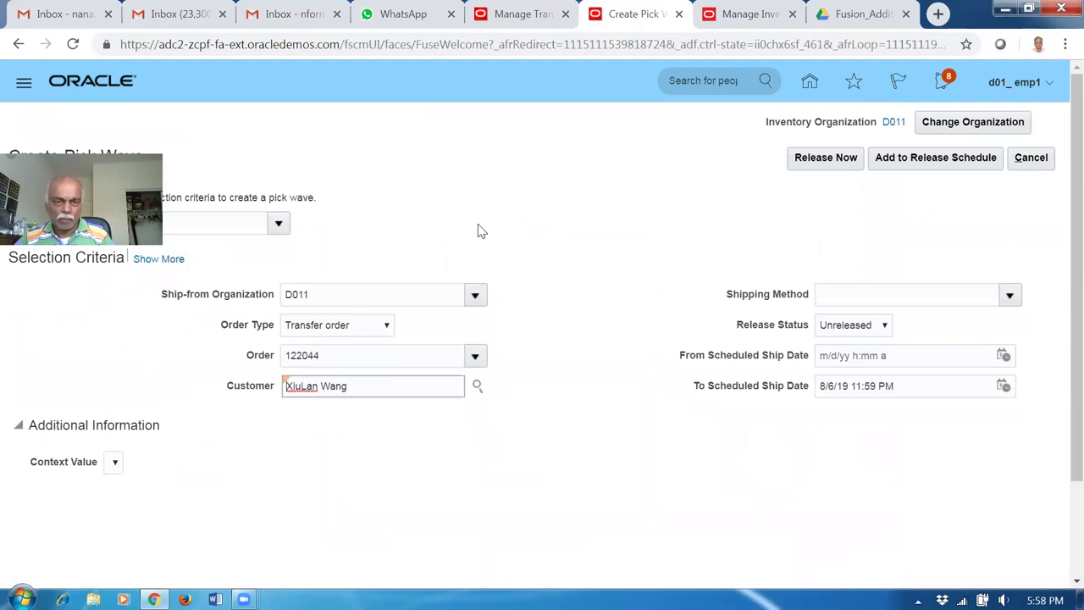
# Look up the transfer order's number on its edit page and return to the pick wave.
pyautogui.click(519, 25)
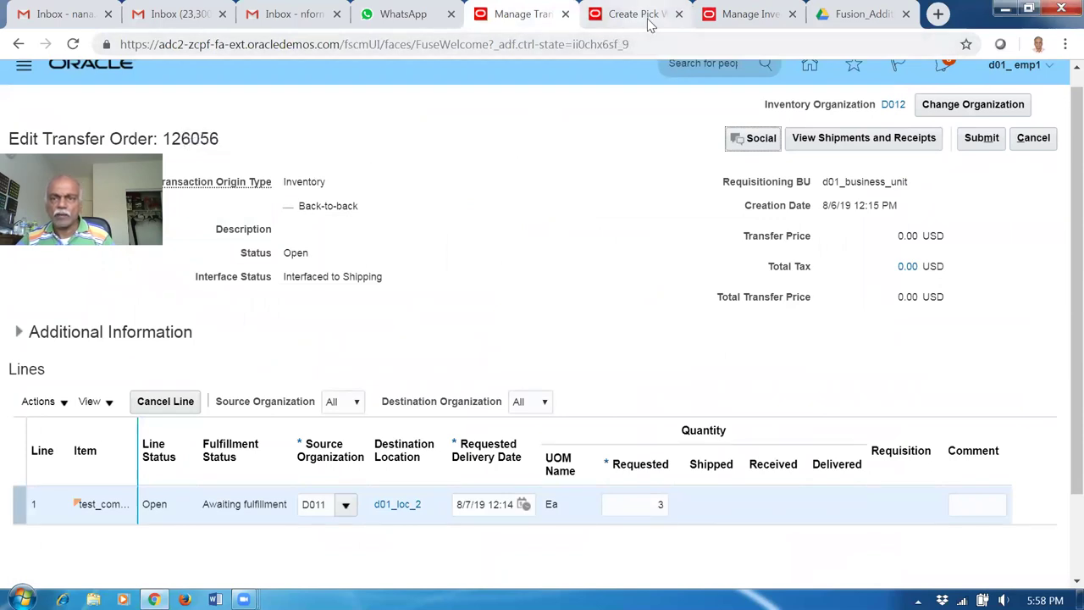
pyautogui.click(762, 15)
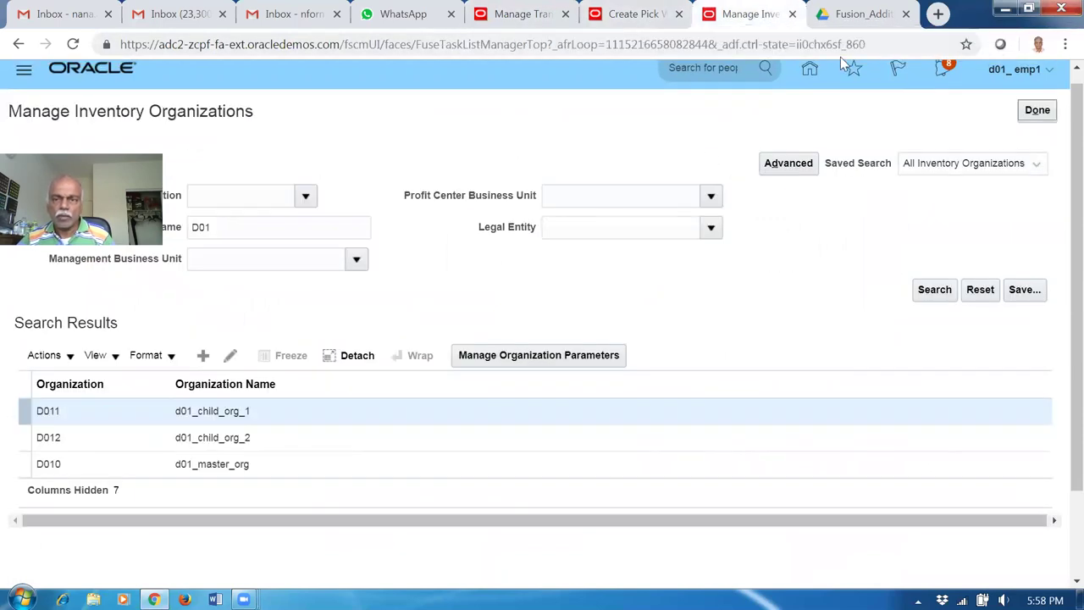
pyautogui.click(631, 26)
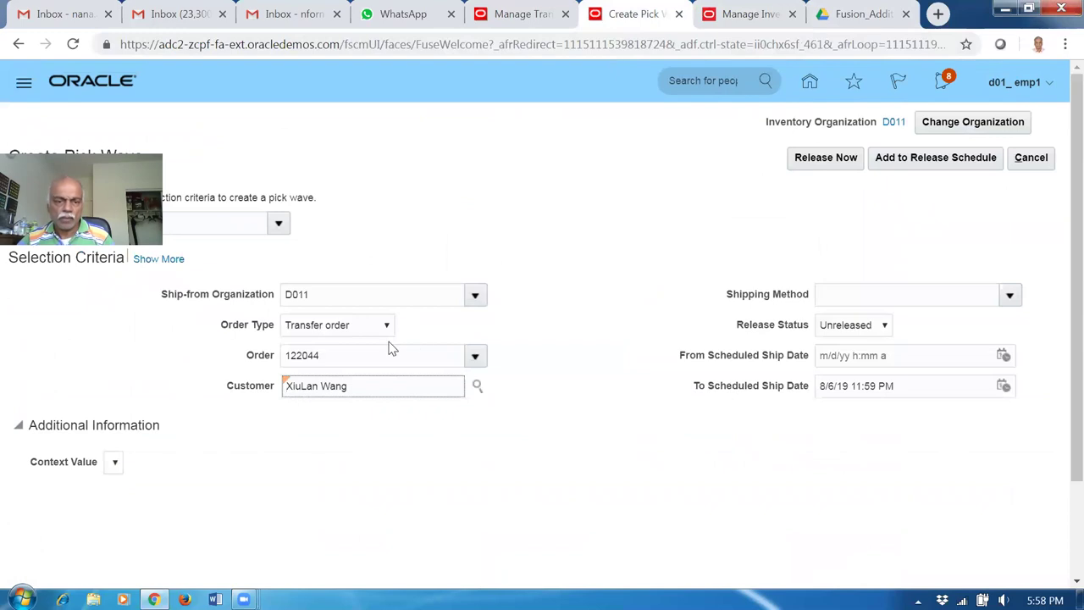
# Try to replace the order with a partly entered transfer order number, and cancel the order search.
pyautogui.doubleClick(364, 359)
pyautogui.write('12')
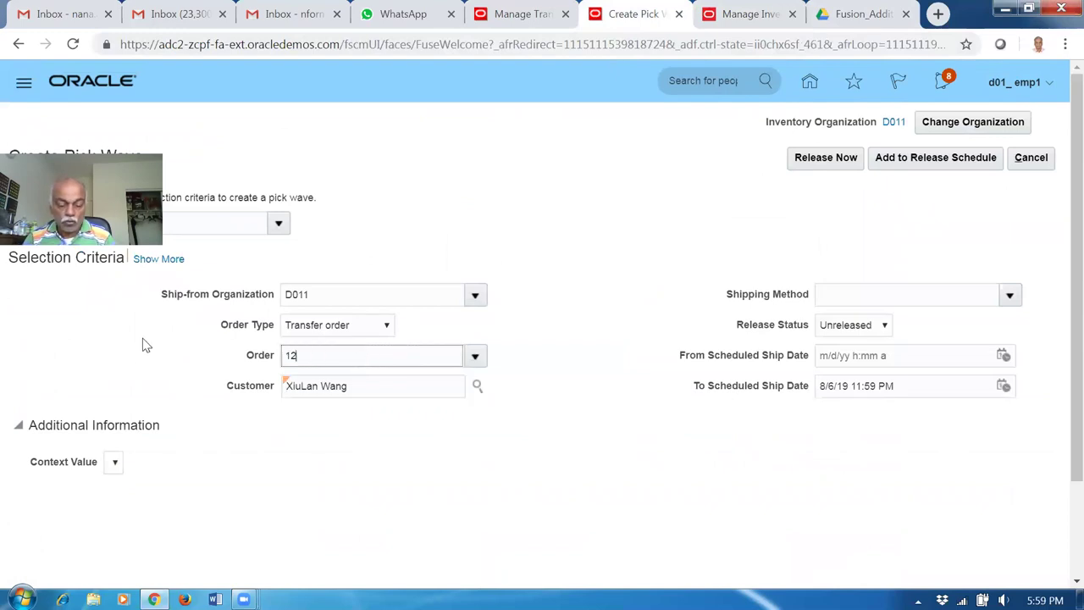
pyautogui.write('605')
pyautogui.press('Tab')
pyautogui.click(504, 250)
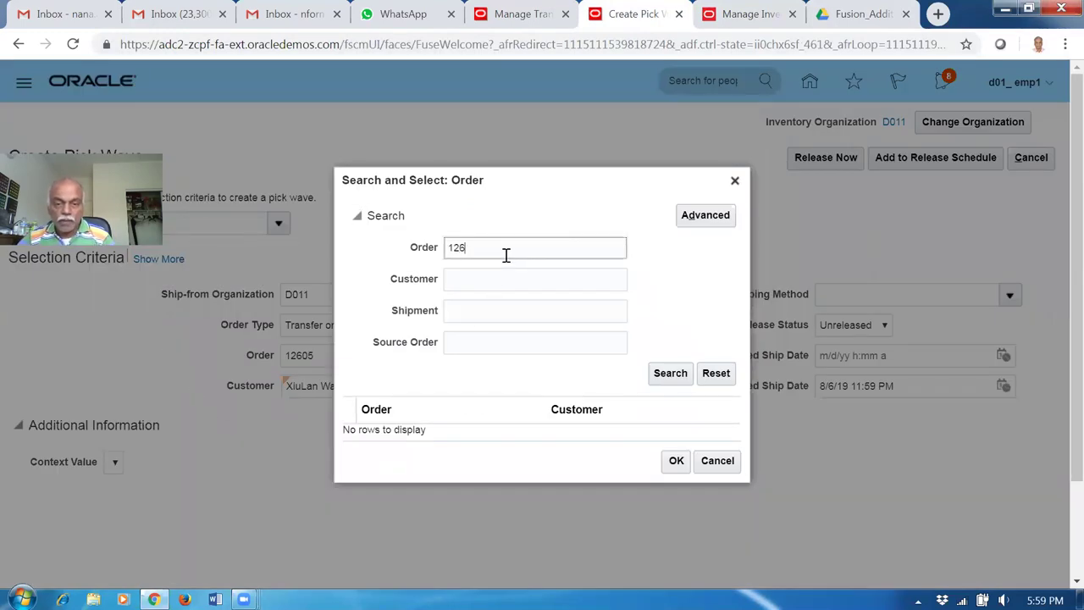
pyautogui.click(703, 460)
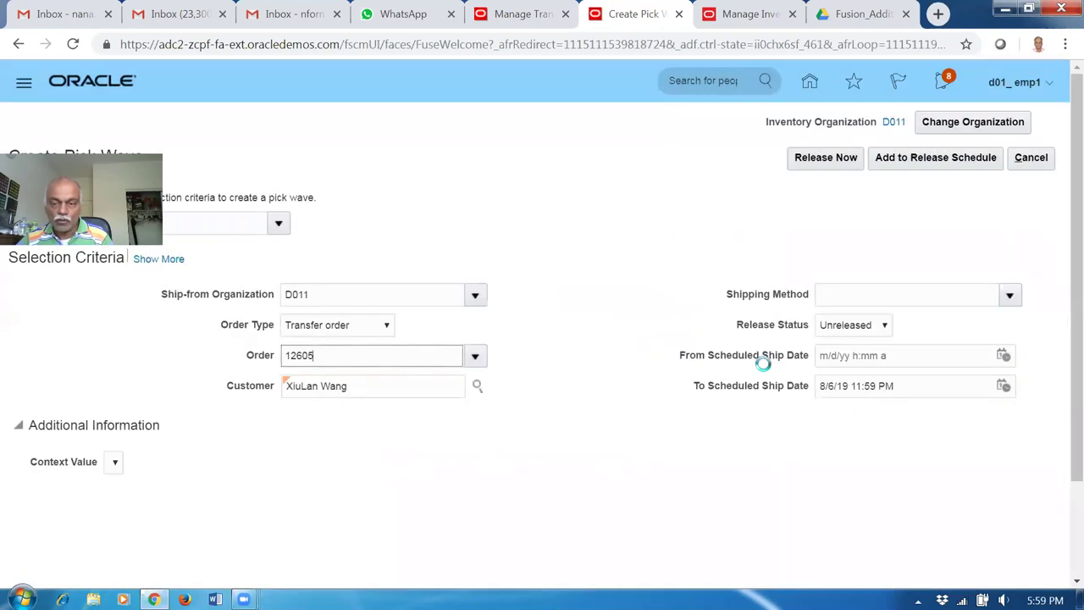
# Set the release status to All and select the looked-up transfer order from the order search.
pyautogui.click(835, 334)
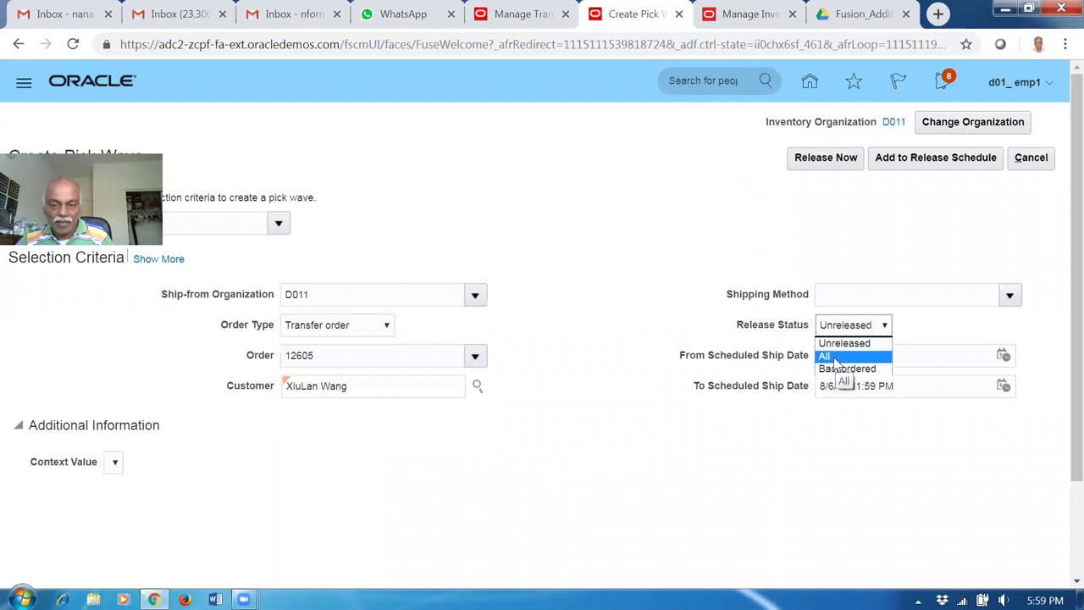
pyautogui.click(830, 356)
pyautogui.doubleClick(345, 356)
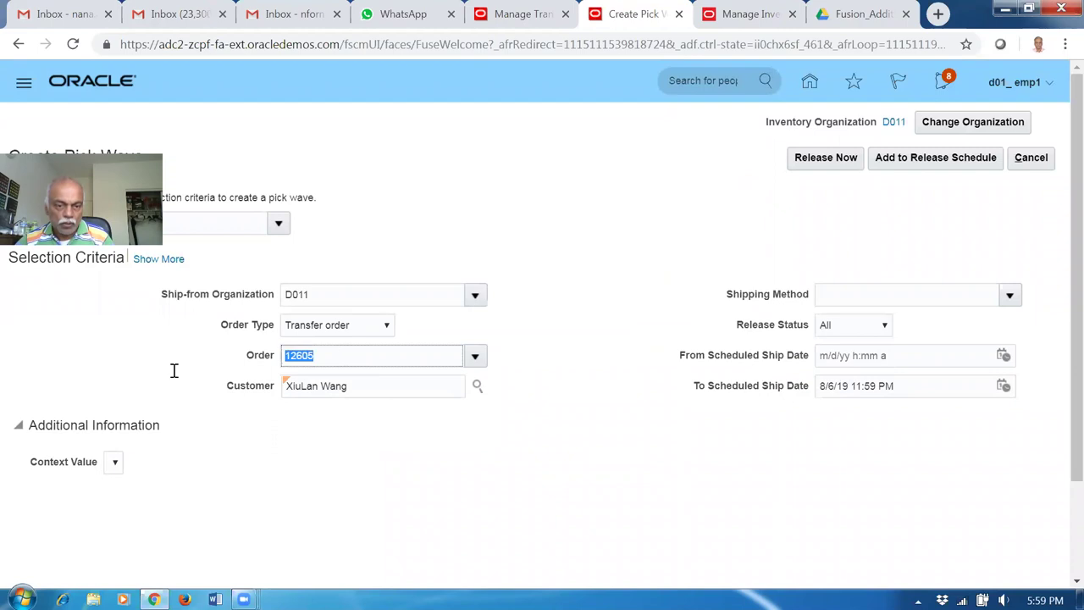
pyautogui.write('12')
pyautogui.press('Tab')
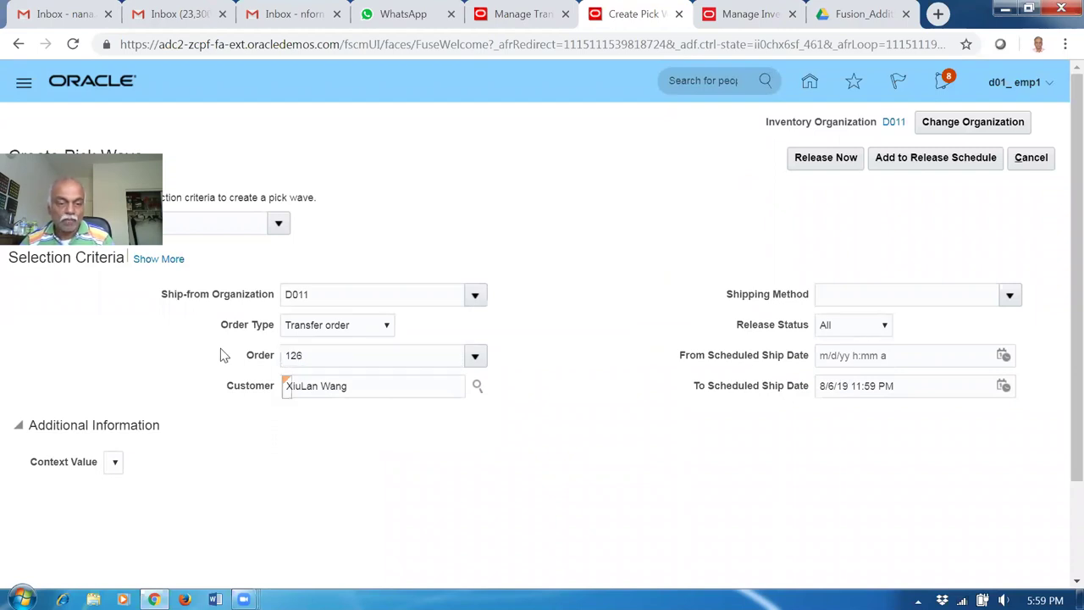
pyautogui.click(435, 458)
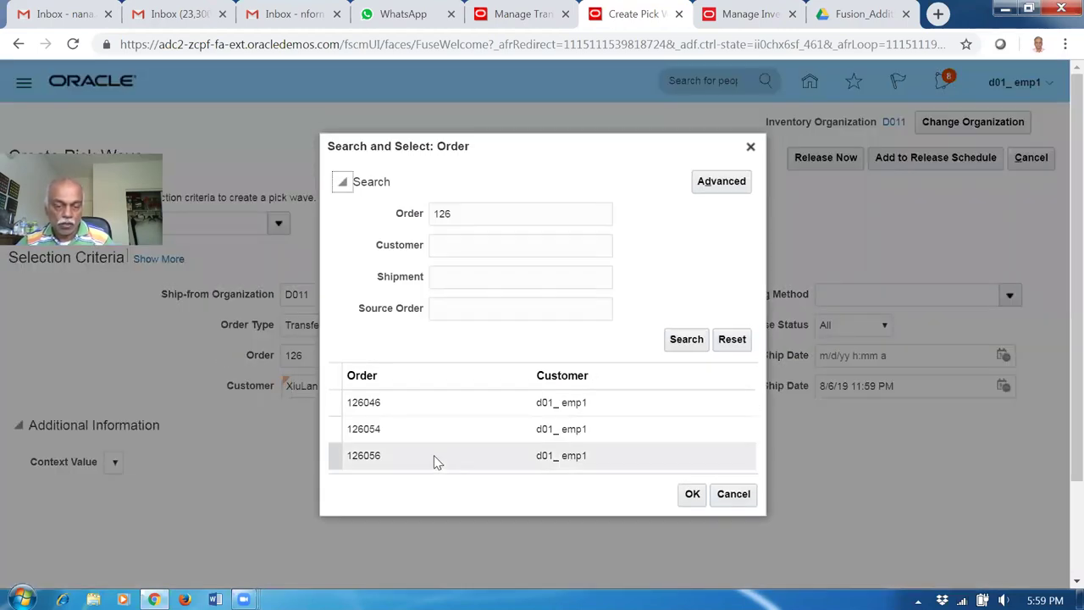
pyautogui.click(692, 493)
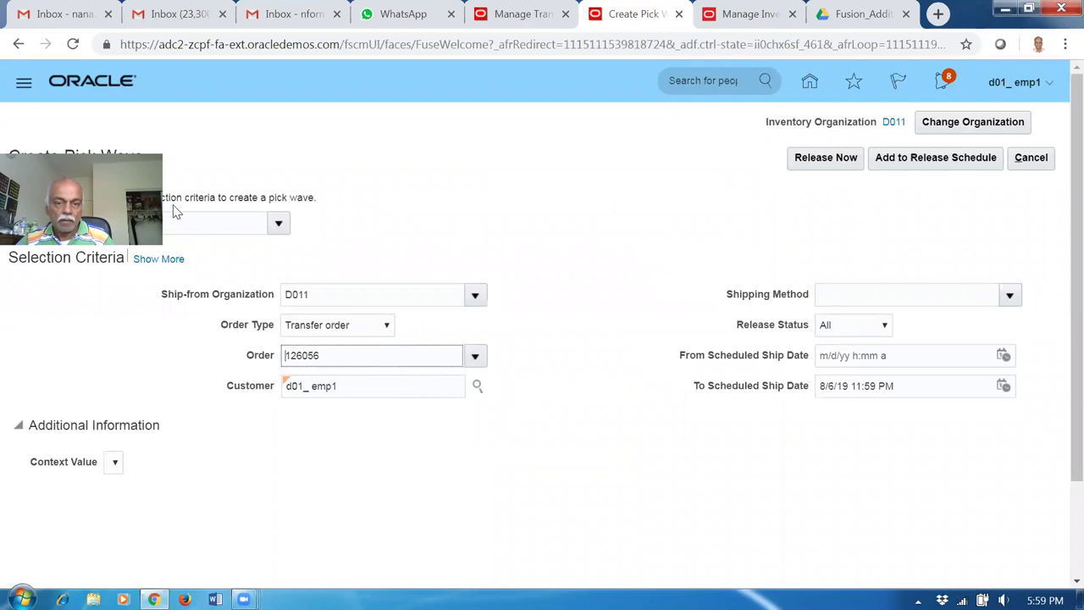
# Expand the selection criteria and clear the To Scheduled Ship Date and To Requested Date.
pyautogui.click(877, 294)
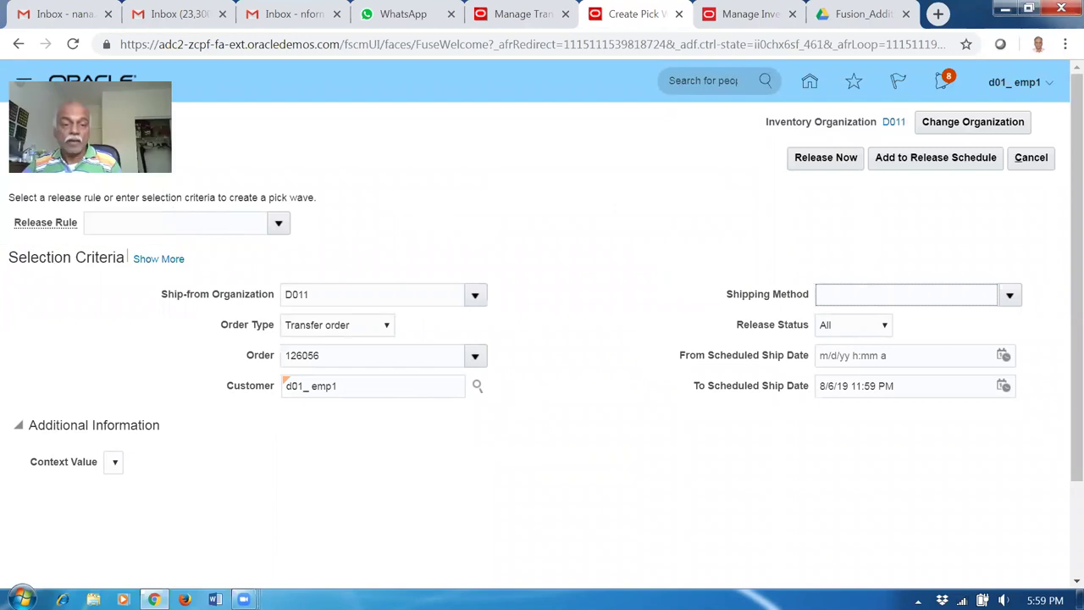
pyautogui.click(147, 259)
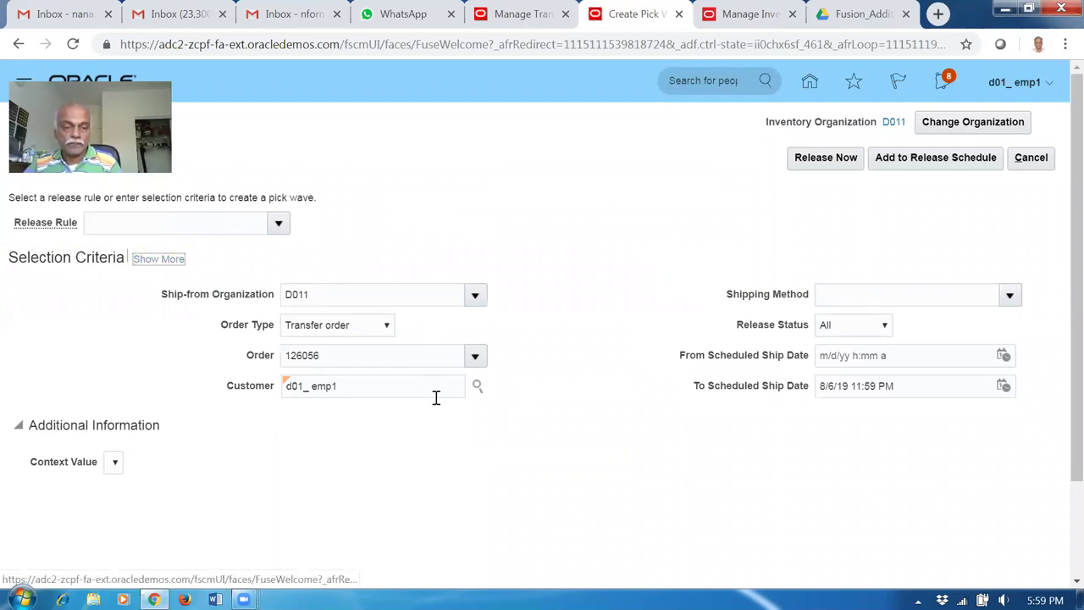
pyautogui.scroll(-3, 454, 466)
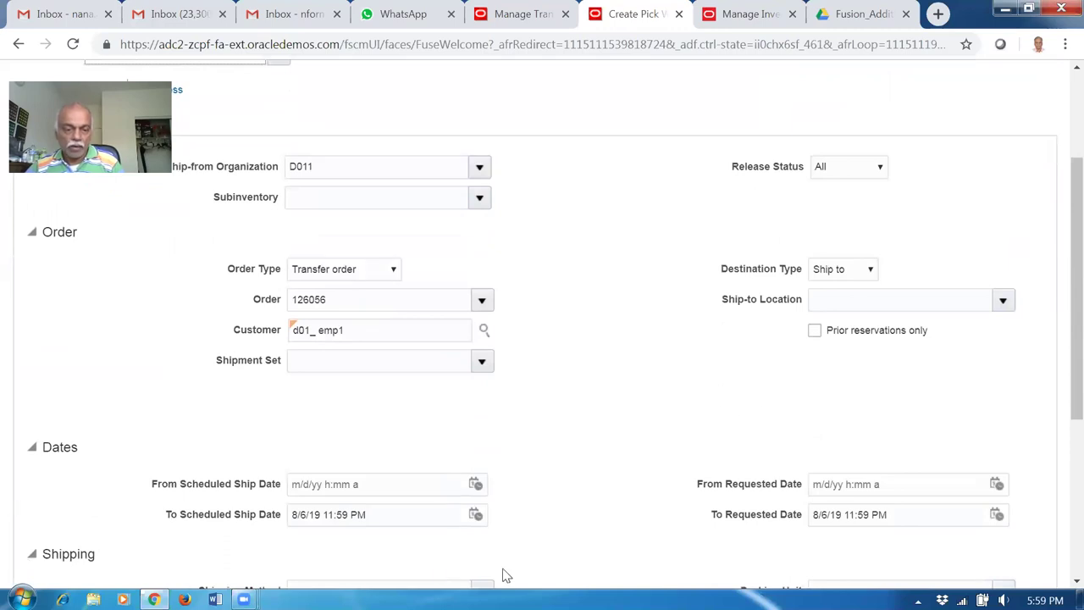
pyautogui.moveTo(393, 520); pyautogui.dragTo(271, 520)
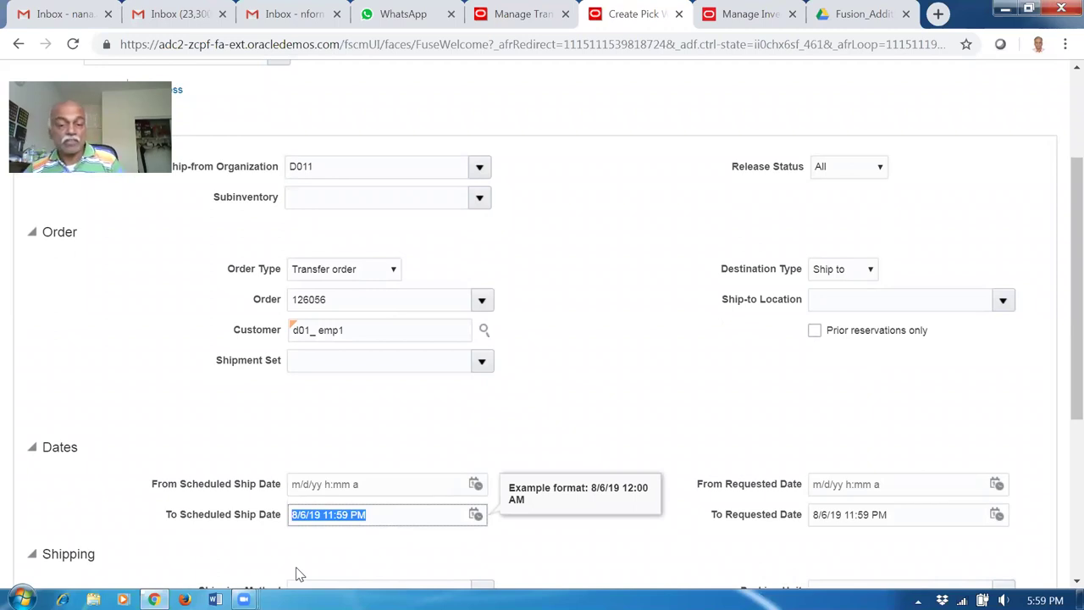
pyautogui.press('BackSpace')
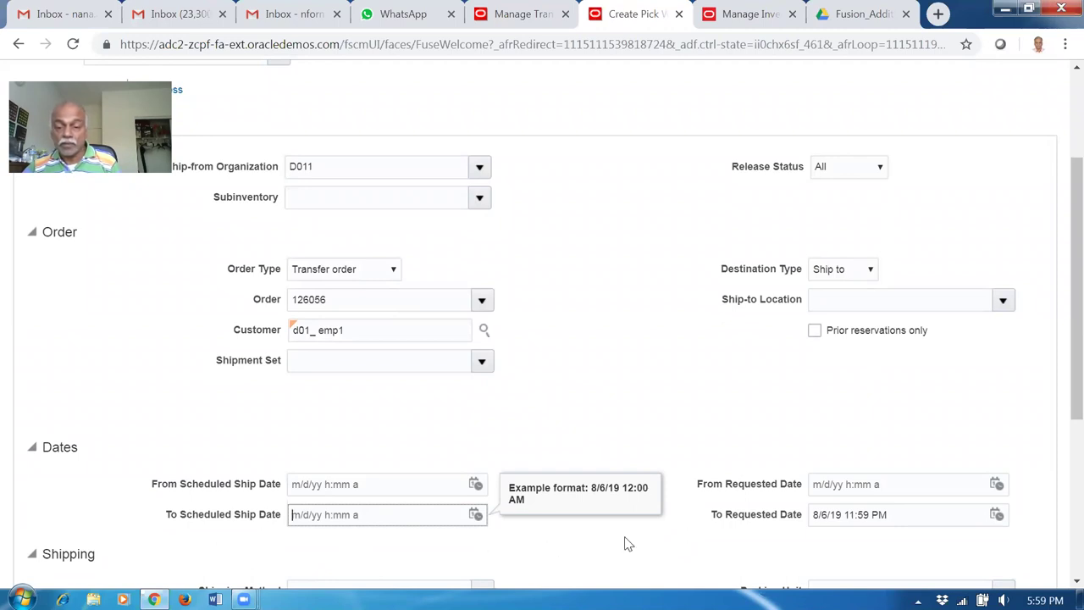
pyautogui.moveTo(886, 514); pyautogui.dragTo(630, 514)
pyautogui.press('BackSpace')
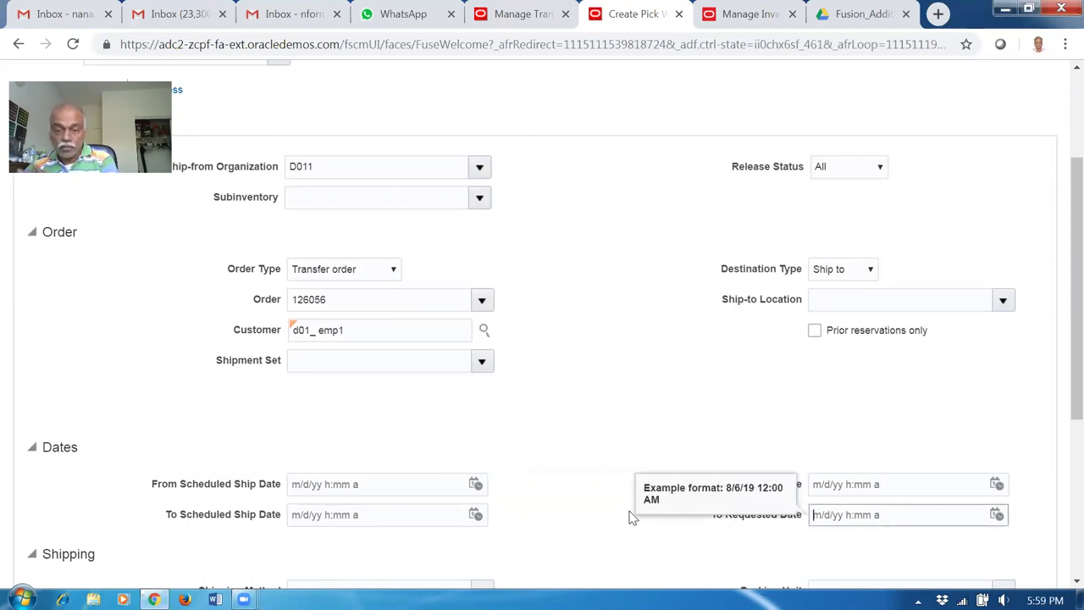
pyautogui.click(552, 414)
# Review the remaining demand criteria and the fulfillment and processing options, and release the pick wave immediately.
pyautogui.scroll(-2, 559, 419)
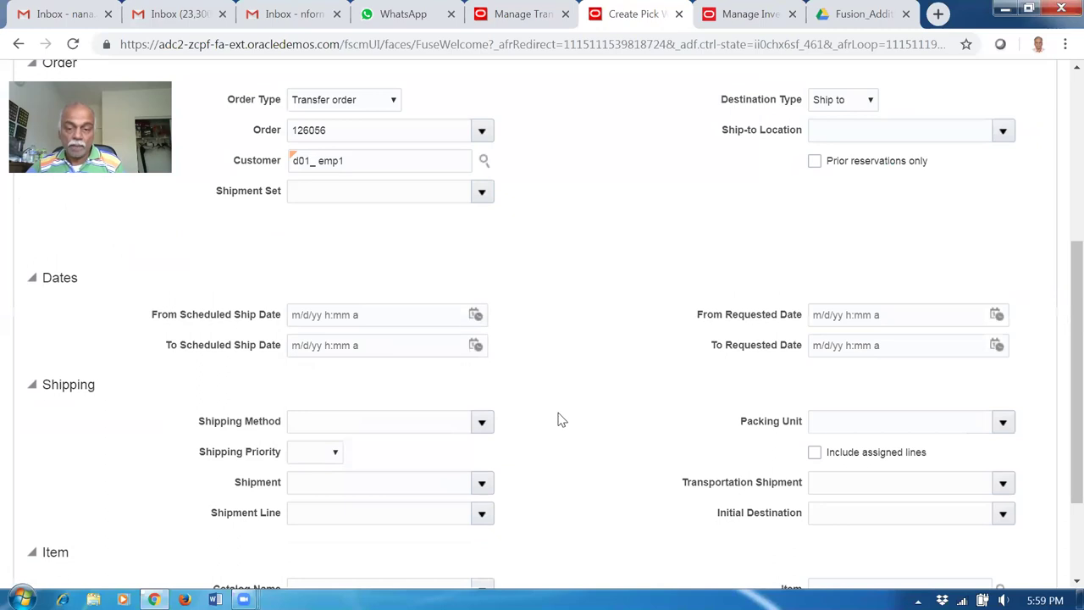
pyautogui.scroll(-1, 559, 421)
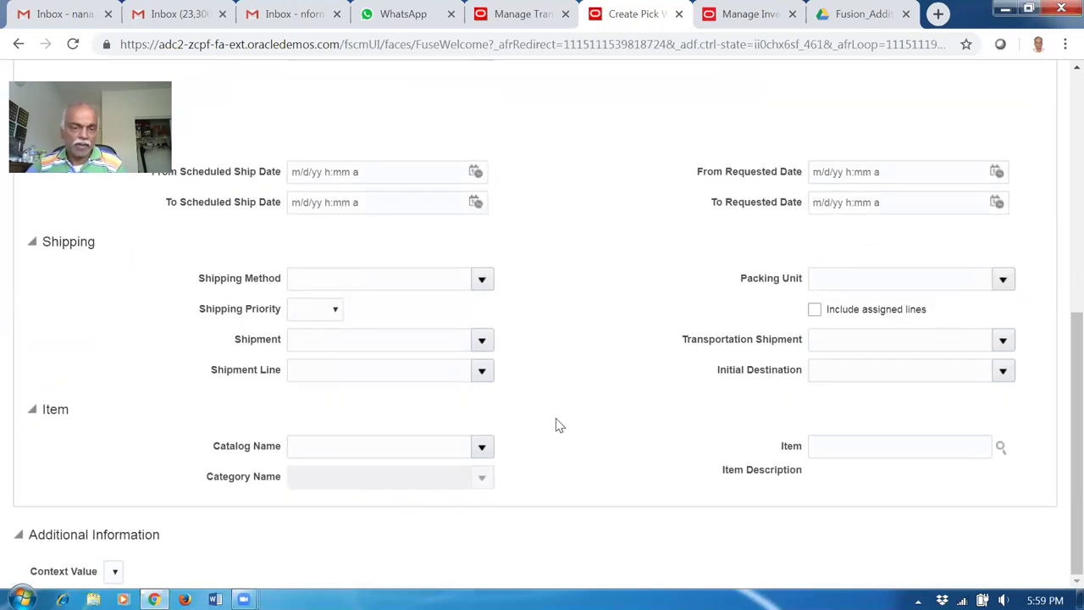
pyautogui.scroll(6, 557, 425)
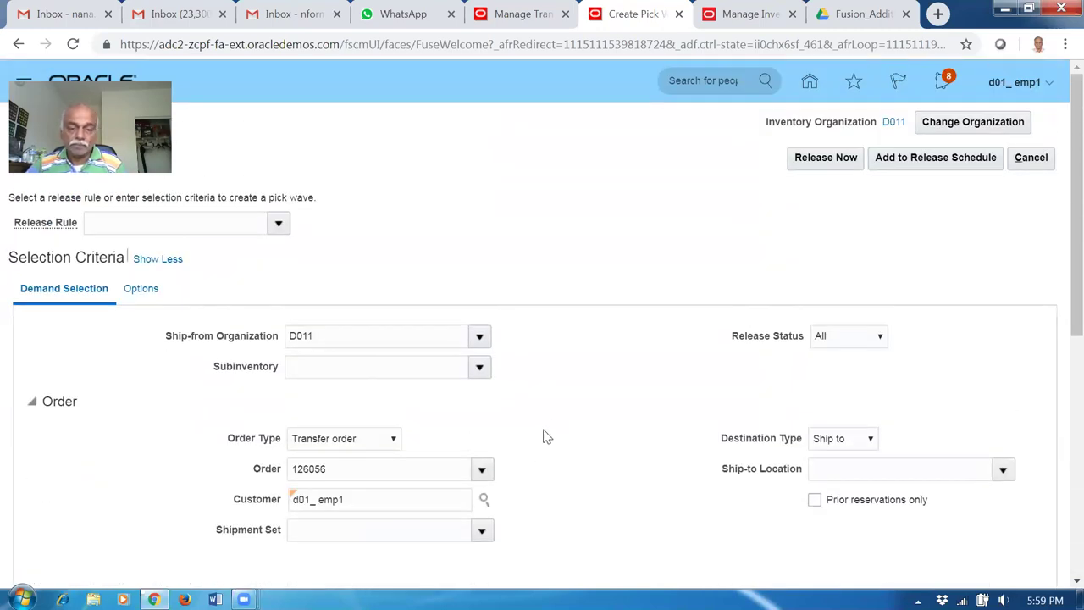
pyautogui.click(141, 289)
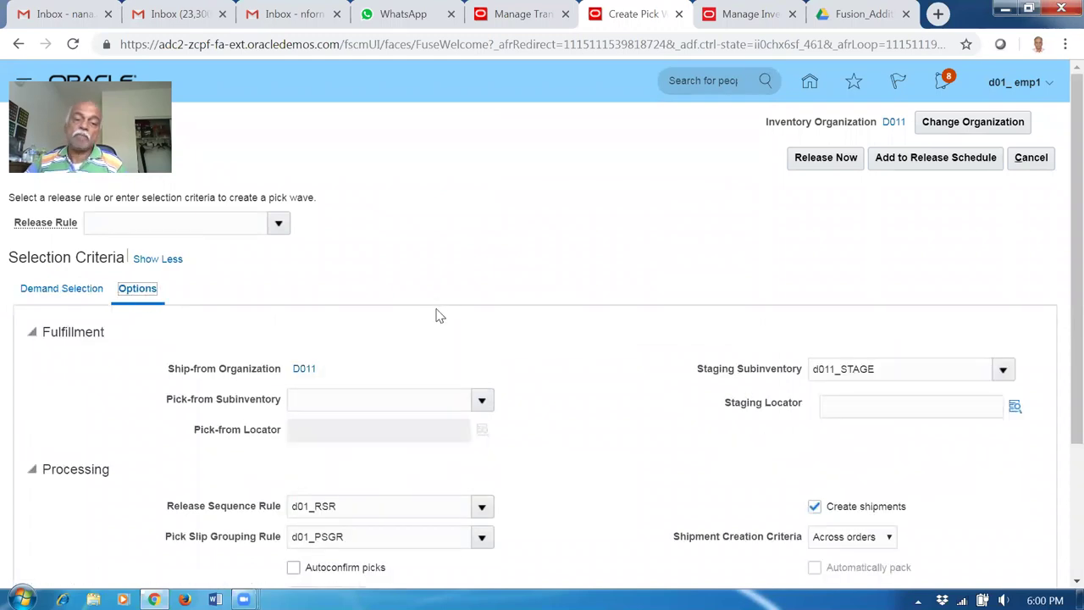
pyautogui.doubleClick(889, 374)
pyautogui.click(559, 432)
pyautogui.scroll(-2, 514, 469)
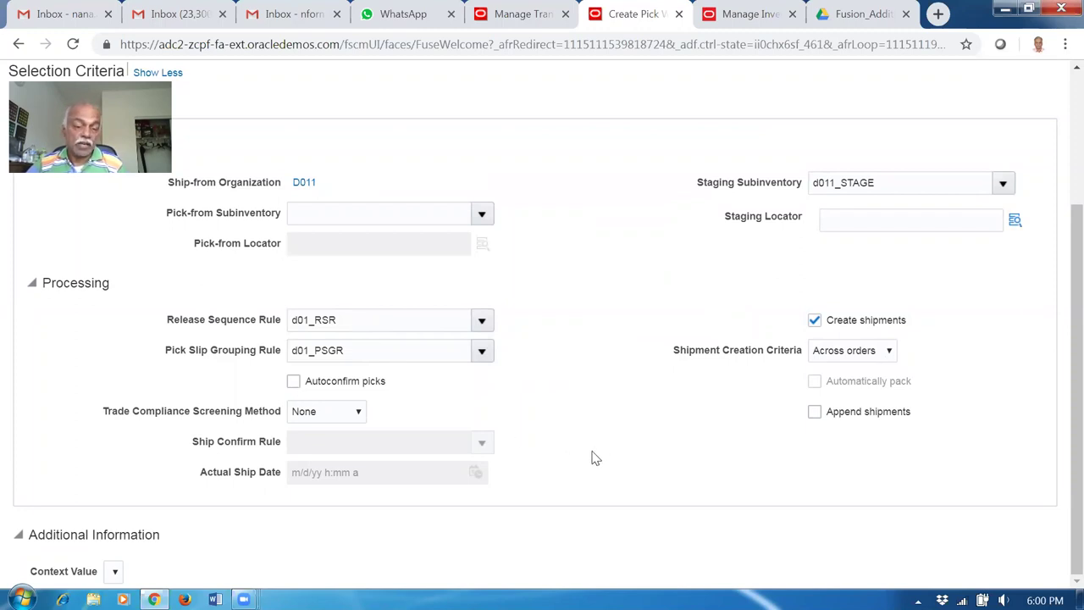
pyautogui.scroll(3, 608, 446)
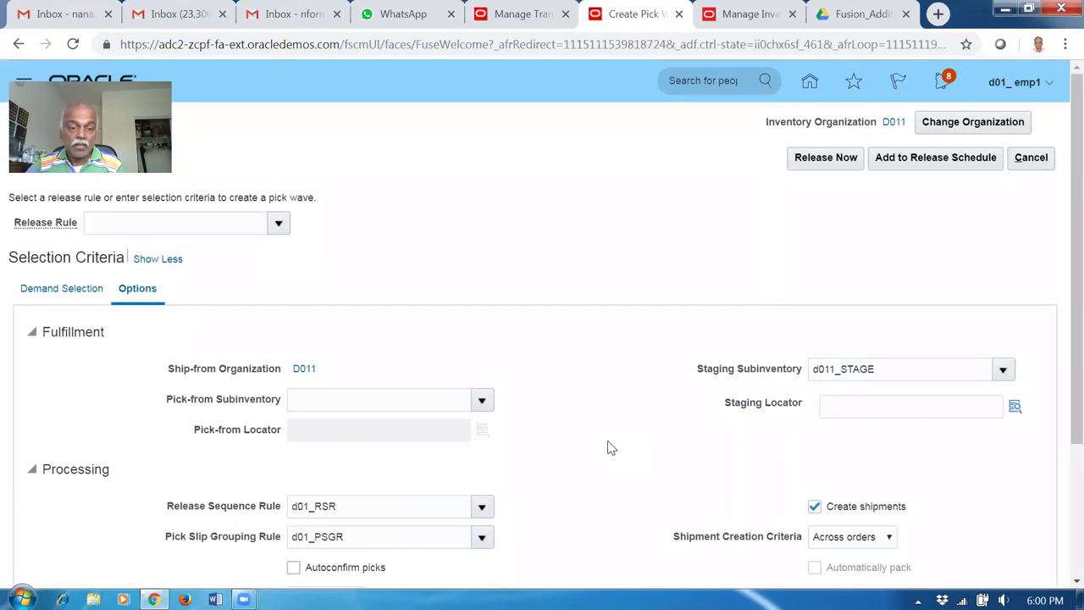
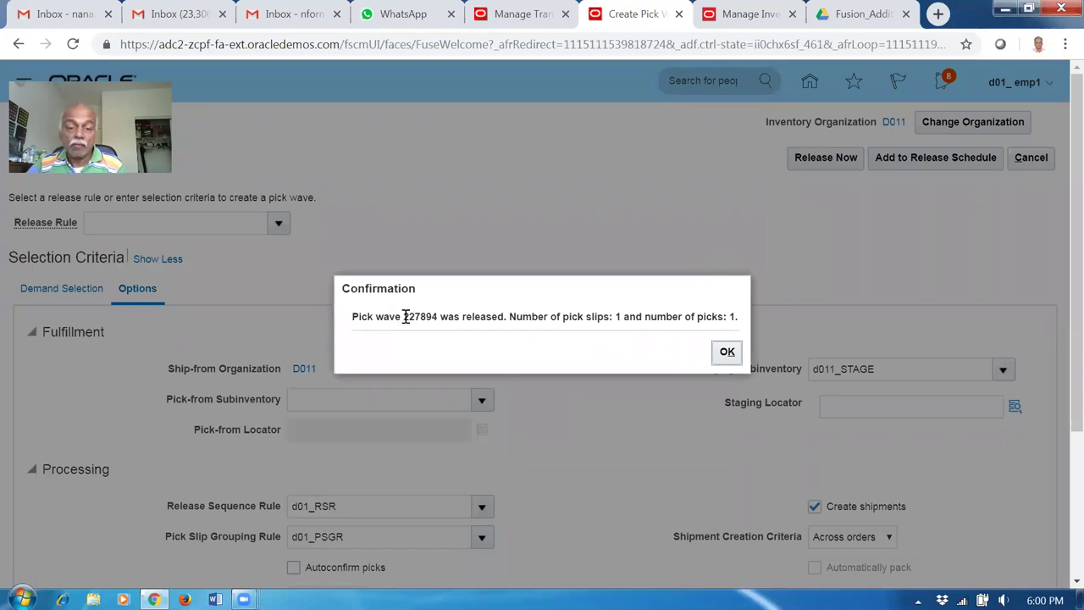
# Copy the released pick wave's number and close the confirmation.
pyautogui.moveTo(405, 316); pyautogui.dragTo(439, 330)
pyautogui.hotkey('ctrl', 'c')
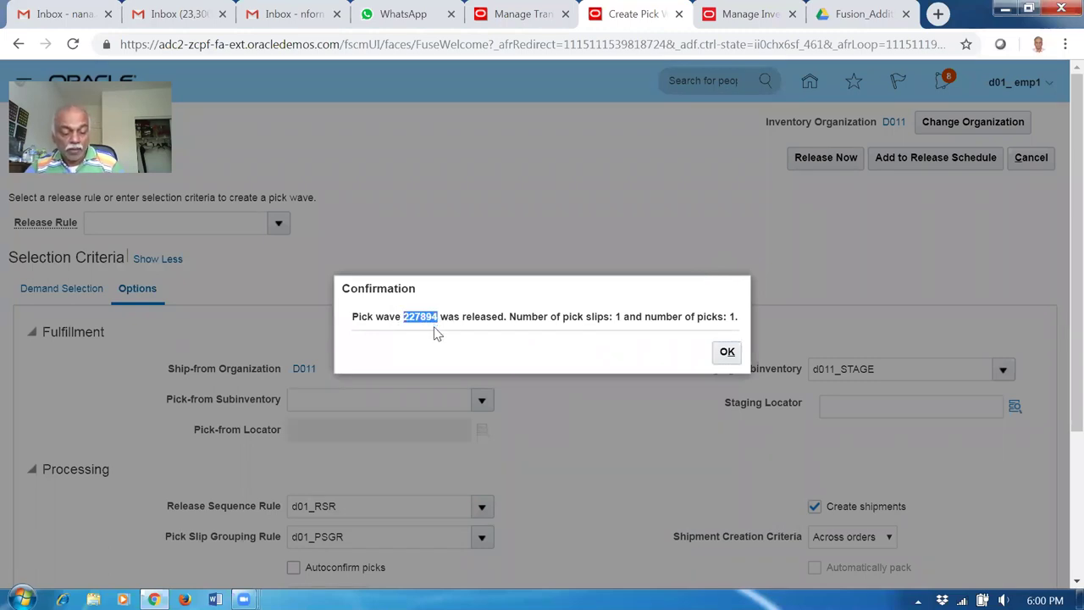
pyautogui.click(724, 351)
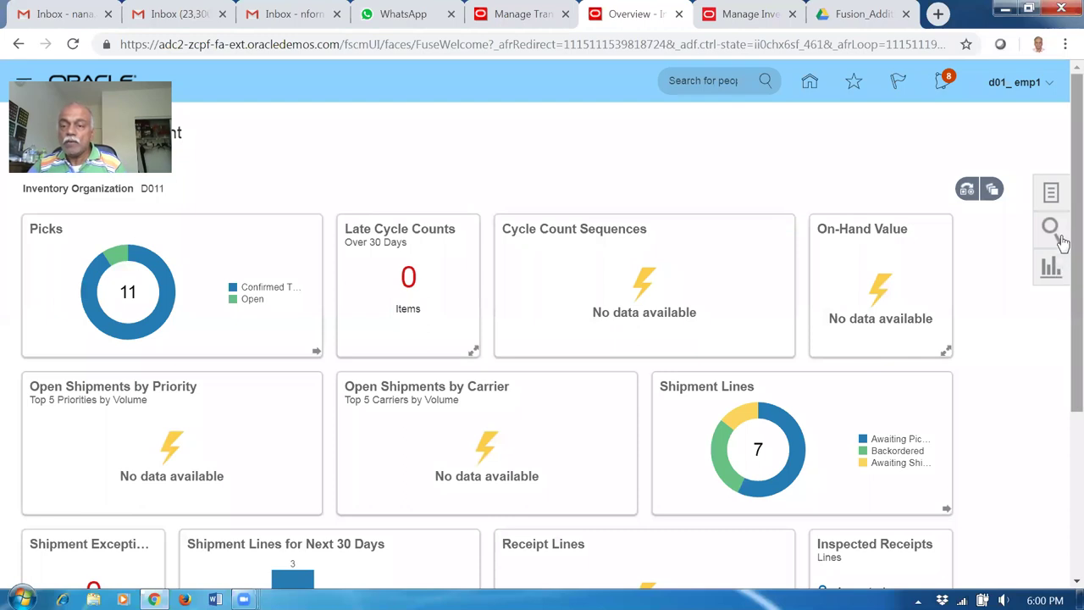
# Open the Confirm Pick Slips task and search for pick slips due 8/6/19.
pyautogui.click(1052, 196)
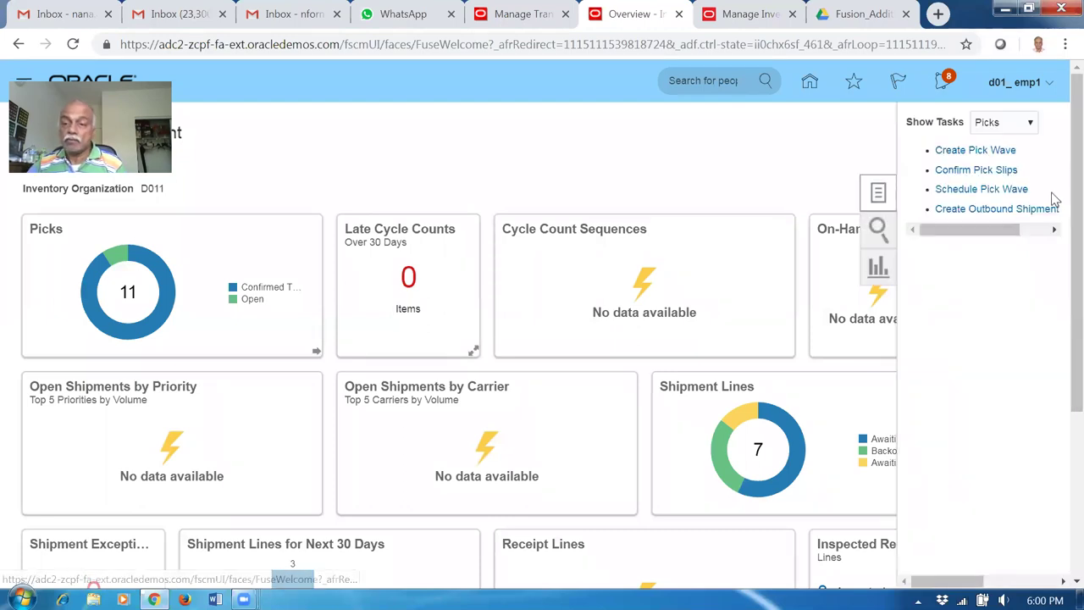
pyautogui.click(976, 170)
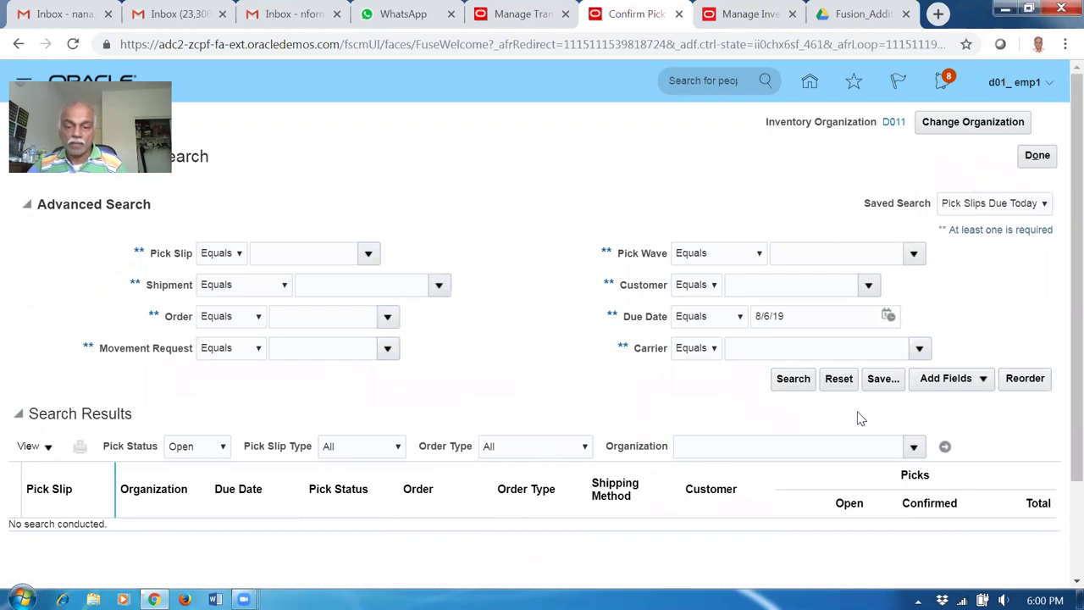
pyautogui.click(789, 381)
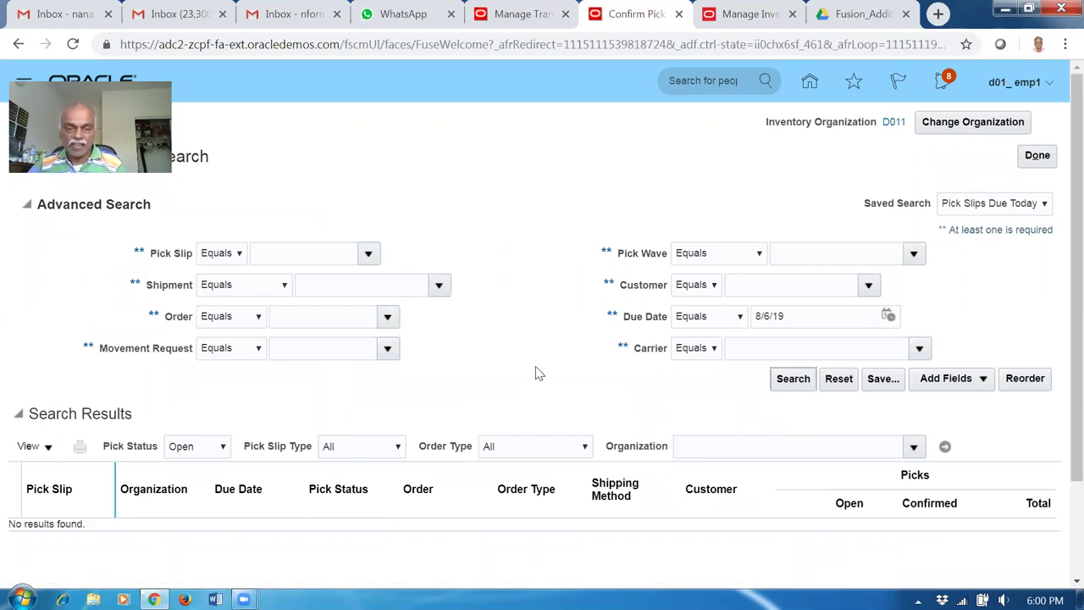
# Clear the due date and search for pick slips by the copied pick wave number.
pyautogui.click(823, 318)
pyautogui.tripleClick(824, 318)
pyautogui.press('Delete')
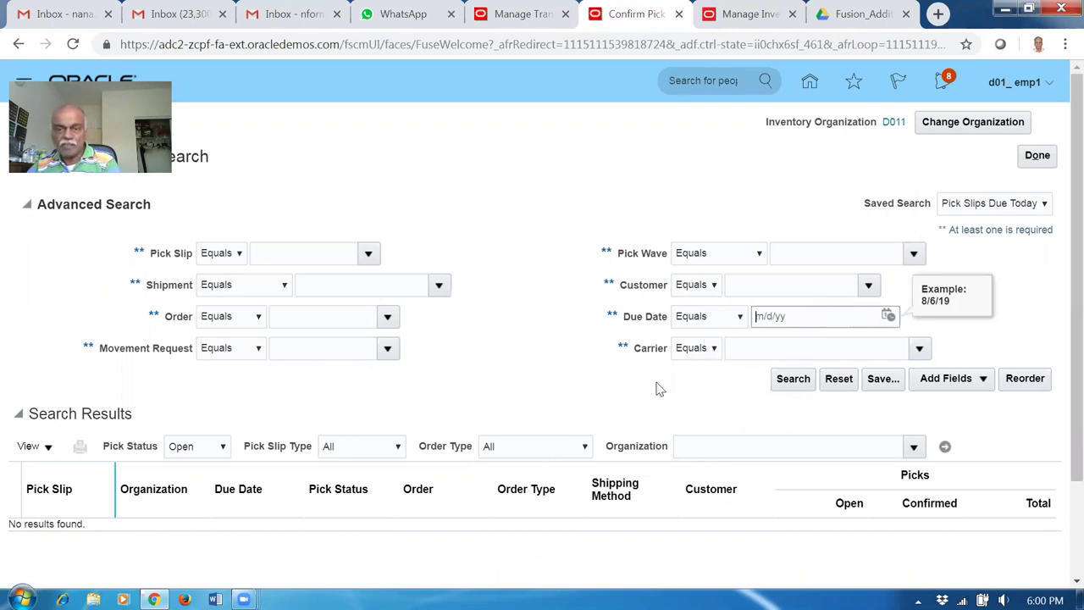
pyautogui.click(794, 381)
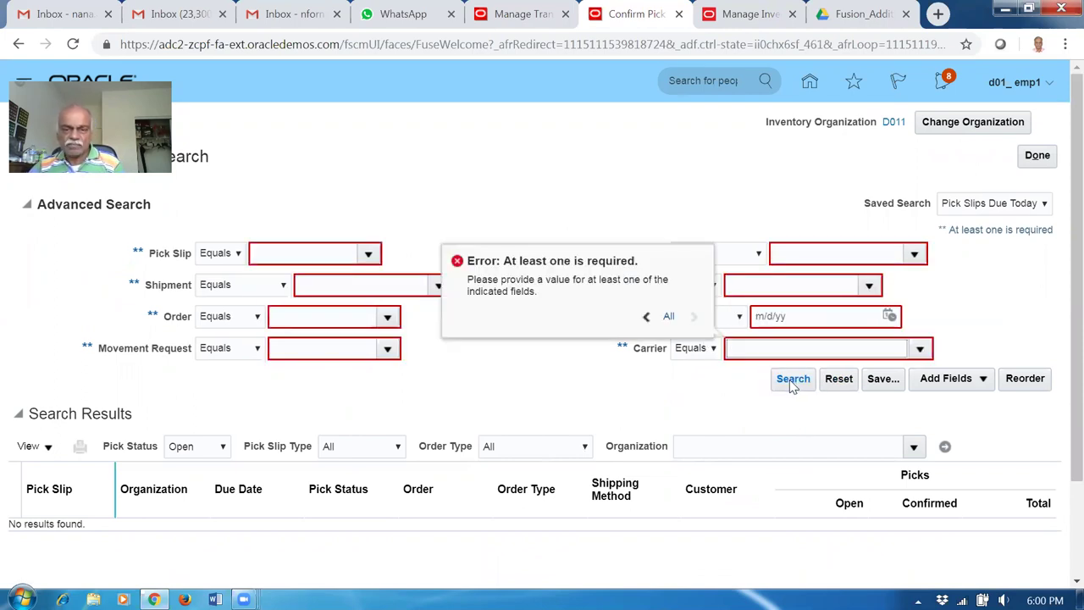
pyautogui.click(277, 258)
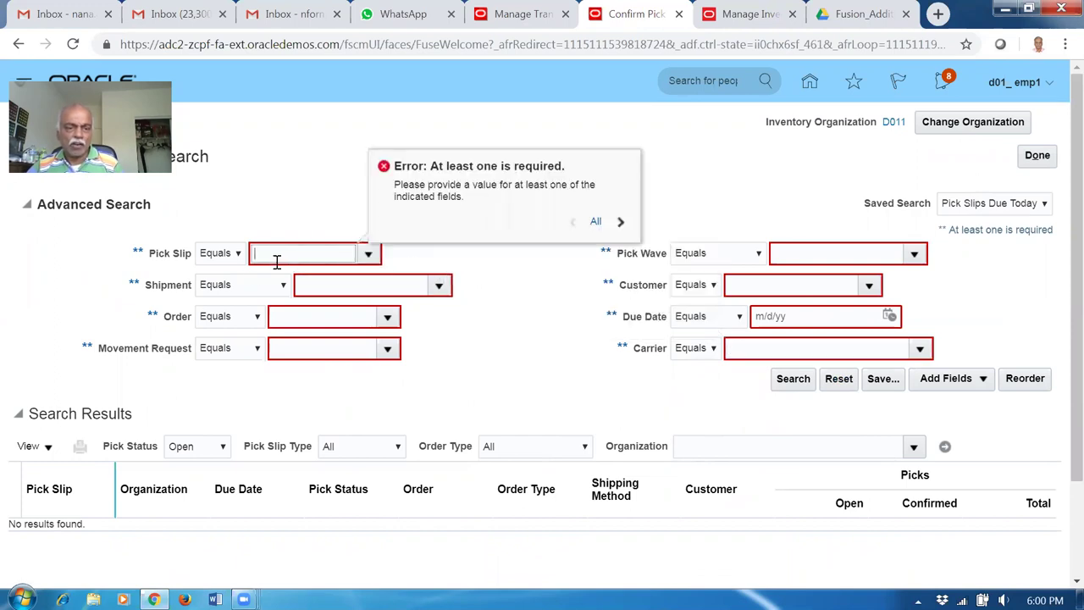
pyautogui.click(845, 249)
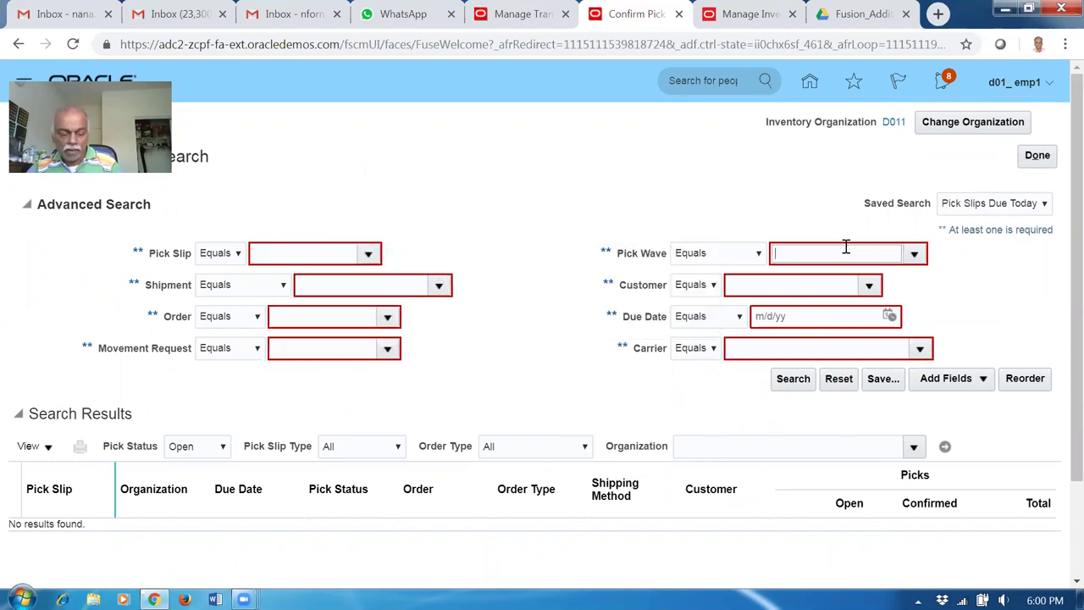
pyautogui.hotkey('ctrl', 'v')
pyautogui.click(655, 395)
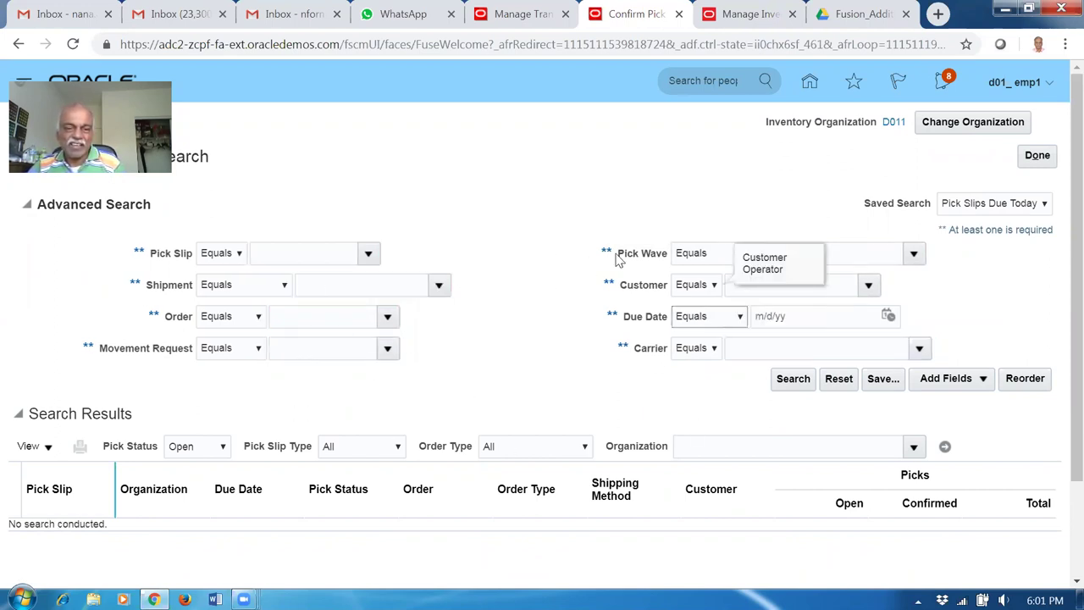
pyautogui.click(790, 383)
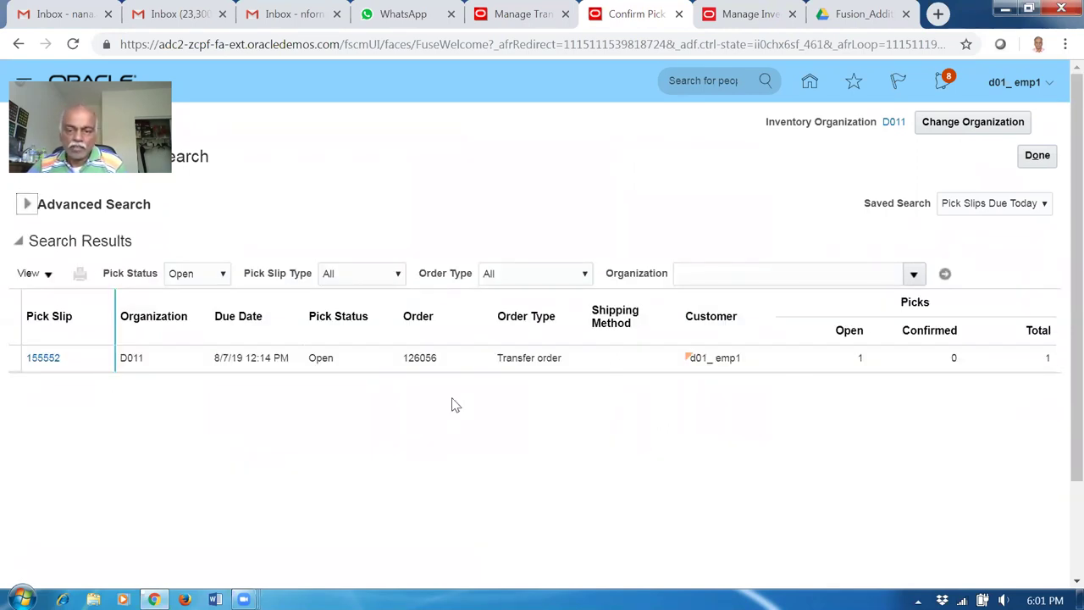
# Open the found pick slip and mark its test_complex_TO line as ready to confirm.
pyautogui.click(44, 359)
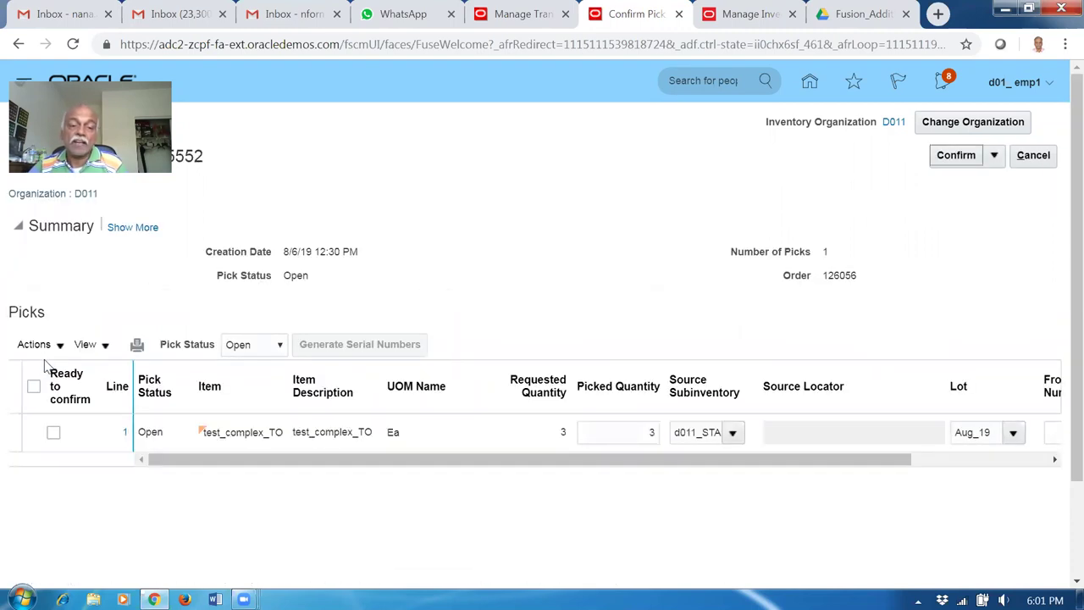
pyautogui.click(34, 387)
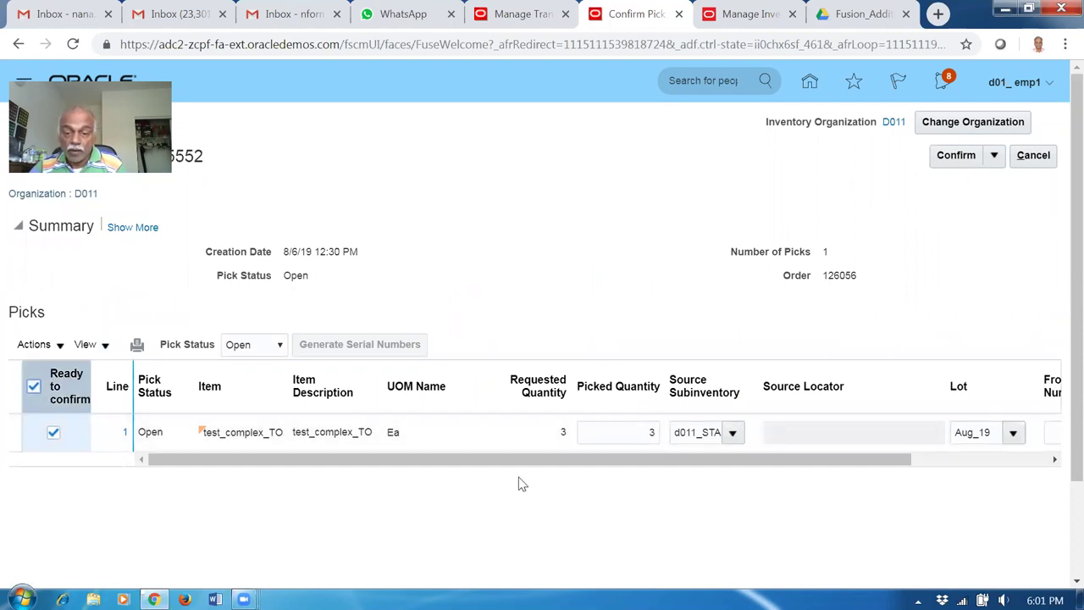
pyautogui.click(613, 466)
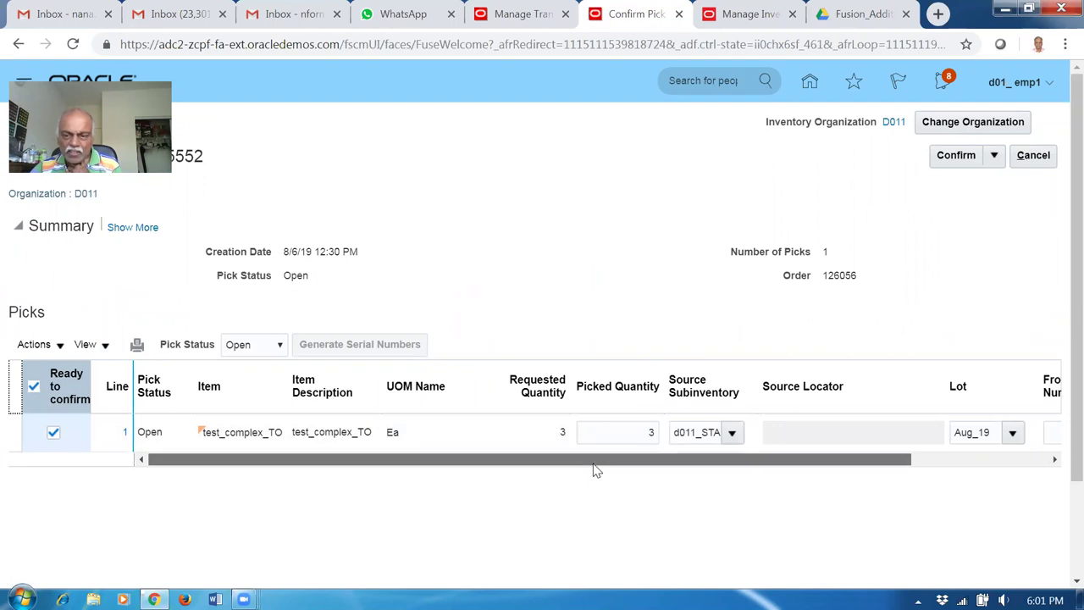
pyautogui.moveTo(596, 476); pyautogui.dragTo(655, 478)
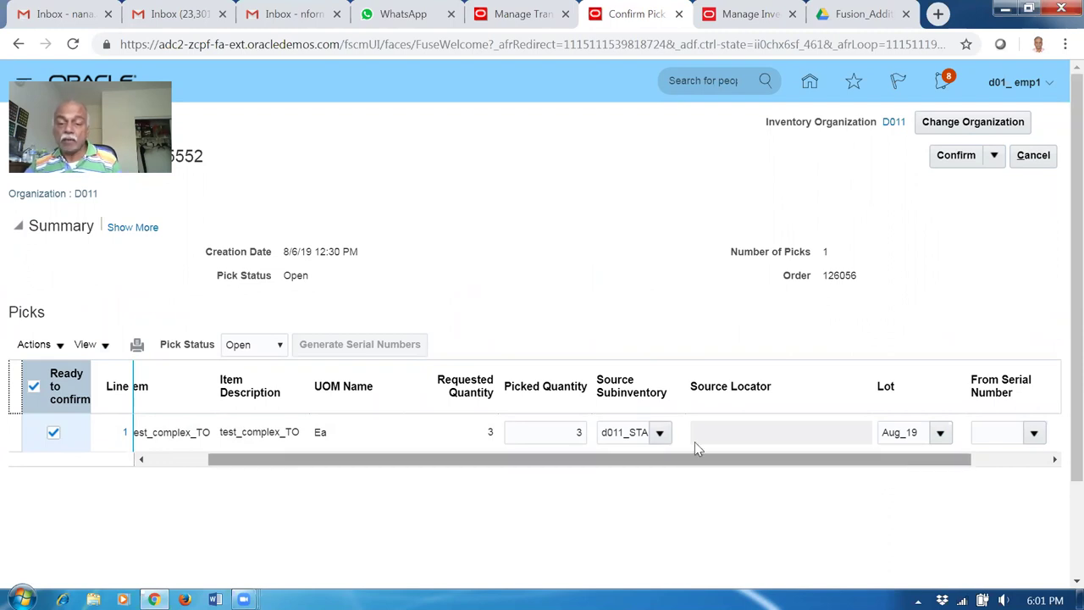
# Change the pick line's source subinventory to d011_FGS and select lot July_19.
pyautogui.click(659, 433)
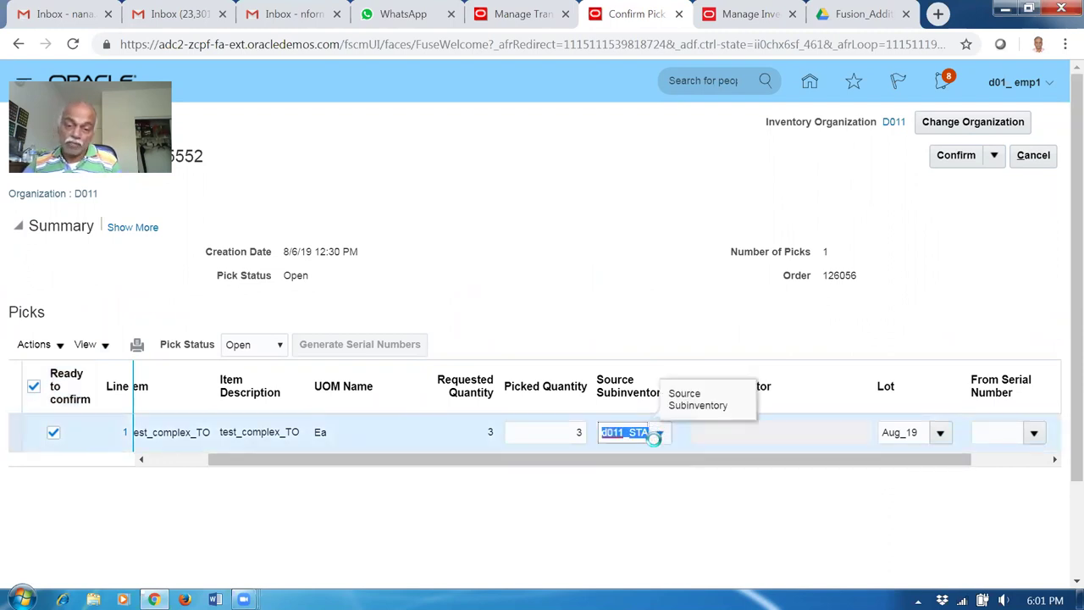
pyautogui.click(654, 465)
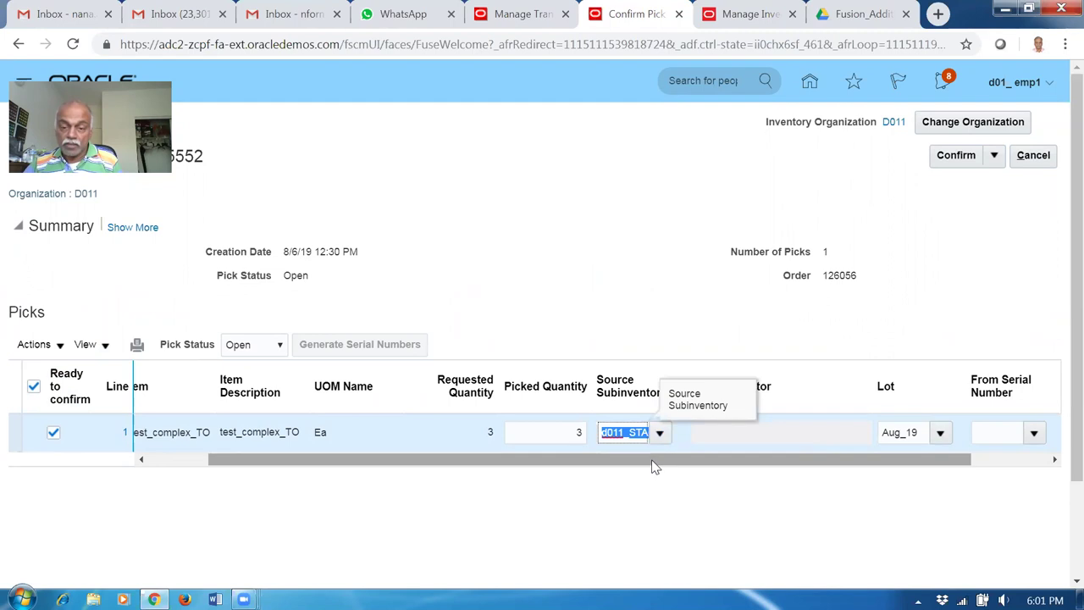
pyautogui.moveTo(653, 466); pyautogui.dragTo(725, 476)
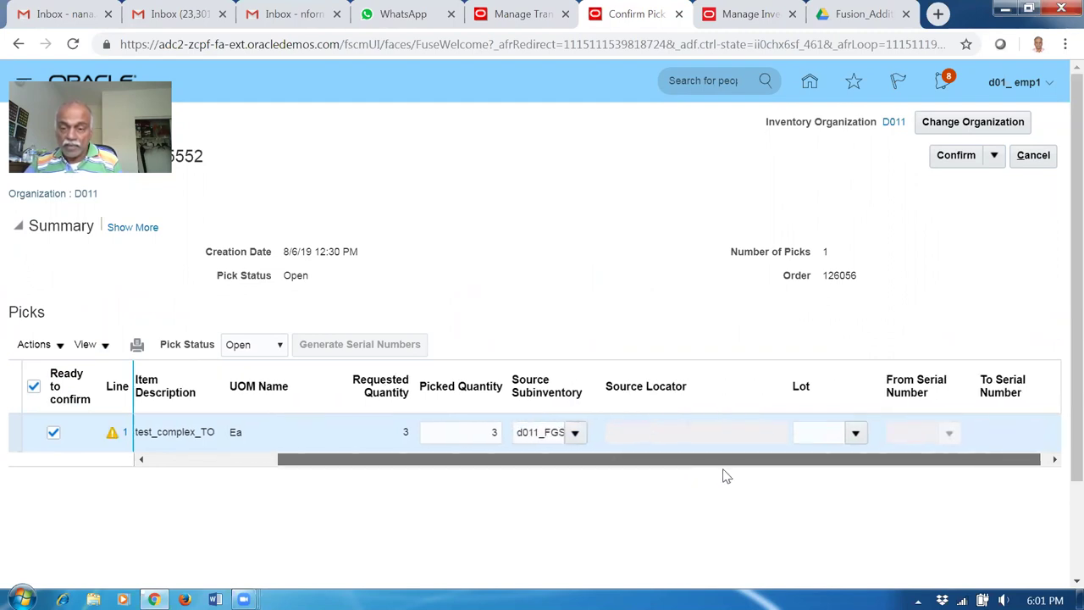
pyautogui.click(857, 435)
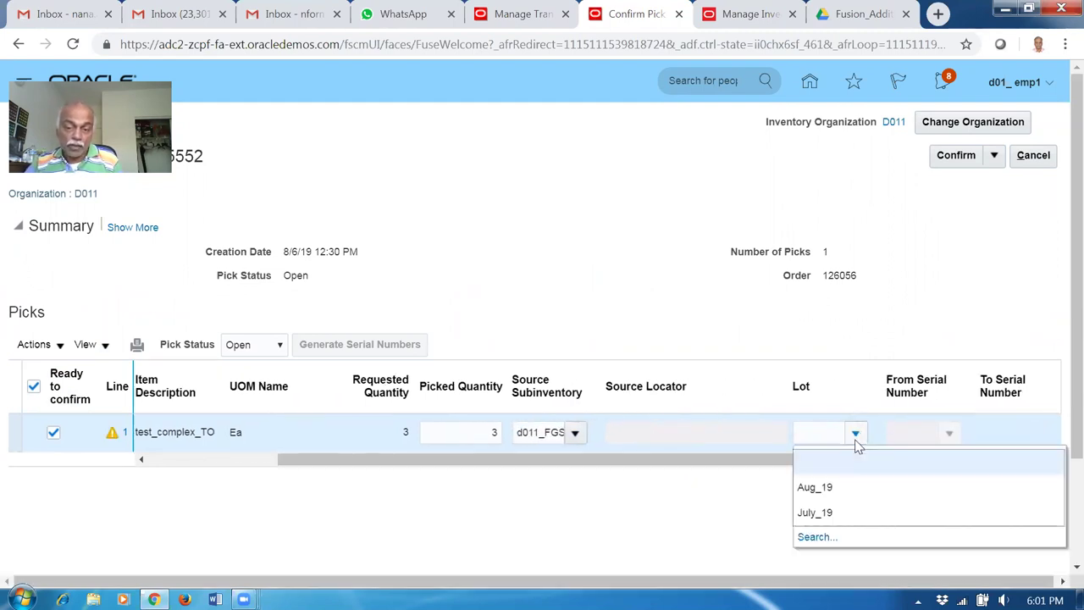
pyautogui.click(815, 513)
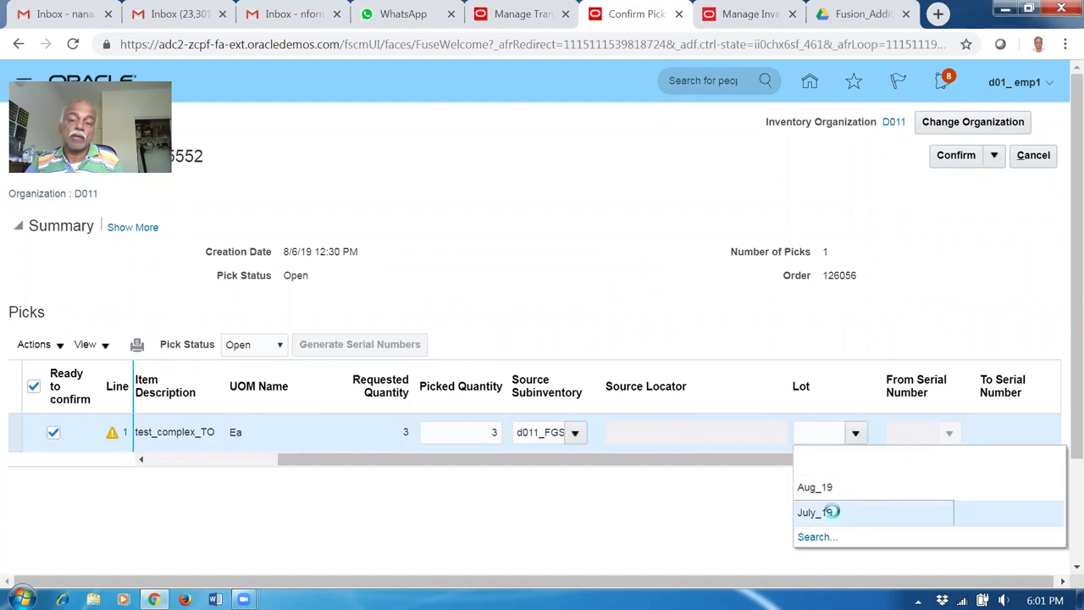
pyautogui.moveTo(726, 460); pyautogui.dragTo(734, 462)
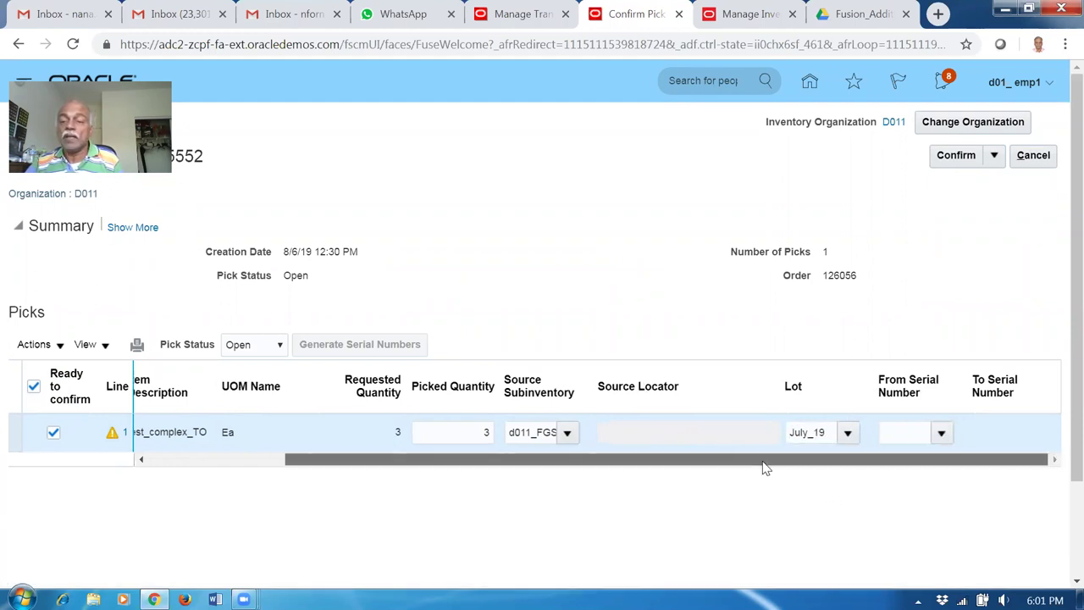
# Set the pick line's From Serial Number to 501, then confirm and close the pick slip.
pyautogui.click(941, 435)
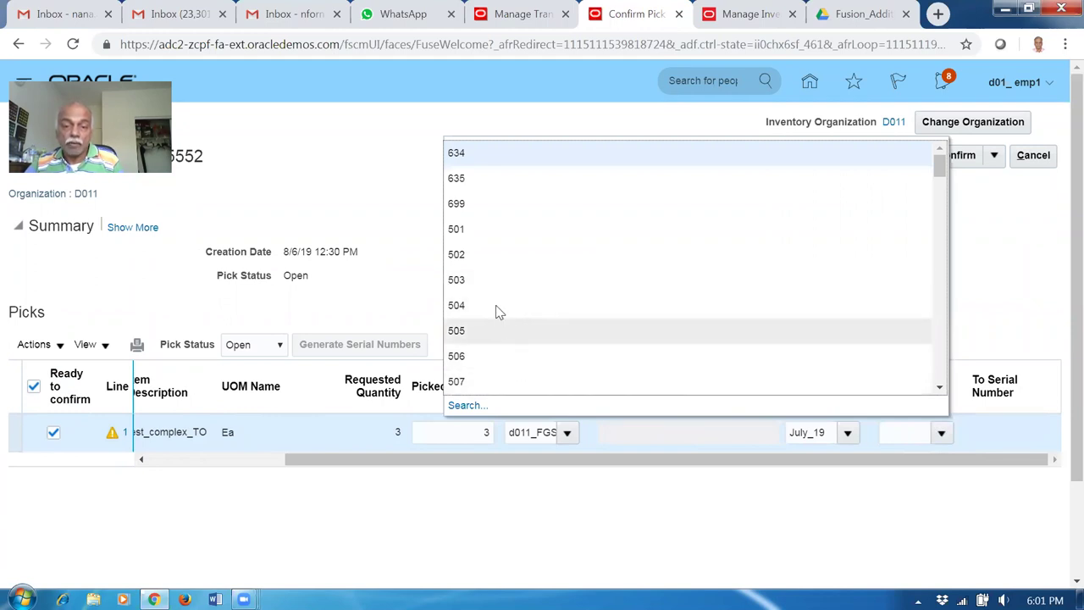
pyautogui.click(477, 238)
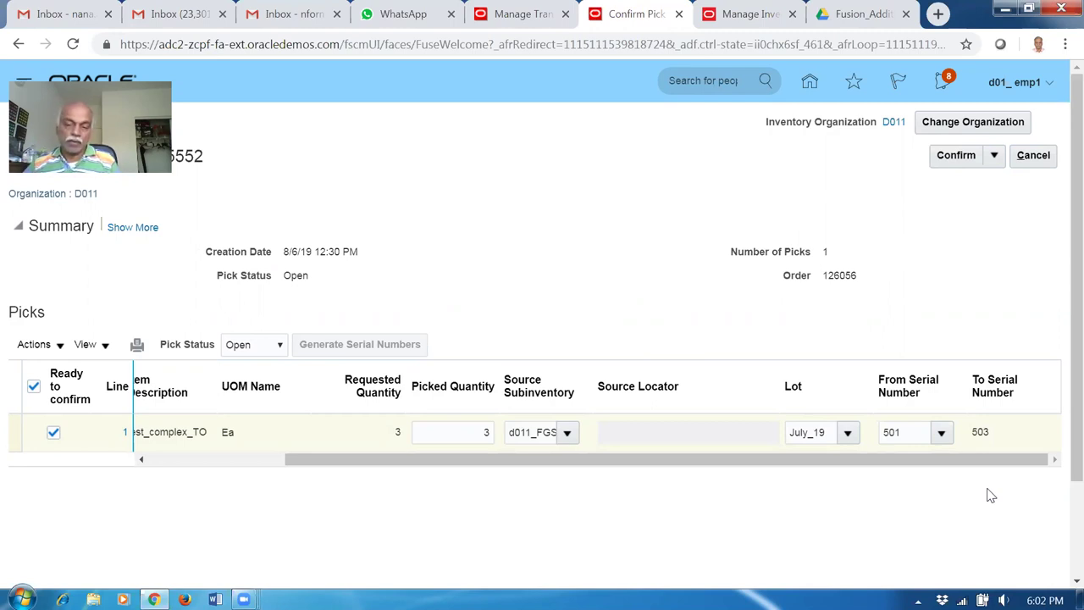
pyautogui.click(993, 157)
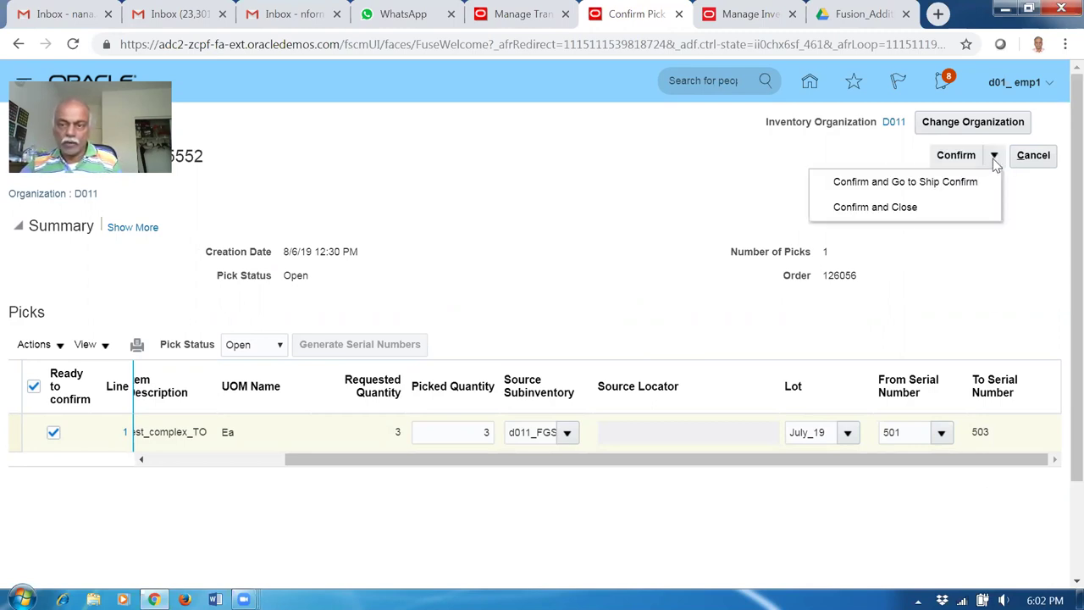
pyautogui.click(926, 216)
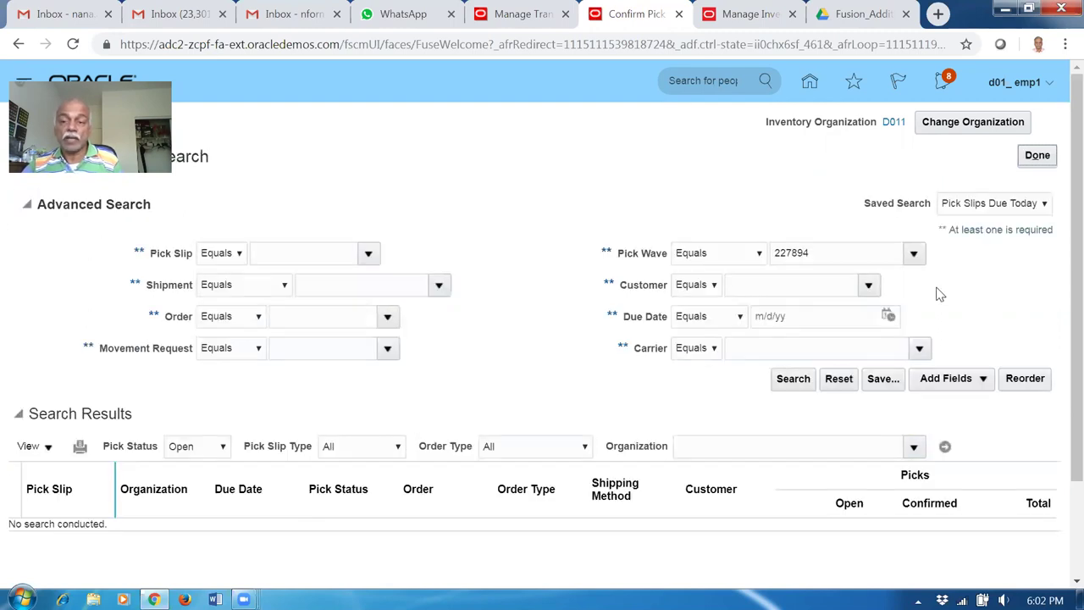
# Leave the pick slip search and open the Manage Shipment Lines task from the Shipments tasks.
pyautogui.click(1038, 155)
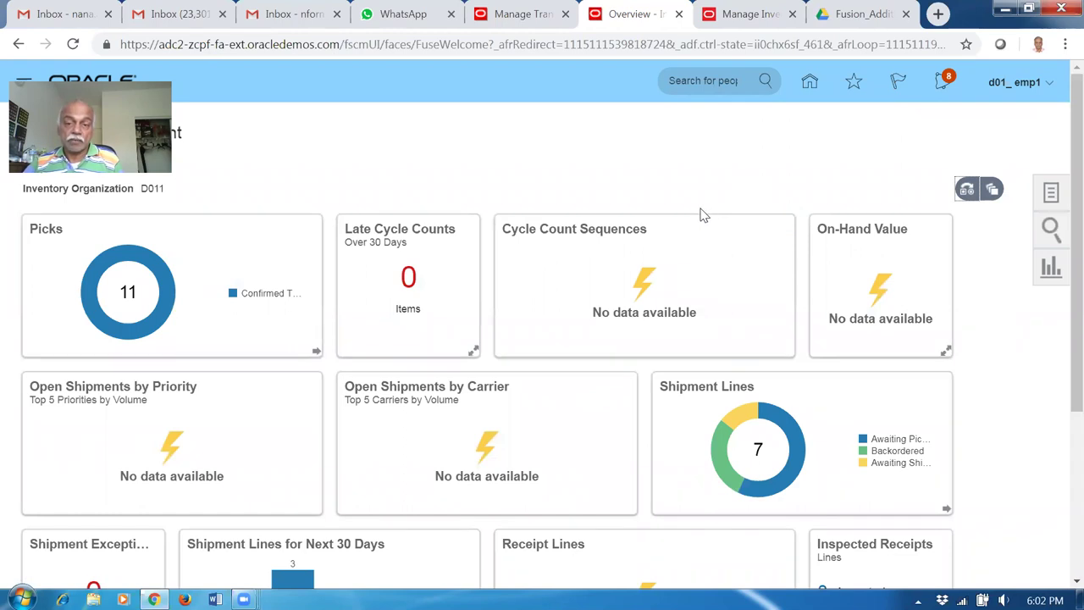
pyautogui.click(1056, 191)
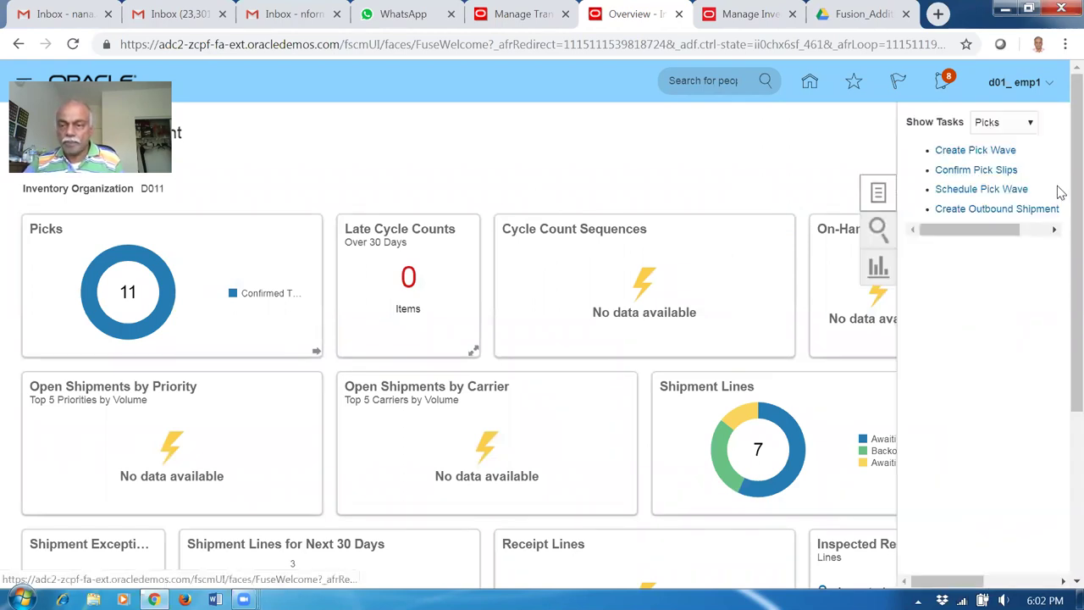
pyautogui.click(1000, 127)
pyautogui.click(1007, 166)
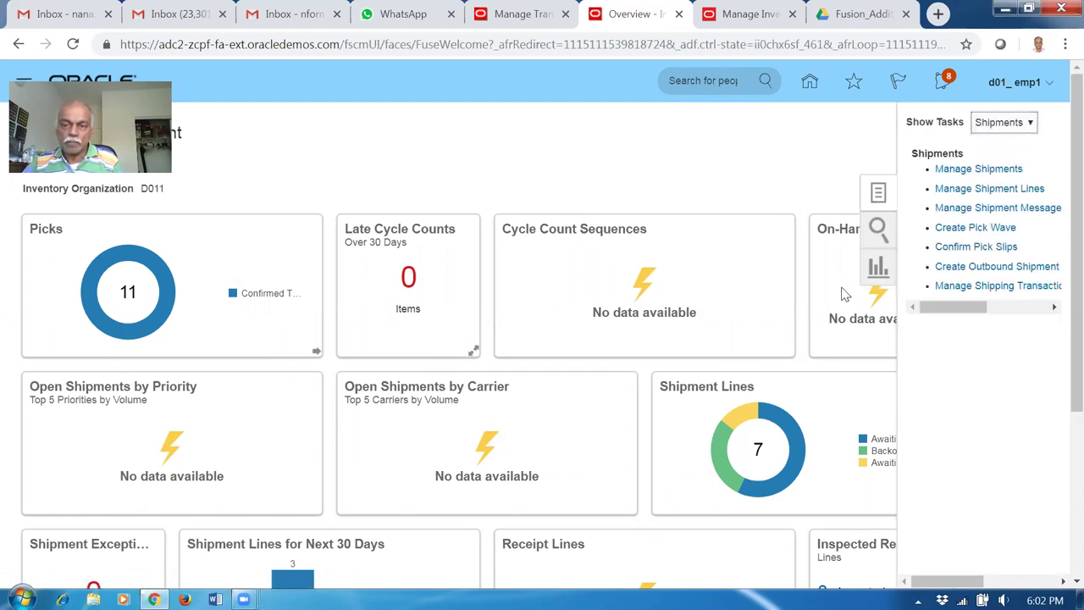
pyautogui.click(990, 190)
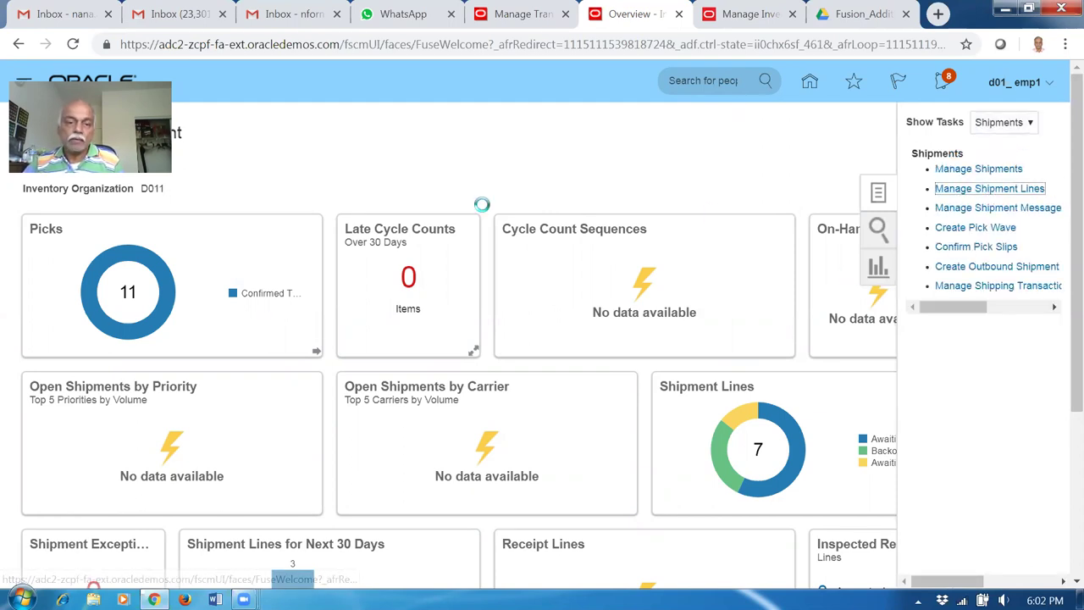
# Search the shipment lines by the transfer order's number.
pyautogui.click(293, 247)
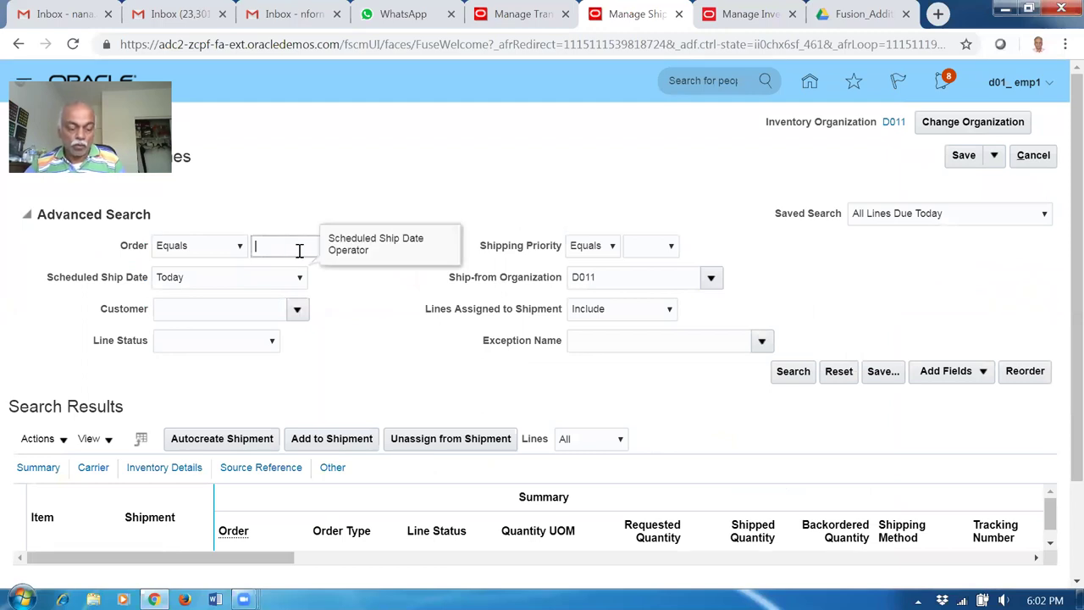
pyautogui.write('12605')
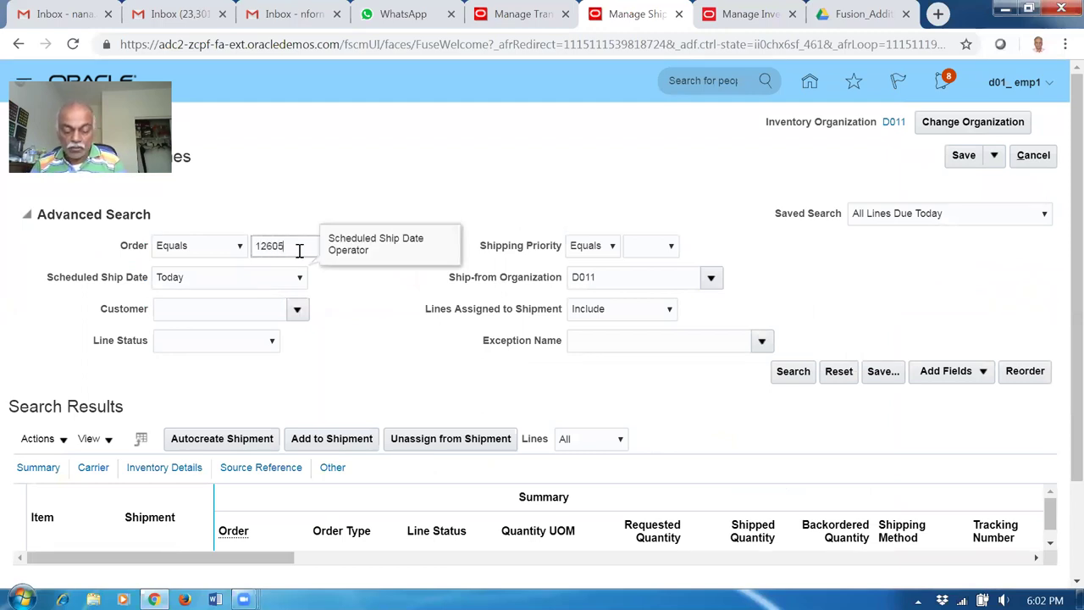
pyautogui.write('6')
pyautogui.press('Tab')
pyautogui.click(803, 377)
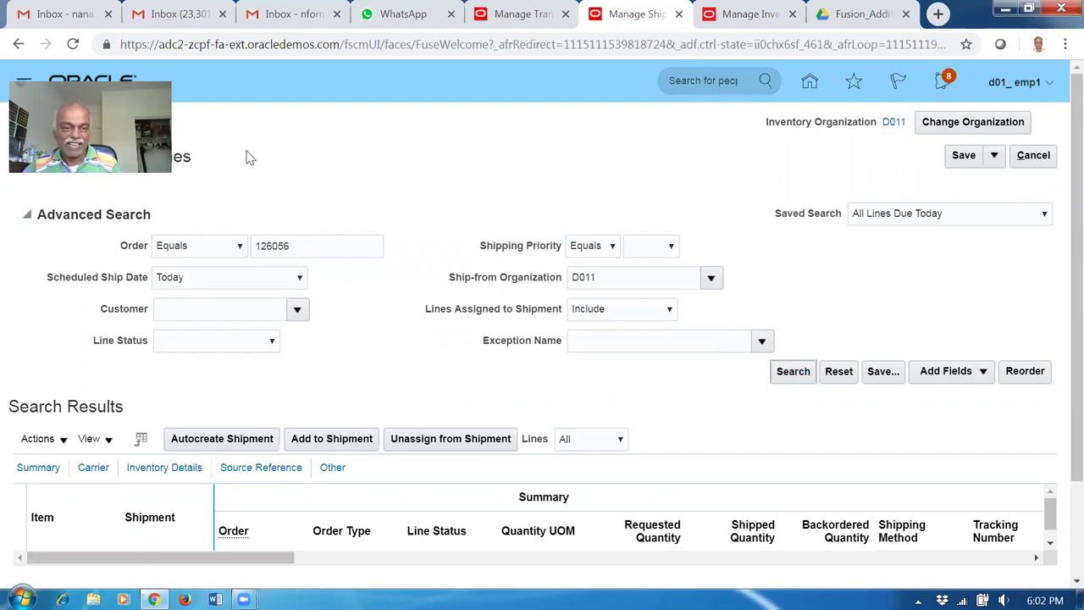
# Change the Scheduled Ship Date criterion to Before 8/21/19 12:32 PM and repeat the shipment line search.
pyautogui.click(225, 277)
pyautogui.click(189, 294)
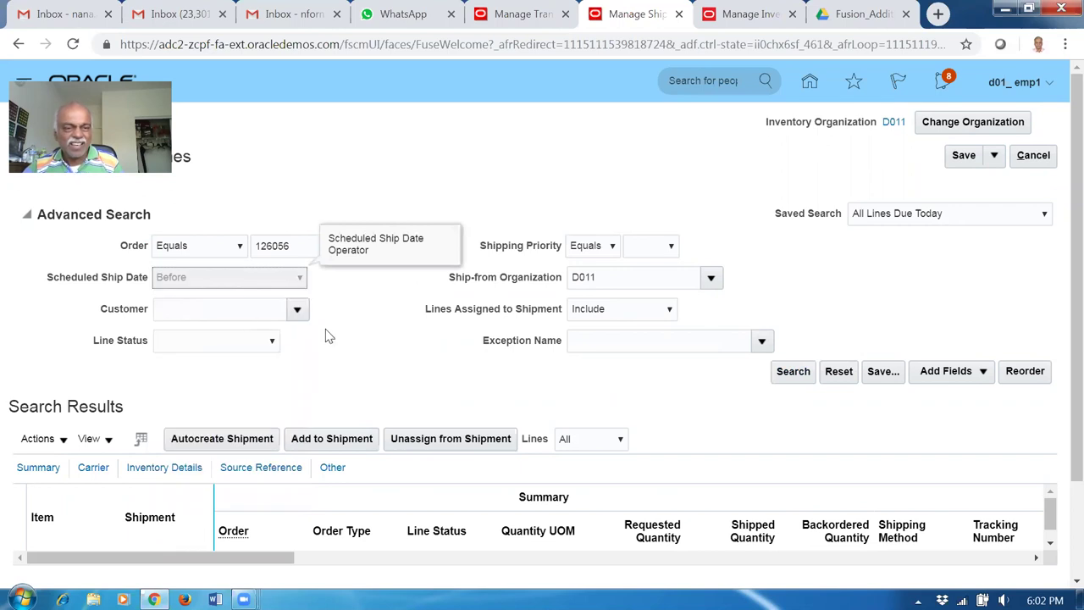
pyautogui.click(443, 277)
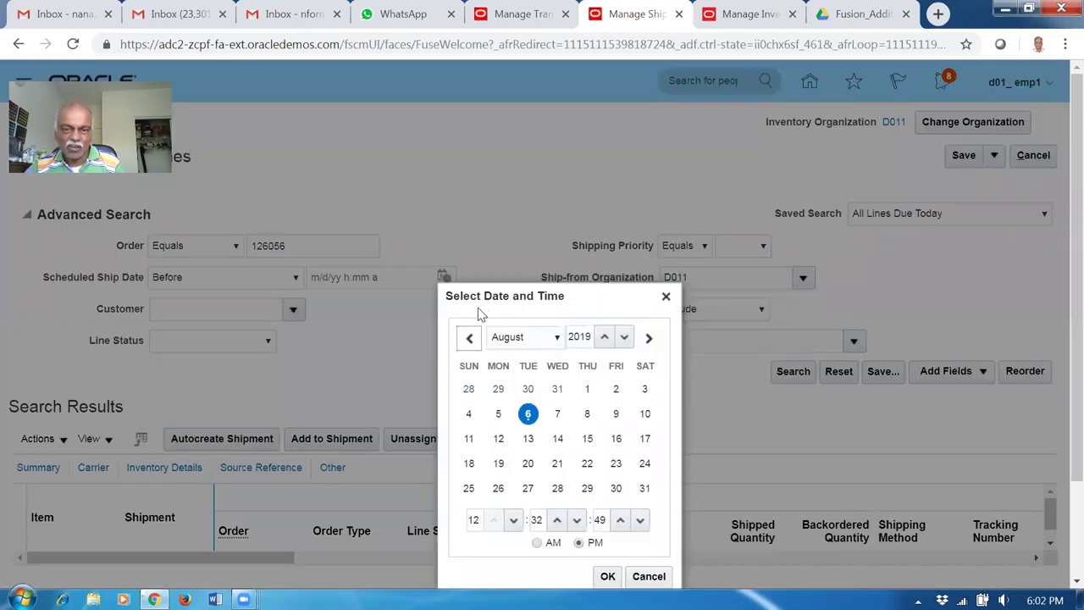
pyautogui.click(559, 465)
pyautogui.click(608, 576)
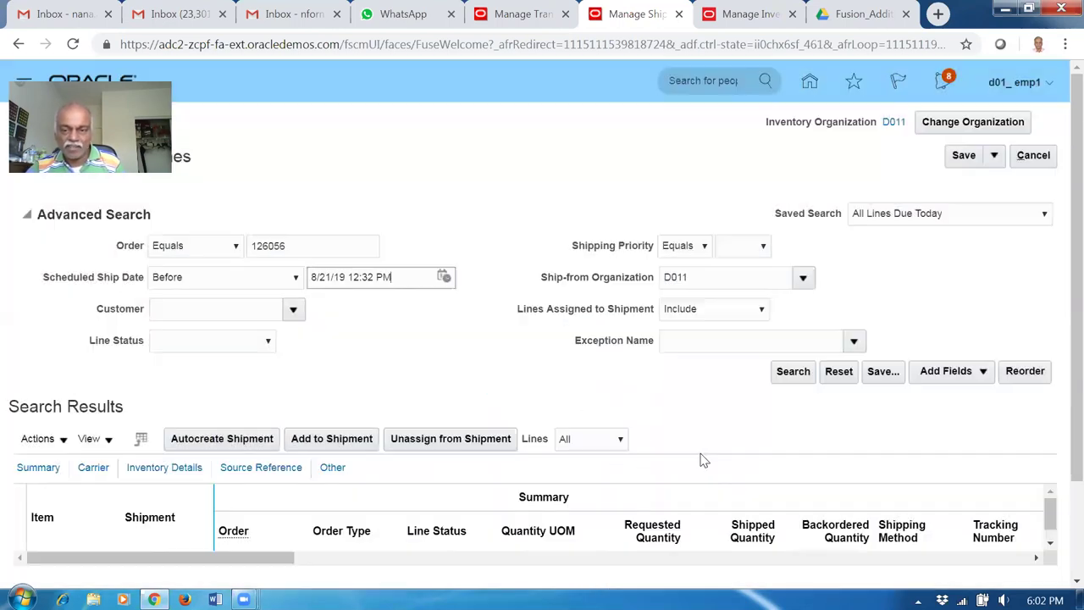
pyautogui.click(782, 381)
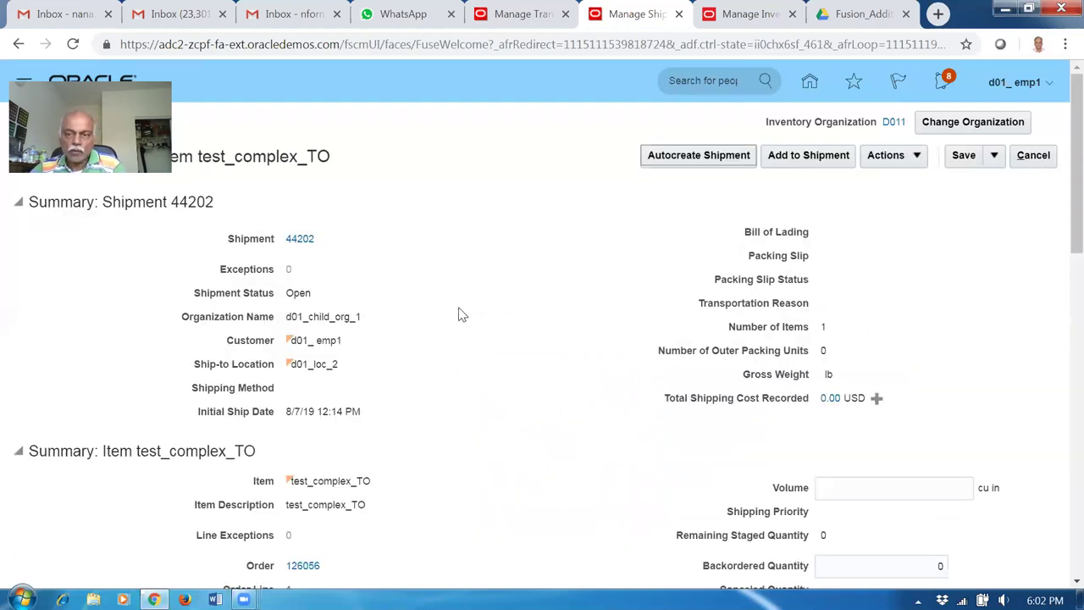
# Examine the test_complex_TO shipment line's status, its shipment summary and the actions available for the line.
pyautogui.scroll(-3, 462, 314)
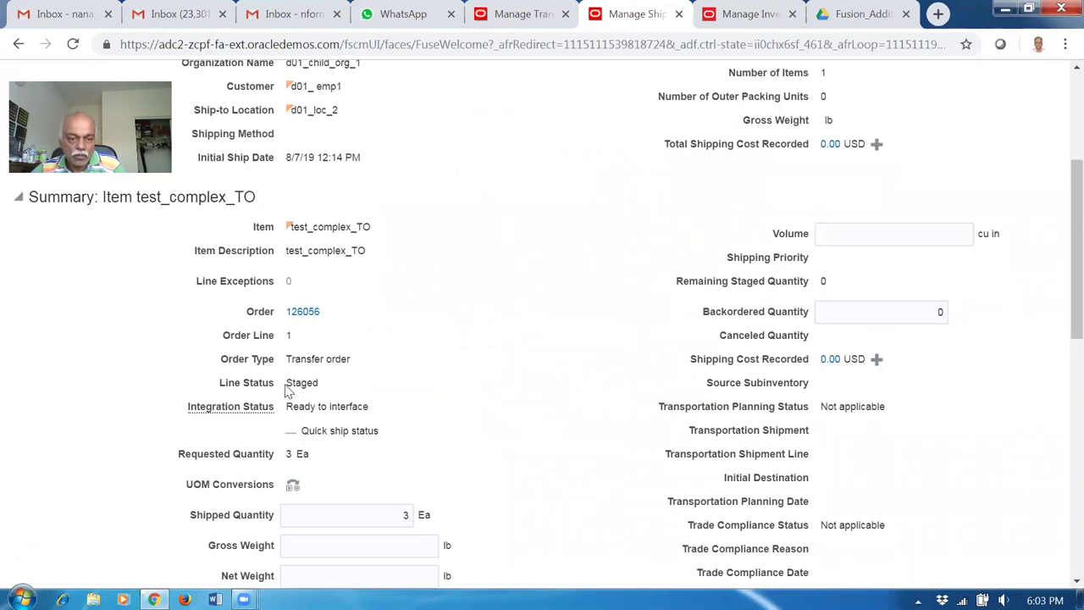
pyautogui.moveTo(288, 387); pyautogui.dragTo(320, 389)
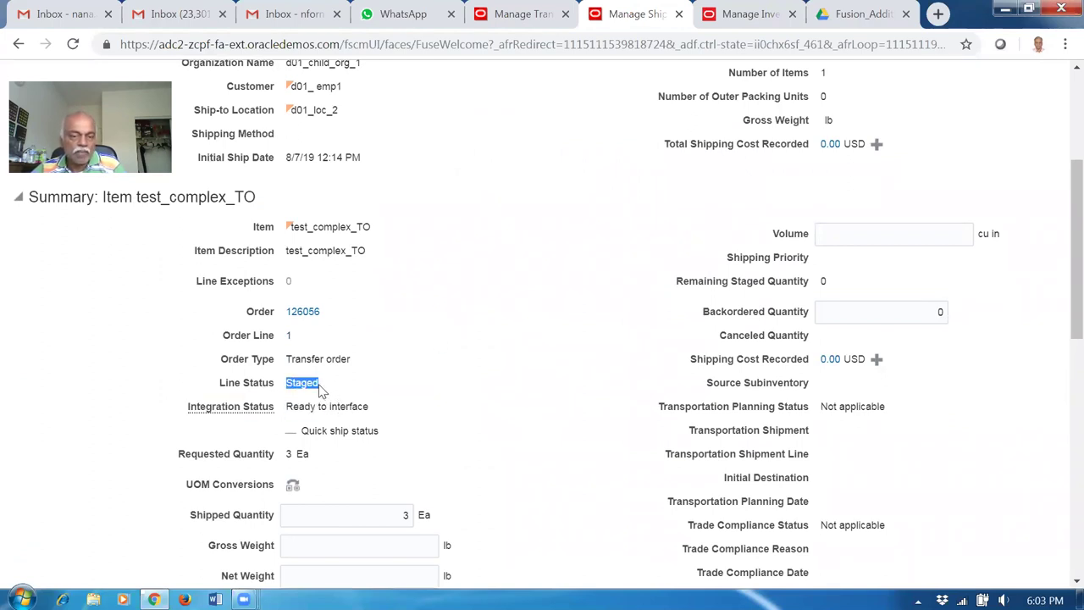
pyautogui.scroll(2, 704, 322)
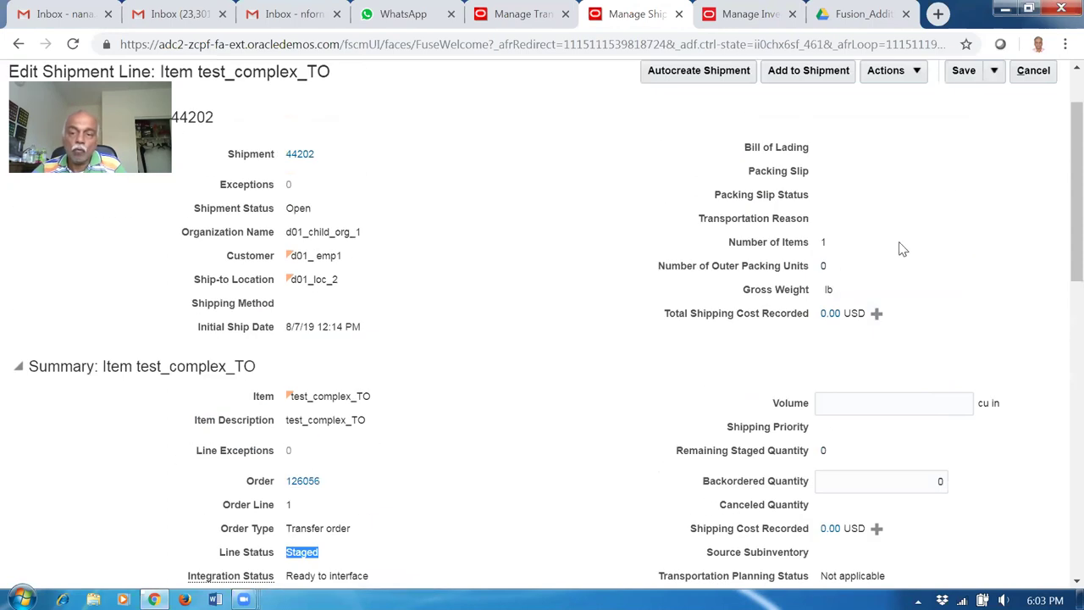
pyautogui.click(887, 77)
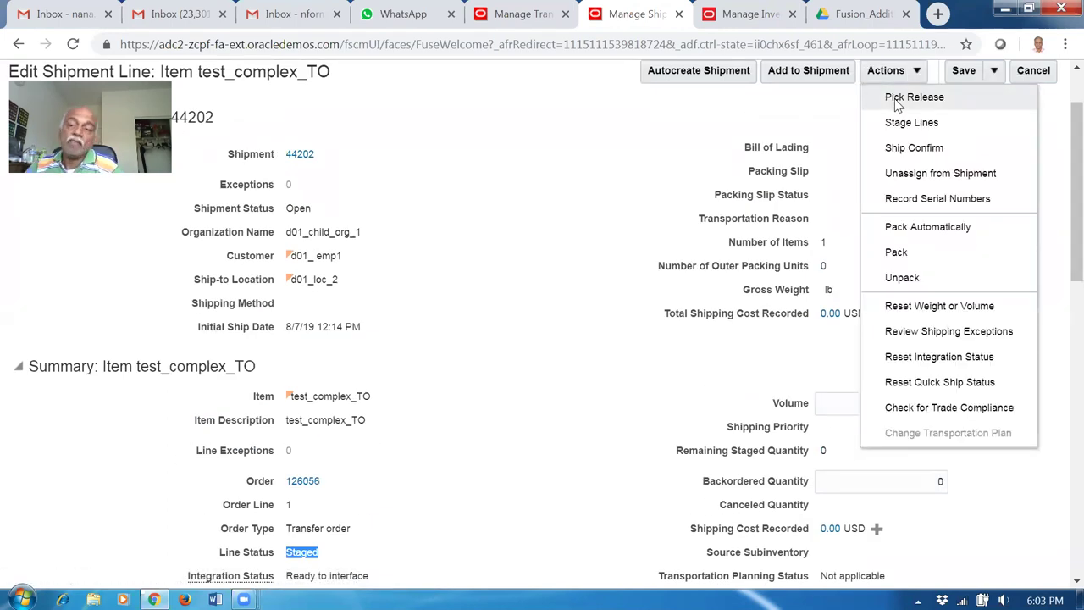
pyautogui.click(532, 332)
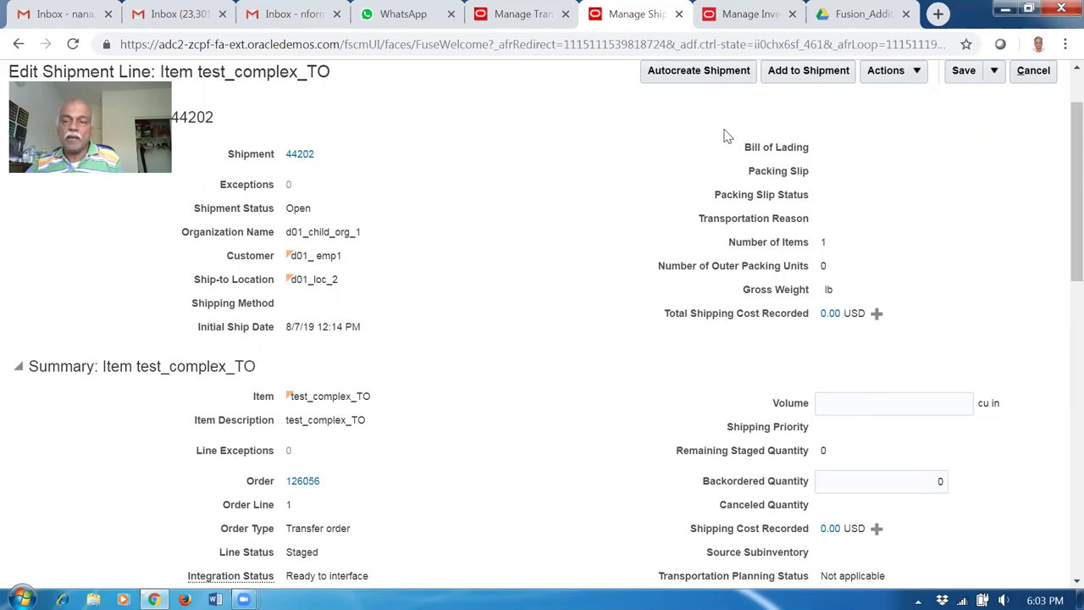
pyautogui.click(885, 72)
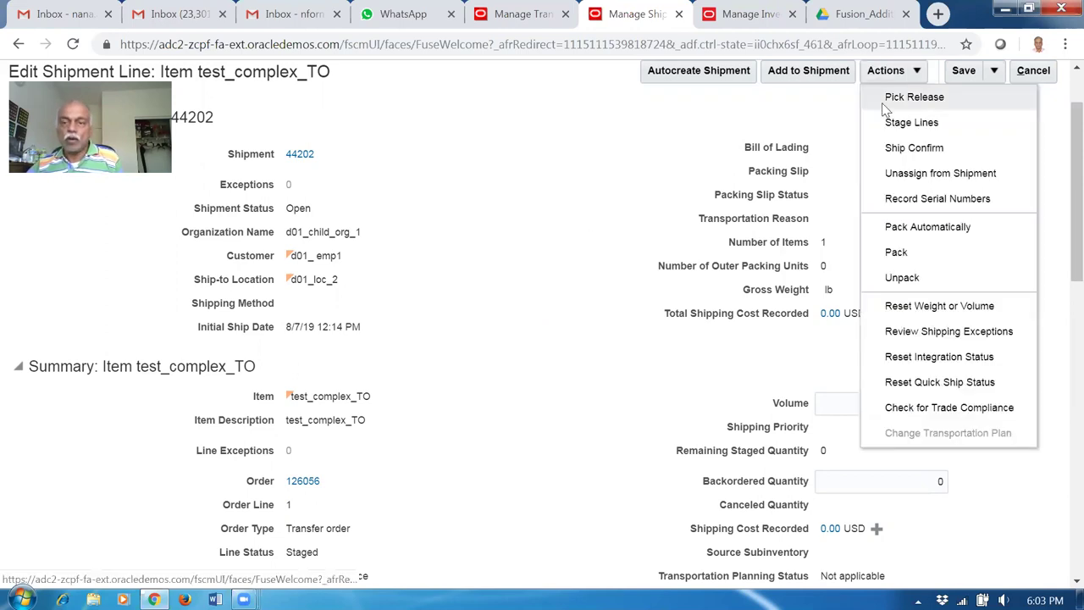
pyautogui.click(634, 225)
pyautogui.scroll(1, 622, 247)
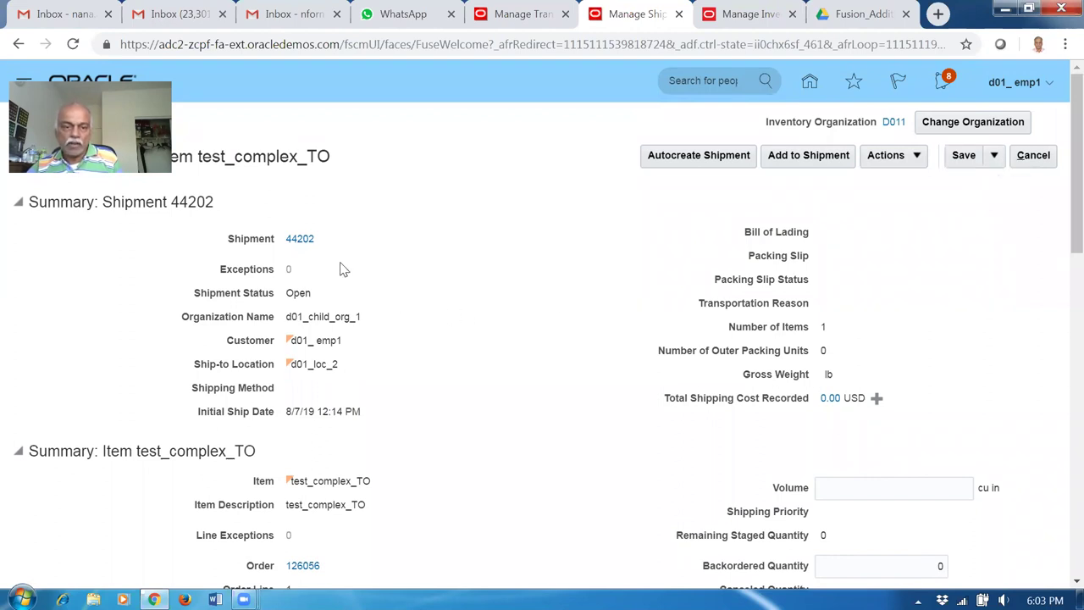
pyautogui.scroll(-3, 493, 307)
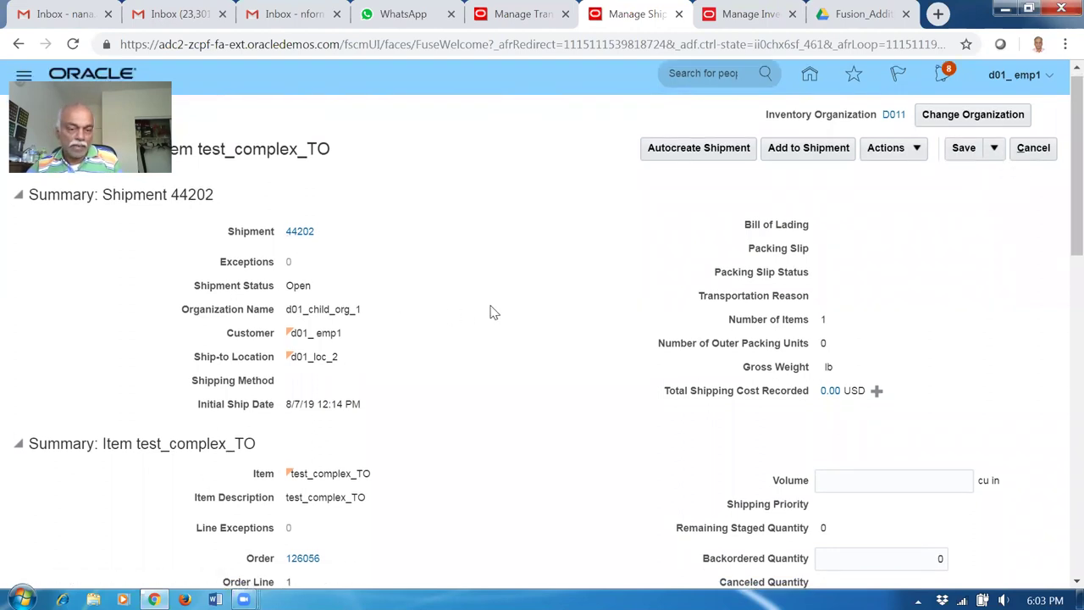
pyautogui.scroll(3, 494, 308)
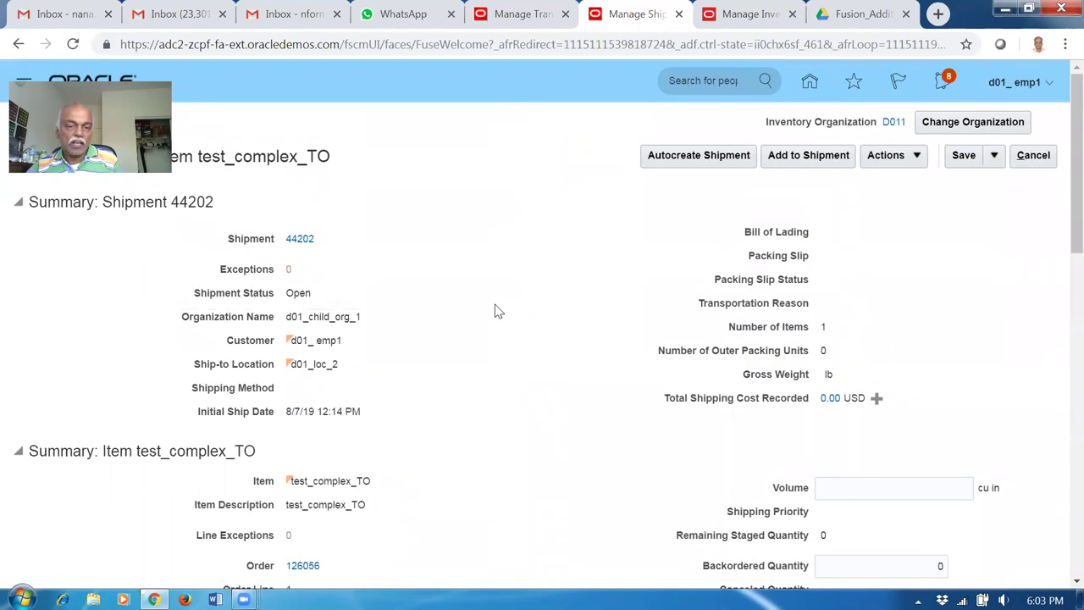
# Open the shipment that contains the staged test_complex_TO line and ship confirm it.
pyautogui.click(293, 240)
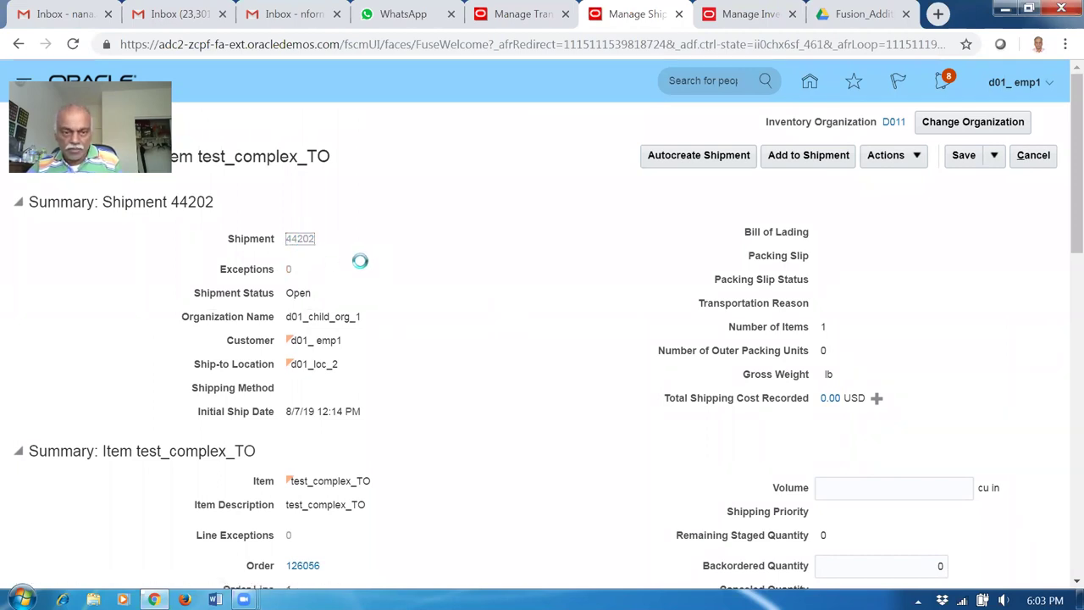
pyautogui.scroll(-2, 345, 329)
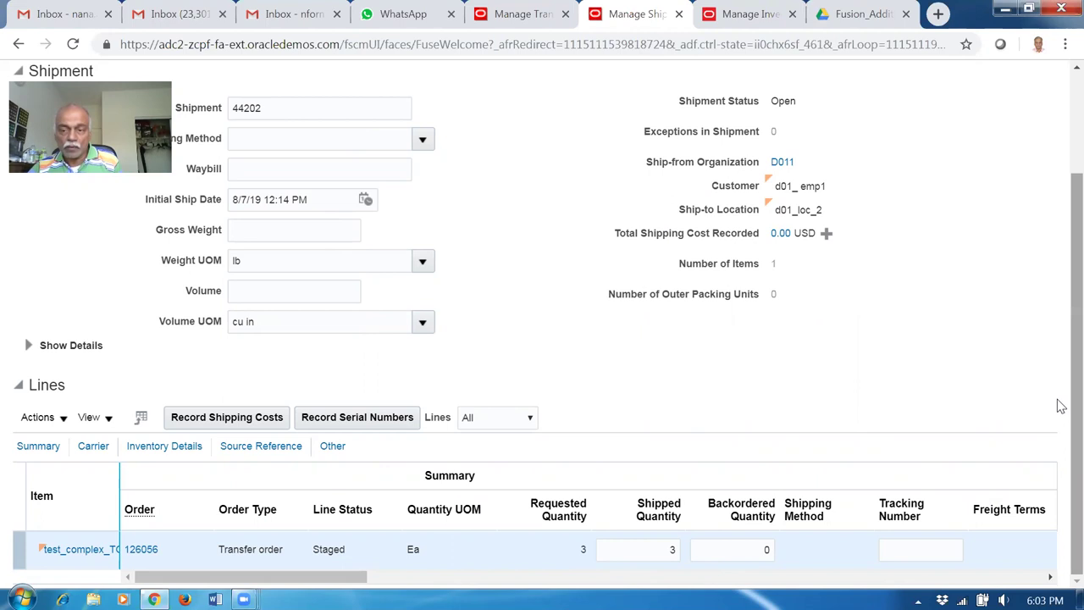
pyautogui.scroll(2, 1058, 402)
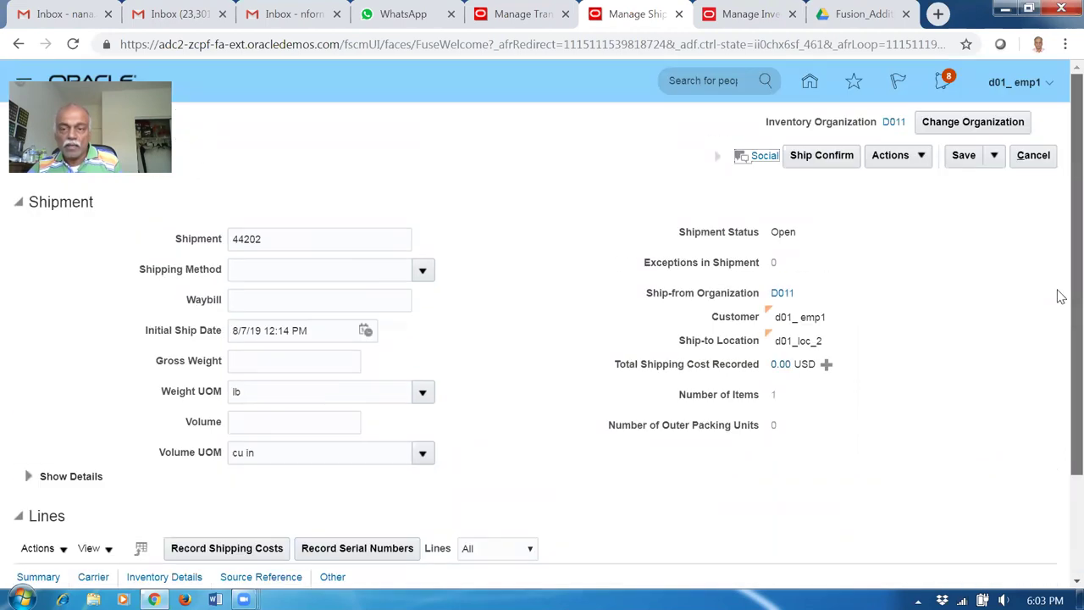
pyautogui.click(824, 156)
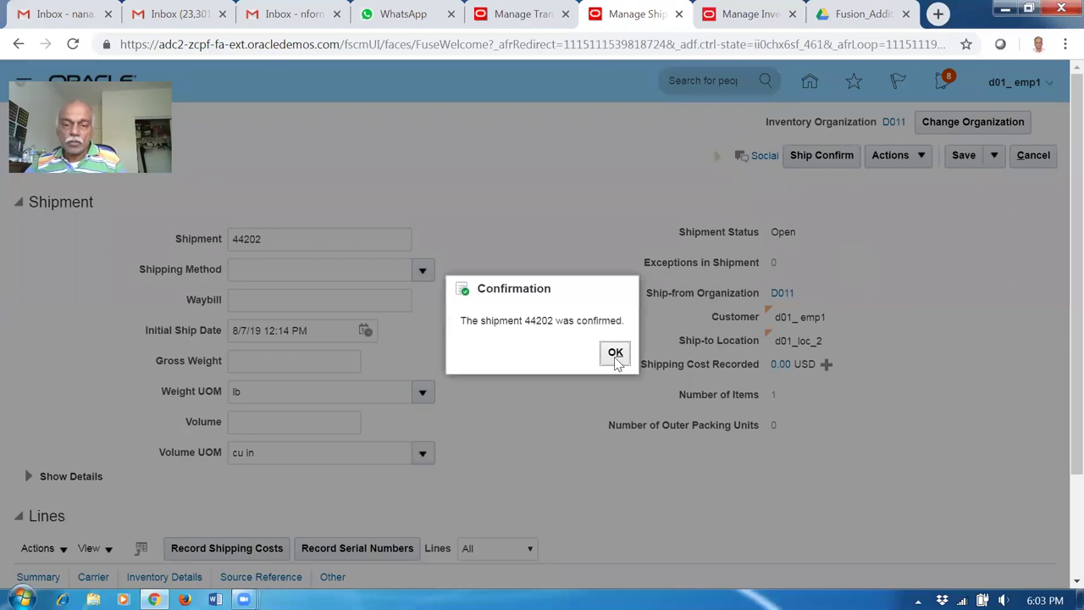
pyautogui.moveTo(495, 320); pyautogui.dragTo(624, 333)
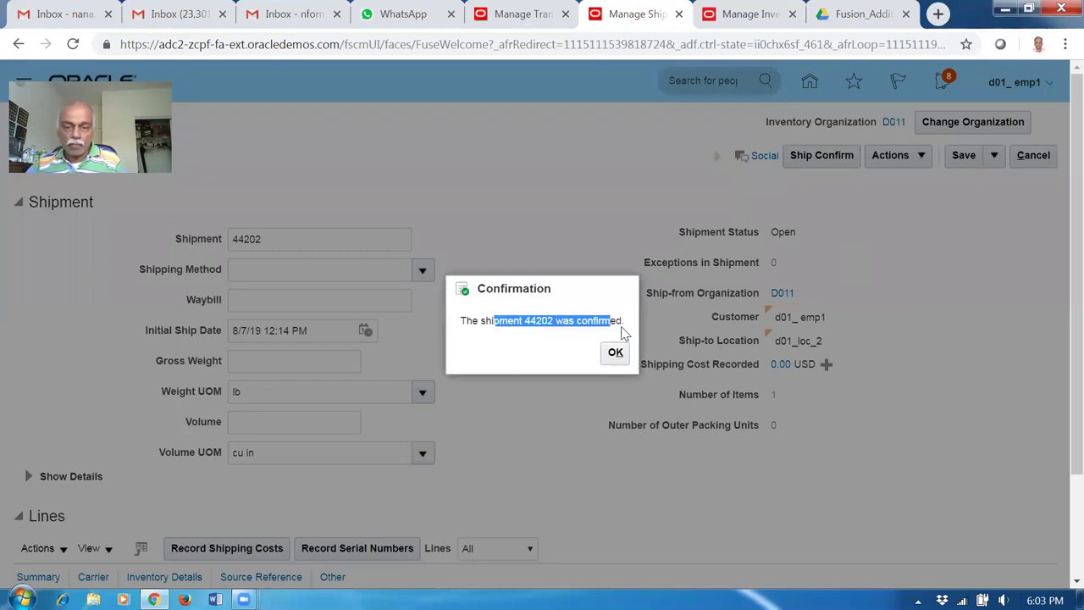
pyautogui.click(615, 353)
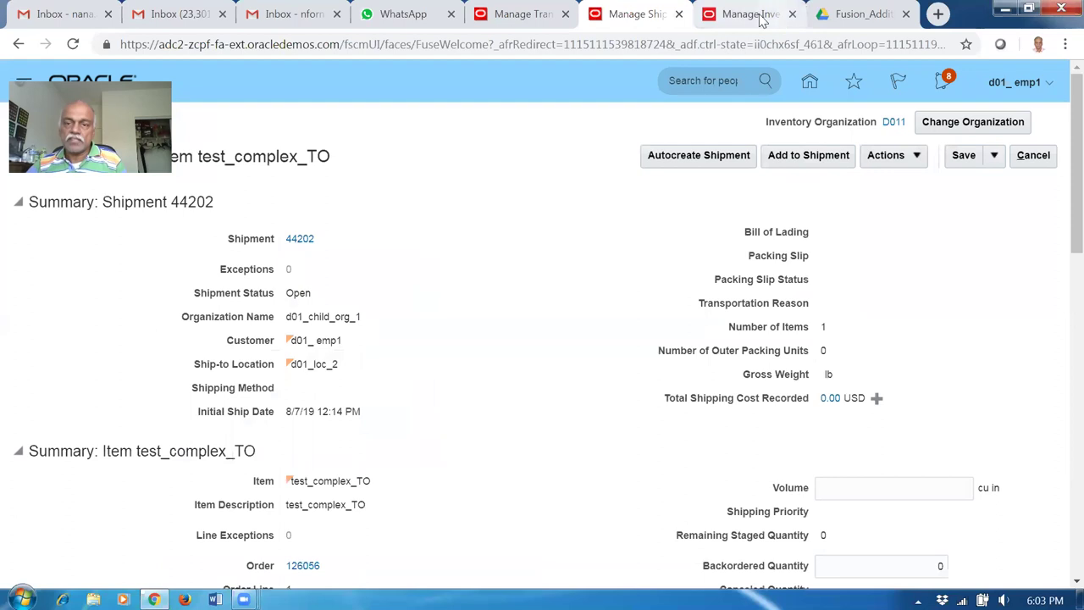
# Leave the inventory organizations setup, open Monitor Processes from the recent items and refresh the process list.
pyautogui.click(758, 15)
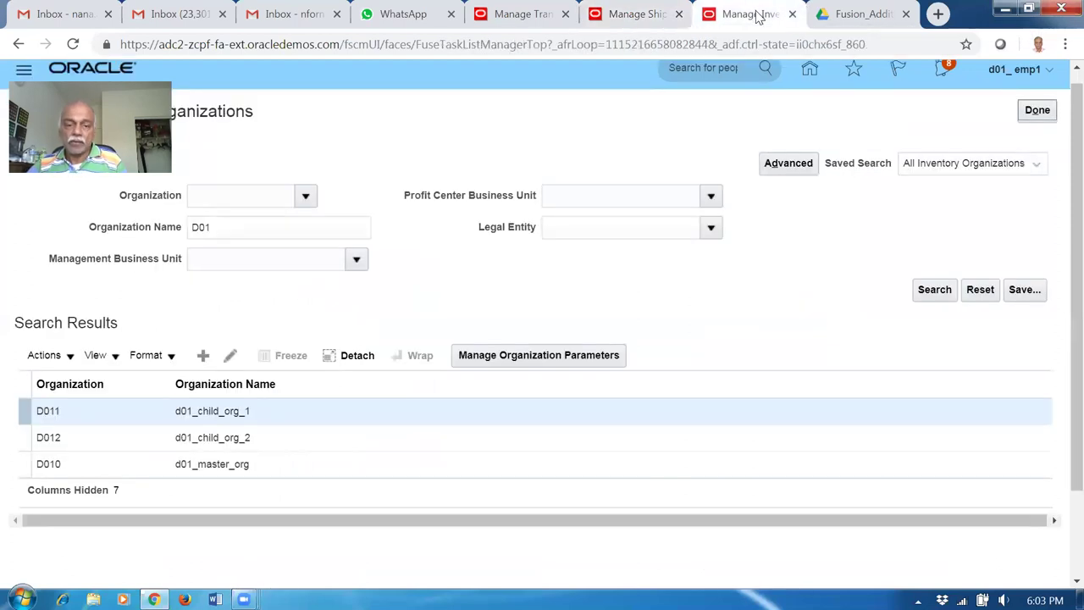
pyautogui.click(1036, 114)
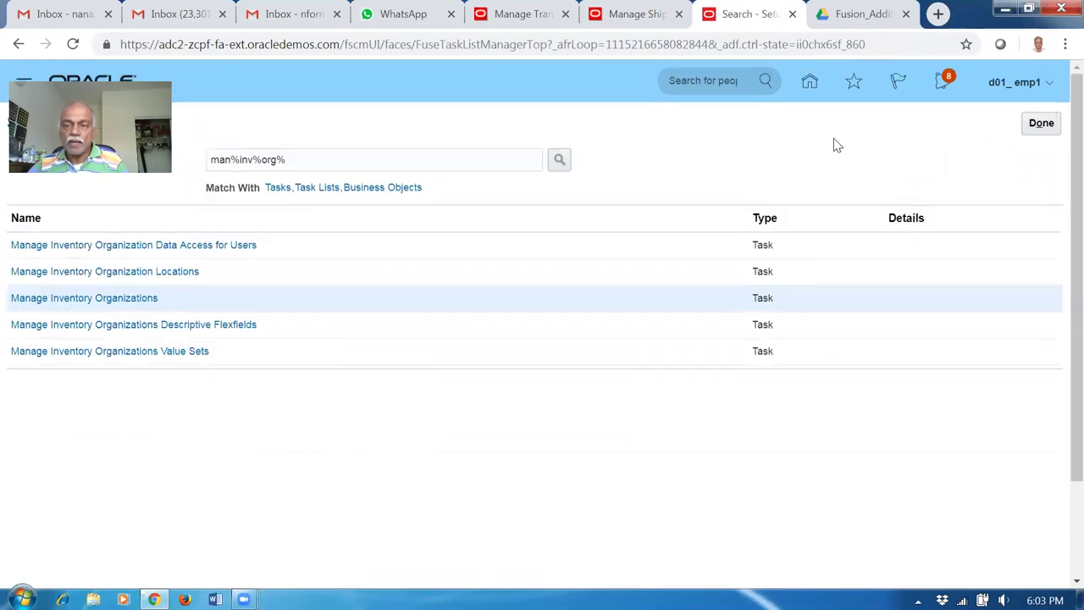
pyautogui.click(852, 90)
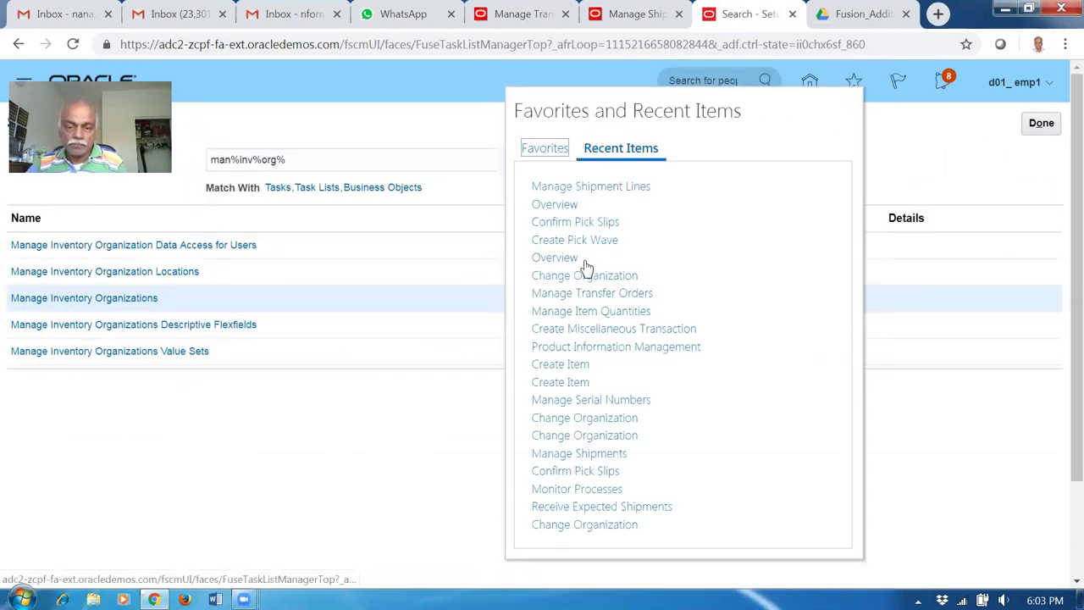
pyautogui.click(602, 491)
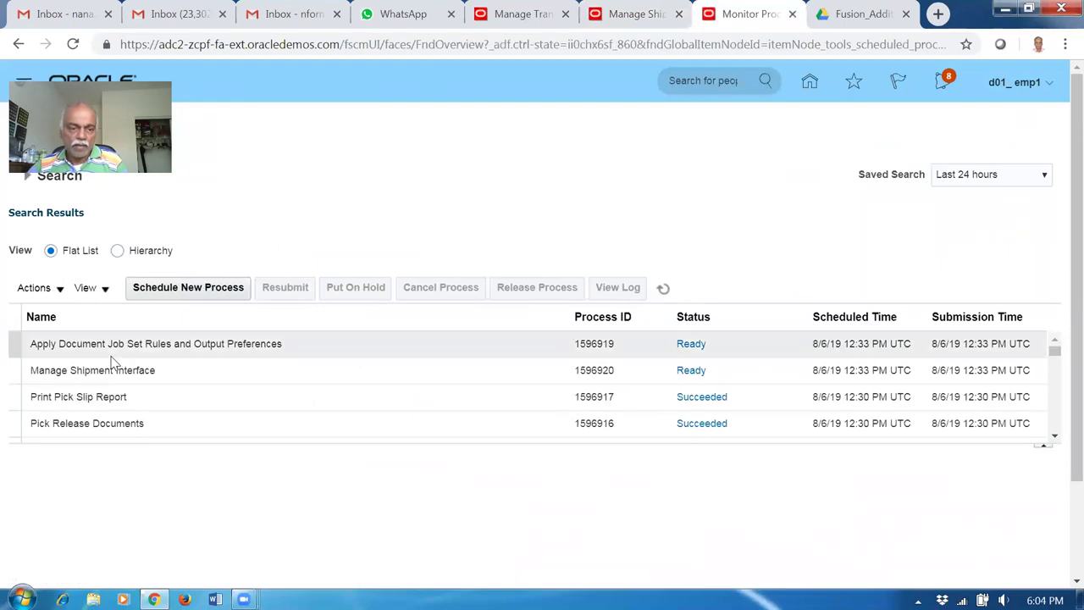
pyautogui.click(663, 290)
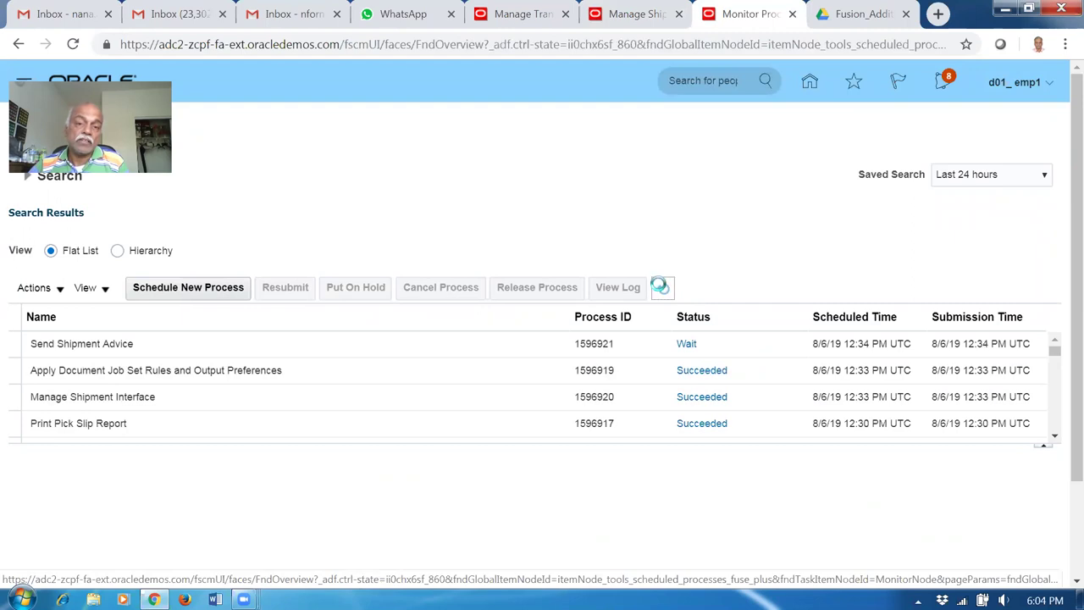
# Return to the transfer order and view its shipments and receipts to check the fulfillment of the line.
pyautogui.click(508, 17)
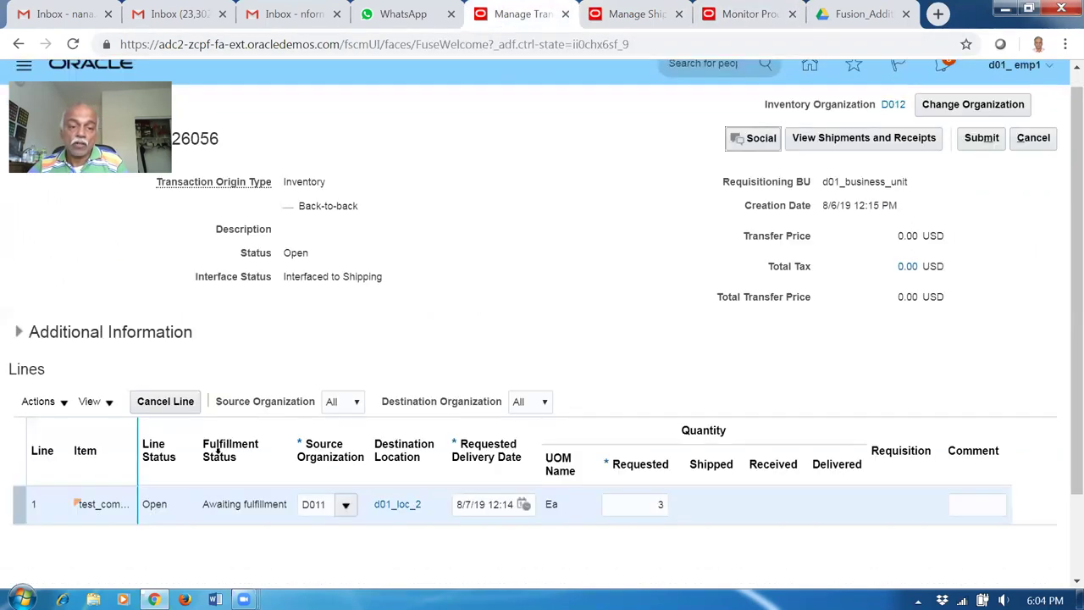
pyautogui.click(896, 144)
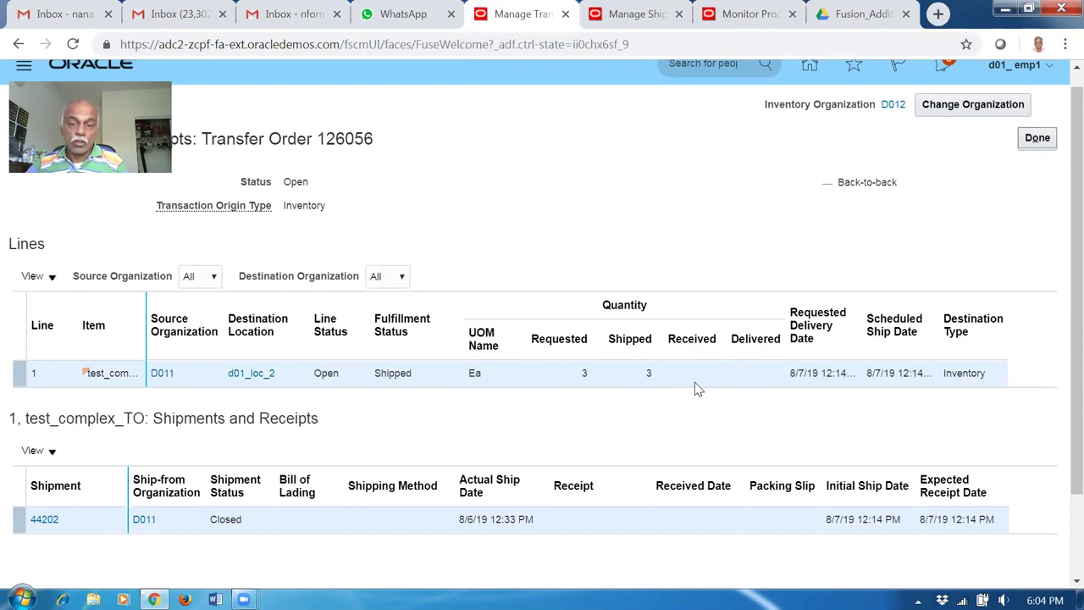
pyautogui.moveTo(325, 139); pyautogui.dragTo(356, 139)
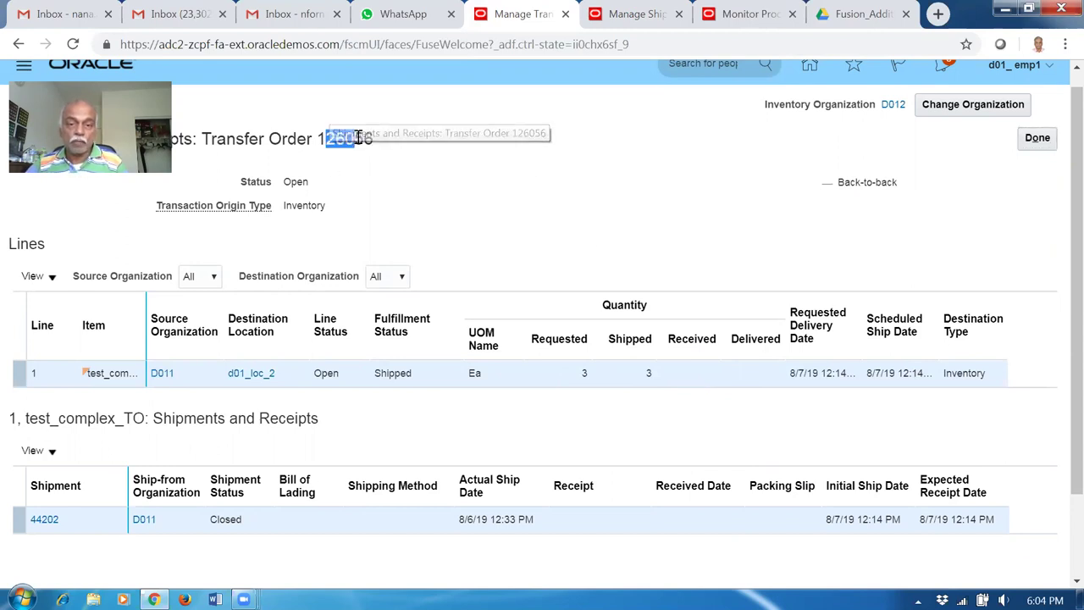
# Duplicate the browser tab holding the shipment line and open Inventory Management under Supply Chain Execution in the copy.
pyautogui.click(649, 21)
pyautogui.rightClick(649, 20)
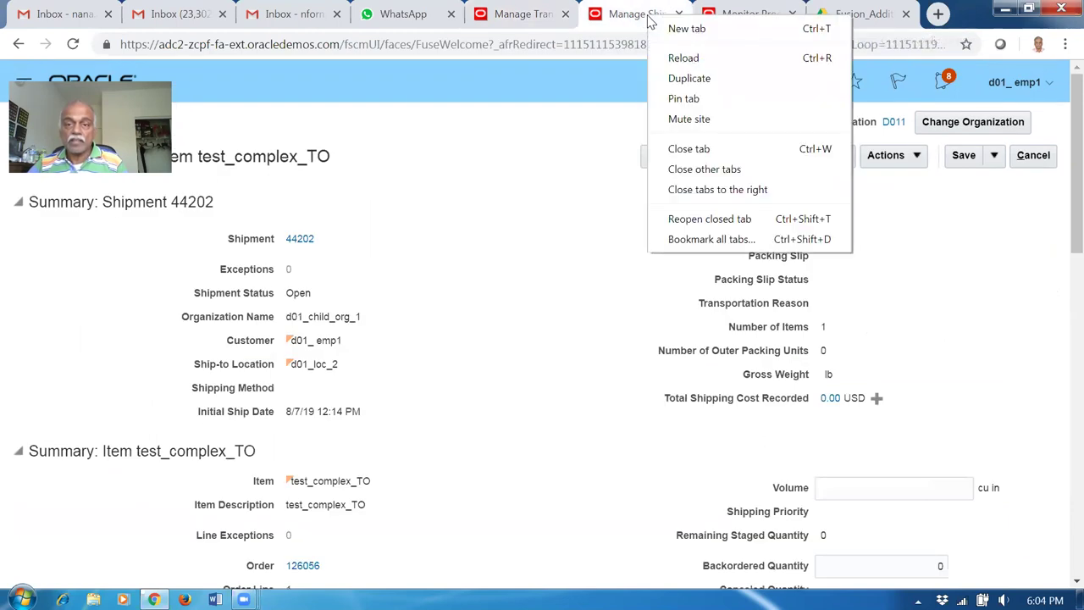
pyautogui.click(700, 80)
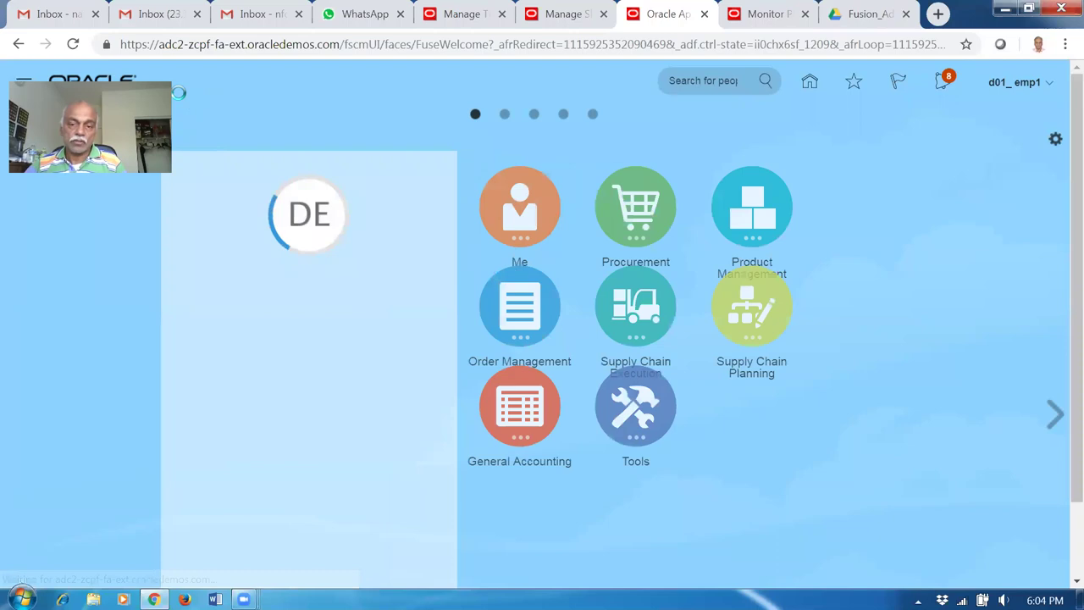
pyautogui.click(688, 325)
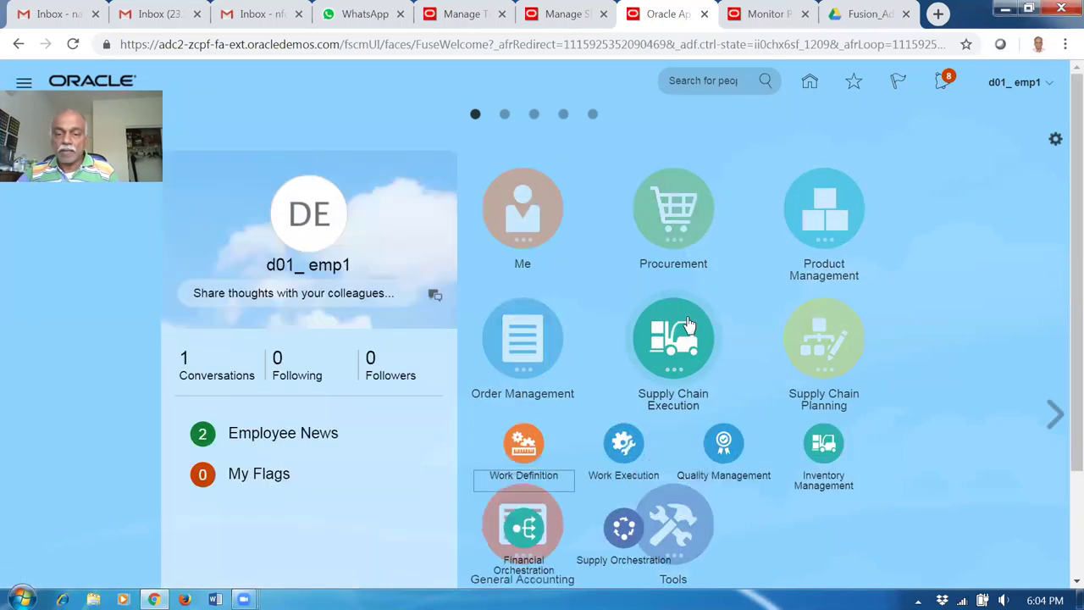
pyautogui.click(839, 457)
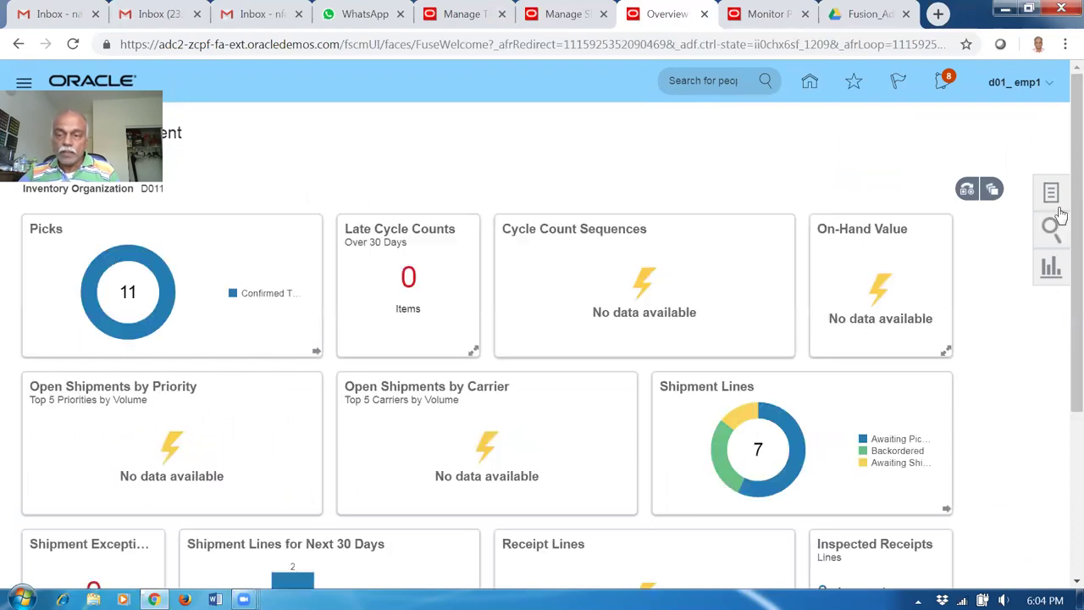
# Show the Receipts tasks and open the Receive Expected Shipments task.
pyautogui.click(1054, 197)
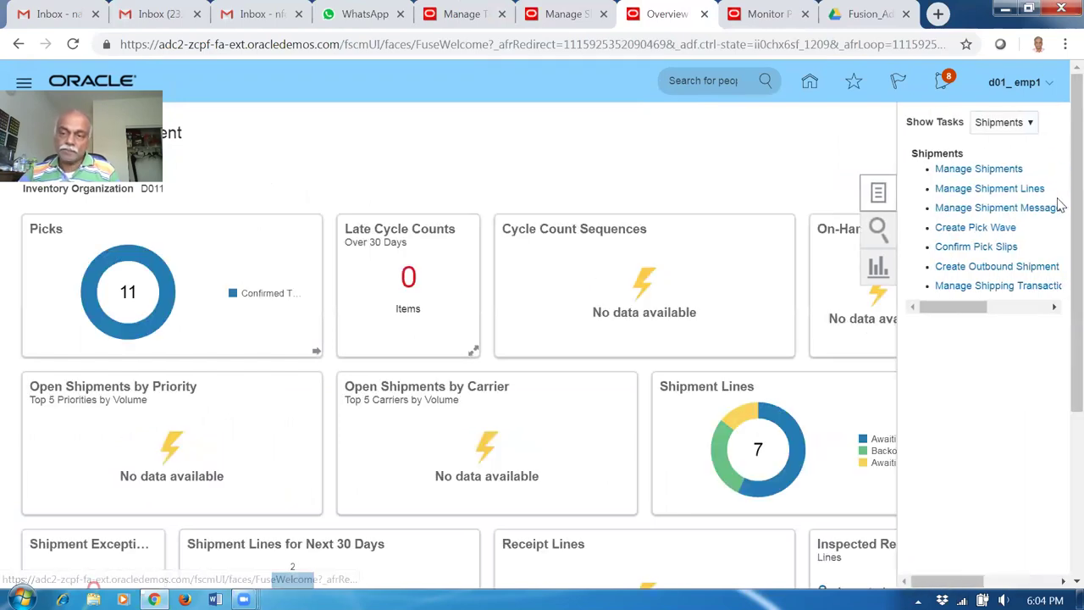
pyautogui.click(1014, 127)
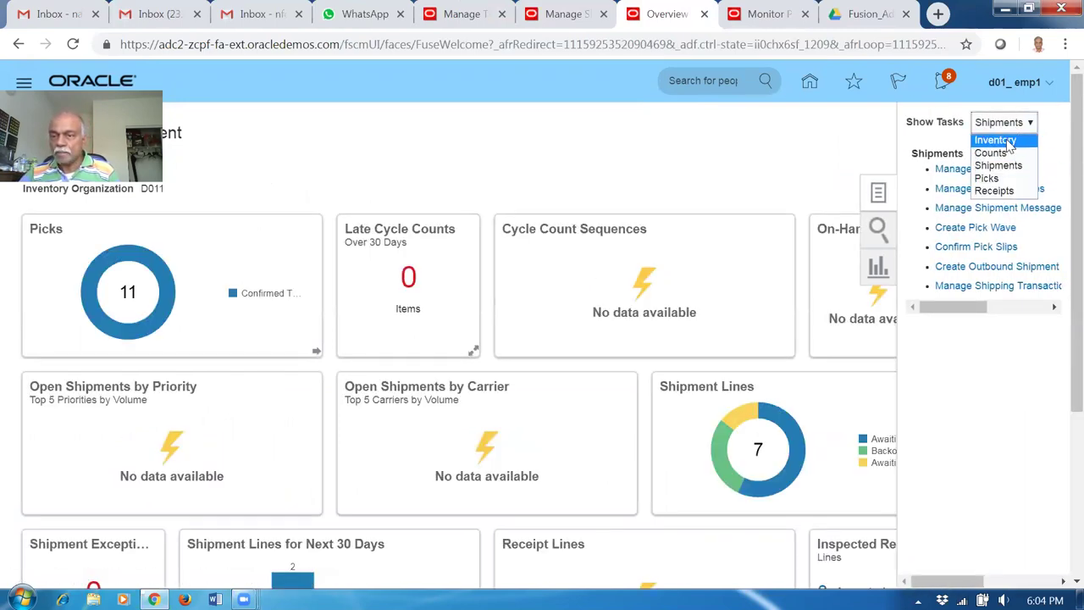
pyautogui.click(998, 192)
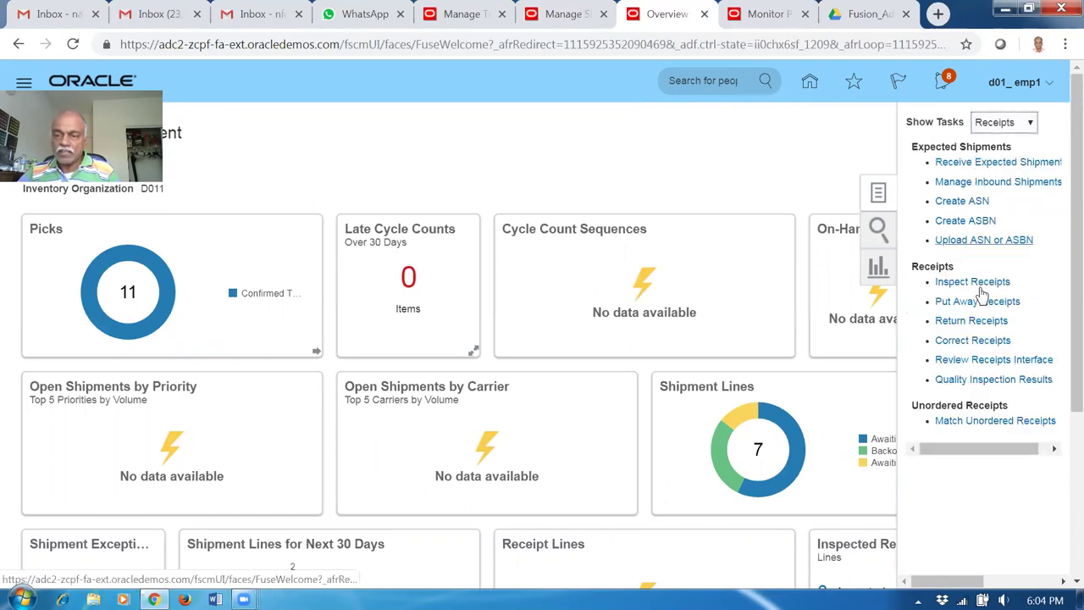
pyautogui.click(988, 163)
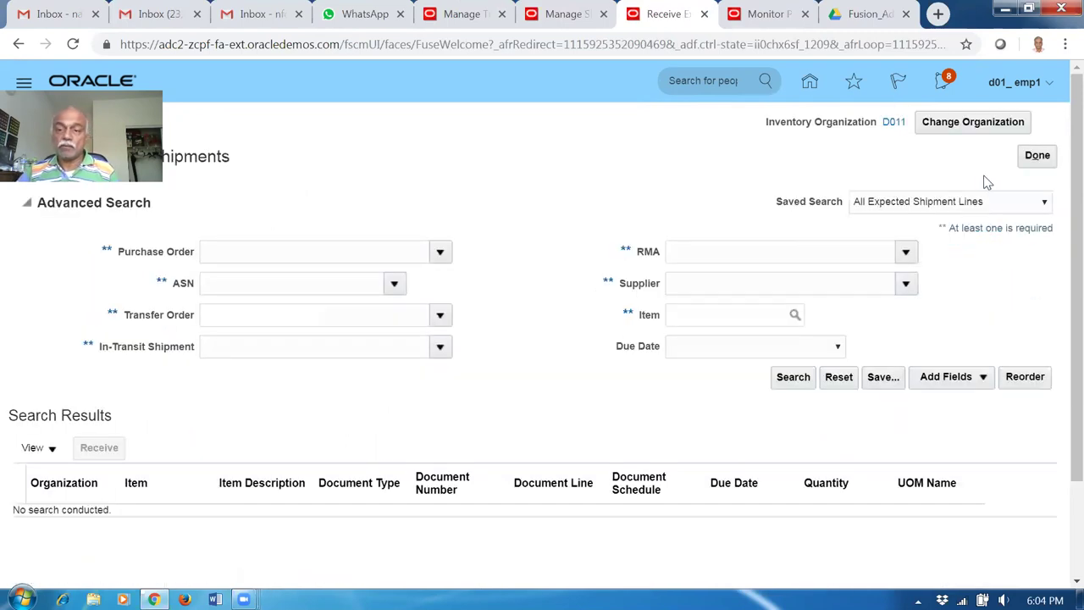
# Change the inventory organization to D012 and bring up the Receipts tasks for it.
pyautogui.click(988, 125)
pyautogui.doubleClick(535, 316)
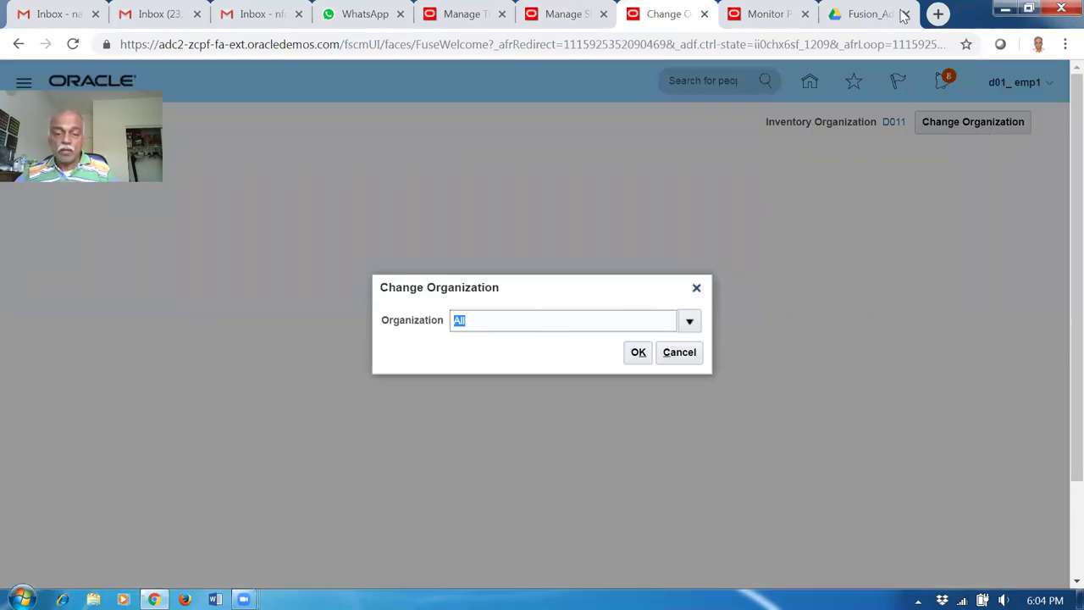
pyautogui.write('D012')
pyautogui.press('Tab')
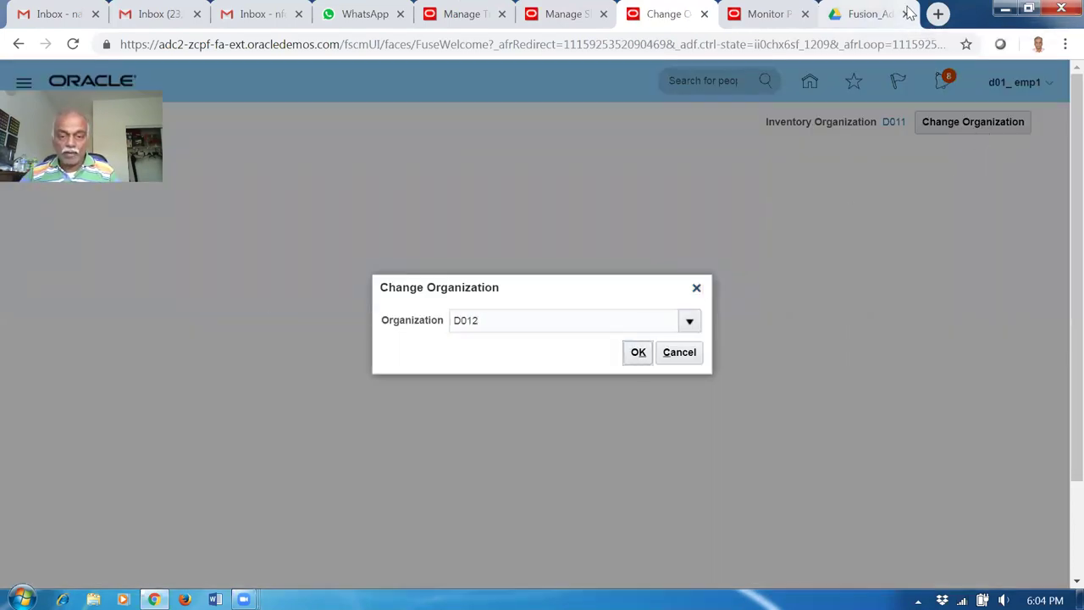
pyautogui.click(641, 354)
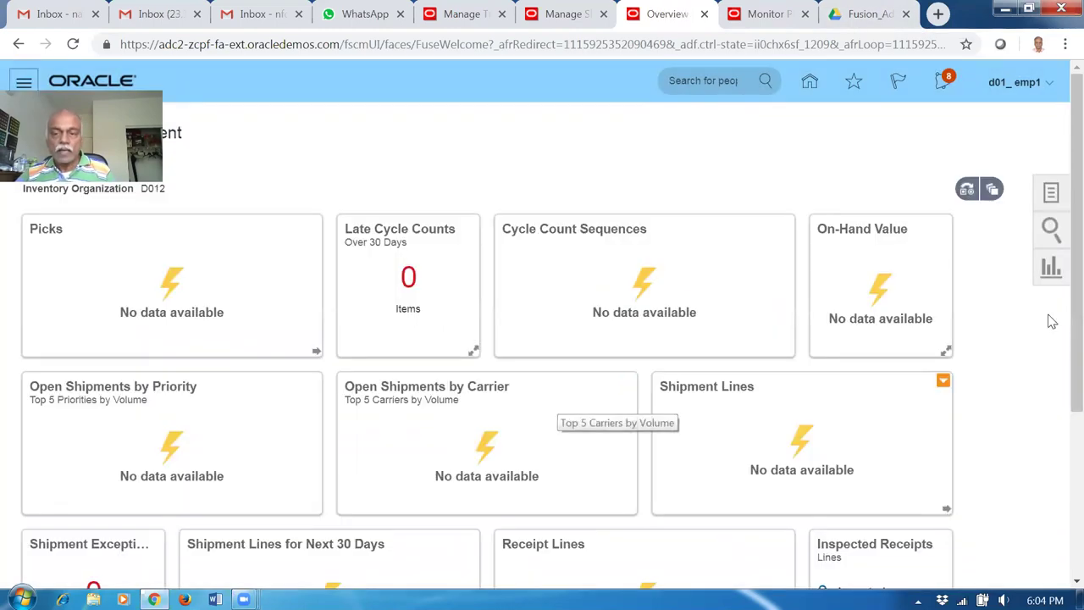
pyautogui.click(1051, 193)
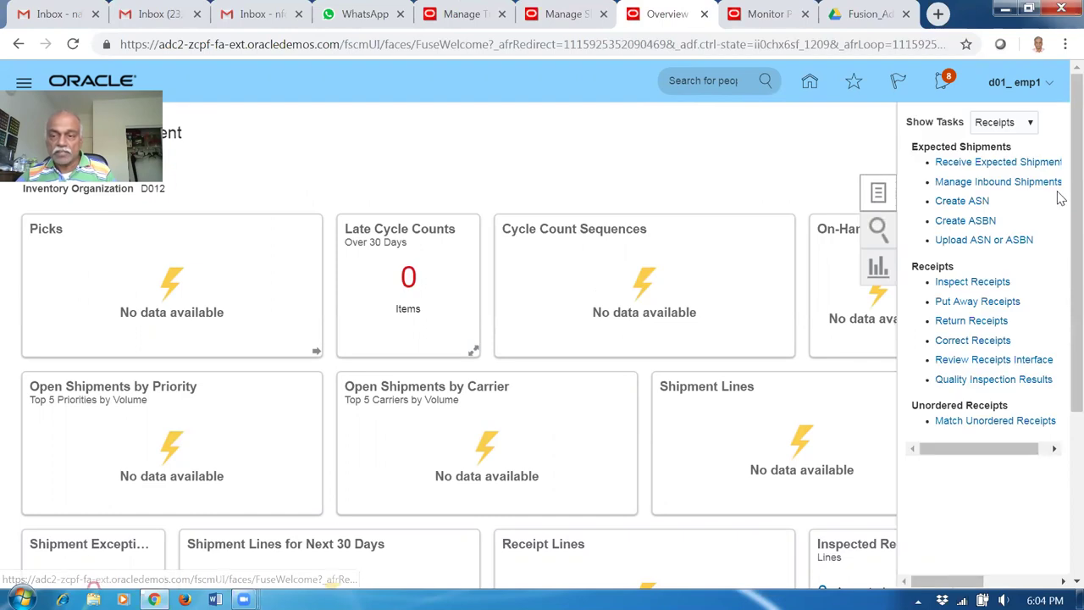
# Open the Receive Expected Shipments task and search for the transfer order for test_complex_TO by its number.
pyautogui.click(1034, 163)
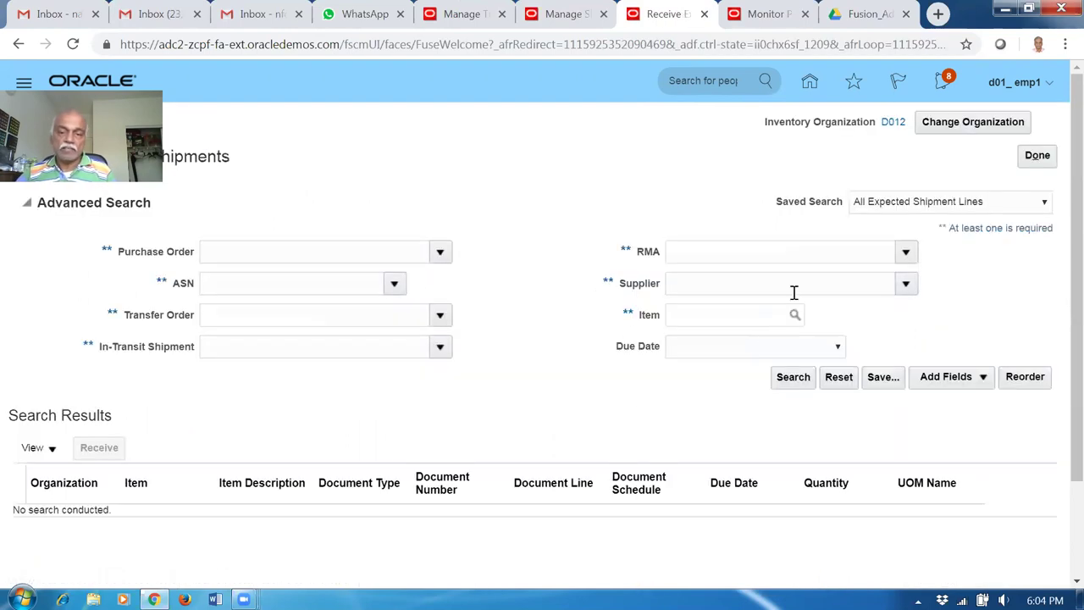
pyautogui.click(250, 318)
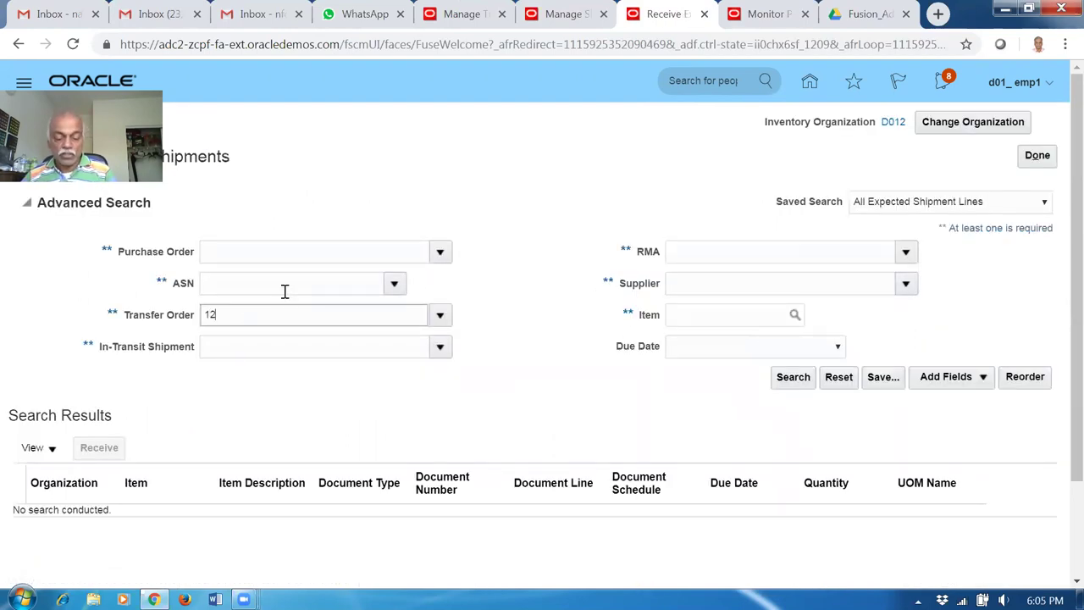
pyautogui.press('Tab')
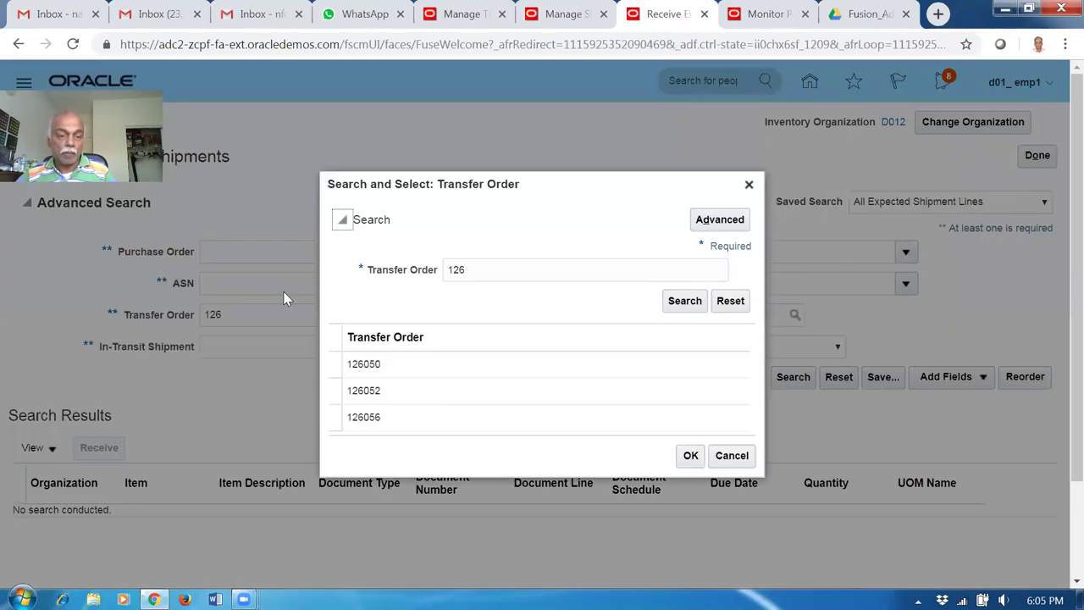
pyautogui.click(410, 419)
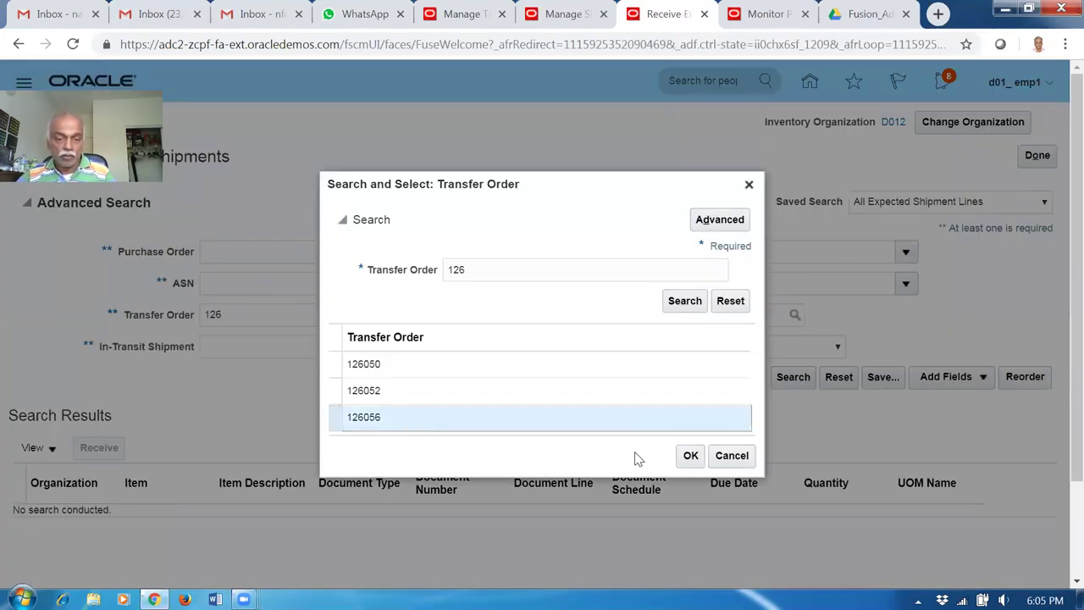
pyautogui.click(688, 455)
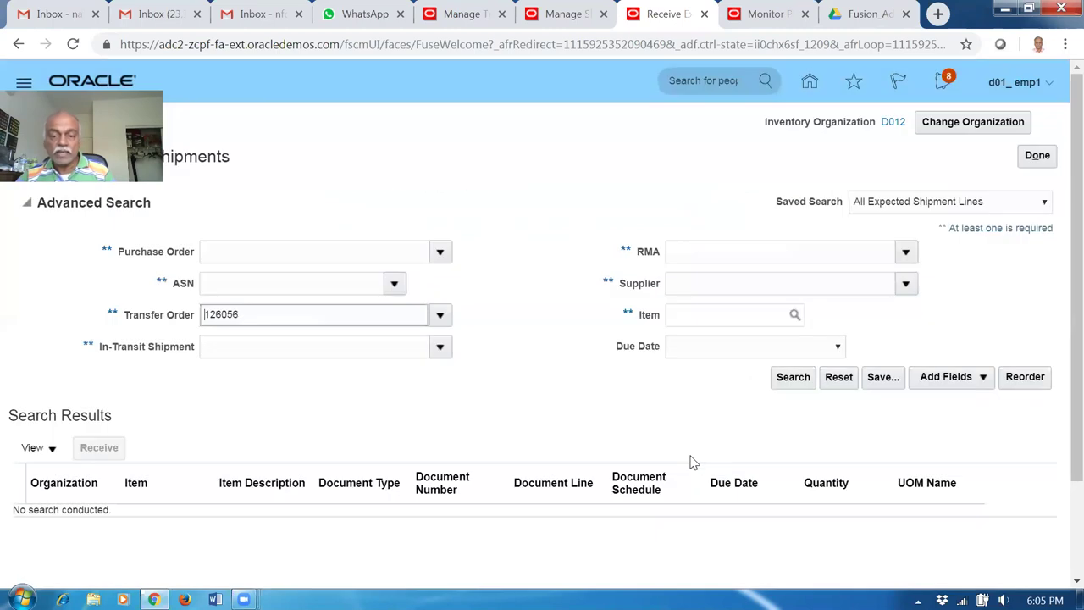
pyautogui.click(783, 378)
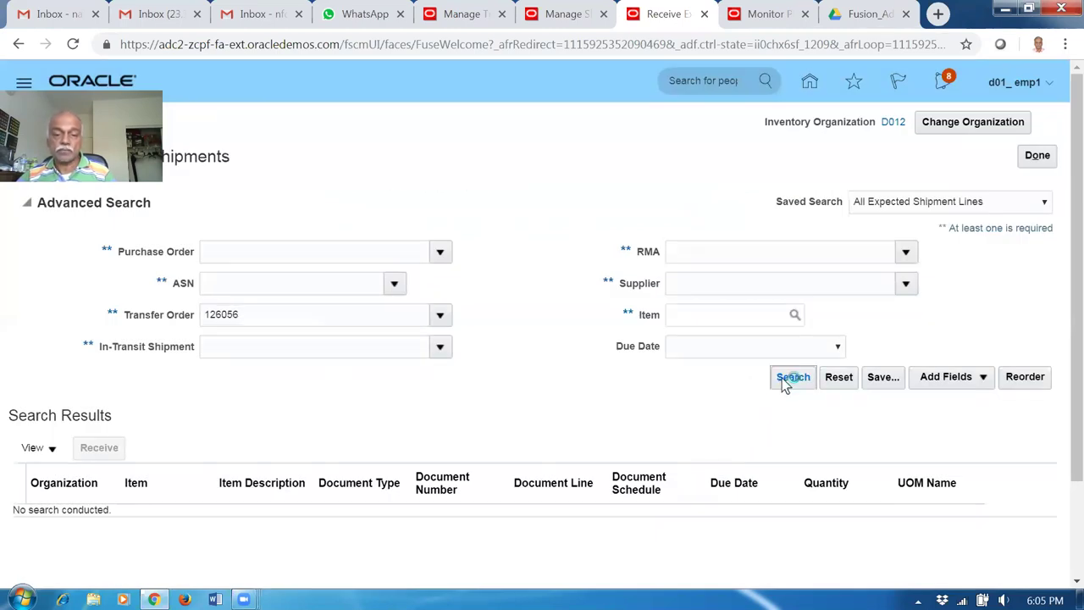
# Receive the test_complex_TO line with a quantity of 3 and create a receipt for it.
pyautogui.click(95, 349)
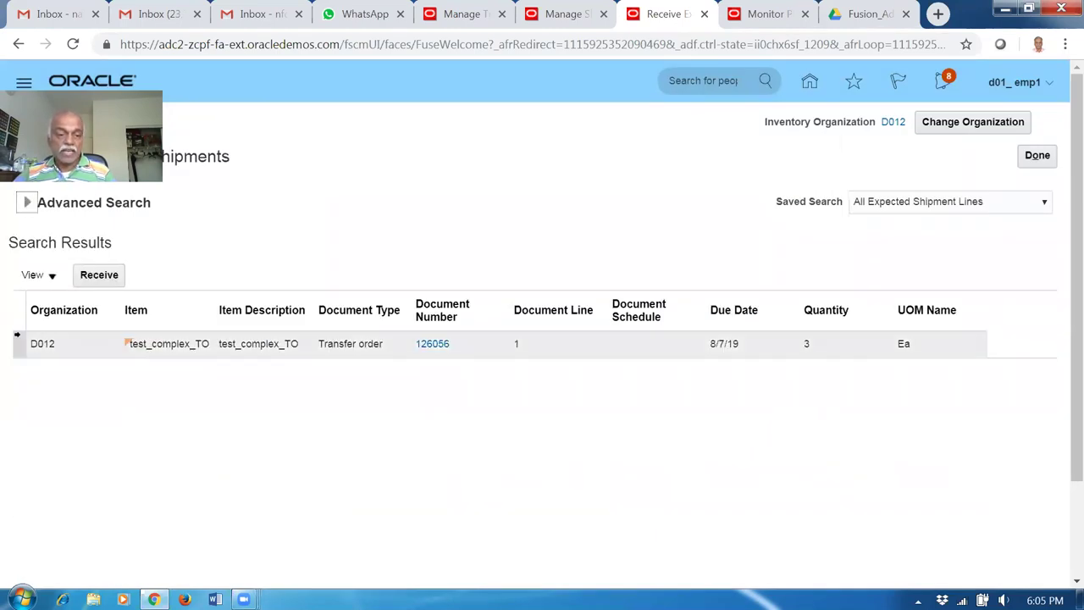
pyautogui.click(99, 276)
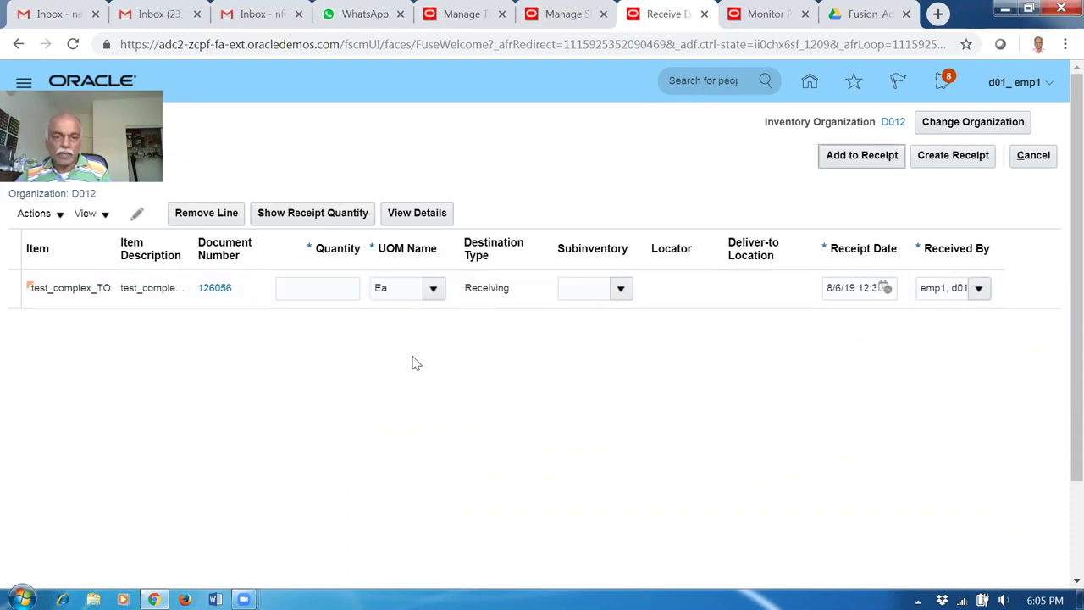
pyautogui.click(310, 293)
pyautogui.write('3')
pyautogui.press('Tab')
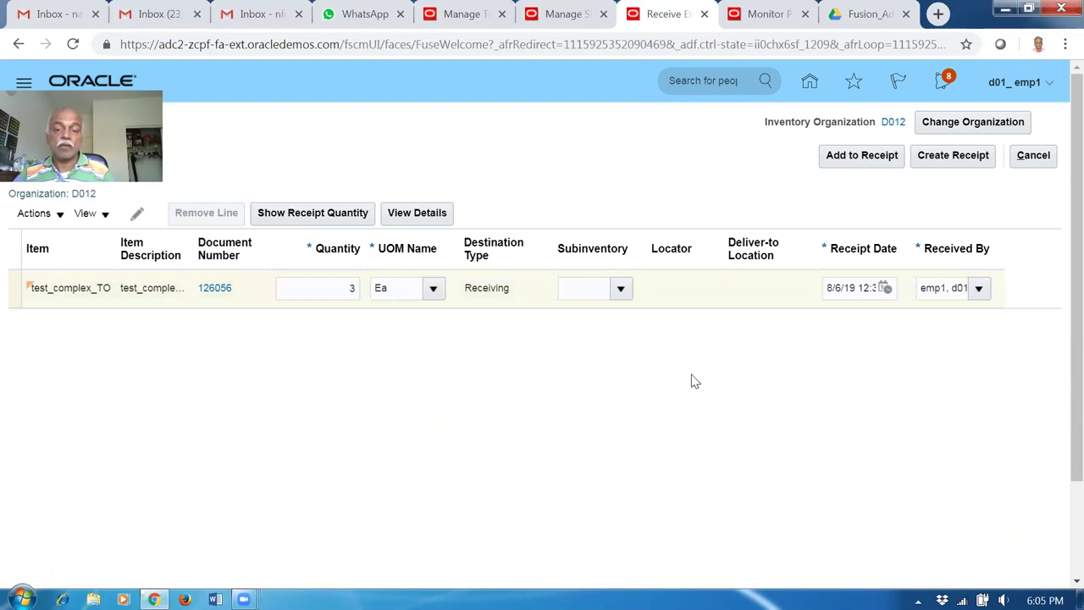
pyautogui.click(964, 163)
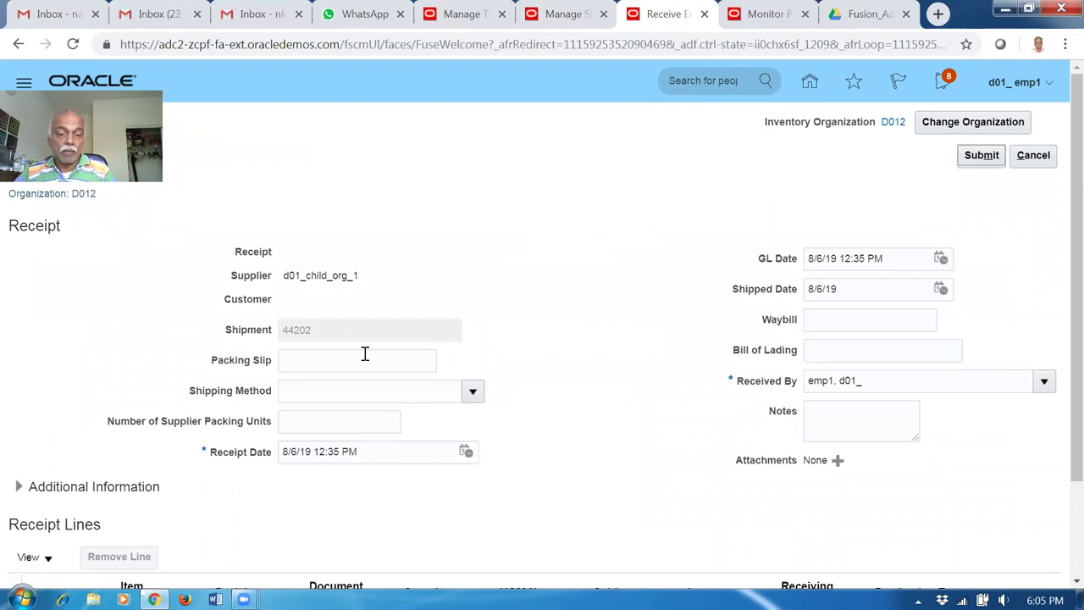
# Fill in the receipt with packing slip 123, 3 supplier packing units, waybill 456, bill of lading 678 and the note dfhydfx.
pyautogui.click(364, 354)
pyautogui.write('12')
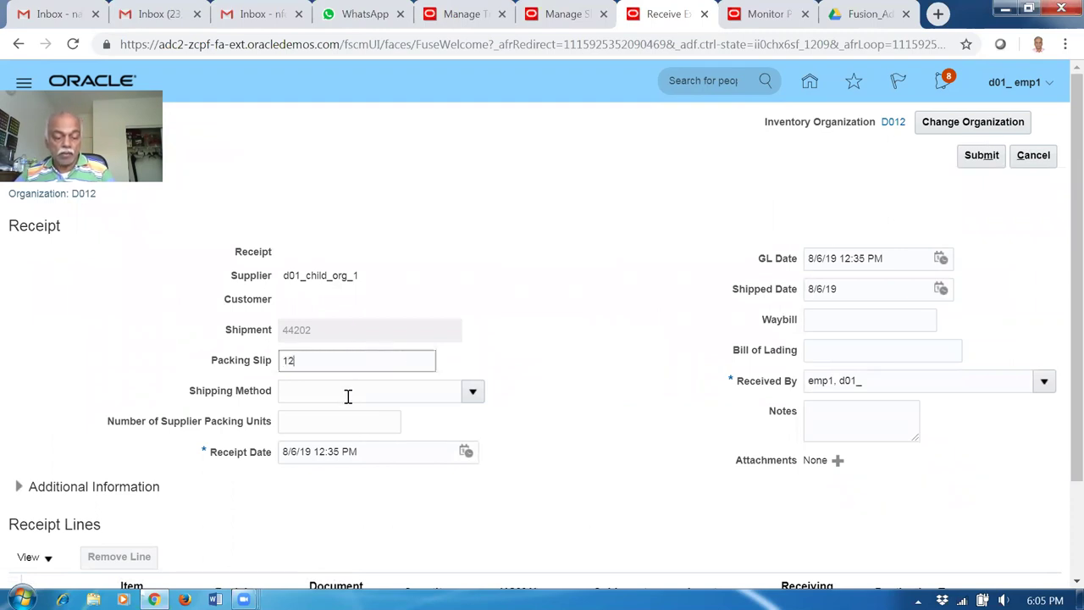
pyautogui.write('3')
pyautogui.click(332, 430)
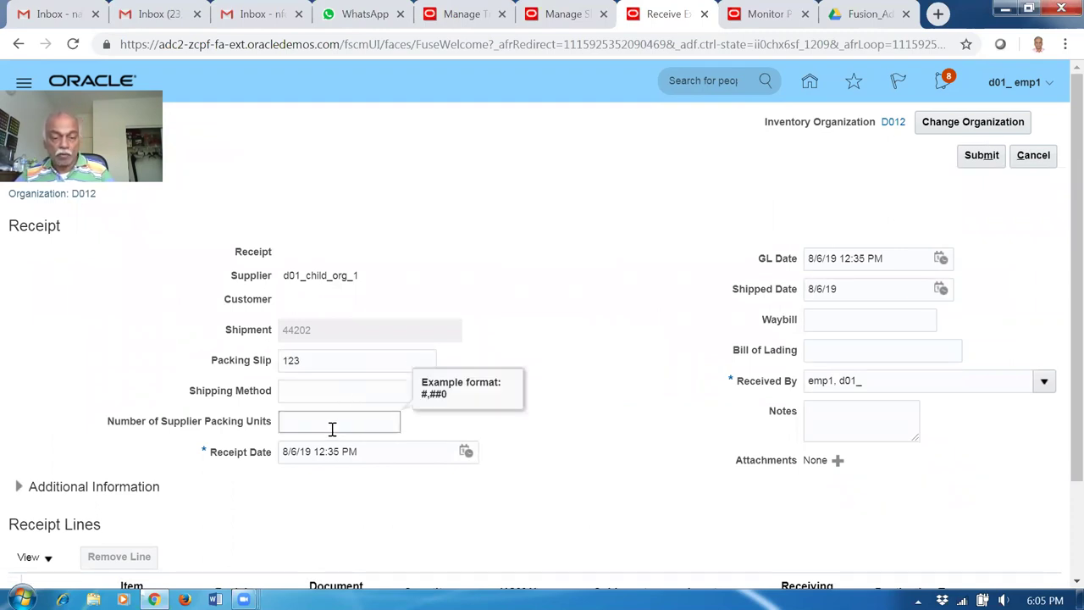
pyautogui.click(852, 319)
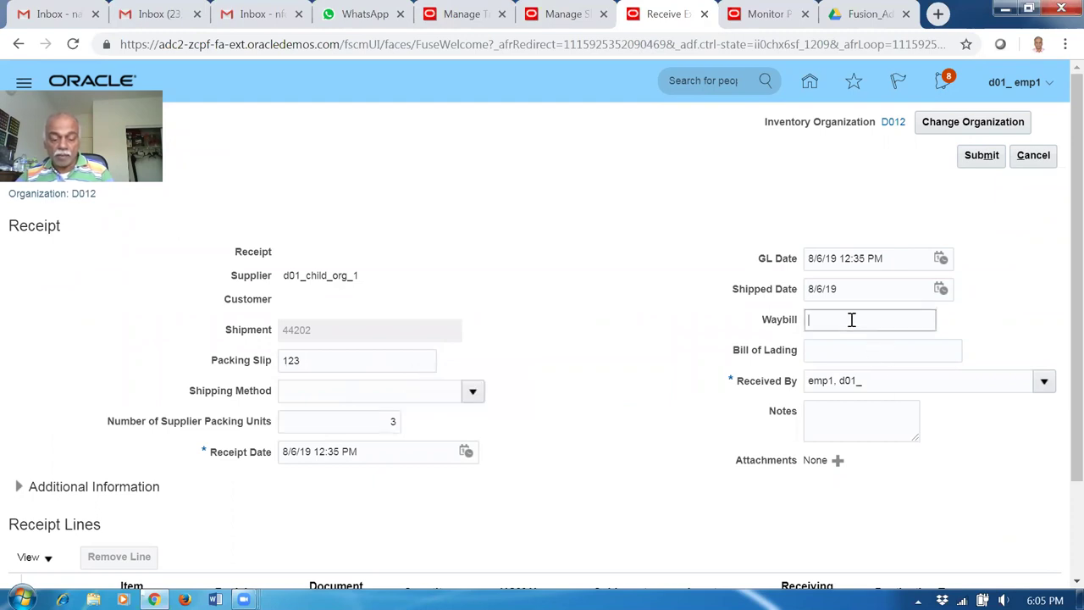
pyautogui.write('456')
pyautogui.click(863, 350)
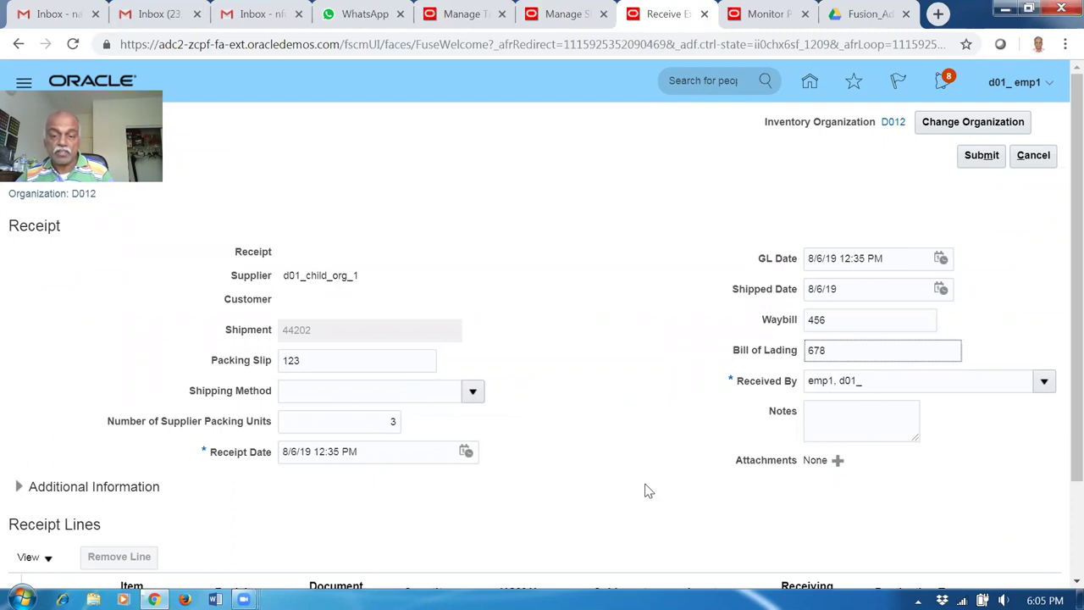
pyautogui.click(847, 429)
pyautogui.write('dfhydfx')
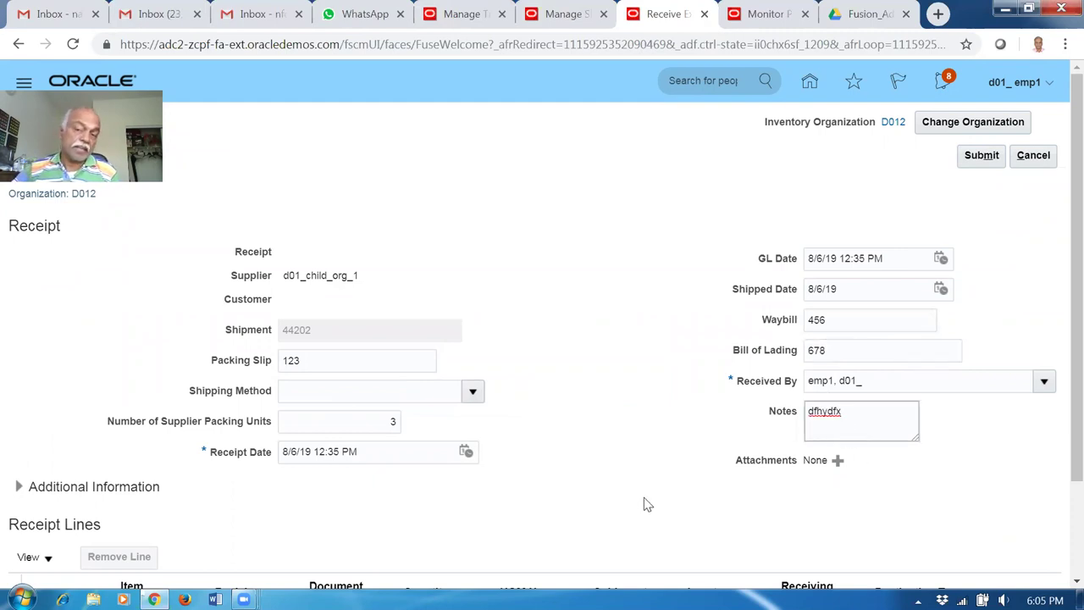
# Submit the receipt, acknowledge the confirmation and finish receiving expected shipments.
pyautogui.click(982, 156)
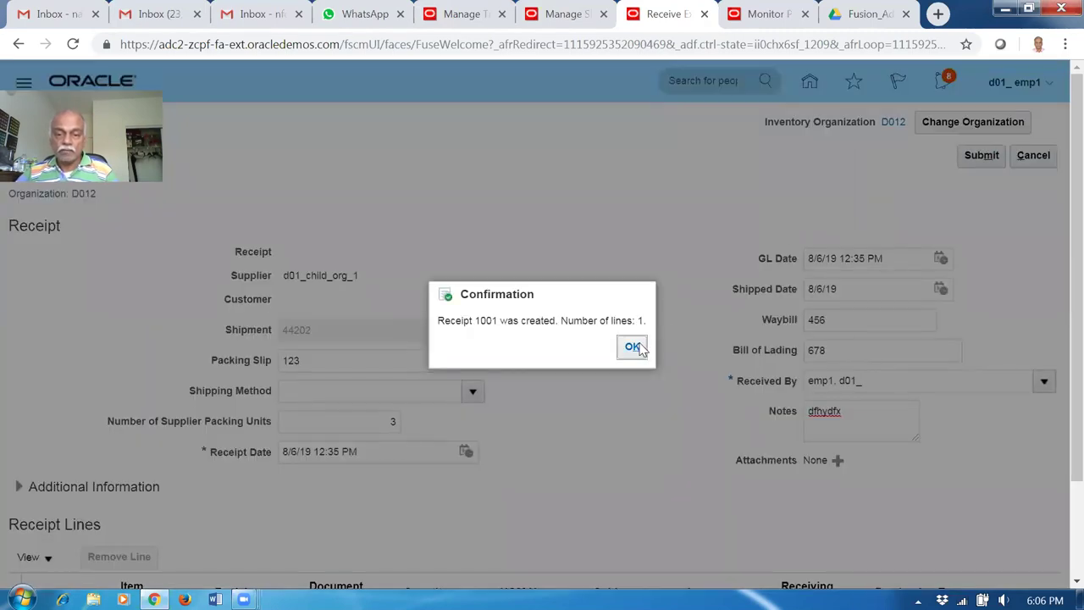
pyautogui.click(633, 348)
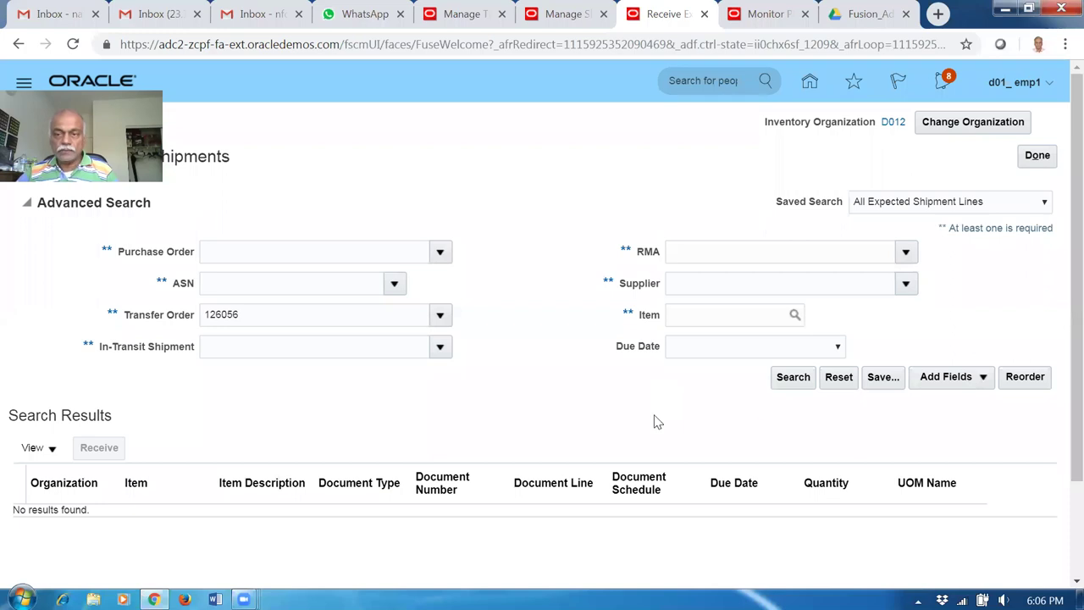
pyautogui.click(1051, 161)
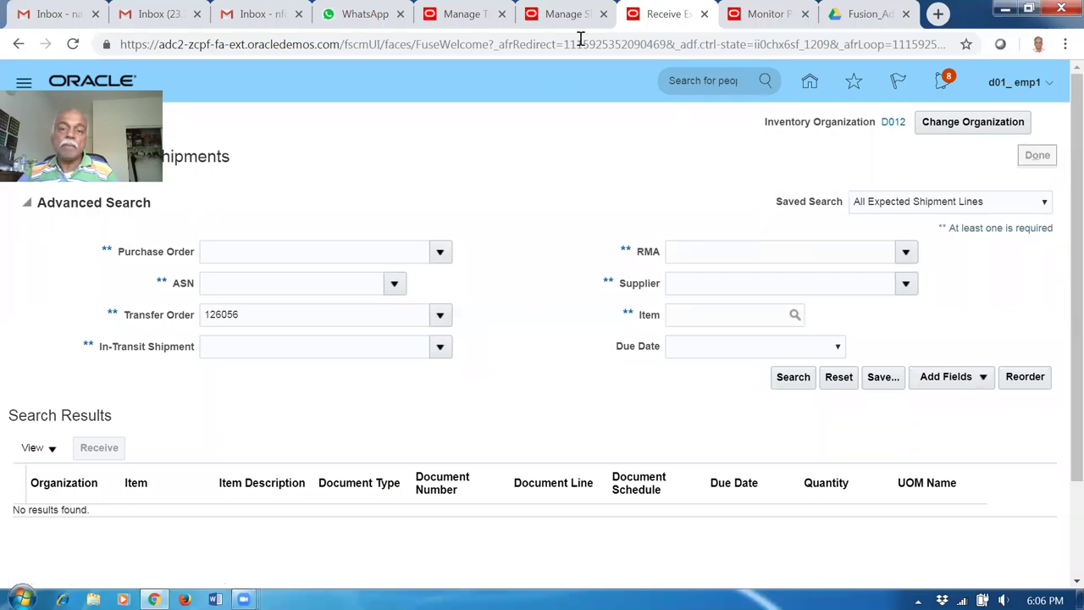
# Reload the shipments and receipts of the transfer order to check its received quantity and receipt.
pyautogui.click(462, 13)
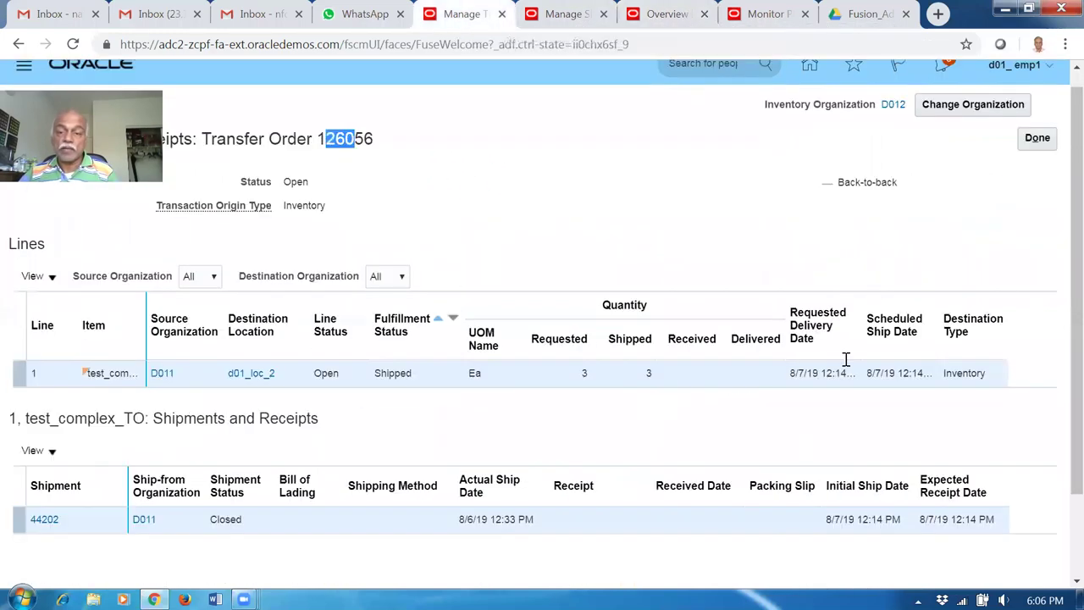
pyautogui.click(1029, 141)
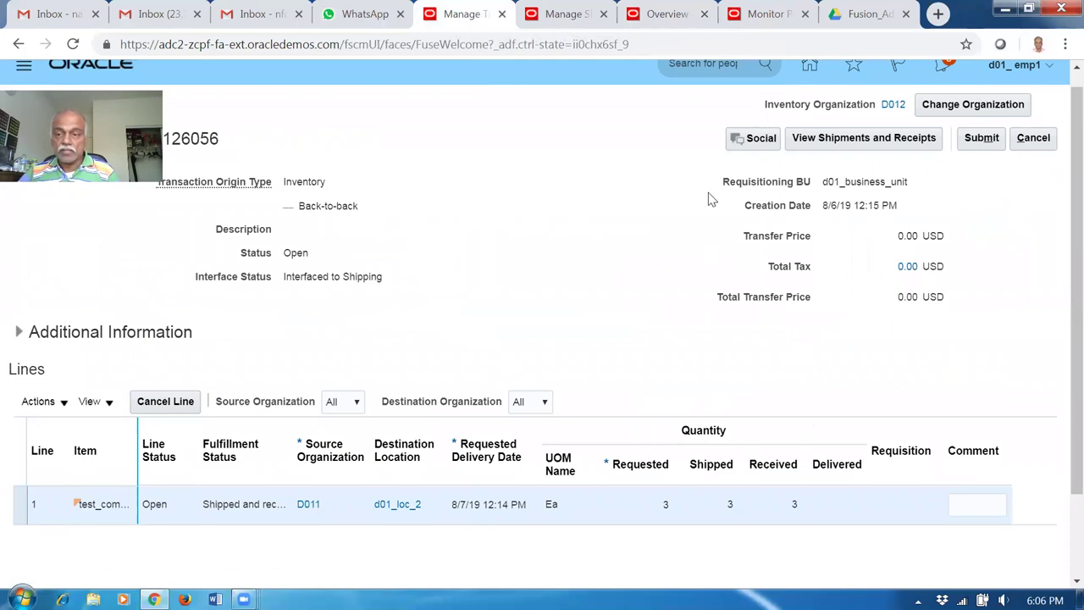
pyautogui.click(888, 139)
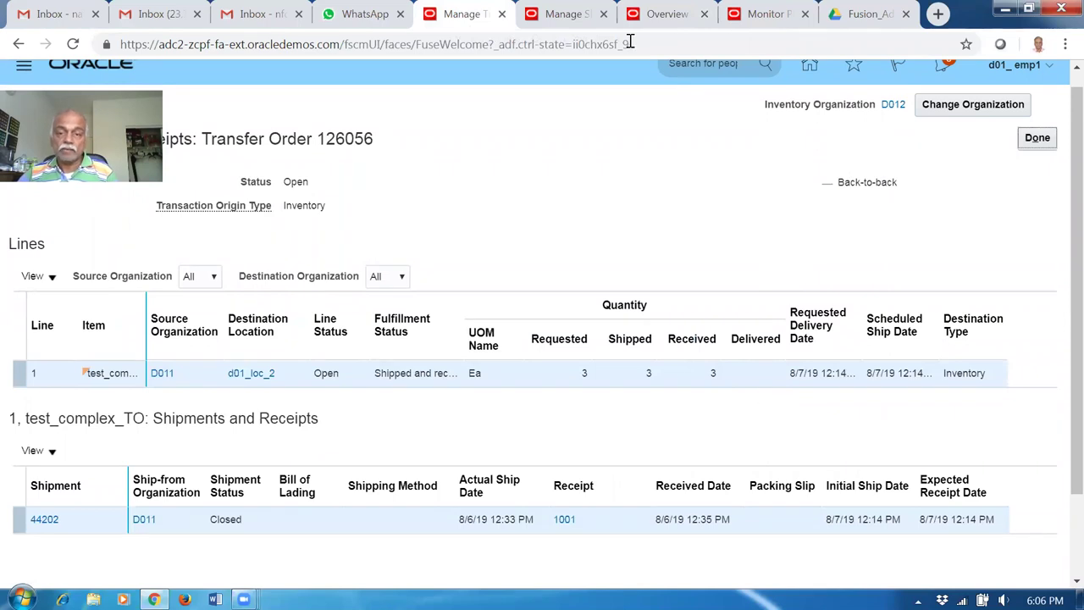
# Return to the Inventory Management overview for D012 and open the Put Away Receipts task.
pyautogui.click(598, 23)
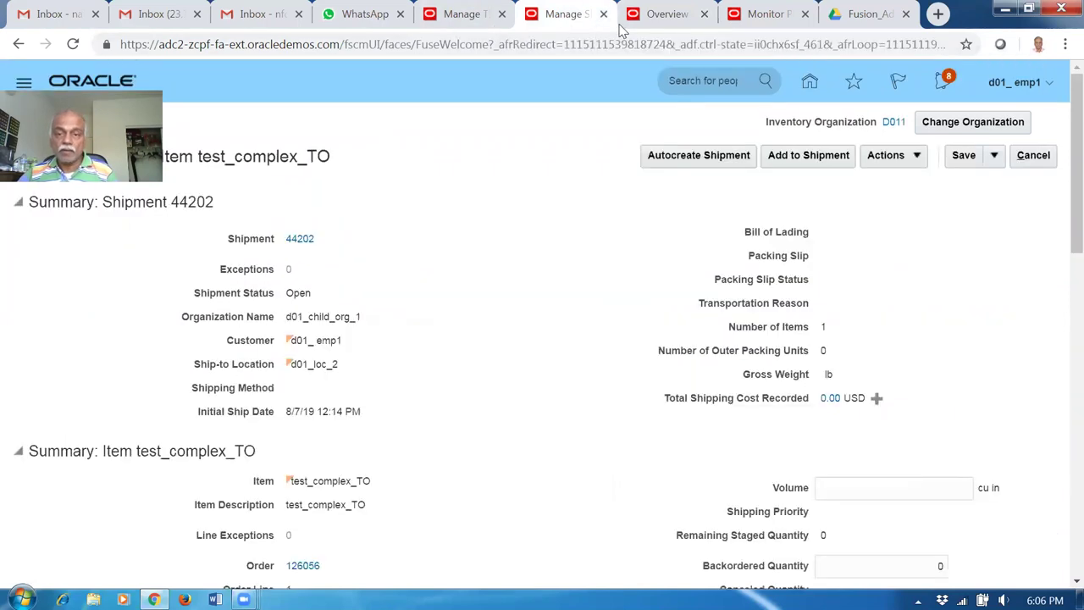
pyautogui.click(668, 15)
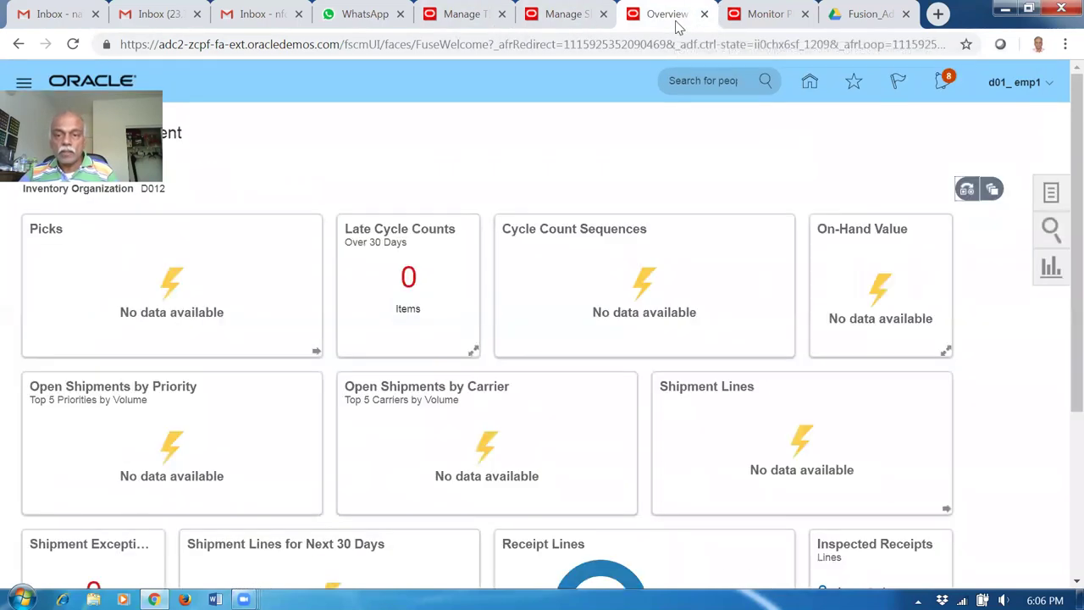
pyautogui.click(761, 30)
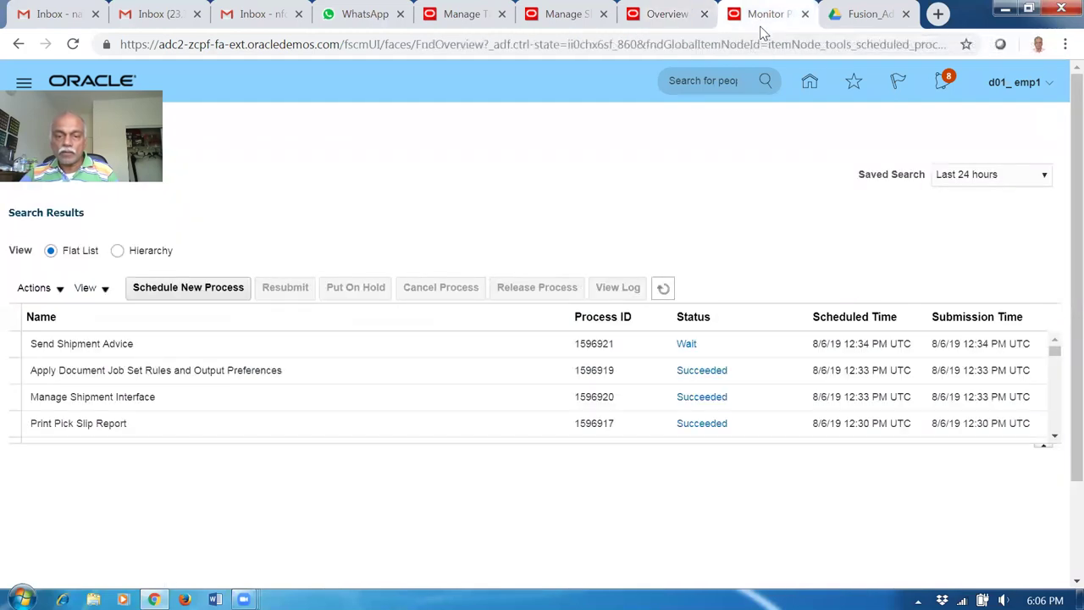
pyautogui.click(682, 29)
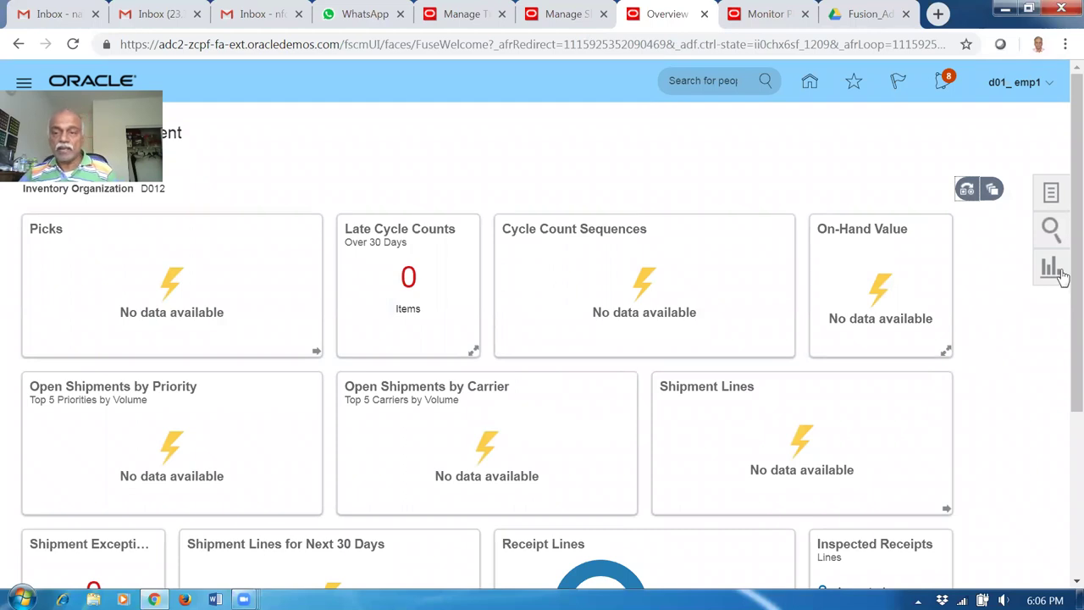
pyautogui.click(1051, 195)
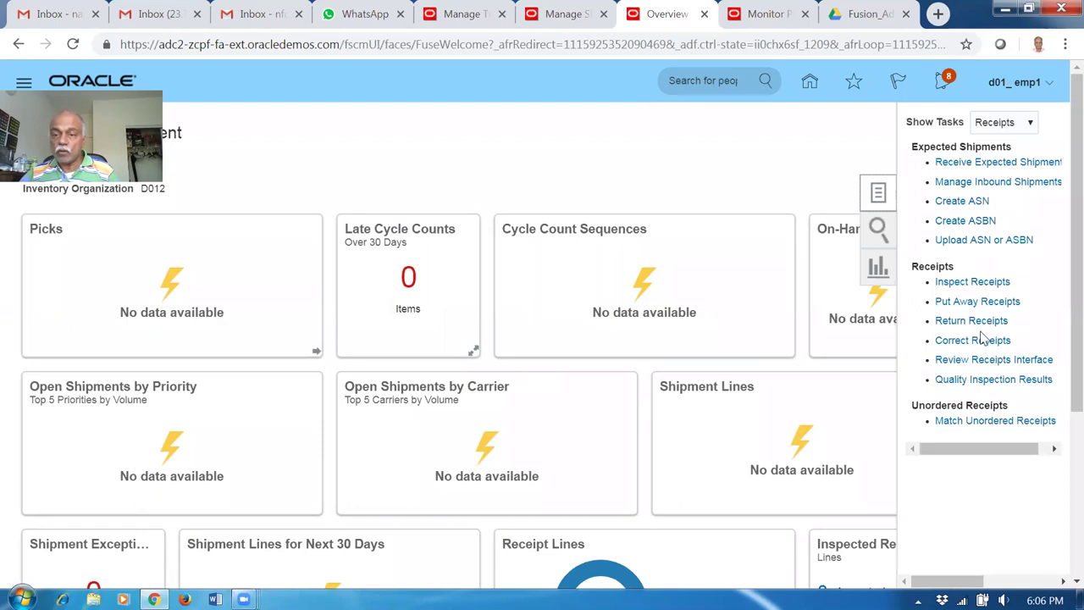
pyautogui.click(968, 305)
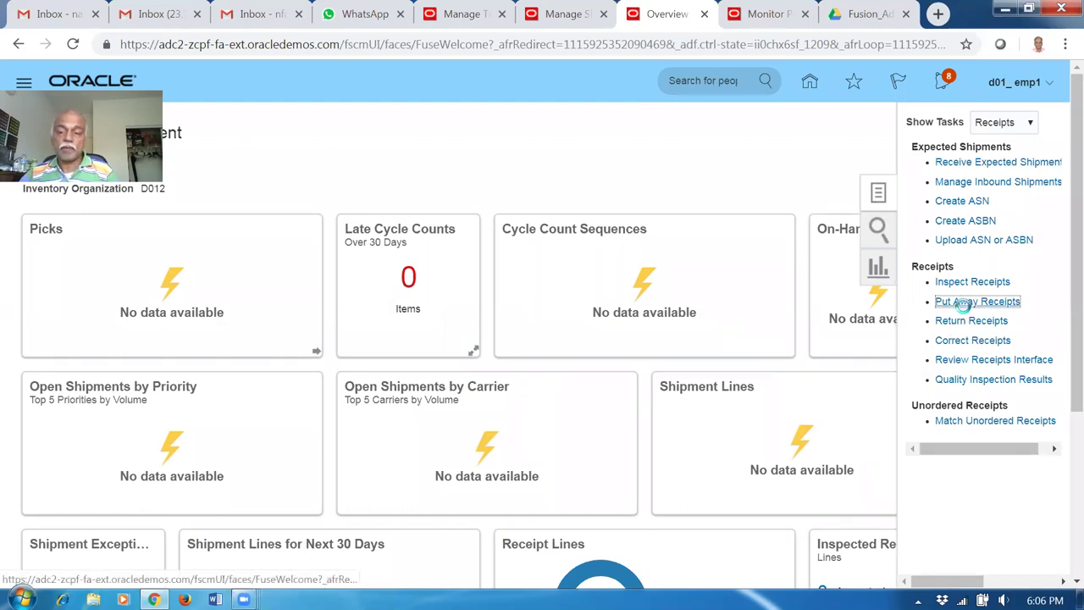
# Search the lines to put away for the same transfer order and start the put away of the received test_complex_TO line.
pyautogui.click(225, 252)
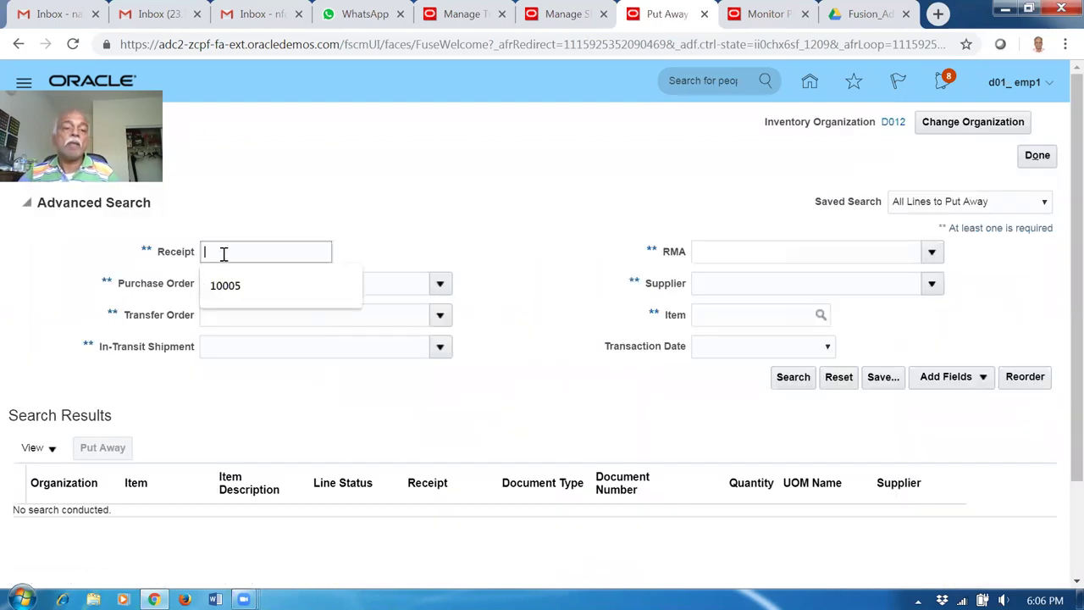
pyautogui.click(238, 317)
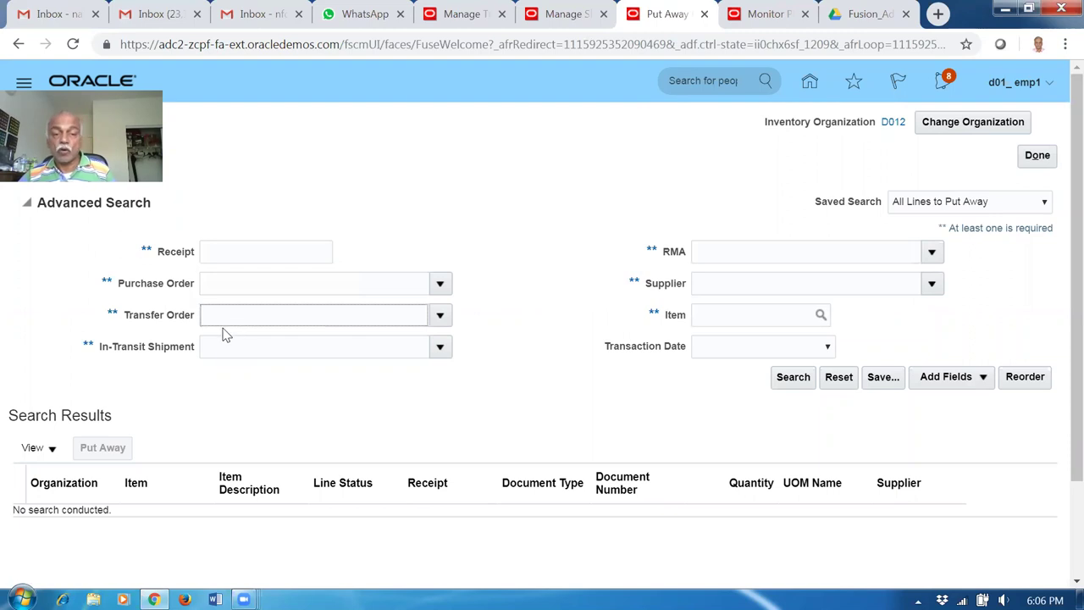
pyautogui.click(242, 339)
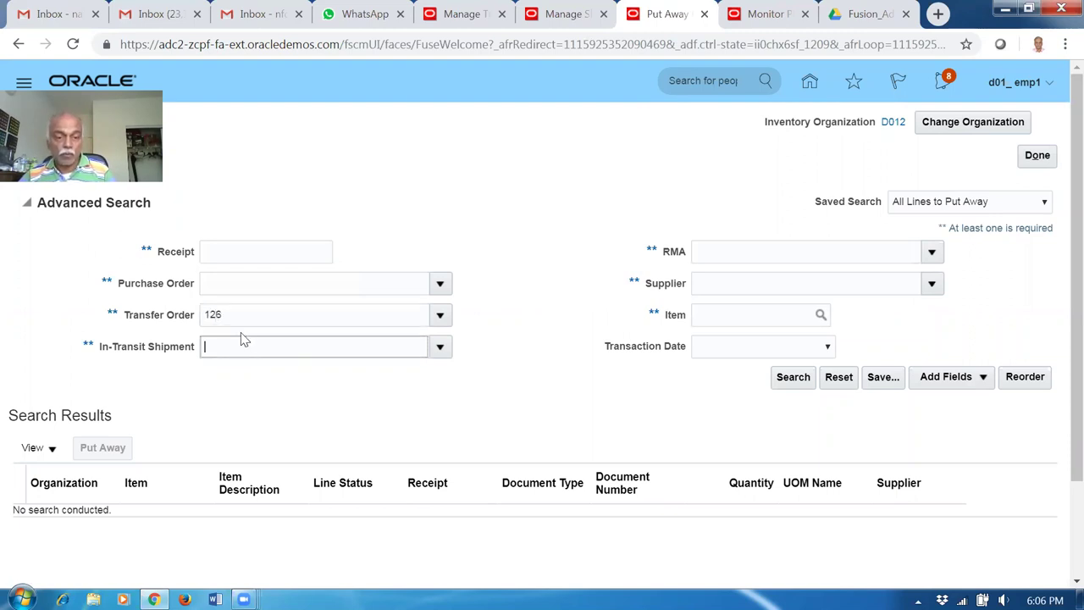
pyautogui.click(414, 423)
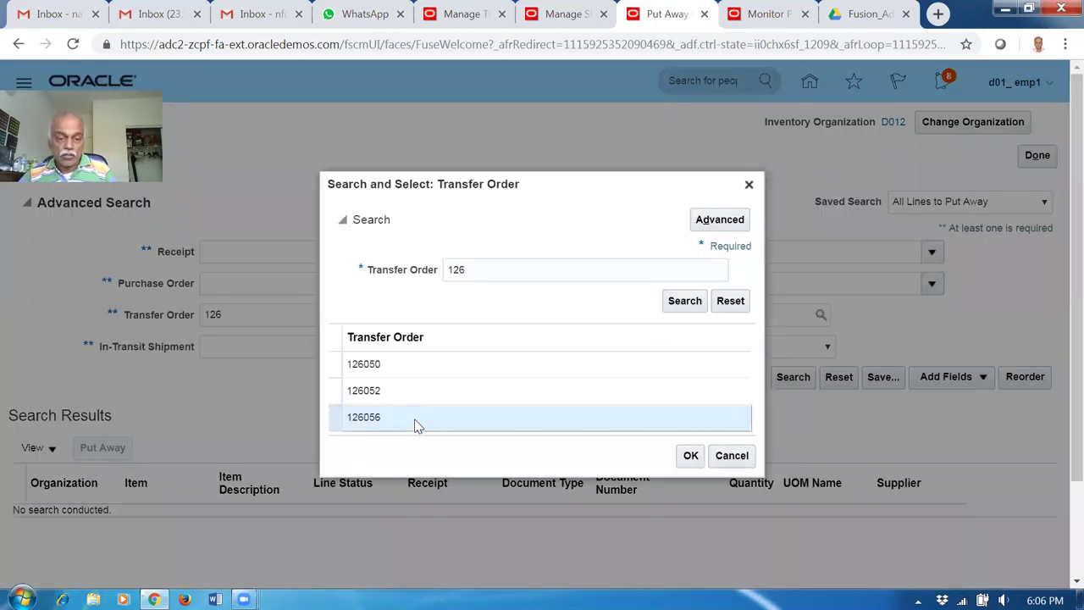
pyautogui.click(693, 459)
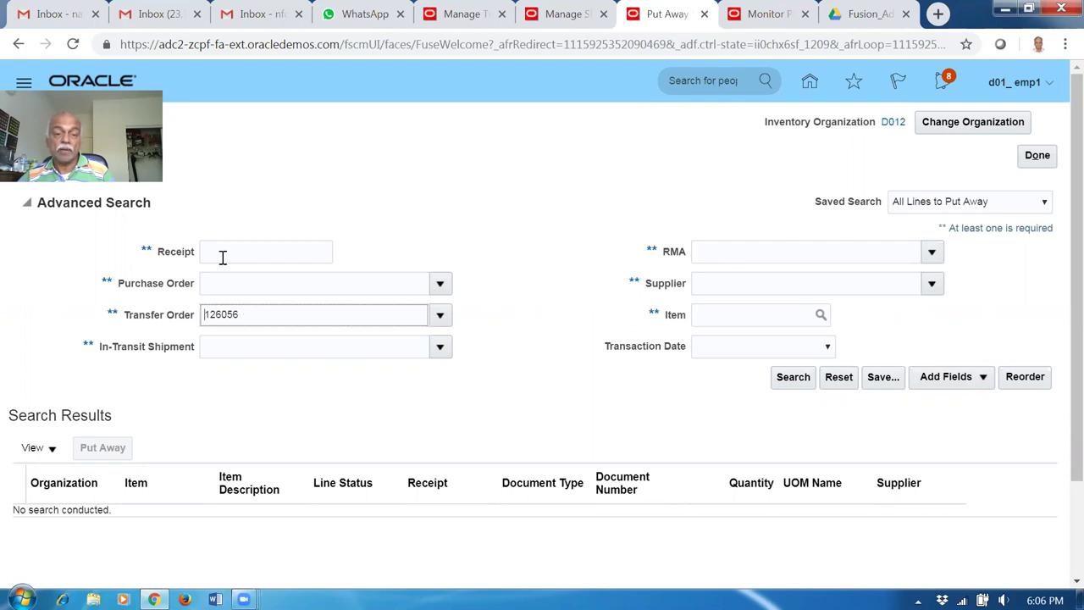
pyautogui.click(787, 381)
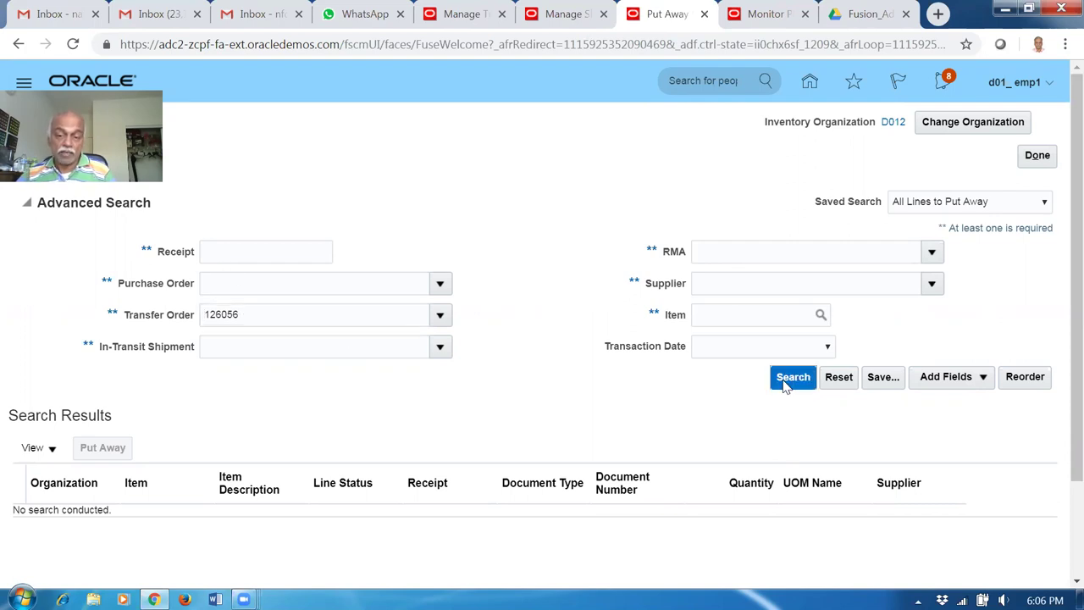
pyautogui.click(17, 343)
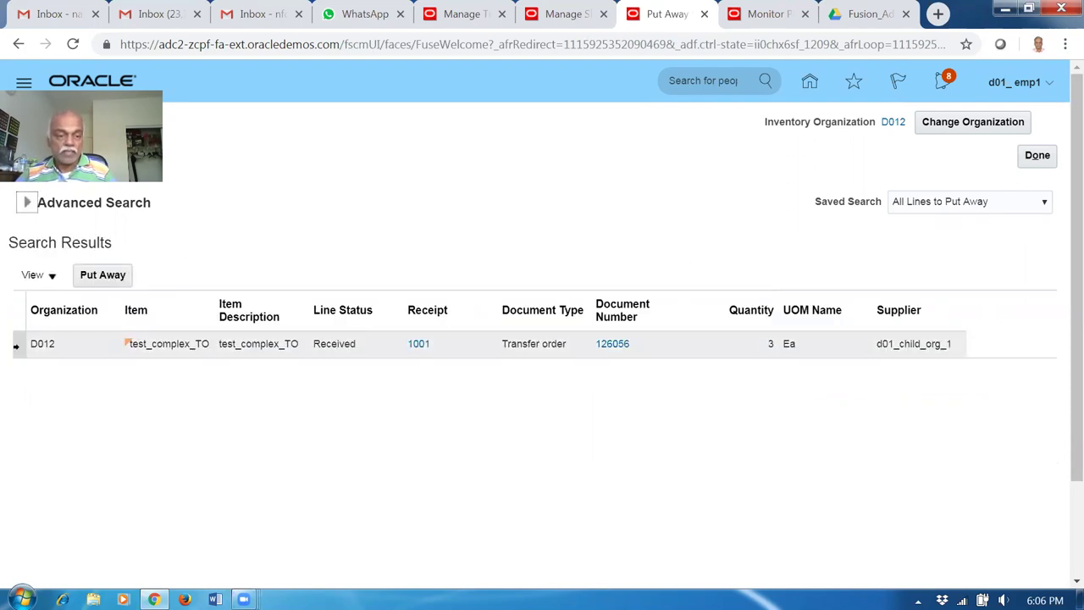
pyautogui.click(118, 277)
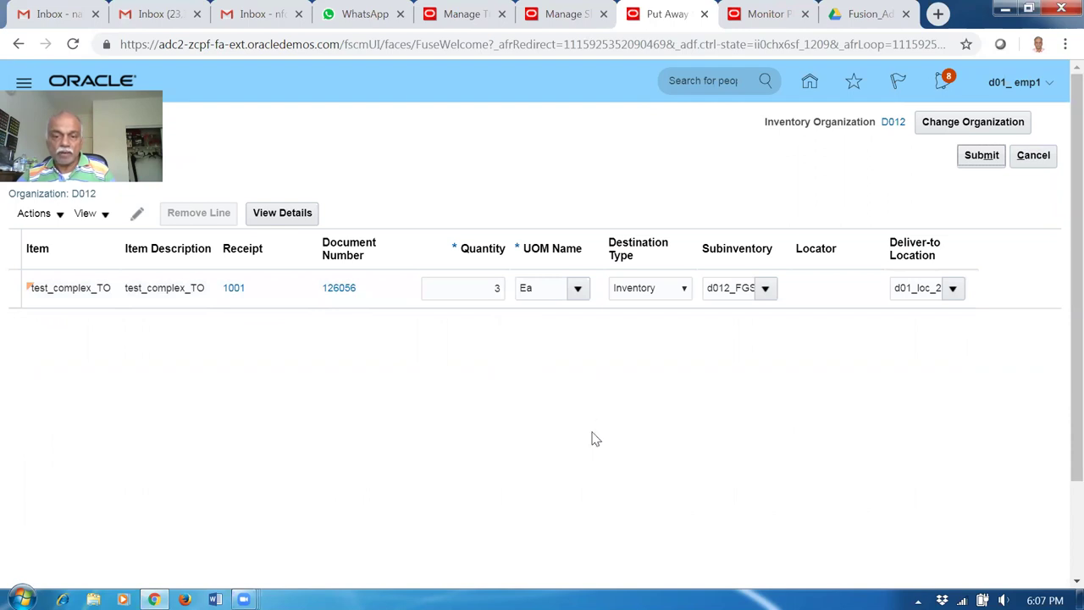
# Try to submit the put away of the test_complex_TO line without recording its lot and serial numbers.
pyautogui.click(984, 157)
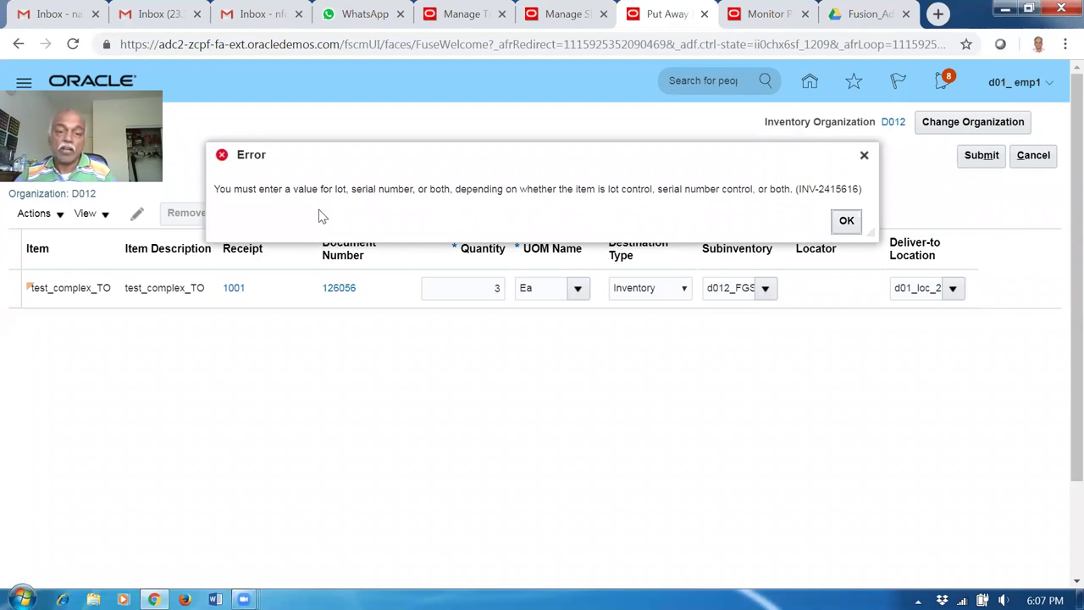
pyautogui.moveTo(306, 189); pyautogui.dragTo(696, 185)
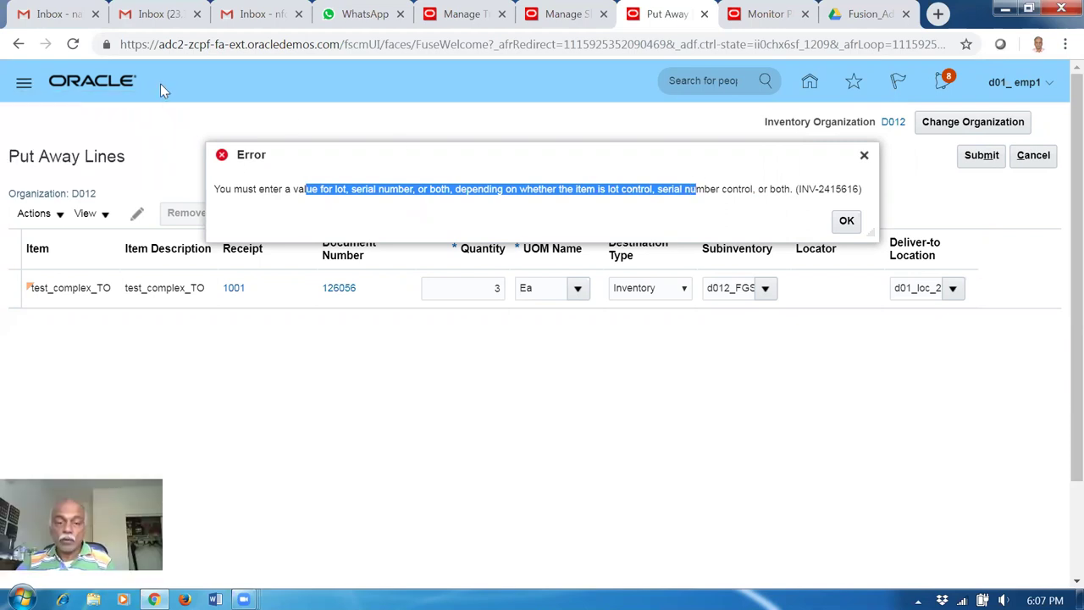
pyautogui.press('Escape')
# Start recording lots and serial numbers for the test_complex_TO put away line and add lot July_19.
pyautogui.click(17, 290)
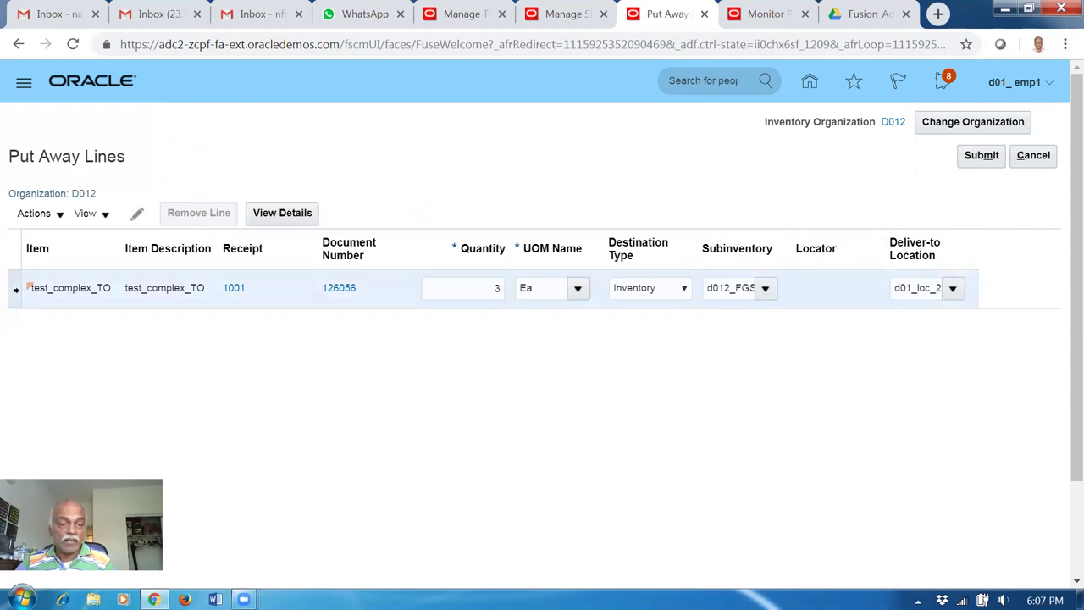
pyautogui.click(47, 218)
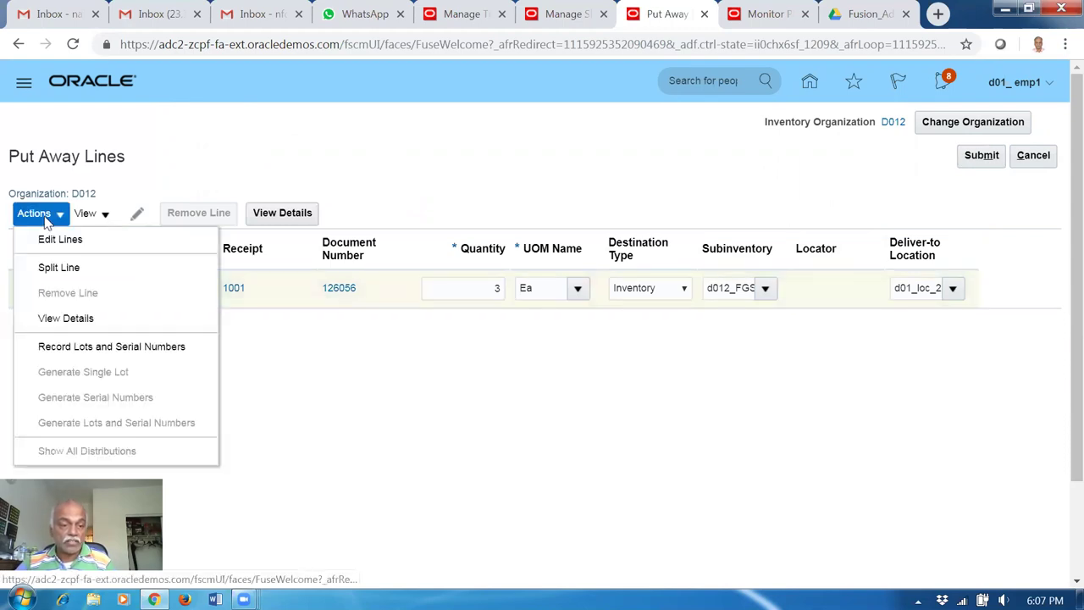
pyautogui.click(121, 349)
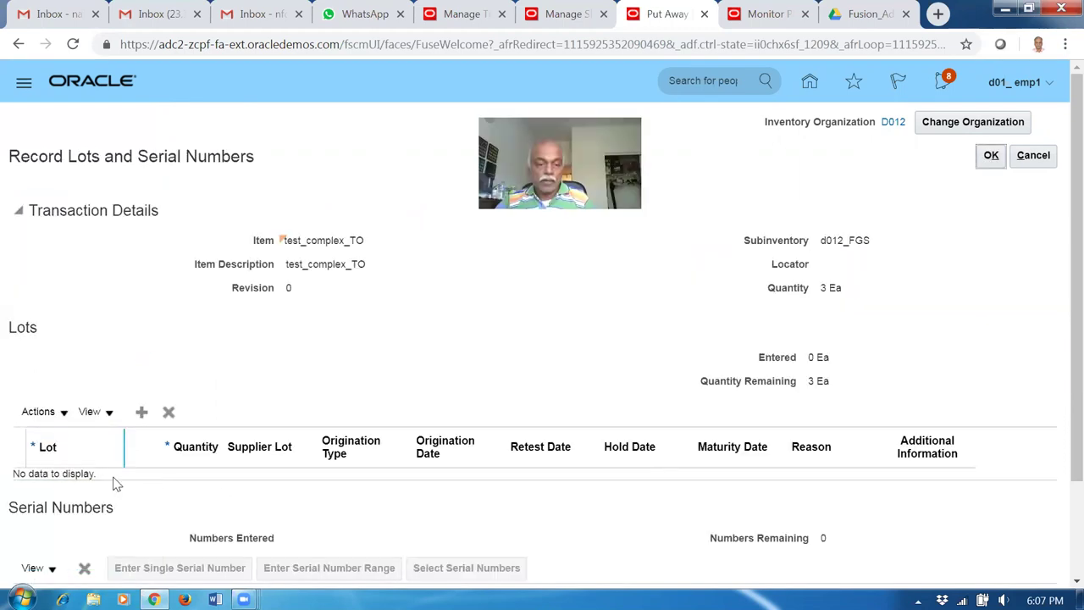
pyautogui.click(142, 412)
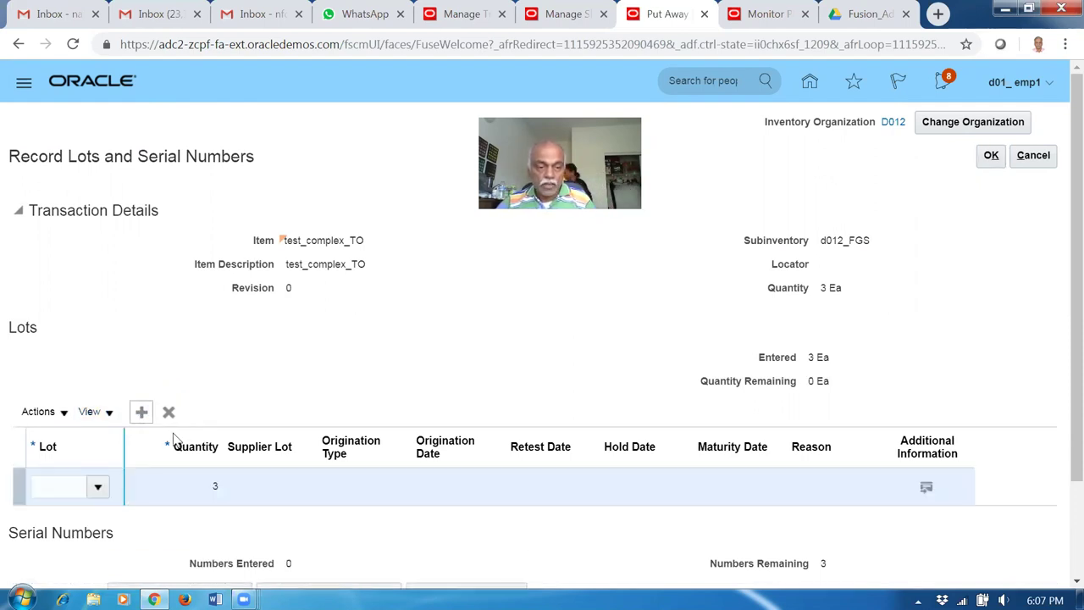
pyautogui.click(99, 488)
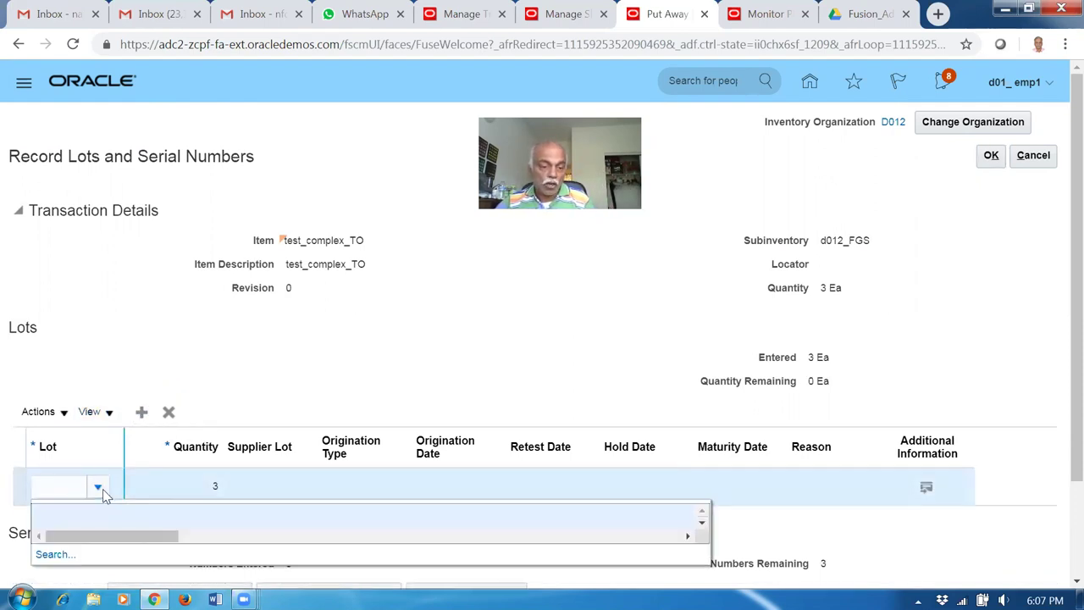
pyautogui.click(51, 555)
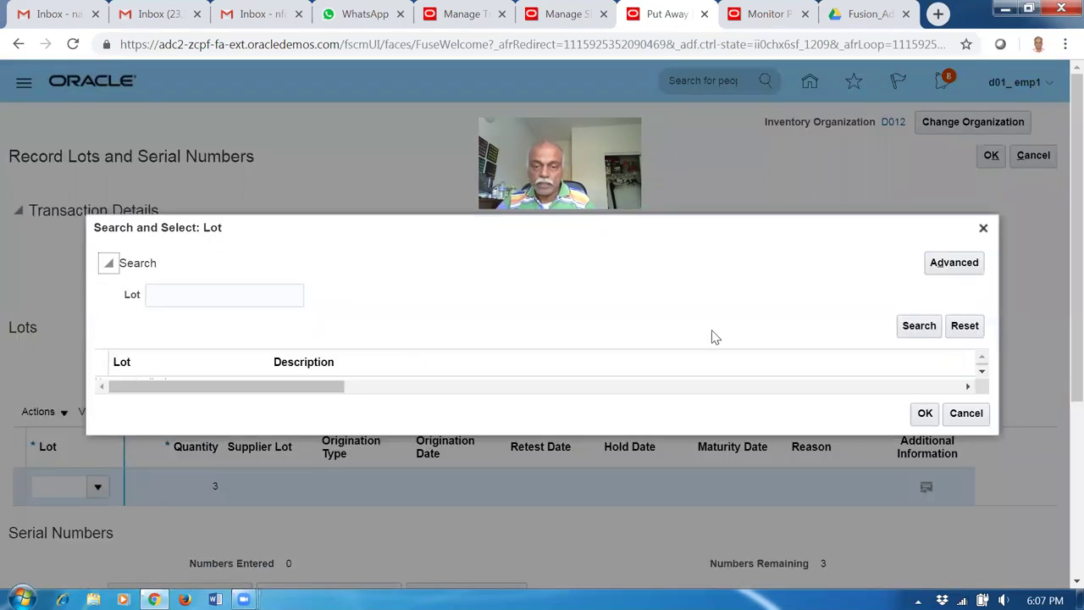
pyautogui.click(920, 328)
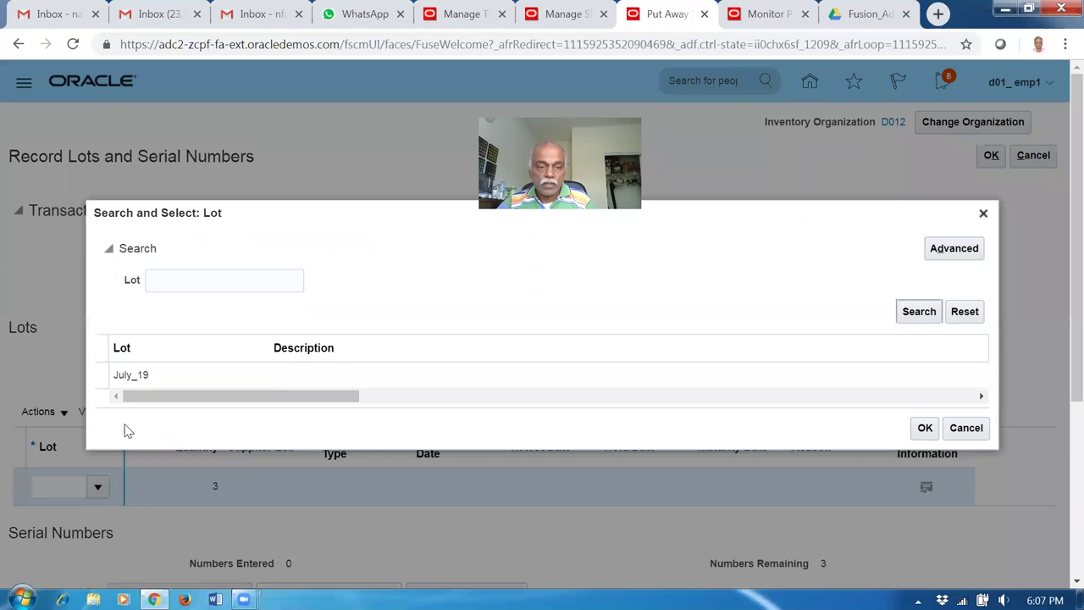
pyautogui.click(194, 380)
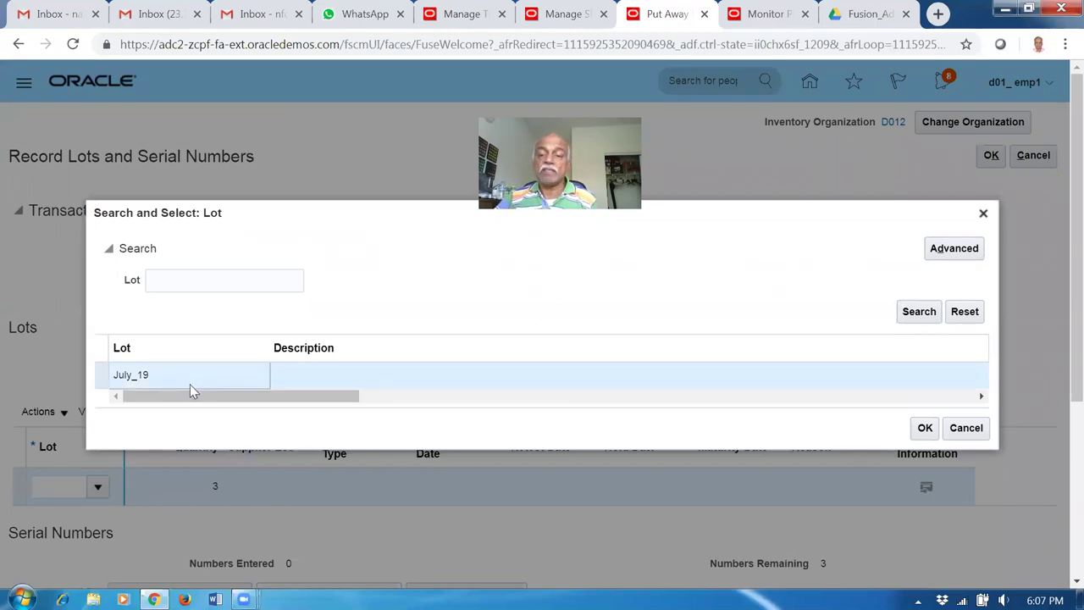
pyautogui.click(923, 428)
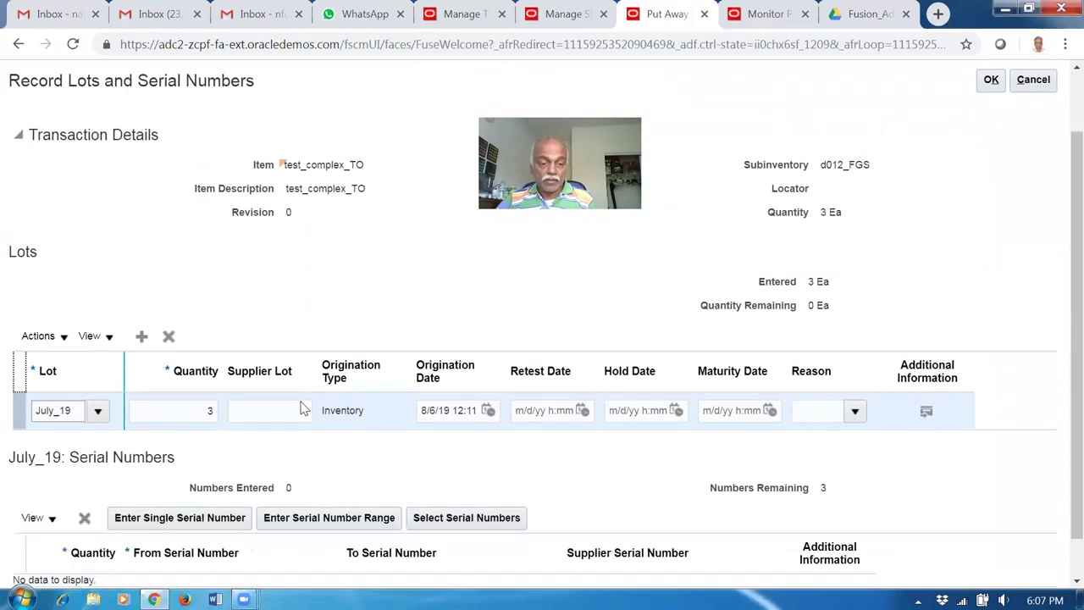
# Select serial numbers 501, 502 and 503 for lot July_19 and accept the selection.
pyautogui.scroll(-2, 302, 406)
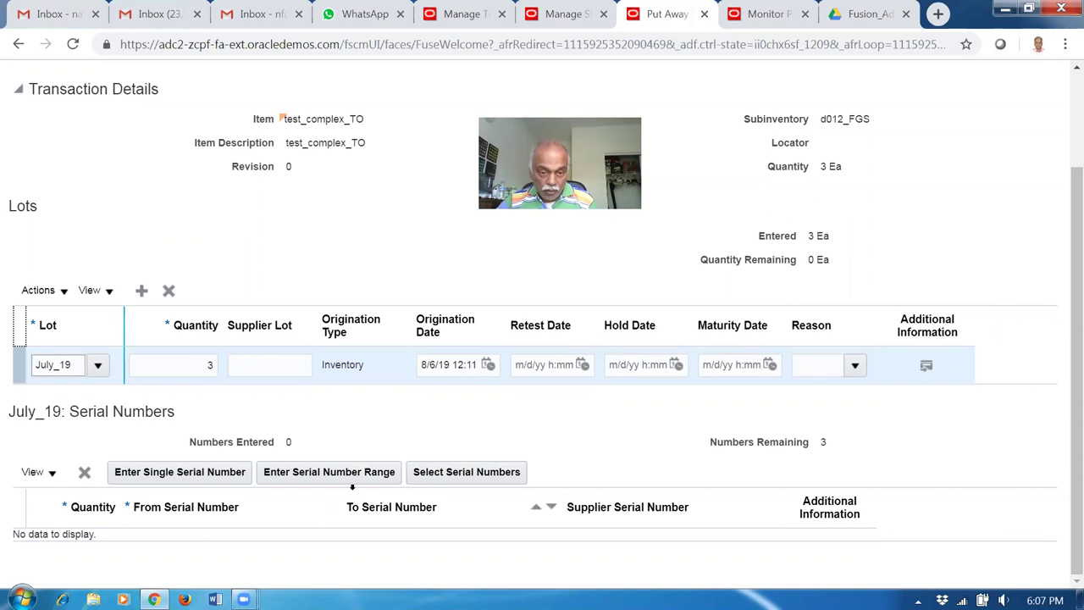
pyautogui.click(430, 477)
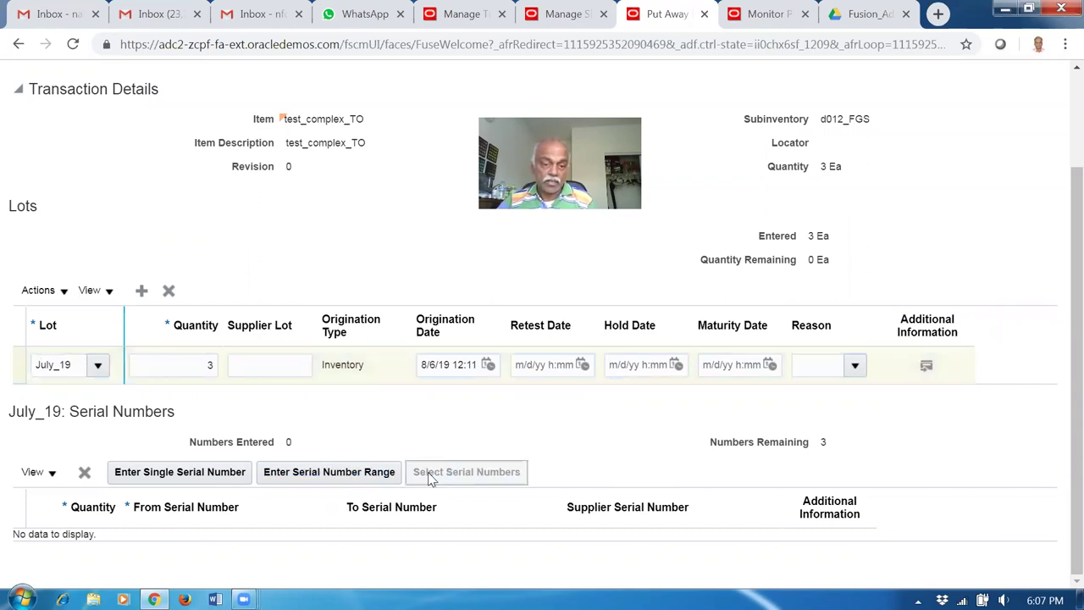
pyautogui.click(69, 454)
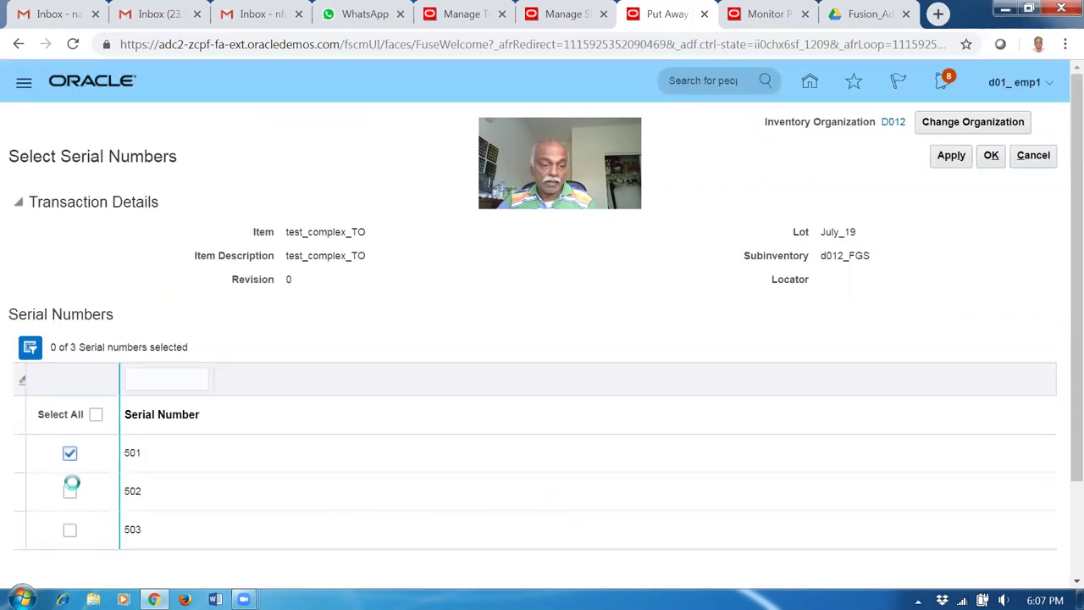
pyautogui.click(70, 492)
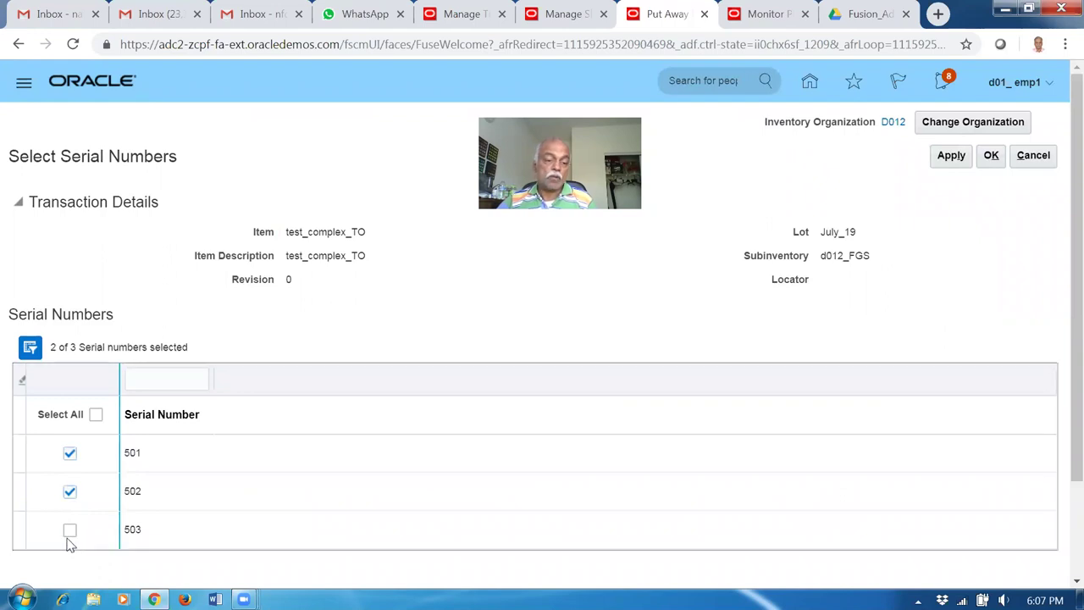
pyautogui.click(69, 534)
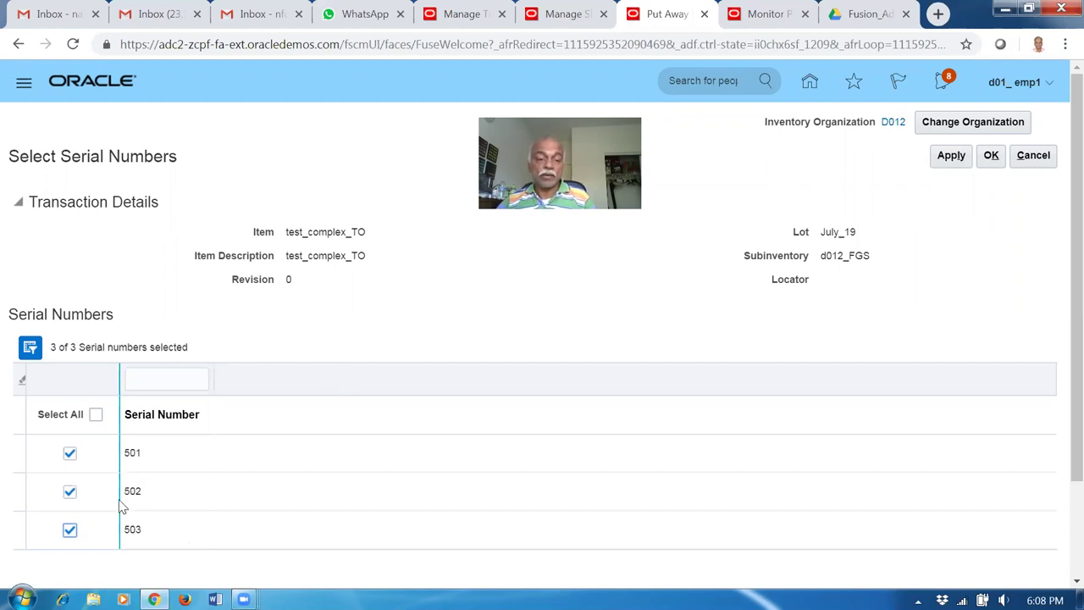
pyautogui.click(982, 161)
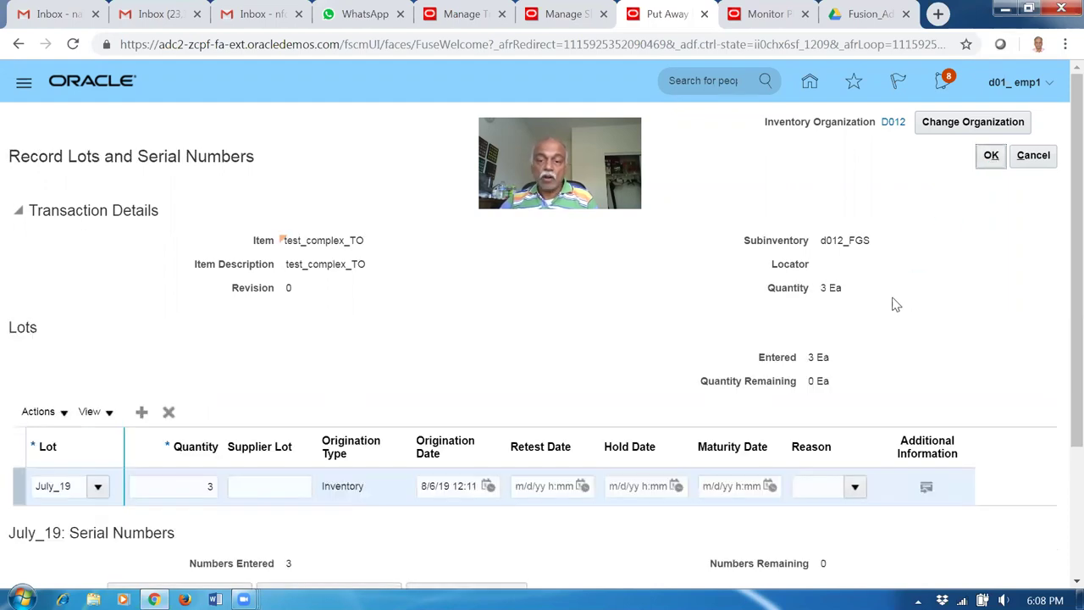
# Accept the recorded lot and serial numbers, submit the put away and acknowledge the confirmation.
pyautogui.click(989, 157)
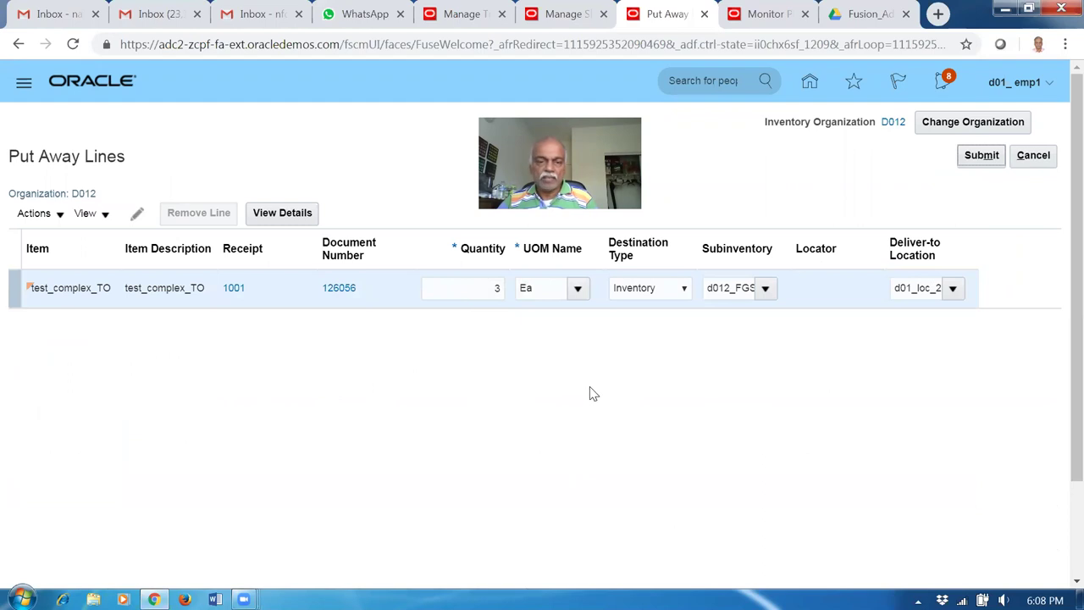
pyautogui.click(975, 153)
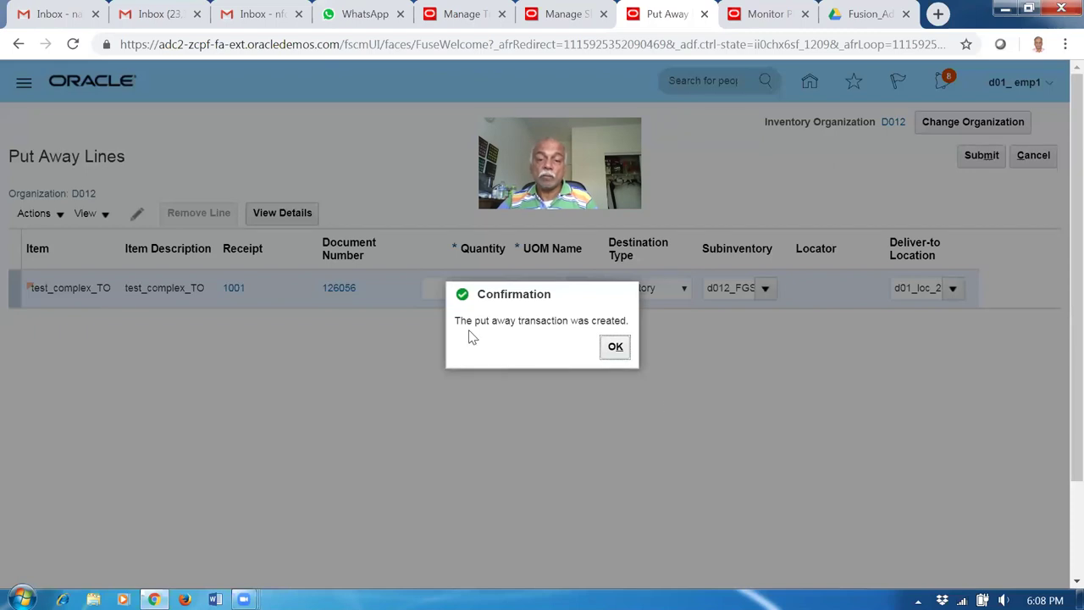
pyautogui.click(616, 347)
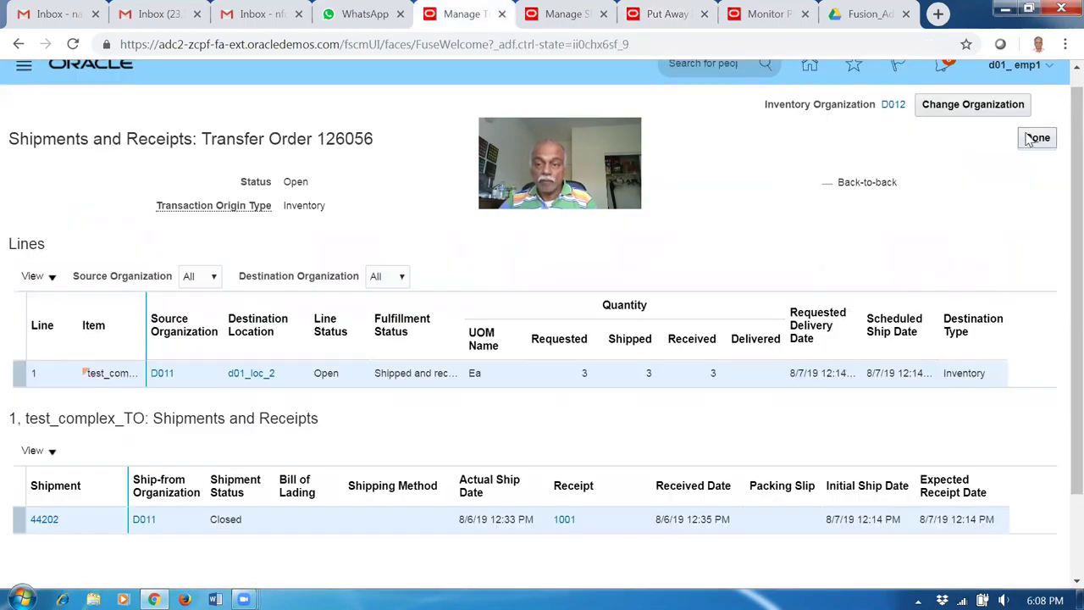
# Reload the shipments and receipts of the transfer order to check its status and delivered quantity.
pyautogui.click(1037, 138)
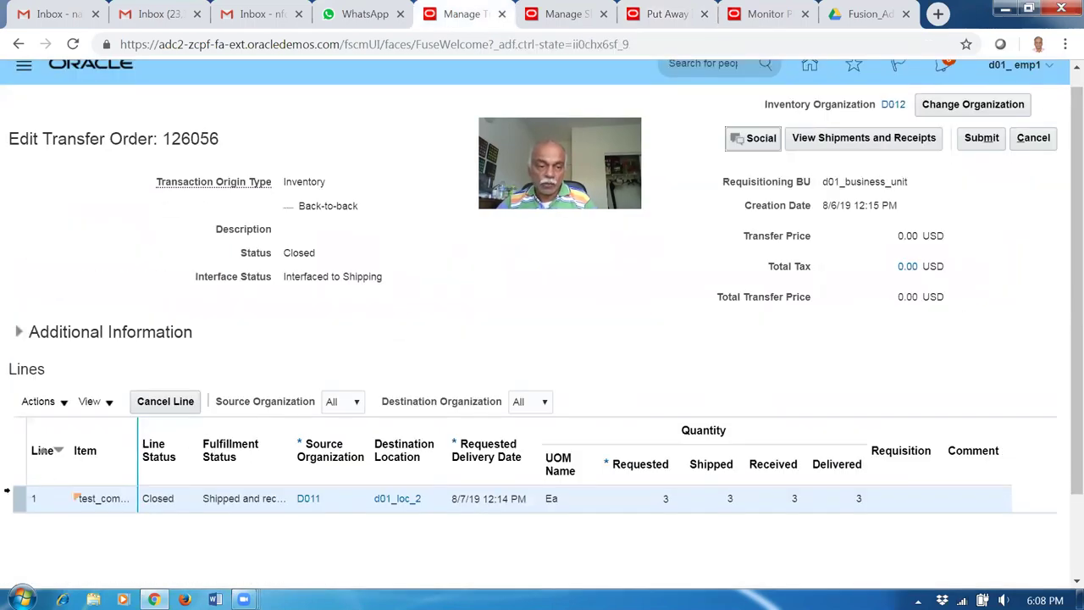
pyautogui.click(843, 140)
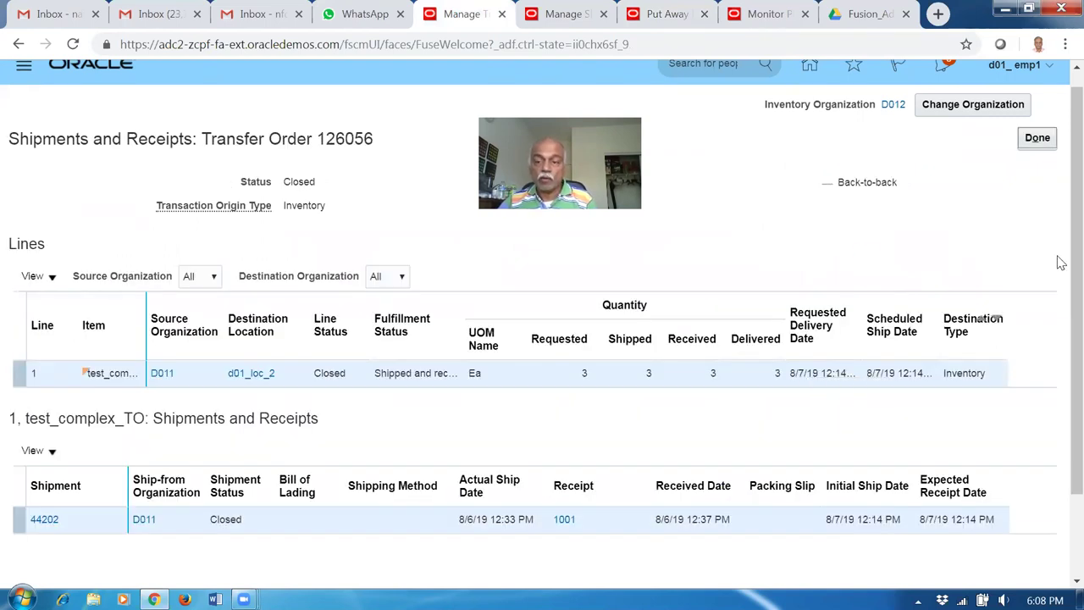
pyautogui.click(1037, 138)
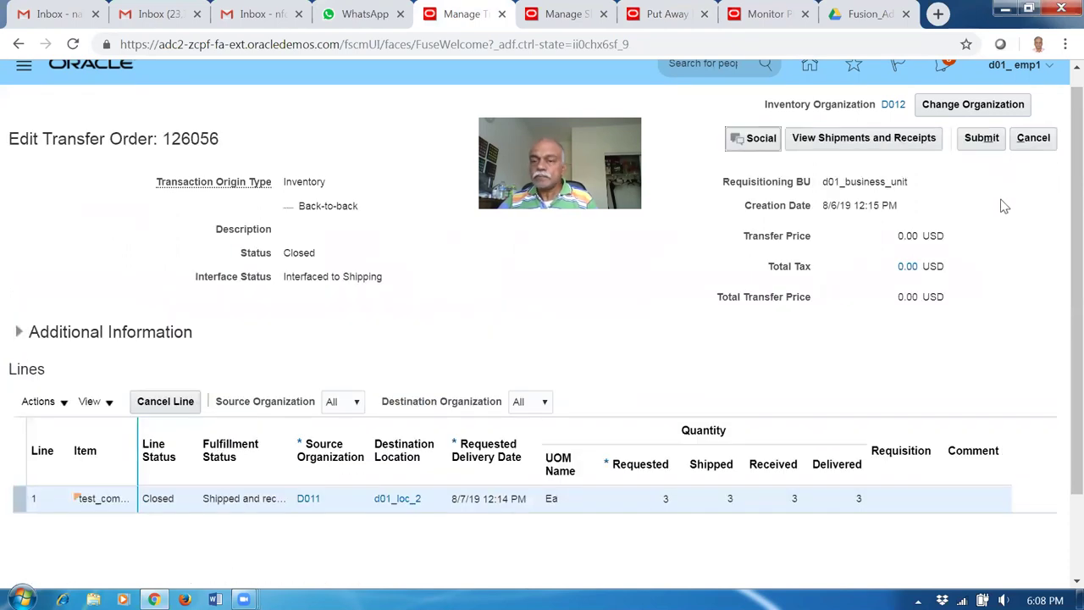
# Leave the transfer order and the order search, and open the Manage Item Quantities task for D012.
pyautogui.click(1035, 139)
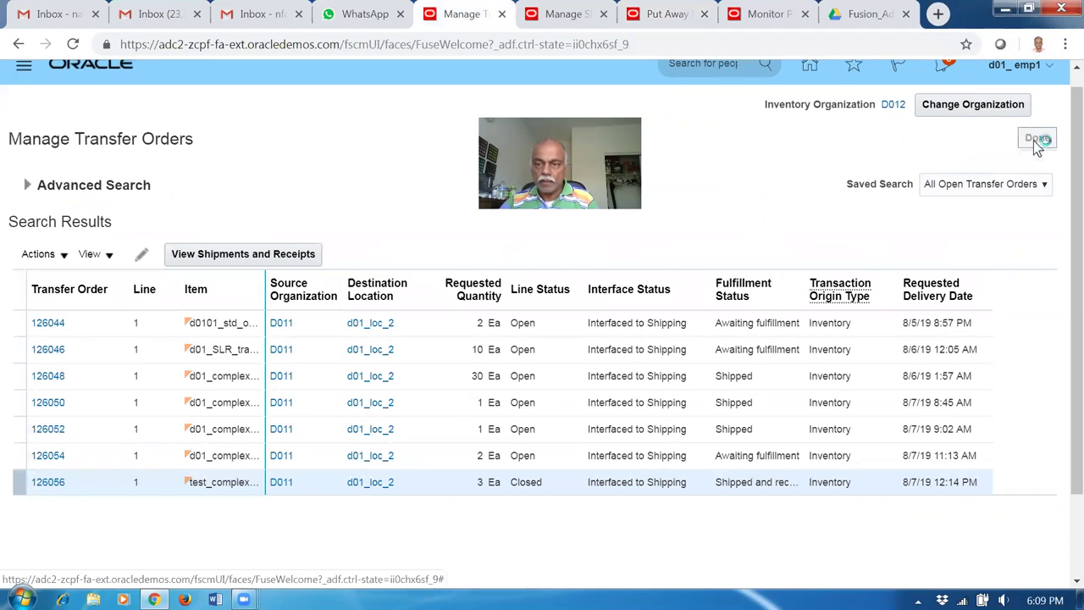
pyautogui.click(1038, 140)
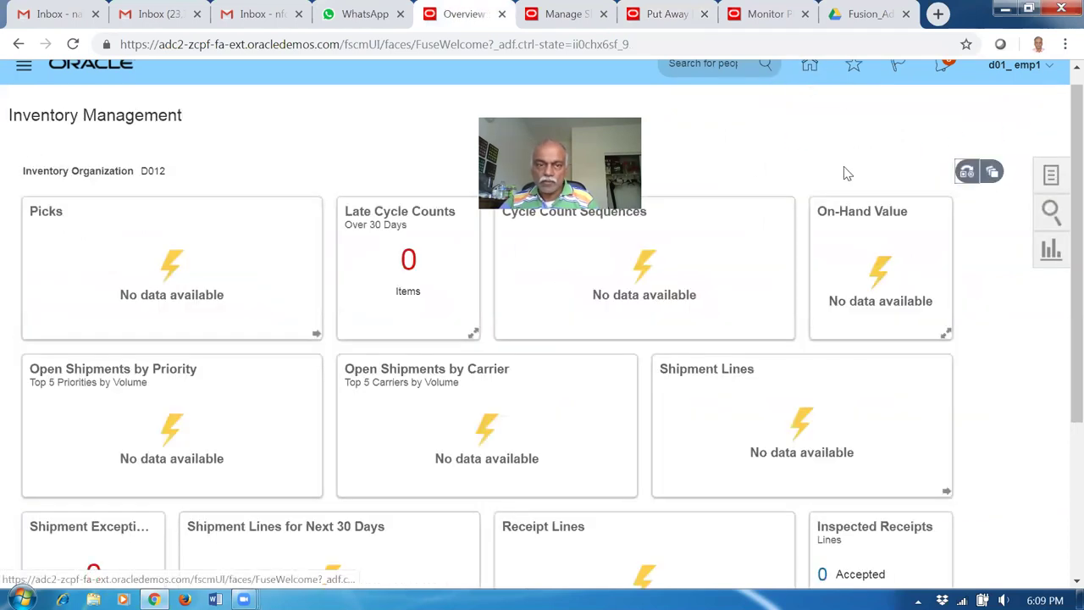
pyautogui.click(1052, 175)
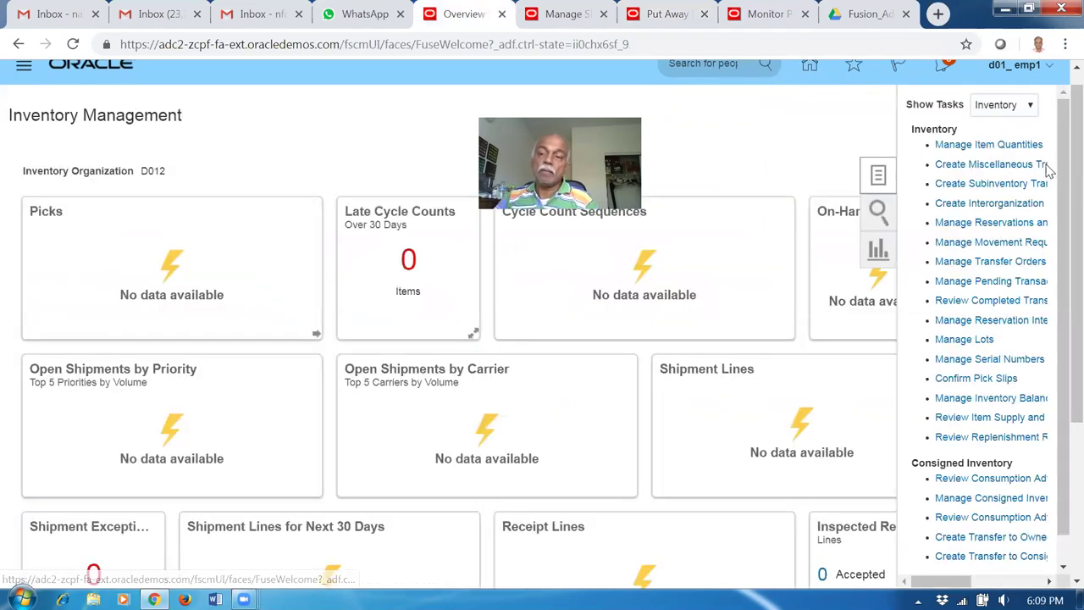
pyautogui.click(987, 149)
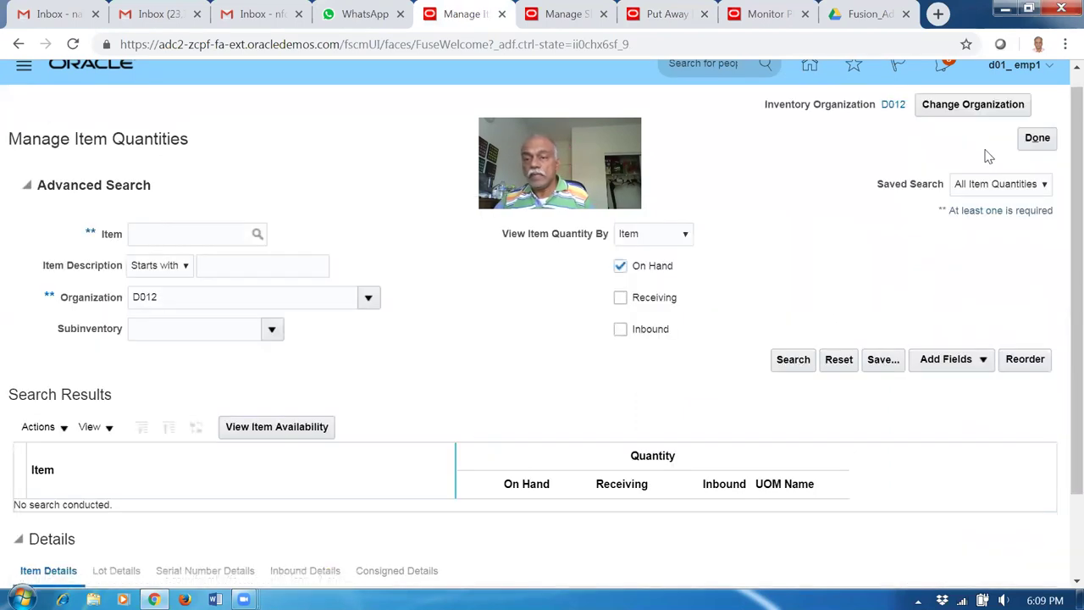
# Search D012 for the item quantities of test_complex_TO, including Receiving and Inbound quantities besides On Hand.
pyautogui.click(158, 234)
pyautogui.write('test')
pyautogui.press('Tab')
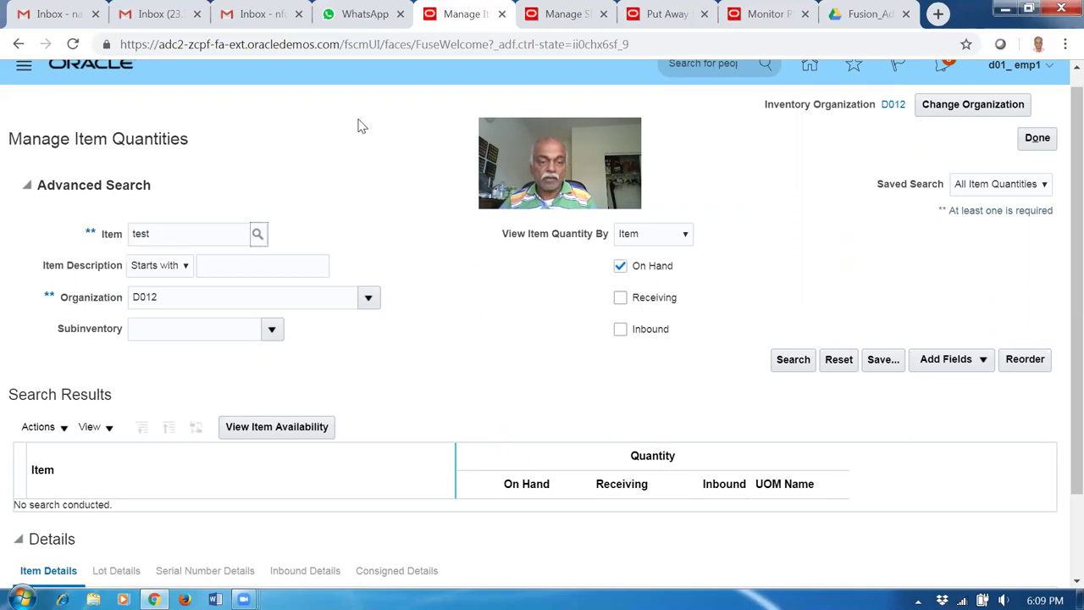
pyautogui.click(621, 297)
pyautogui.click(620, 329)
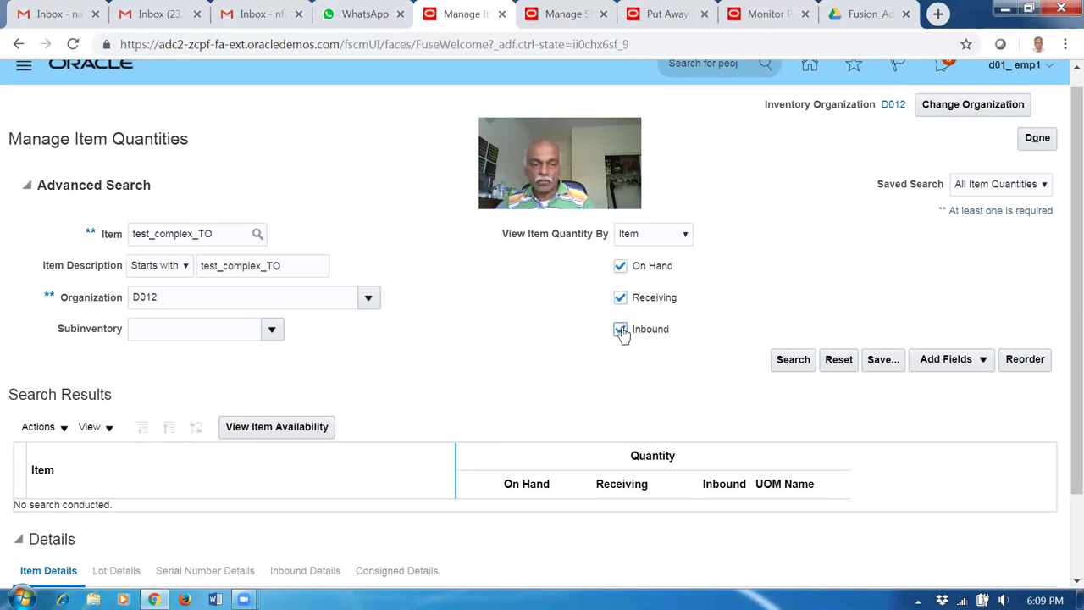
pyautogui.click(782, 362)
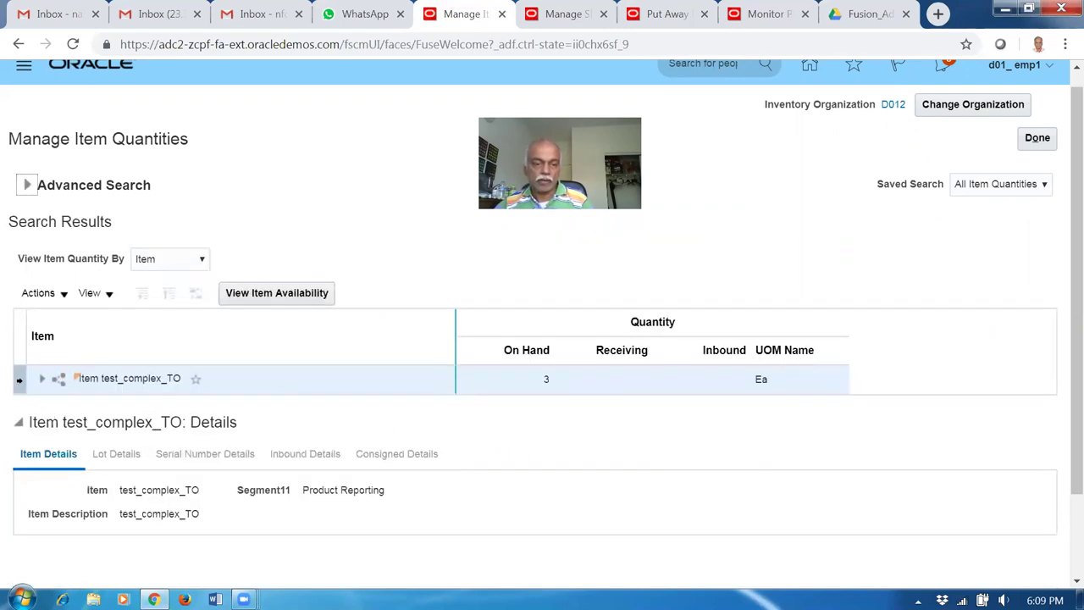
# Expand test_complex_TO through Revision 0, organization D012 and subinventory d012_FGS to check the on-hand quantity by lot.
pyautogui.click(42, 379)
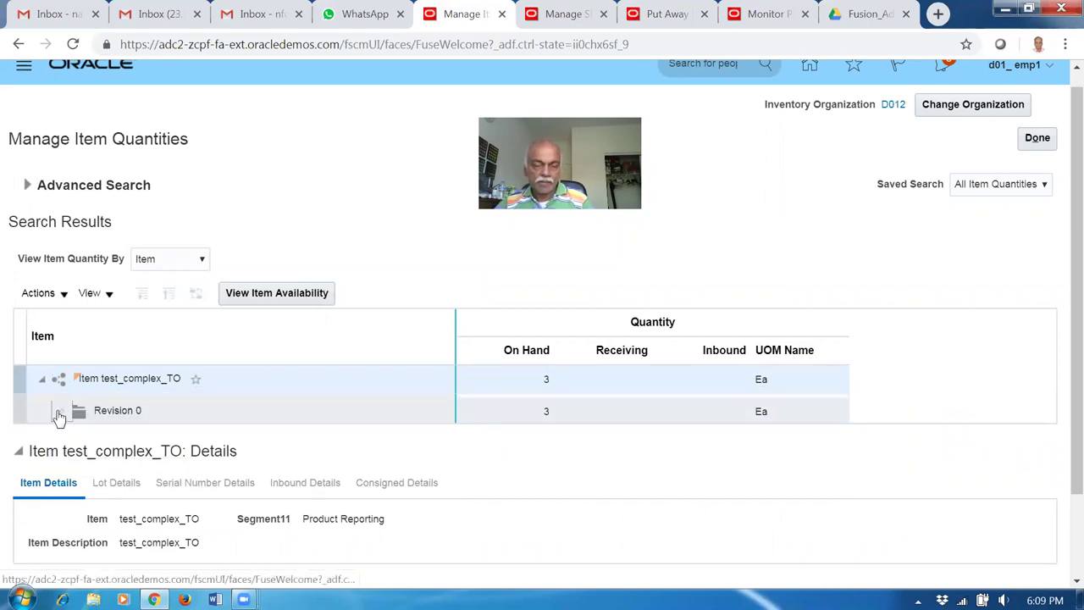
pyautogui.click(60, 409)
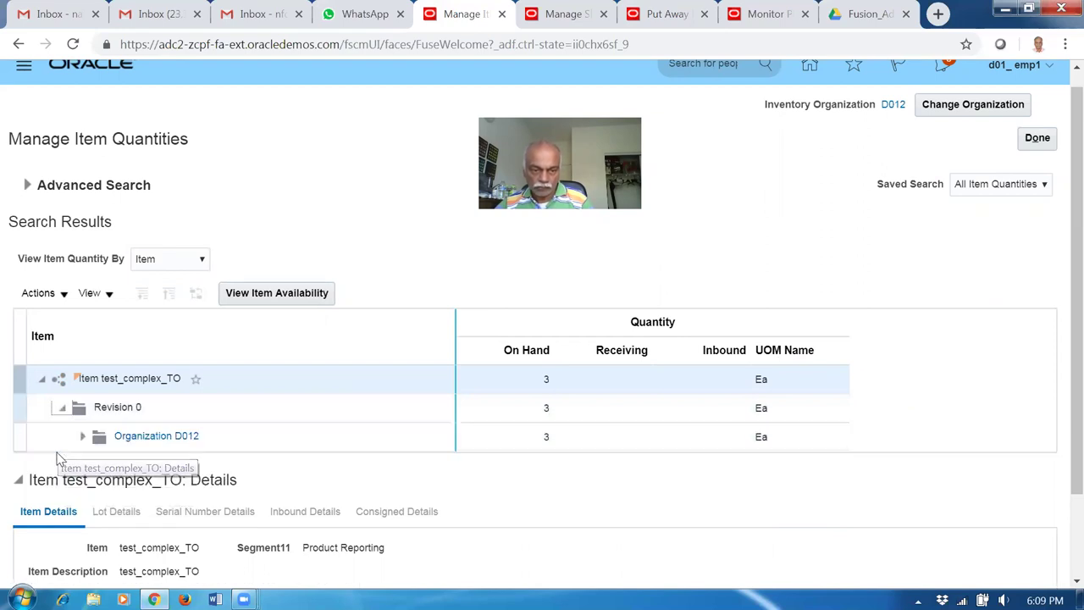
pyautogui.click(81, 439)
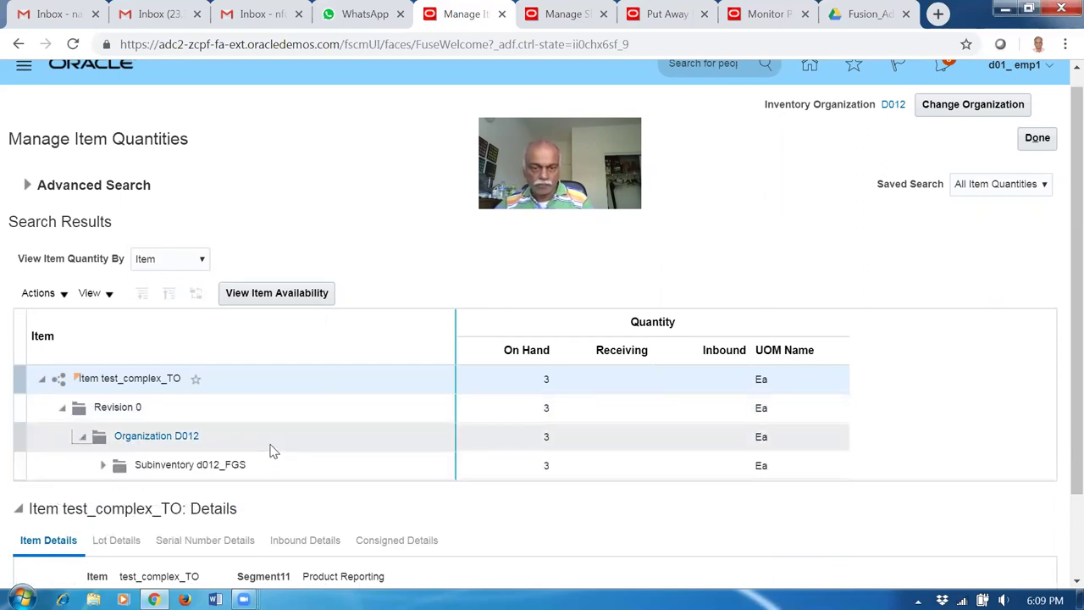
pyautogui.click(262, 468)
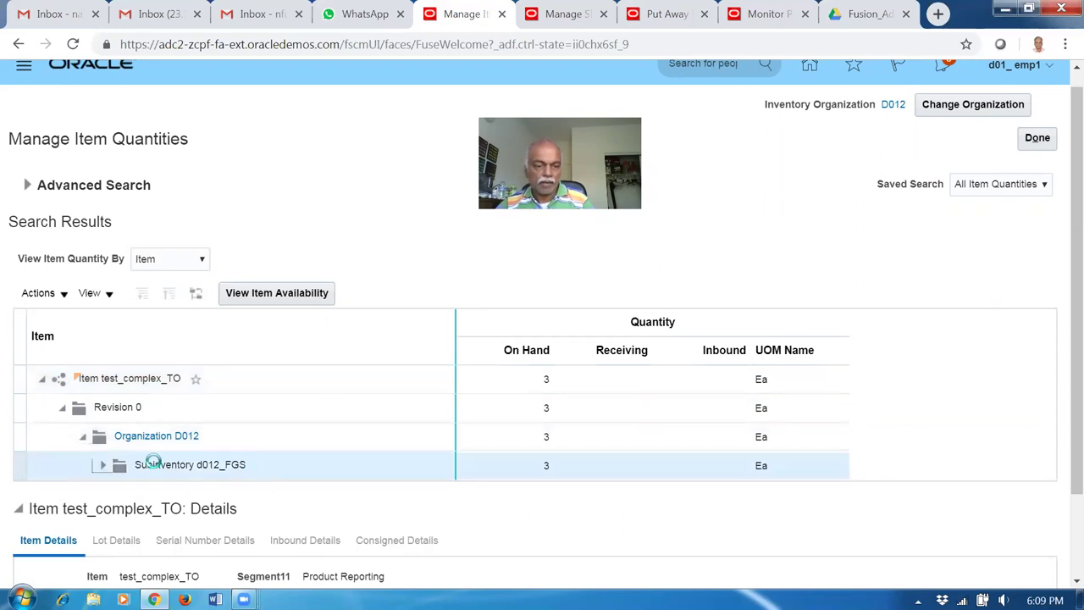
pyautogui.click(101, 473)
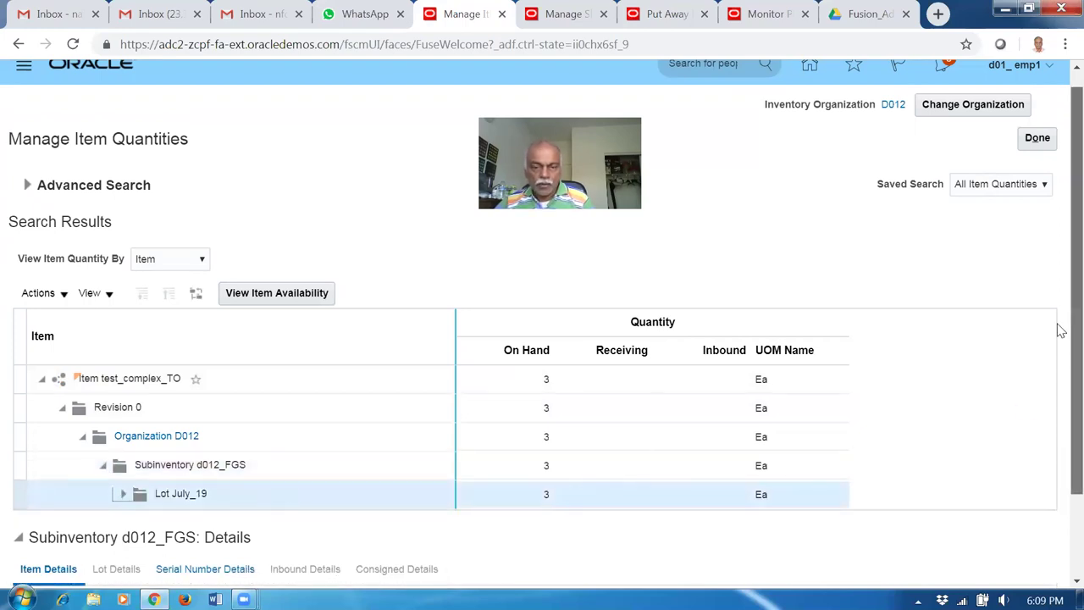
# Show the serial number details of Lot July_19 to check which serials are on hand in subinventory d012_FGS.
pyautogui.scroll(-2, 1058, 381)
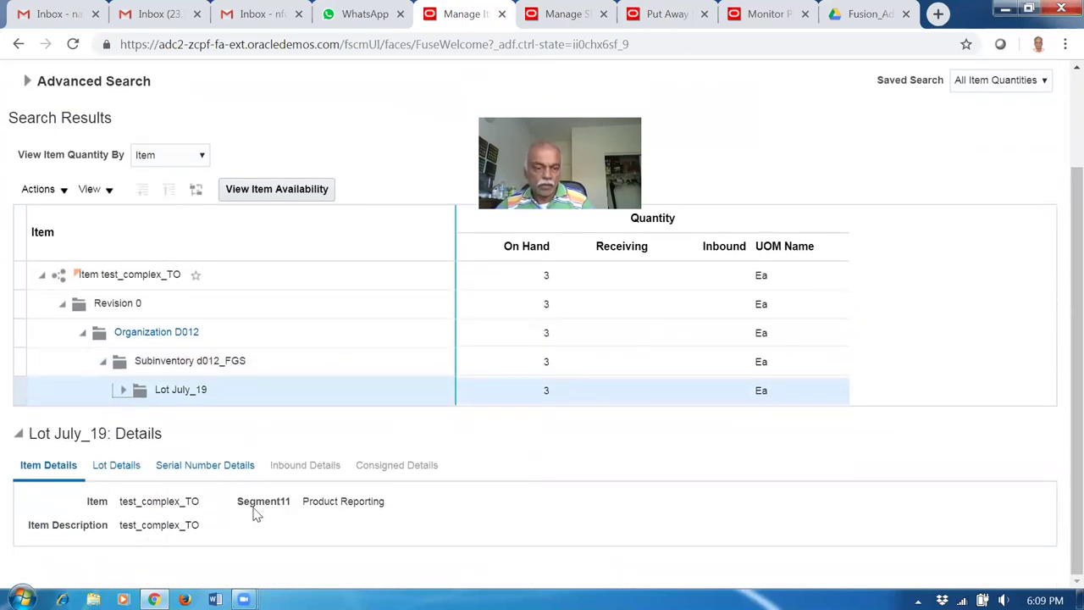
pyautogui.click(198, 466)
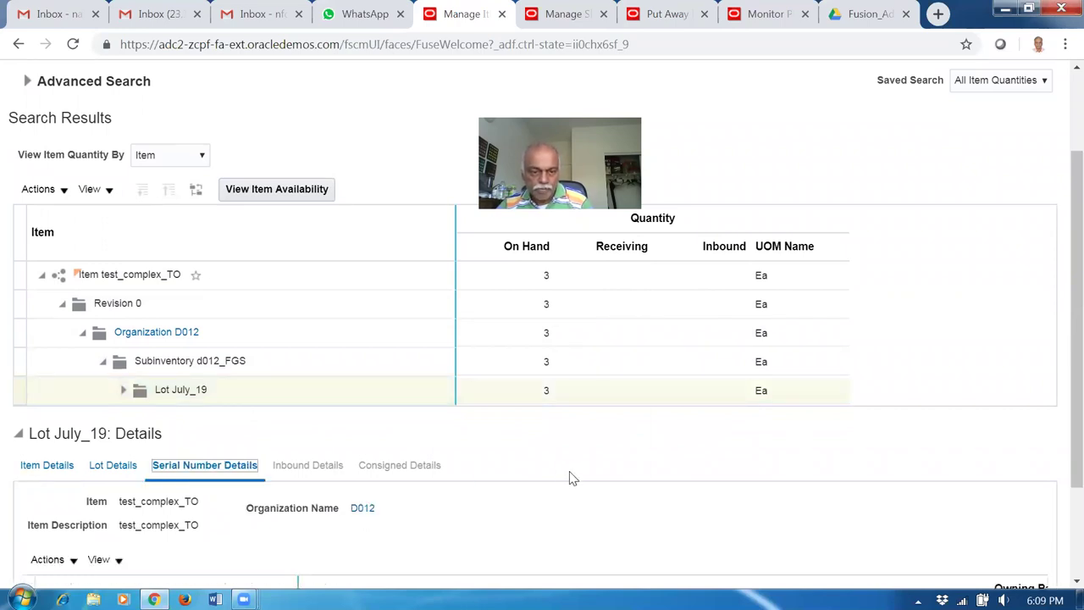
pyautogui.scroll(-2, 573, 479)
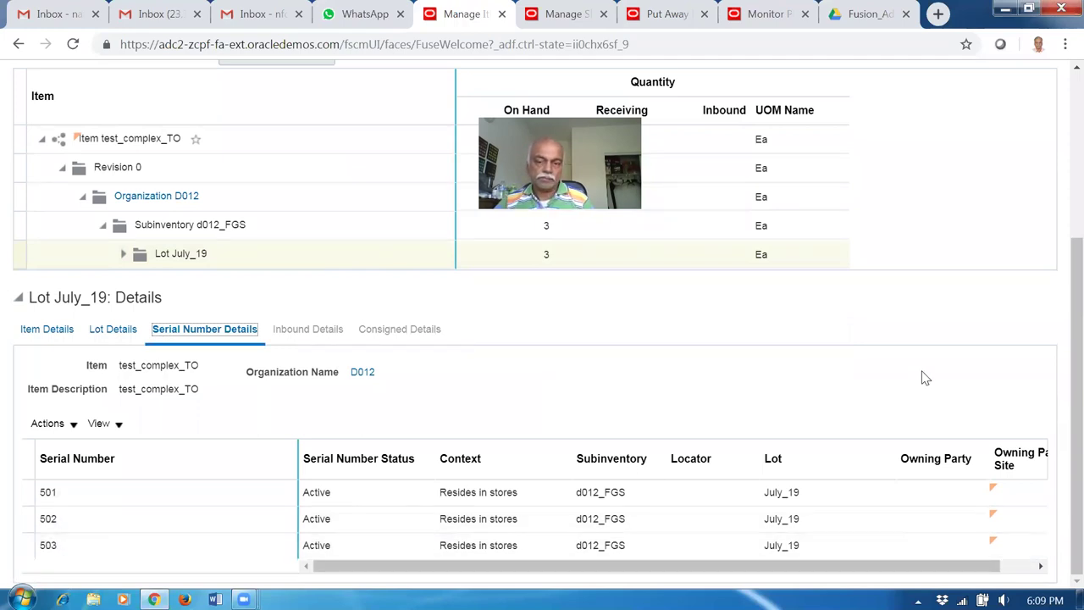
# View the item availability of Lot July_19 and widen the Quantity Type column to read the full names of the quantity types.
pyautogui.scroll(4, 861, 375)
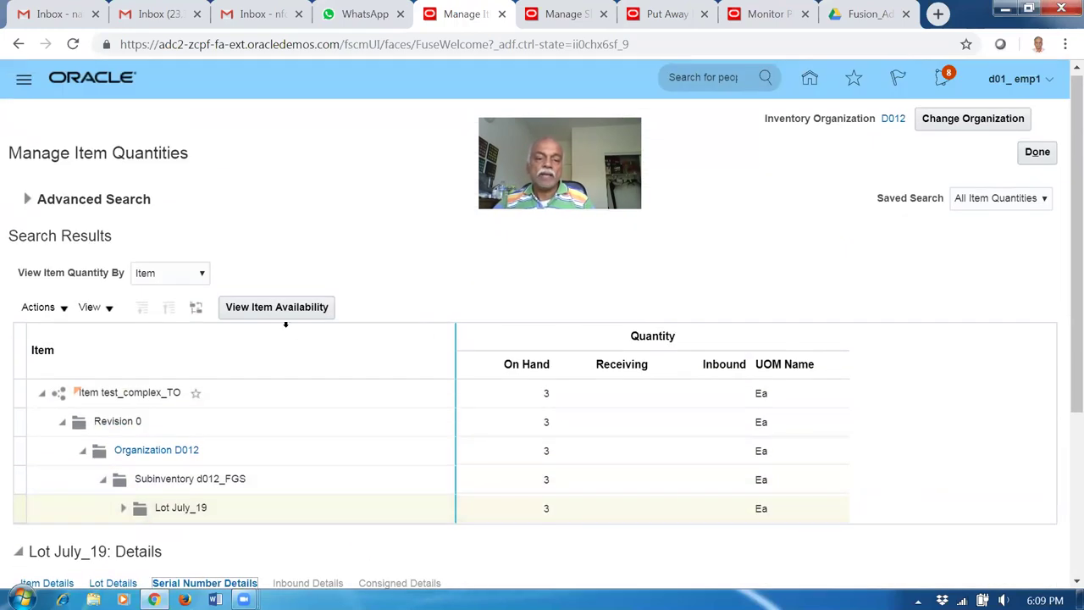
pyautogui.click(265, 310)
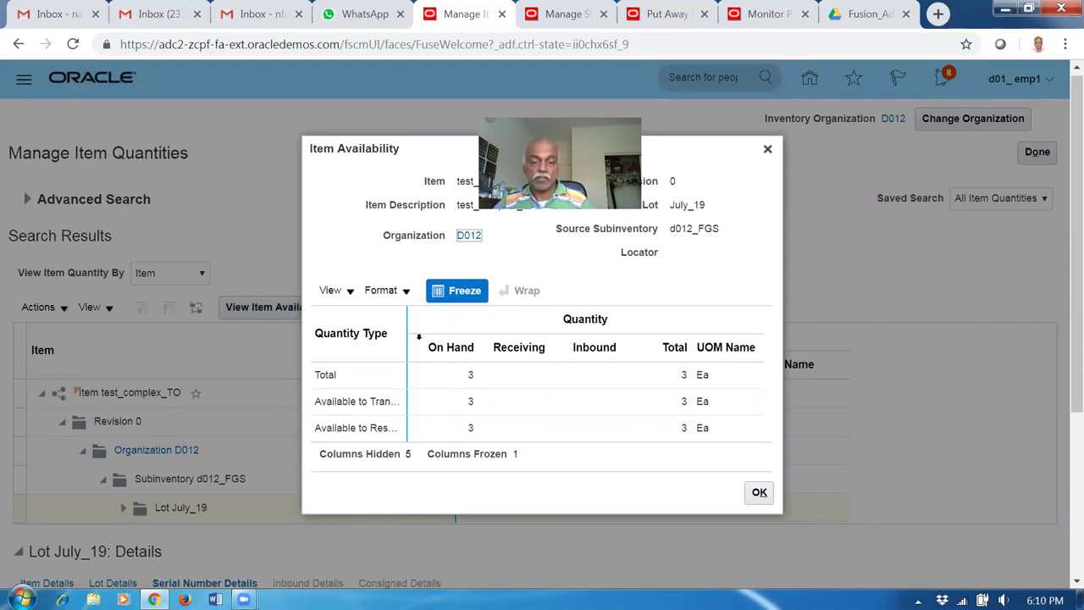
pyautogui.moveTo(407, 317); pyautogui.dragTo(447, 315)
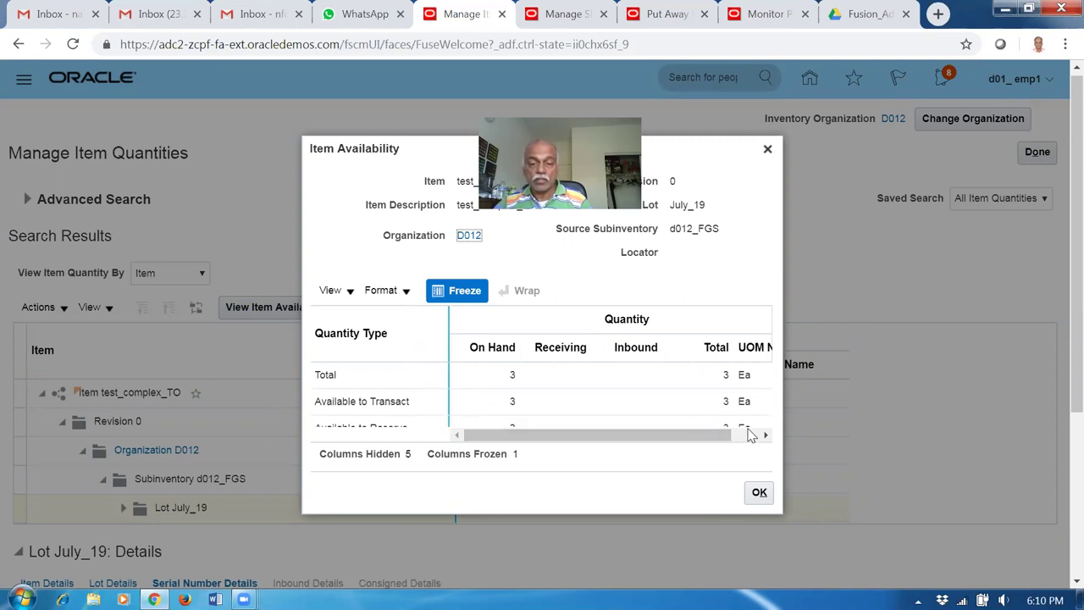
pyautogui.scroll(-1, 651, 422)
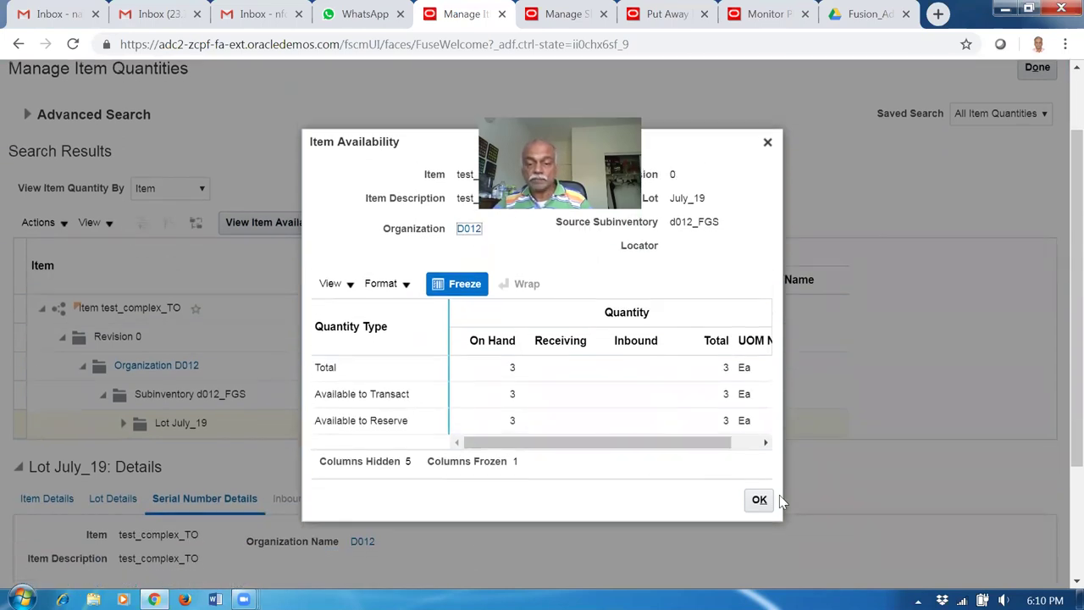